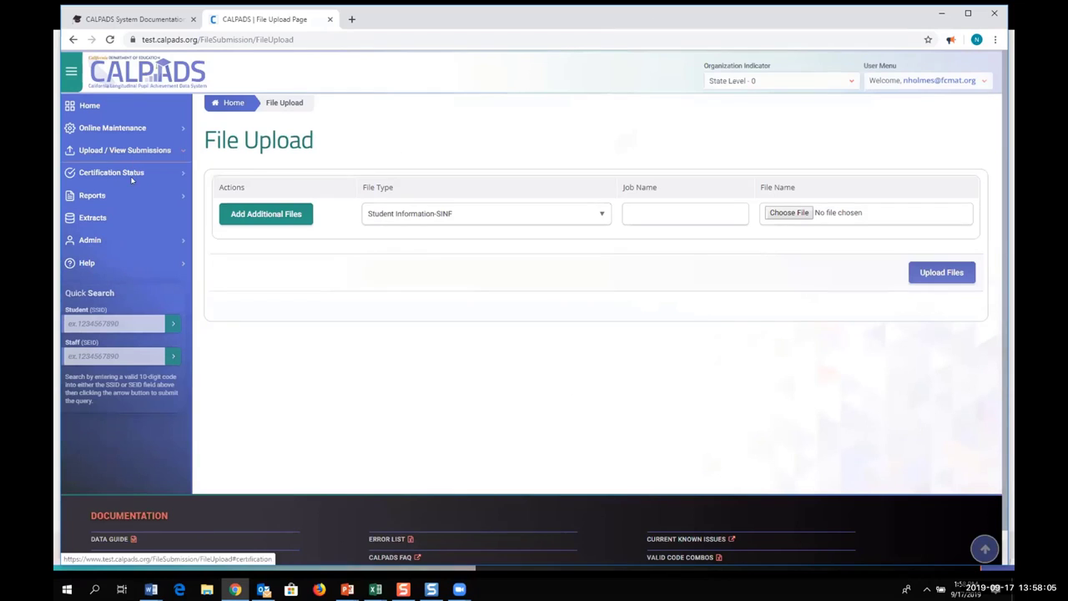
Set the upload's file type to SSID Enrollment-SENR
left_click(515, 215)
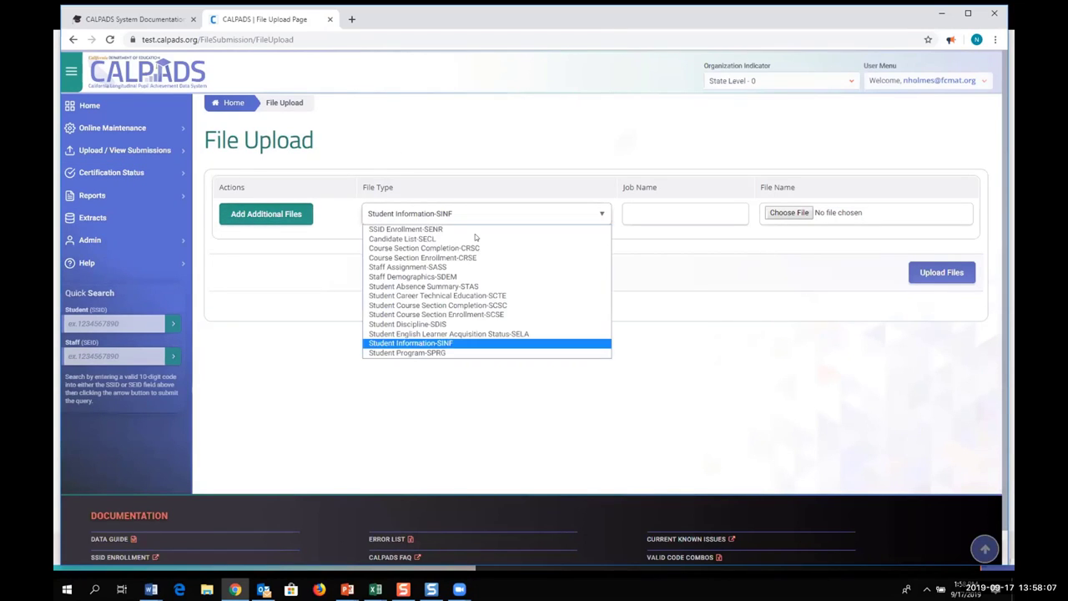
left_click(417, 228)
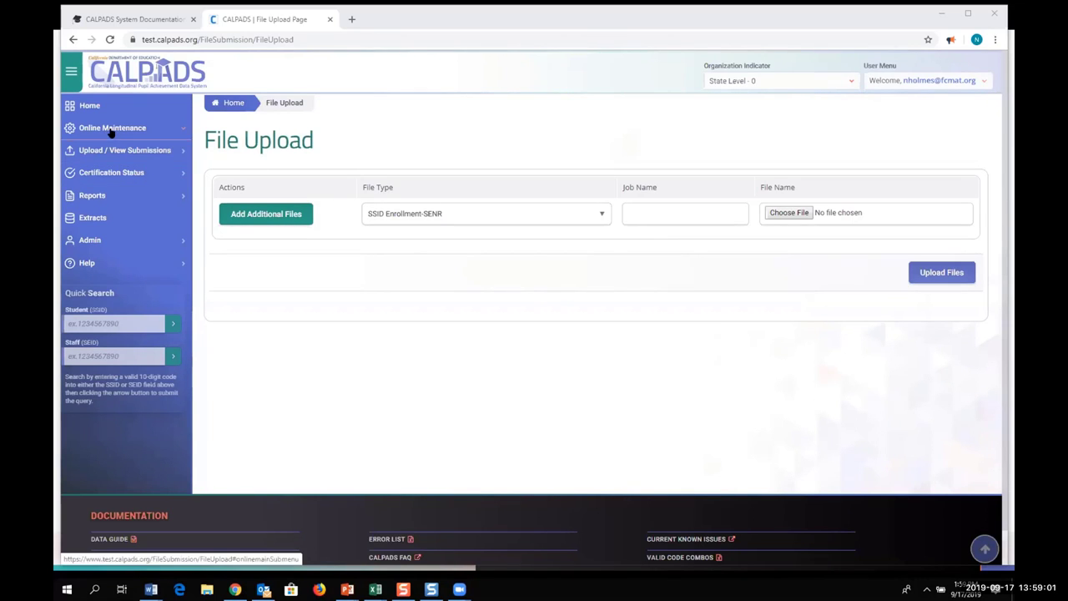
left_click(161, 150)
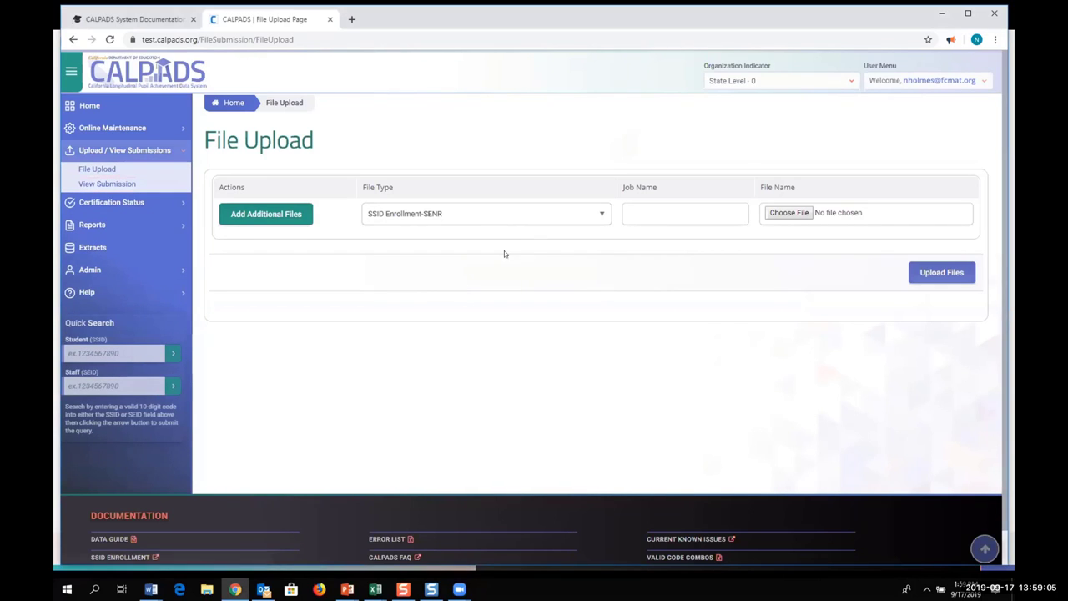
left_click(424, 218)
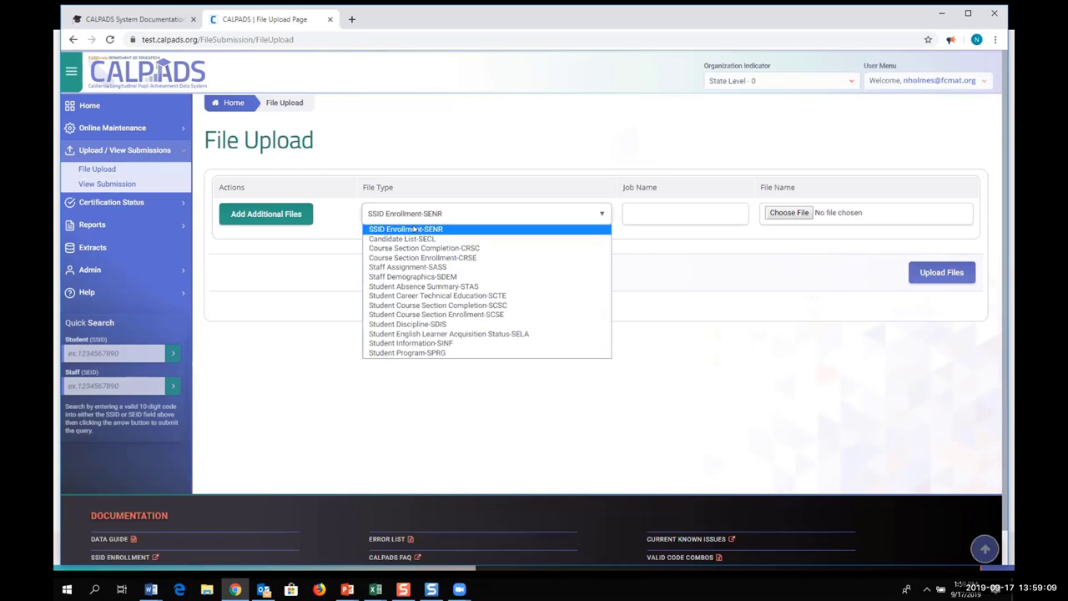
left_click(414, 229)
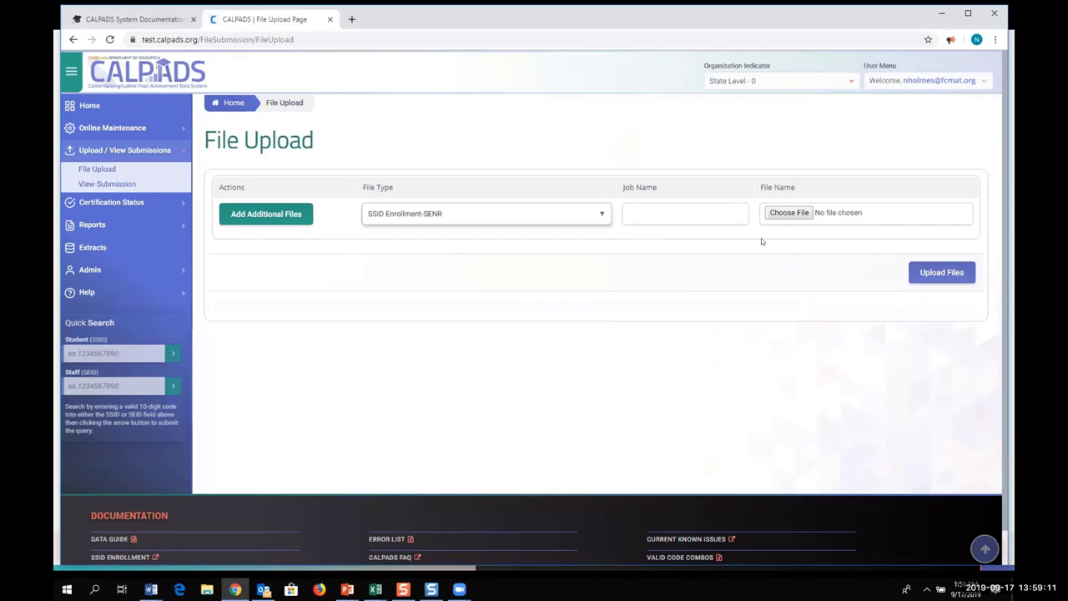
Attach the recent file CPtest19-20senr, upload it, and dismiss the resulting notification
left_click(778, 216)
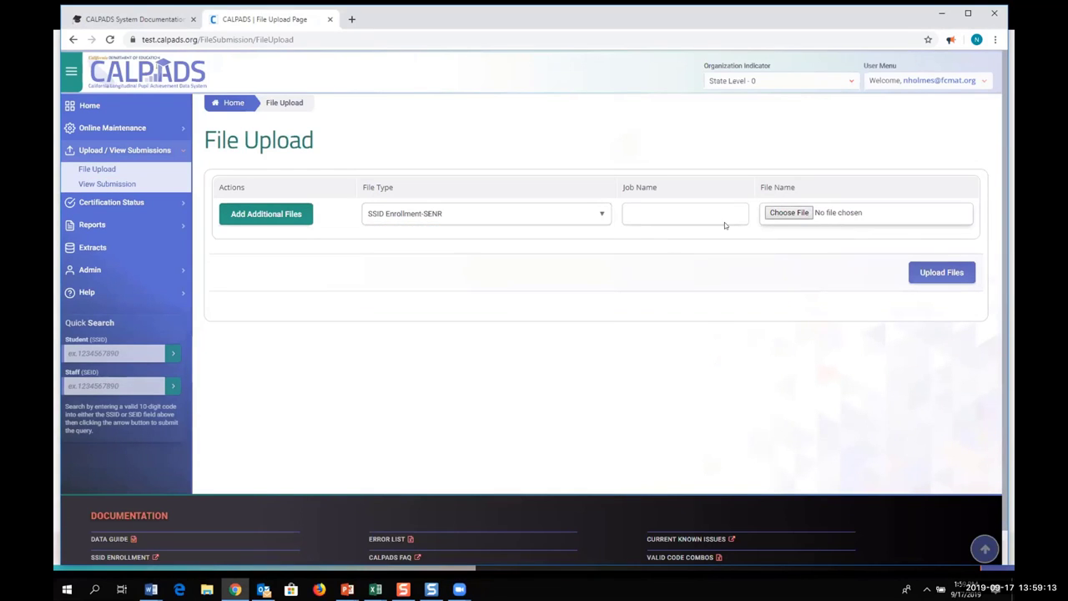
left_click(117, 76)
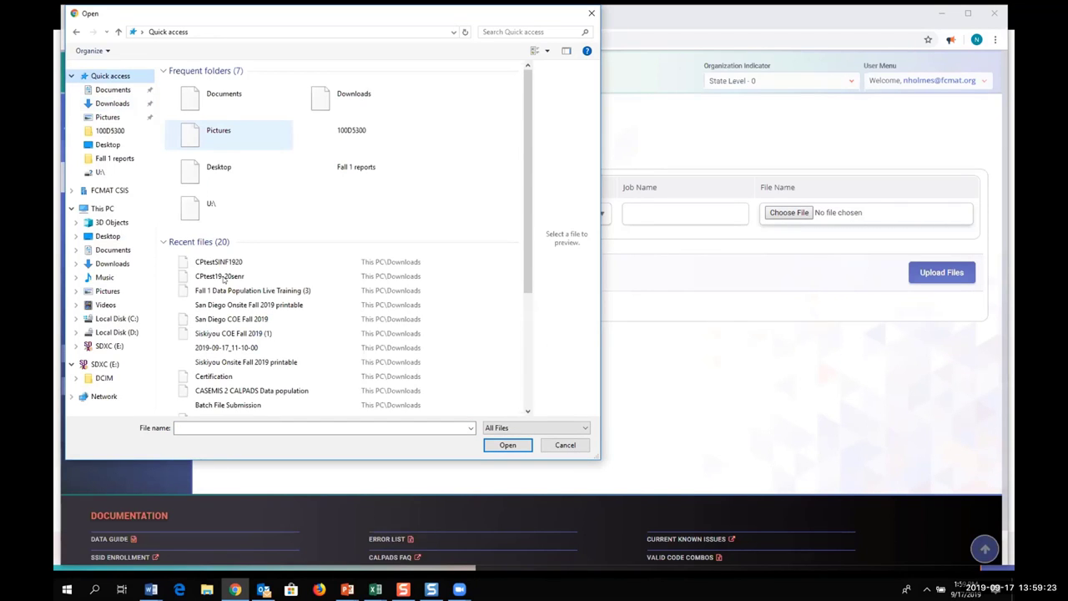
left_click(221, 276)
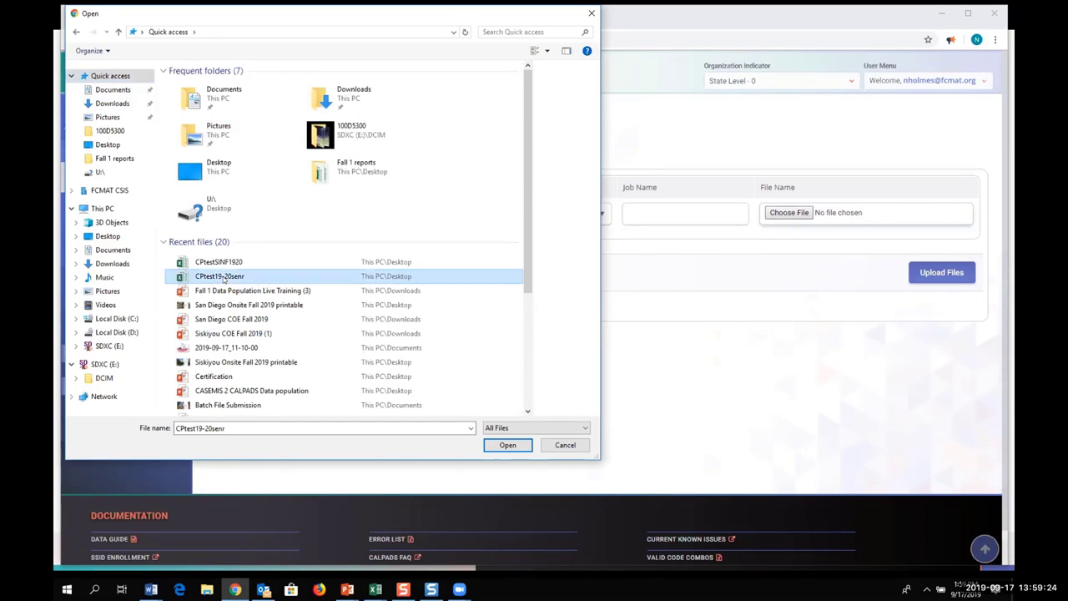
left_click(515, 445)
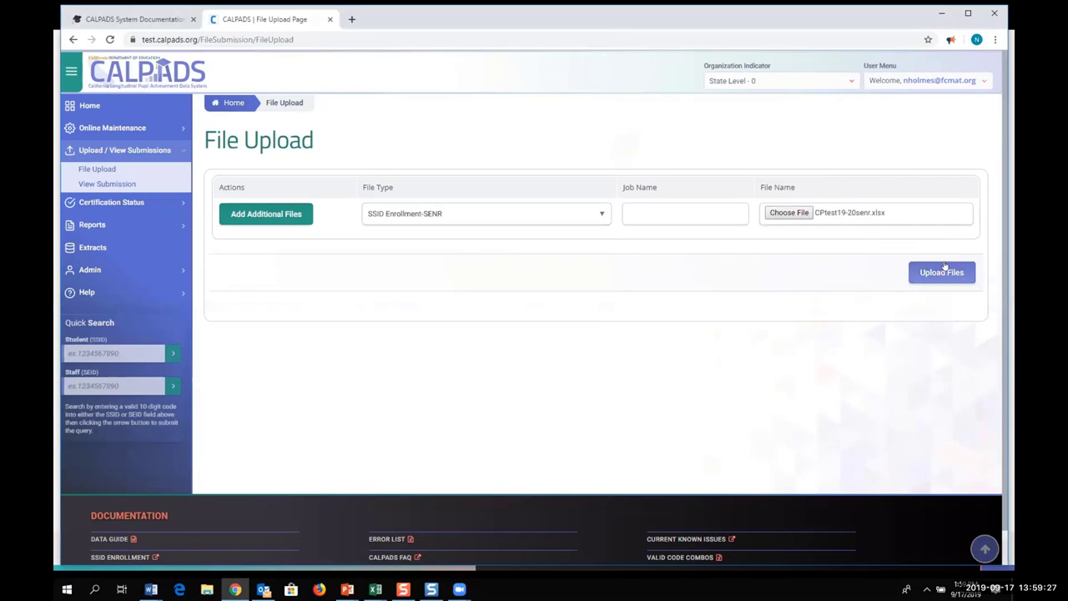
left_click(941, 272)
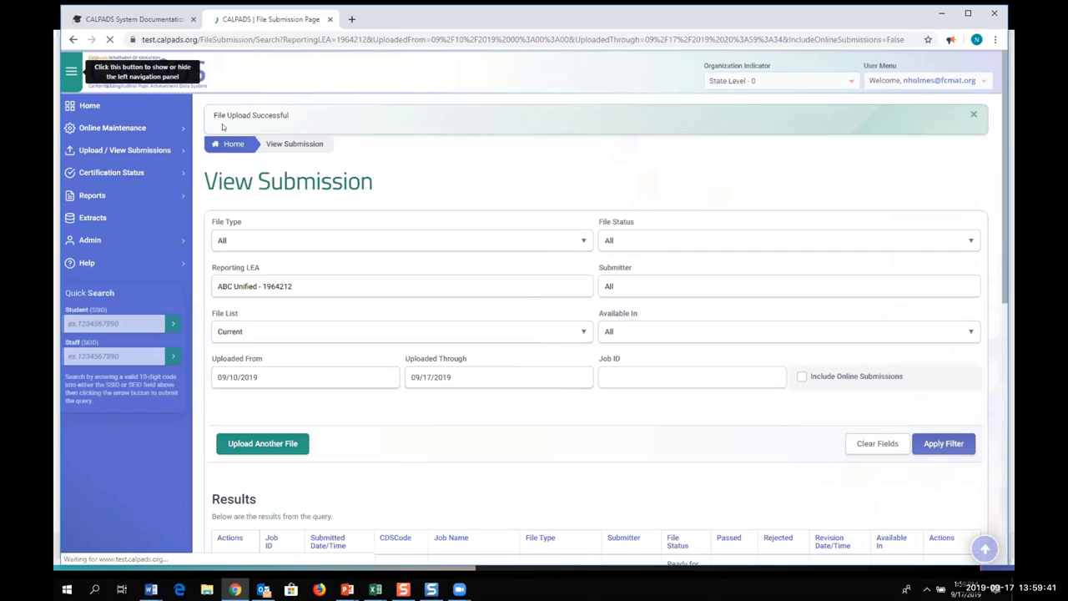
left_click(972, 116)
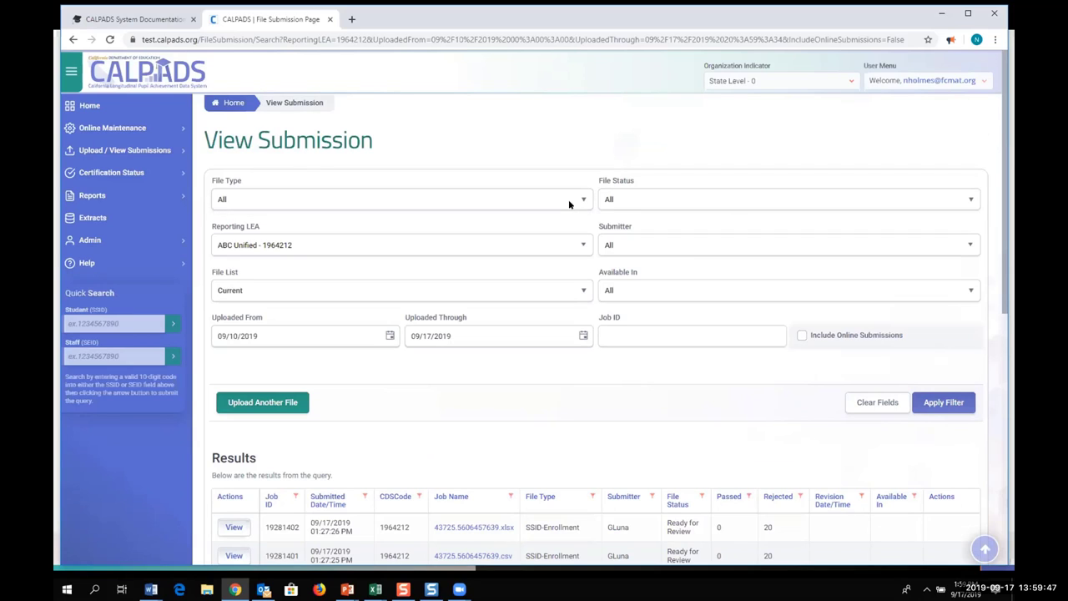
left_click(580, 245)
left_click(581, 246)
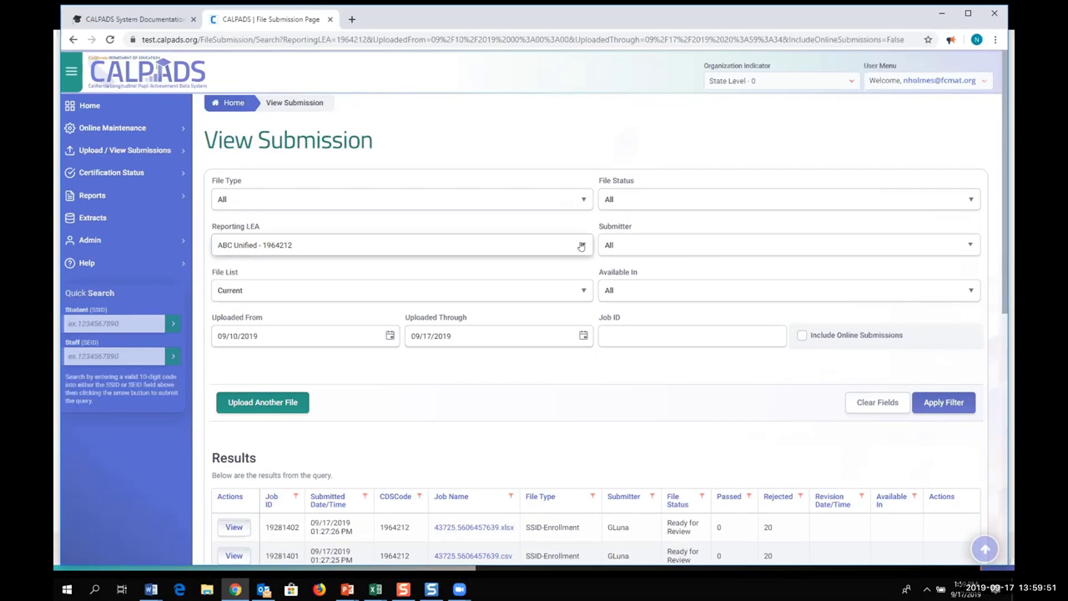
left_click(581, 245)
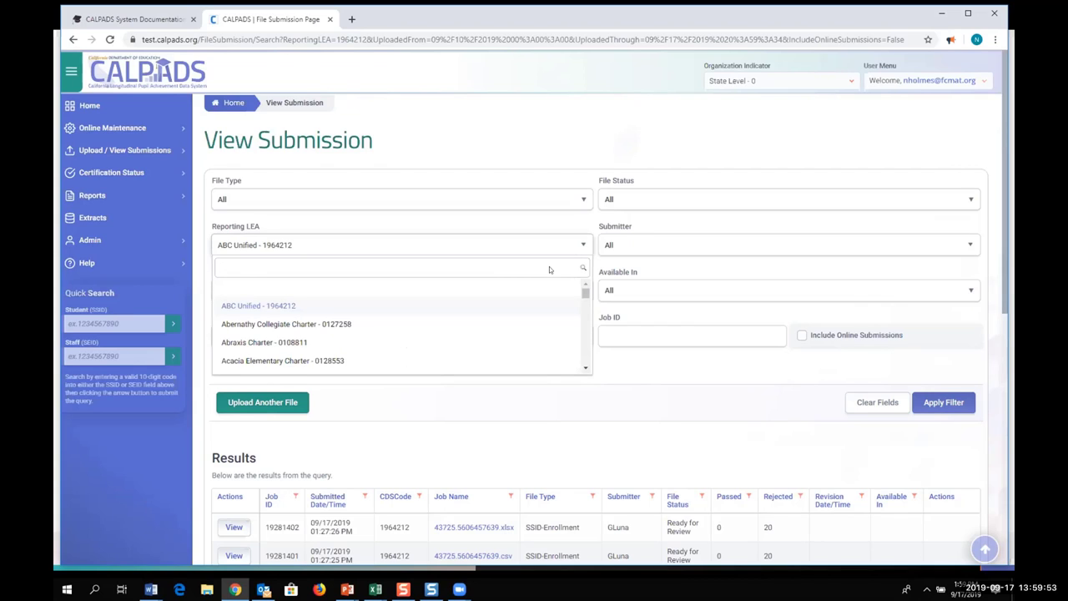
Filter the submissions by submitter, choosing the signed-in account's e-mail
left_click(711, 250)
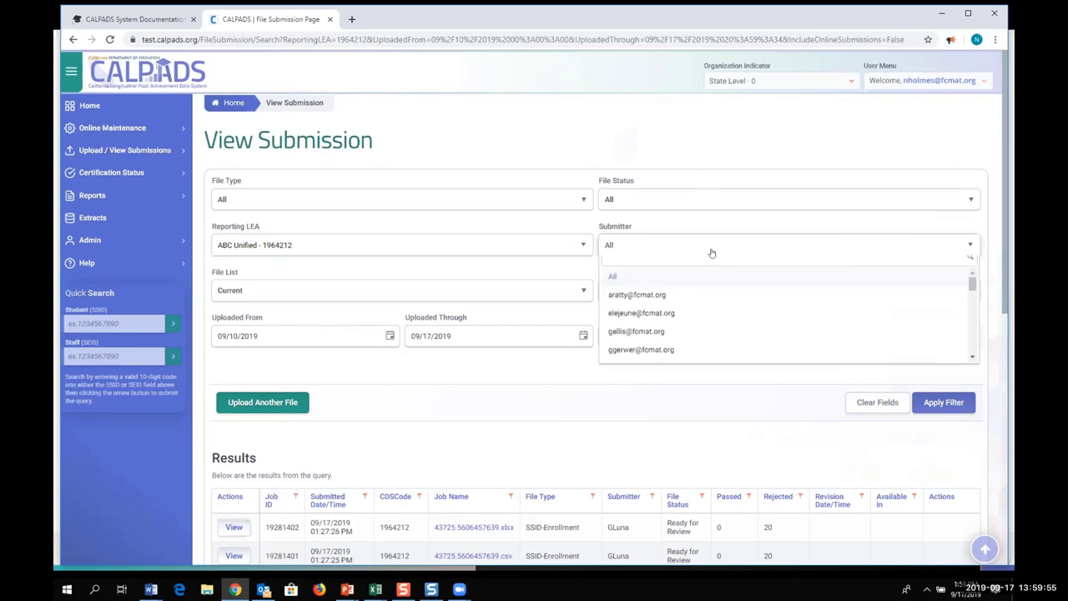
scroll(690, 322, "down", 5)
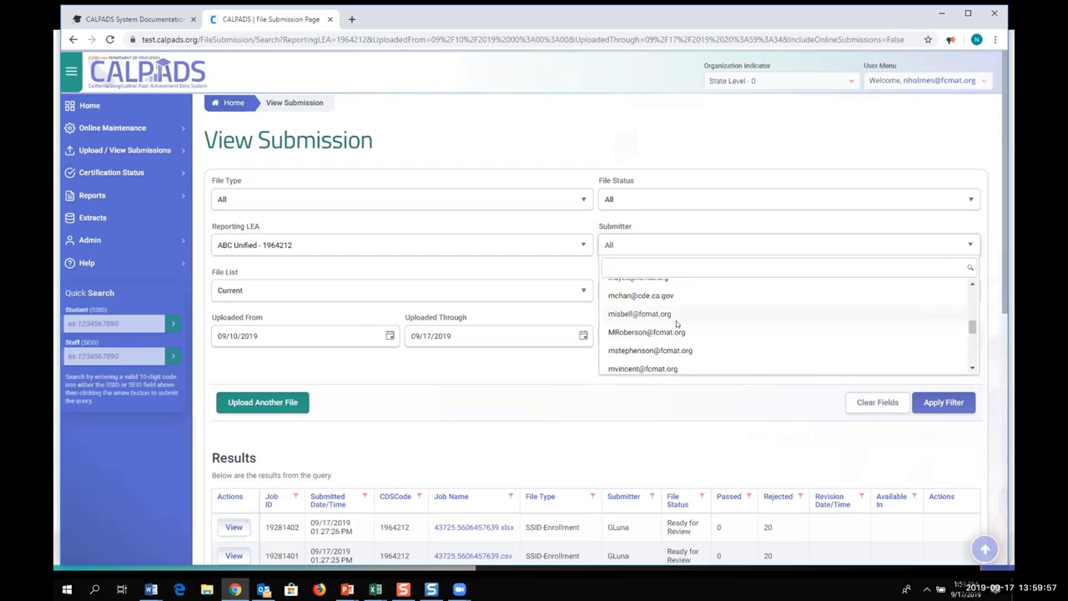
scroll(663, 318, "down", 2)
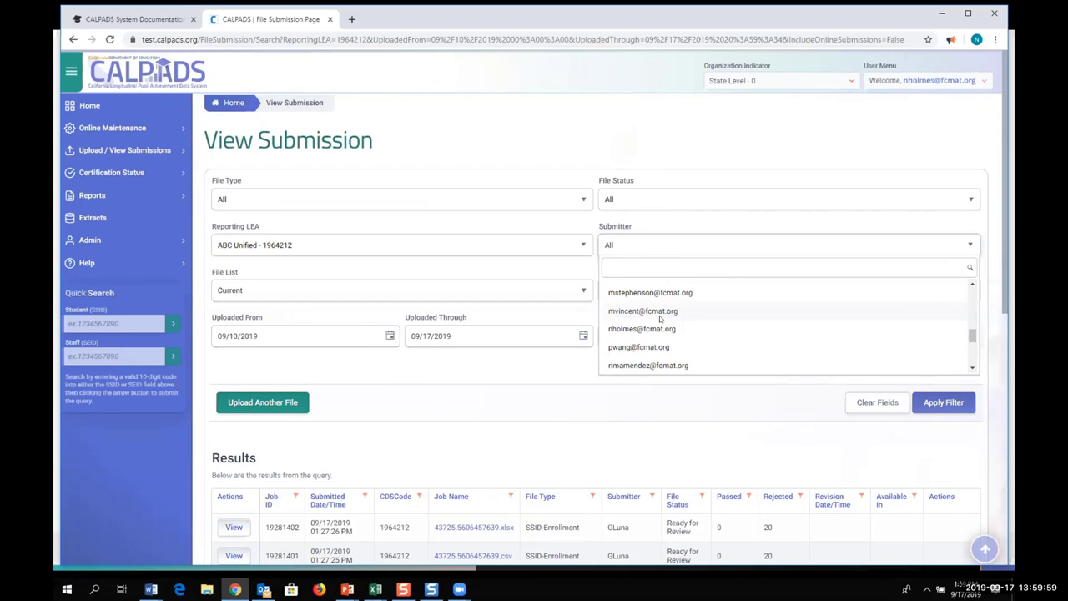
scroll(659, 319, "down", 1)
scroll(651, 322, "up", 2)
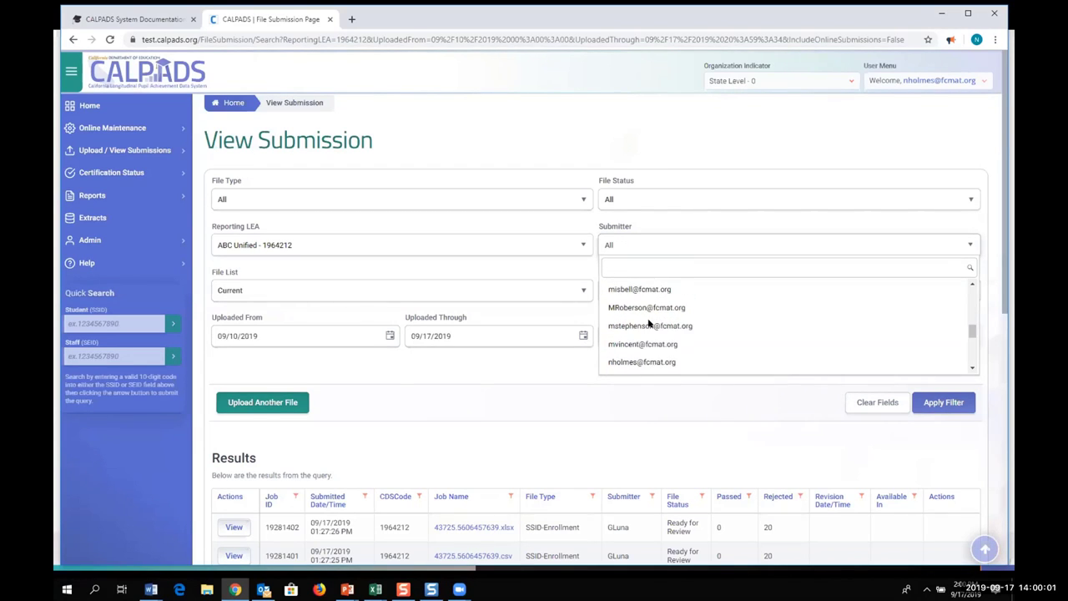
scroll(648, 322, "up", 2)
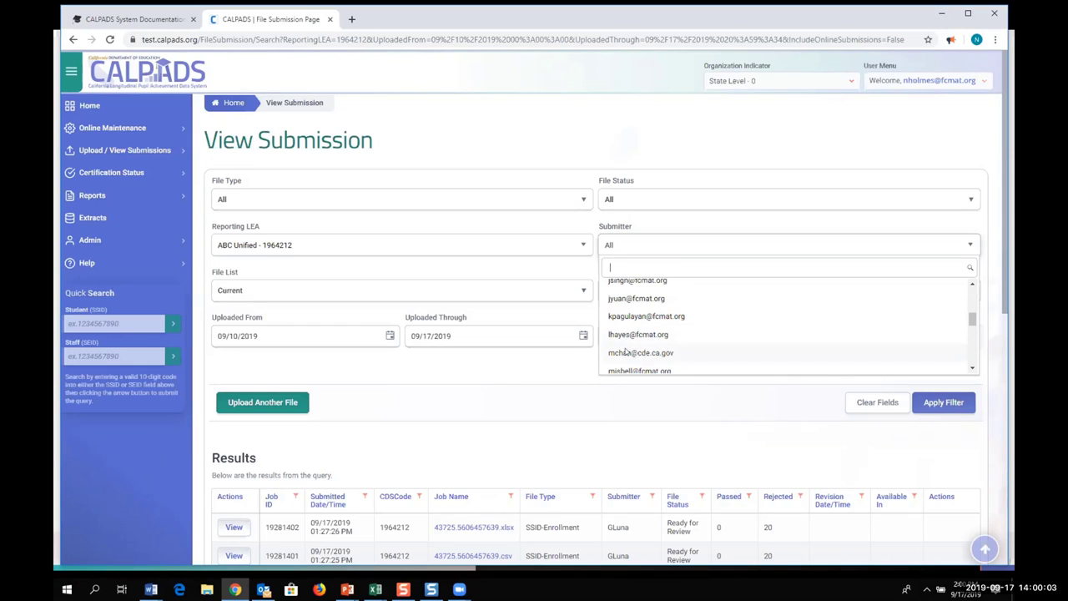
scroll(626, 350, "up", 1)
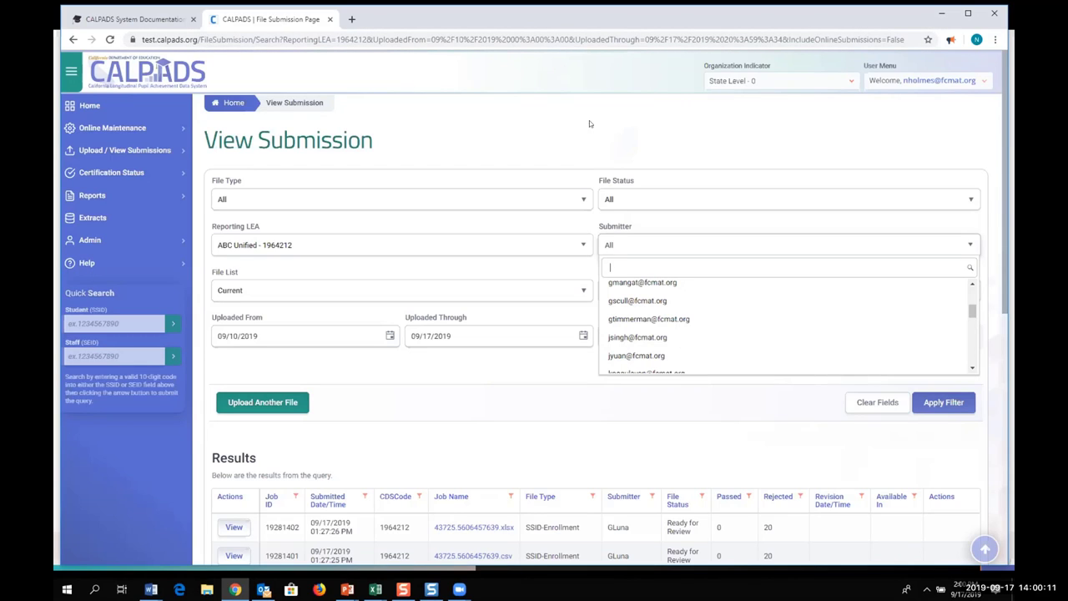
scroll(638, 322, "up", 1)
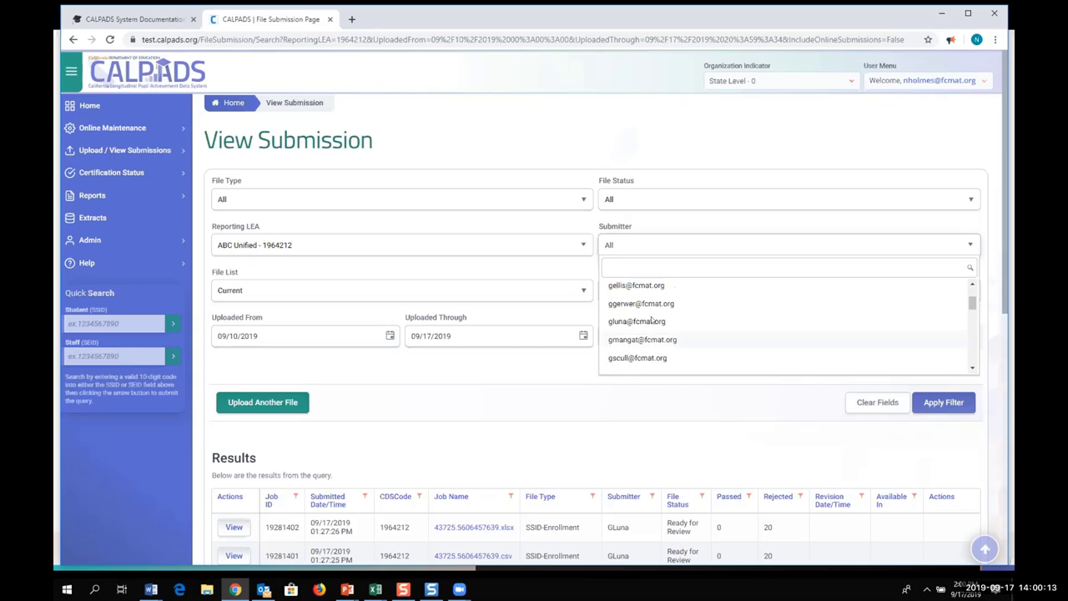
scroll(638, 317, "up", 1)
scroll(634, 316, "down", 5)
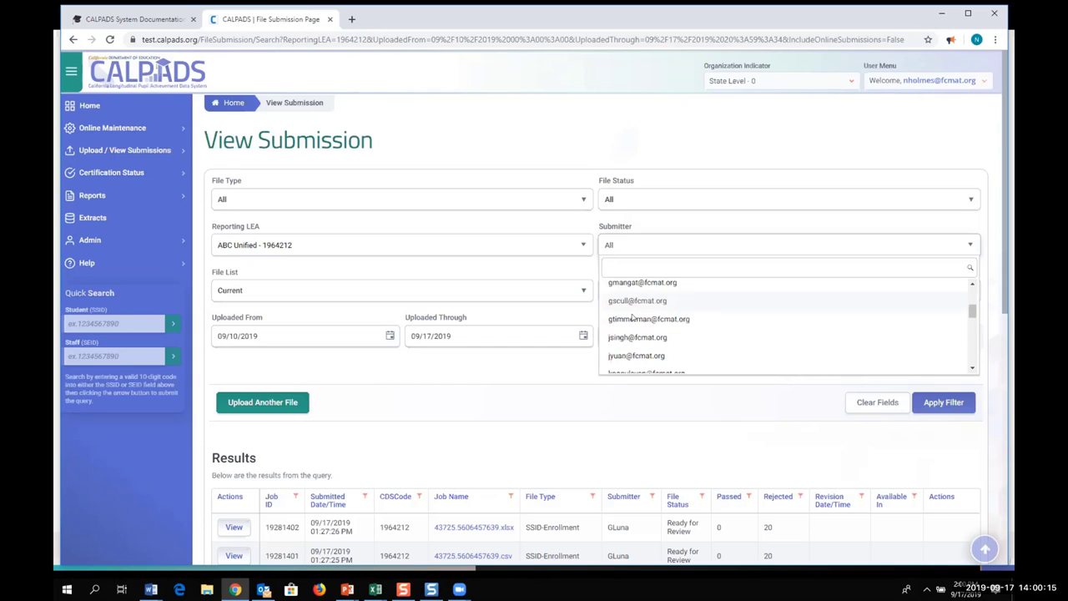
scroll(634, 321, "down", 3)
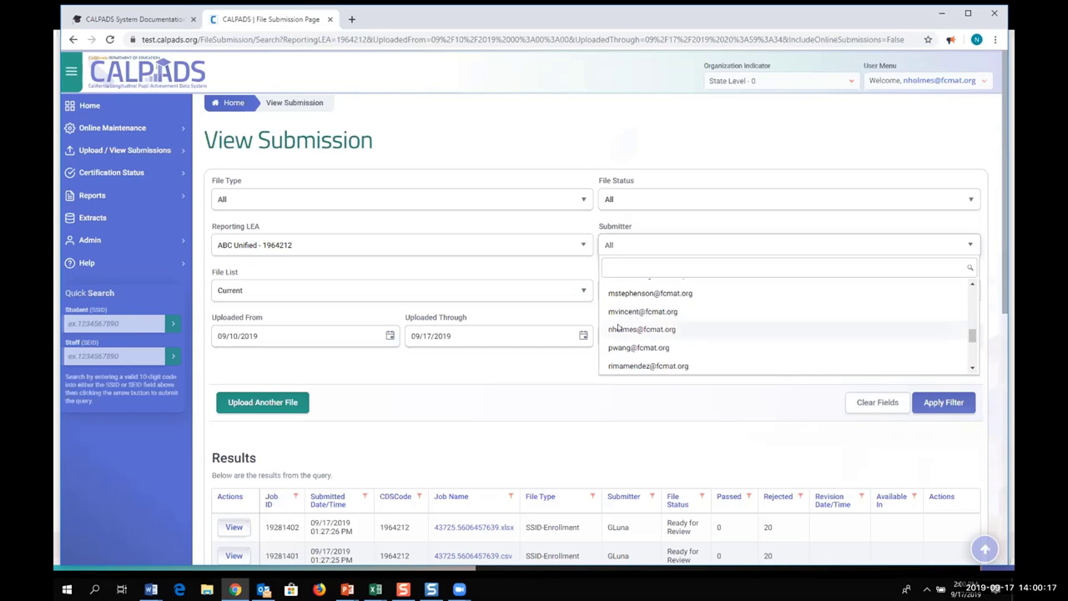
left_click(624, 328)
left_click(924, 406)
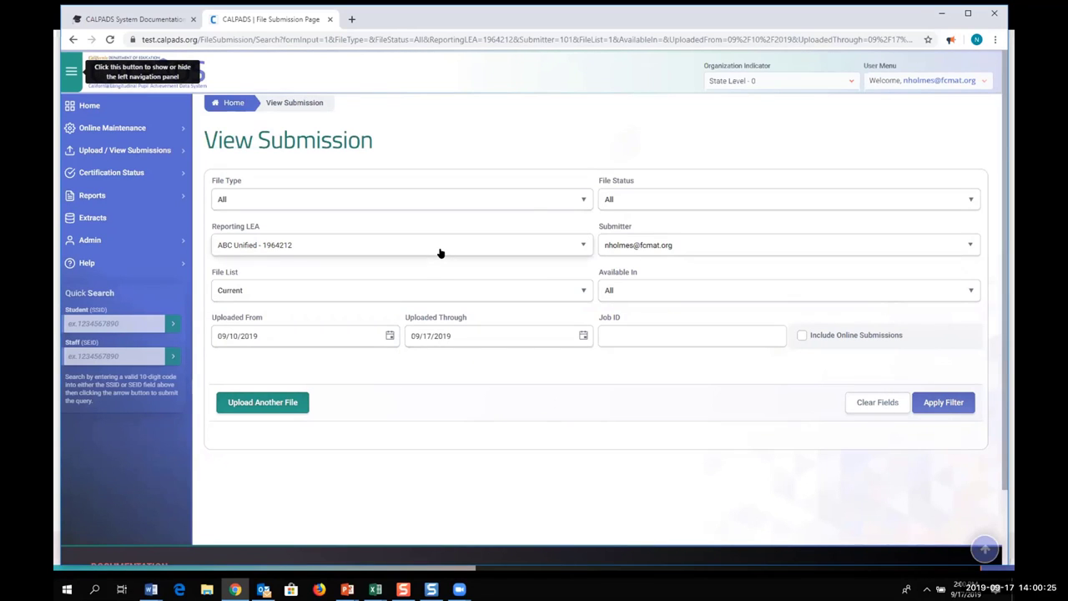
Set the Reporting LEA filter to blank and reapply the submission filters, dismissing the chat notification
left_click(584, 247)
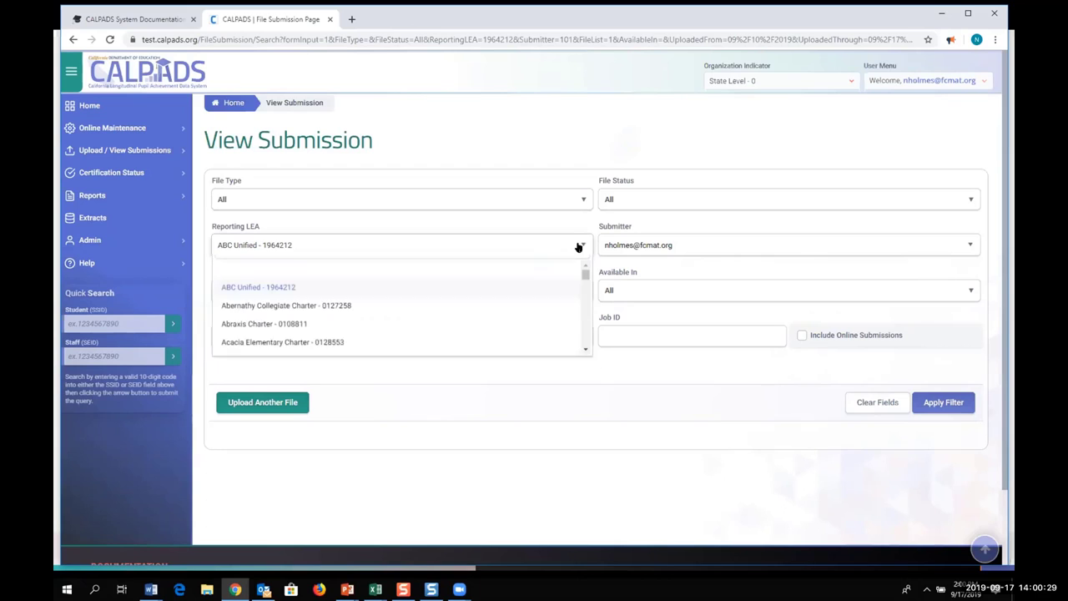
left_click(484, 295)
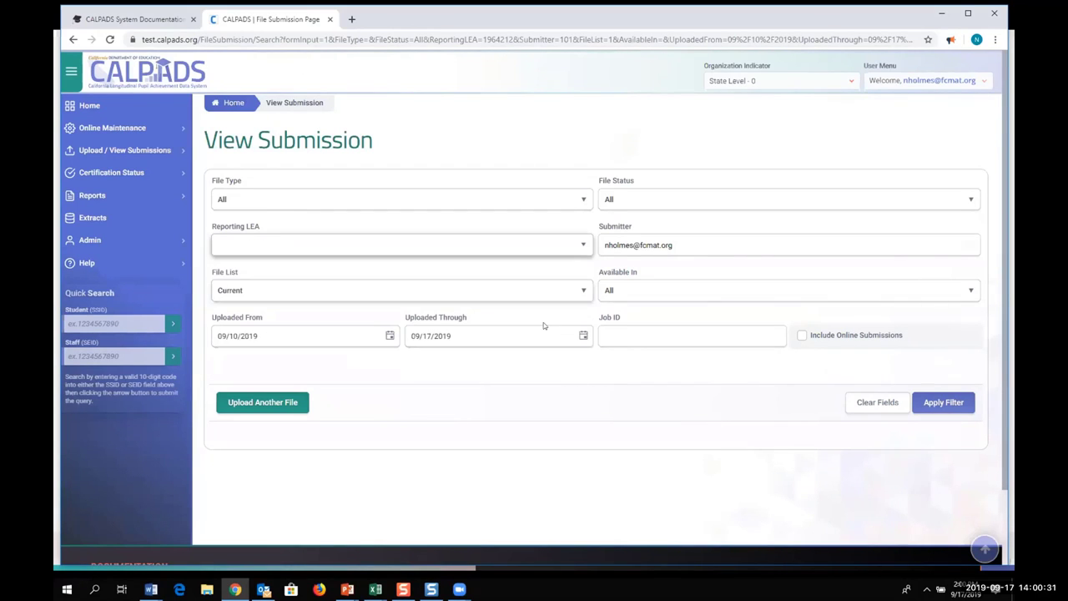
left_click(935, 402)
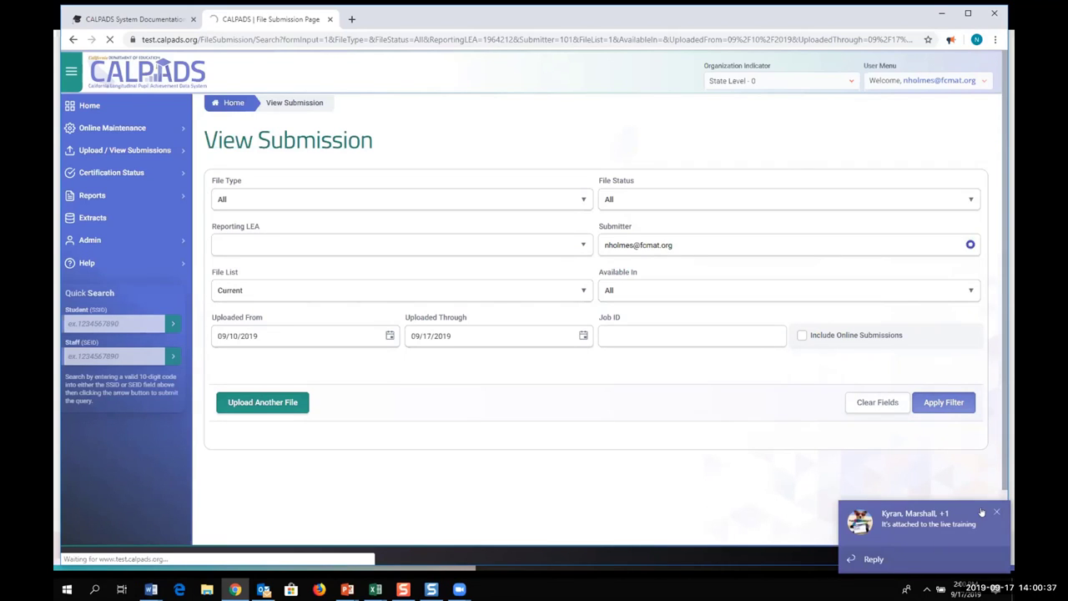
left_click(994, 512)
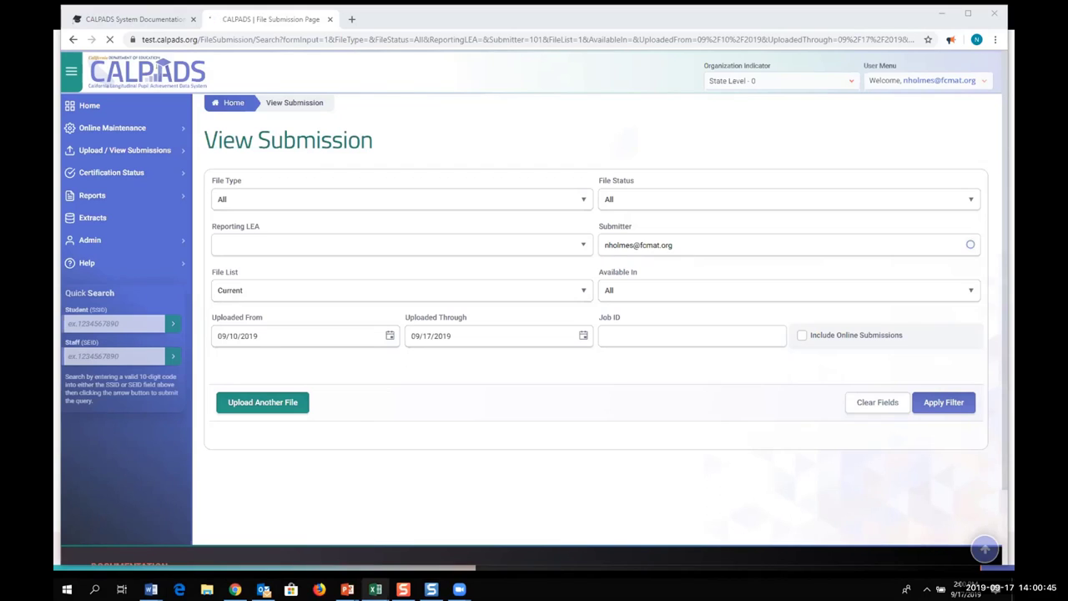
Open the details of the CPtest19-20senr.xlsx SSID-Enrollment submission from 09/17/2019 01:35:00 PM
mouse_move(416, 573)
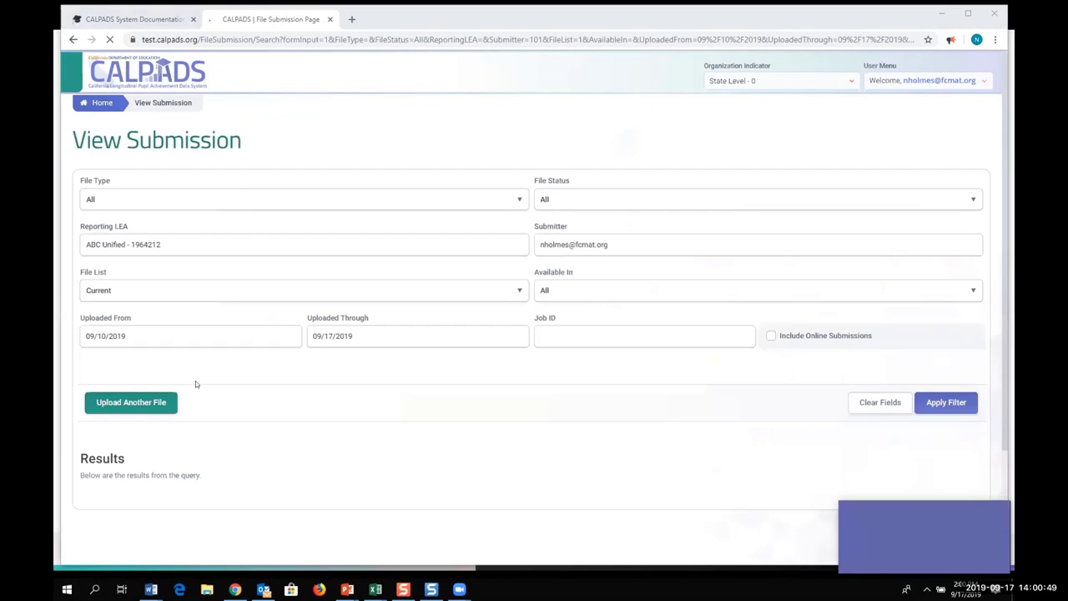
scroll(515, 434, "down", 2)
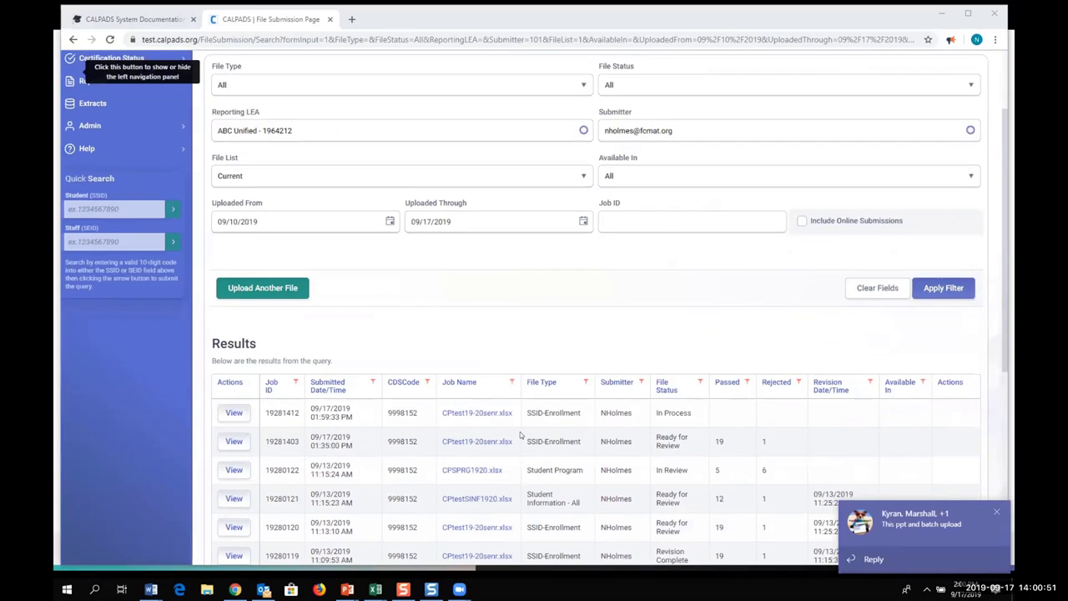
scroll(529, 429, "down", 1)
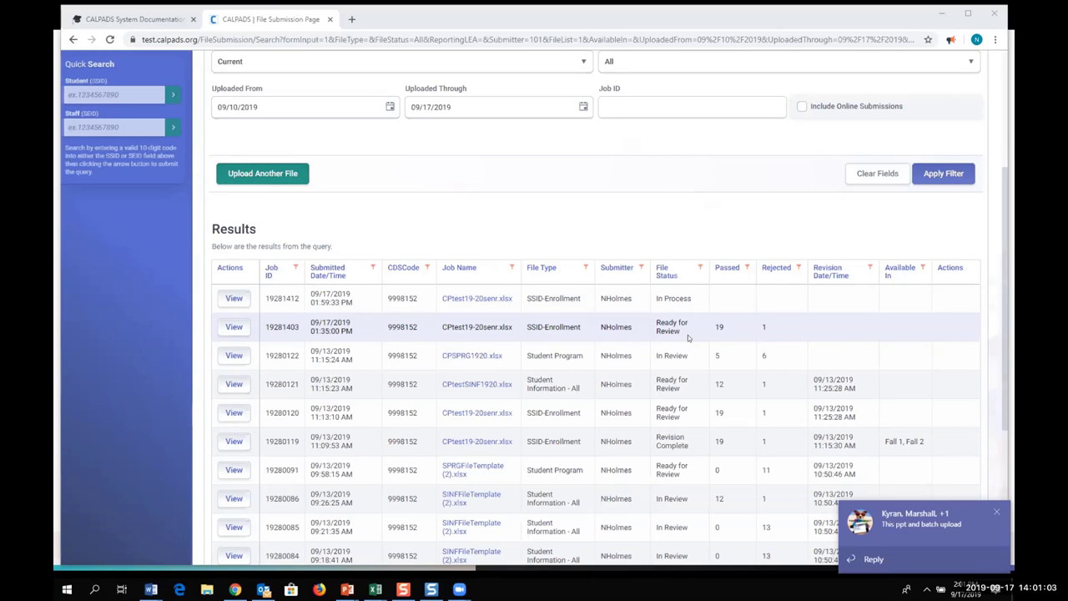
left_click(233, 327)
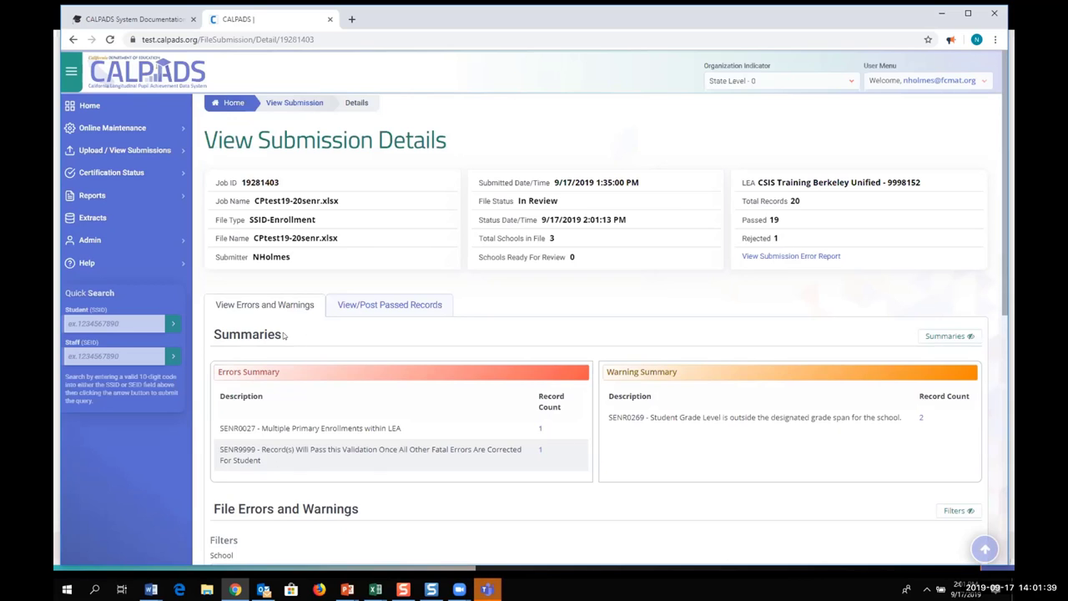
Examine the submission's file status, its Errors Summary and Warning Summary, and the individual rows in the File Errors and Warnings details
scroll(491, 292, "down", 2)
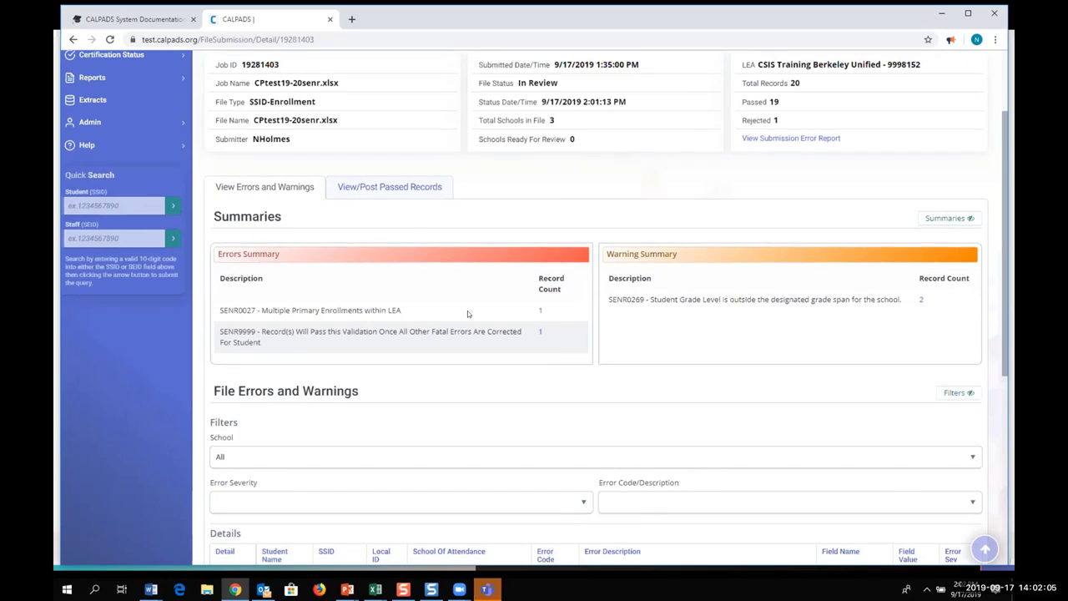
scroll(467, 313, "down", 2)
scroll(465, 320, "up", 3)
scroll(461, 323, "up", 1)
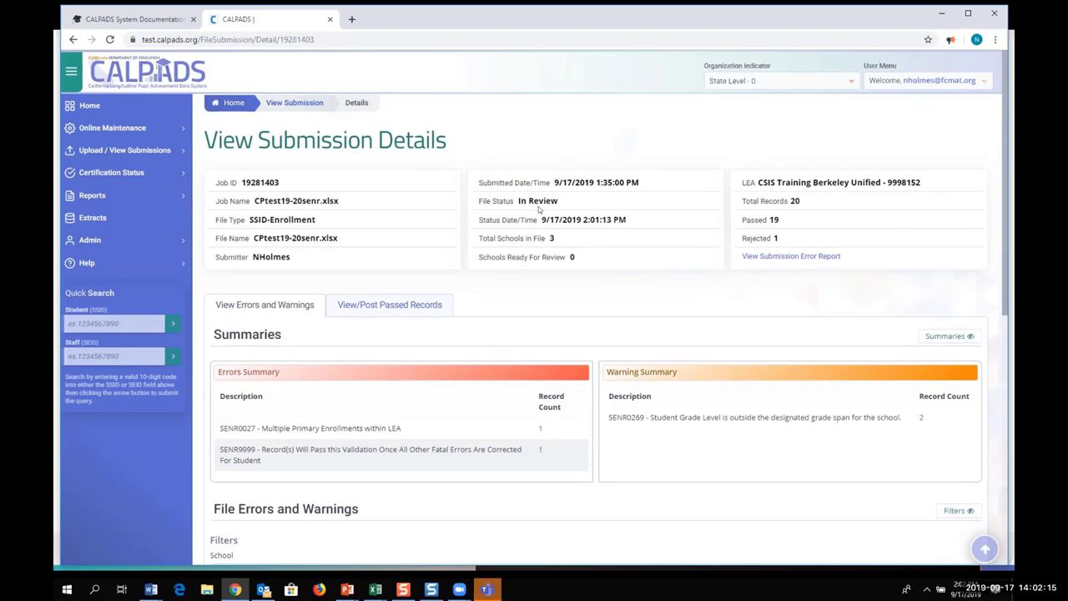
scroll(539, 209, "down", 3)
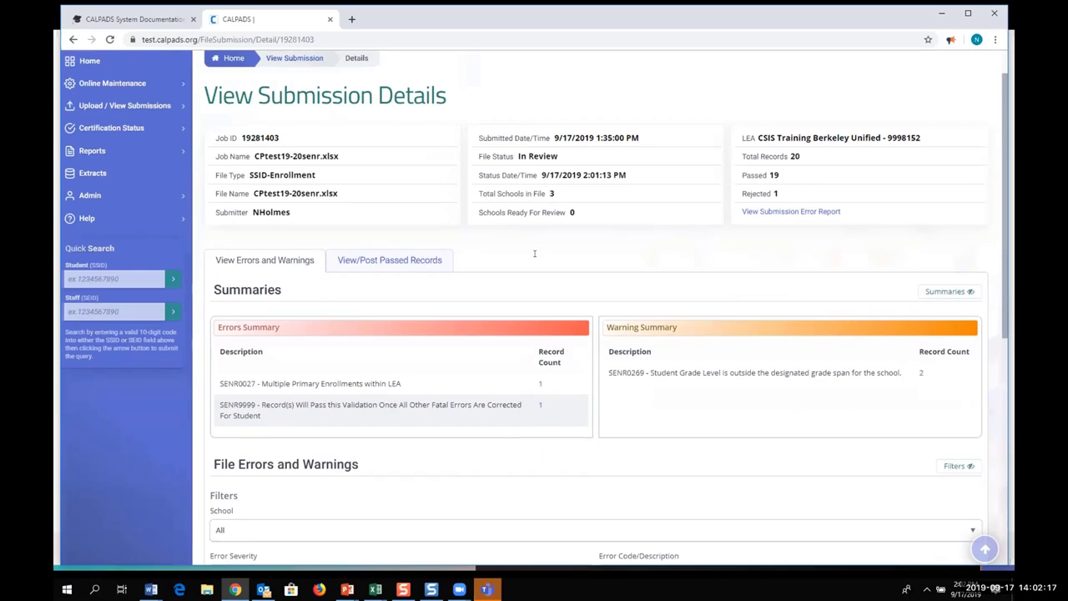
scroll(685, 253, "down", 1)
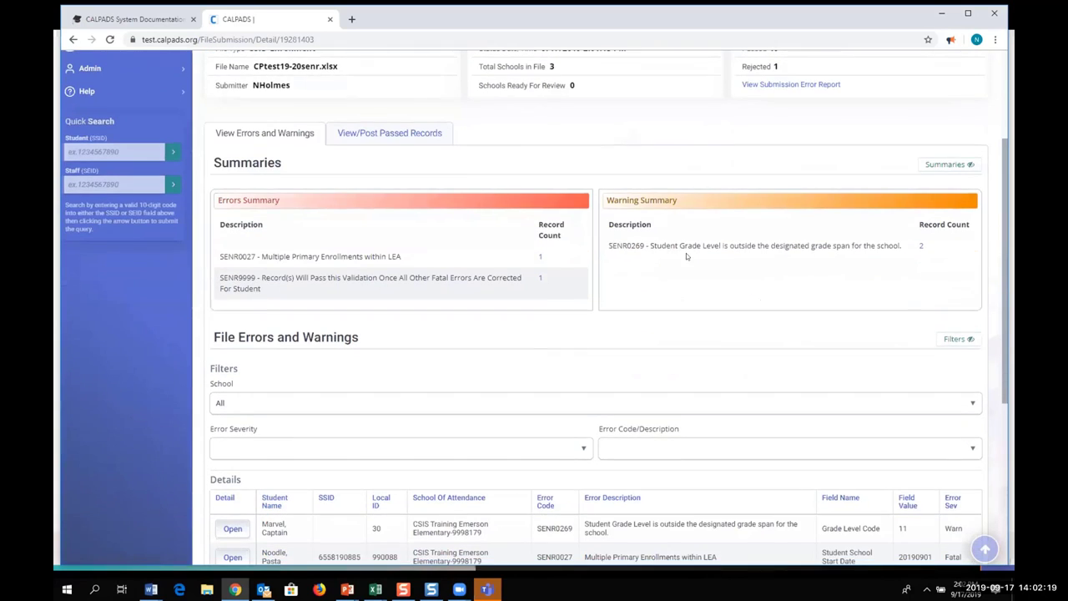
scroll(540, 370, "down", 4)
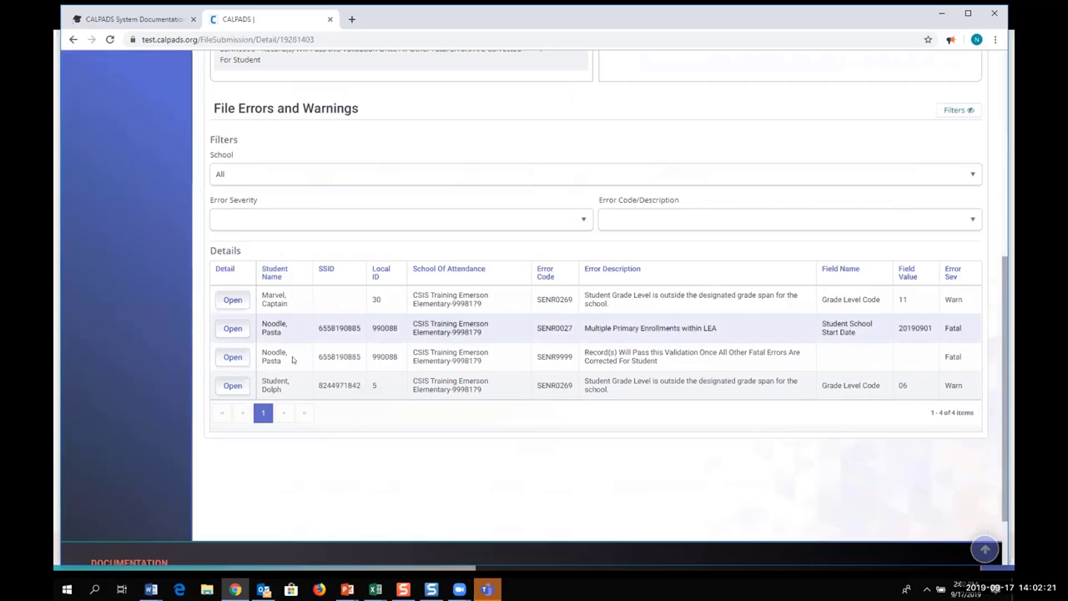
scroll(419, 376, "up", 4)
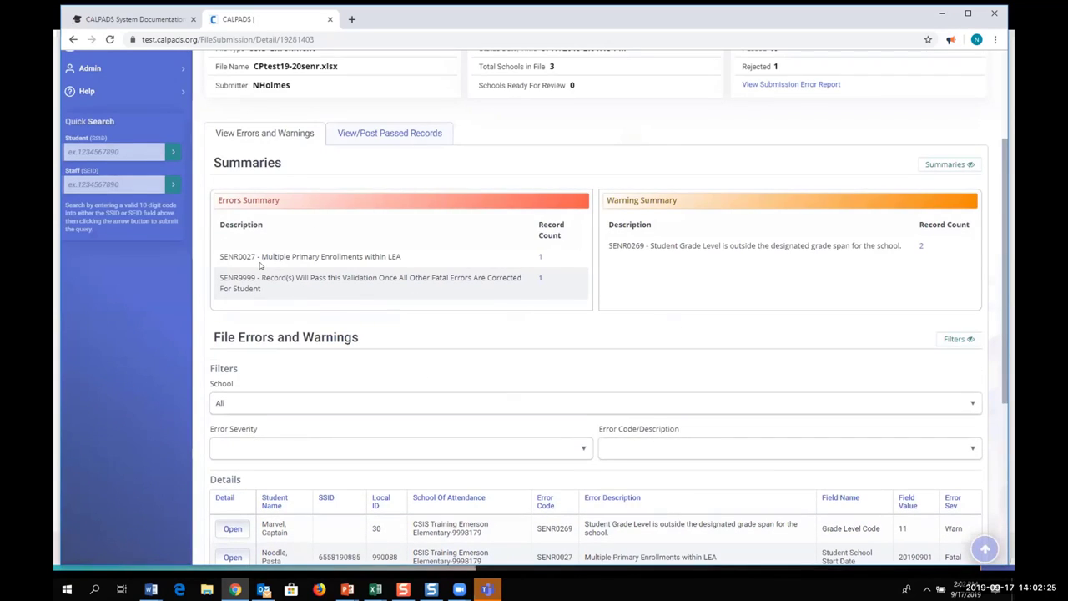
scroll(467, 313, "down", 3)
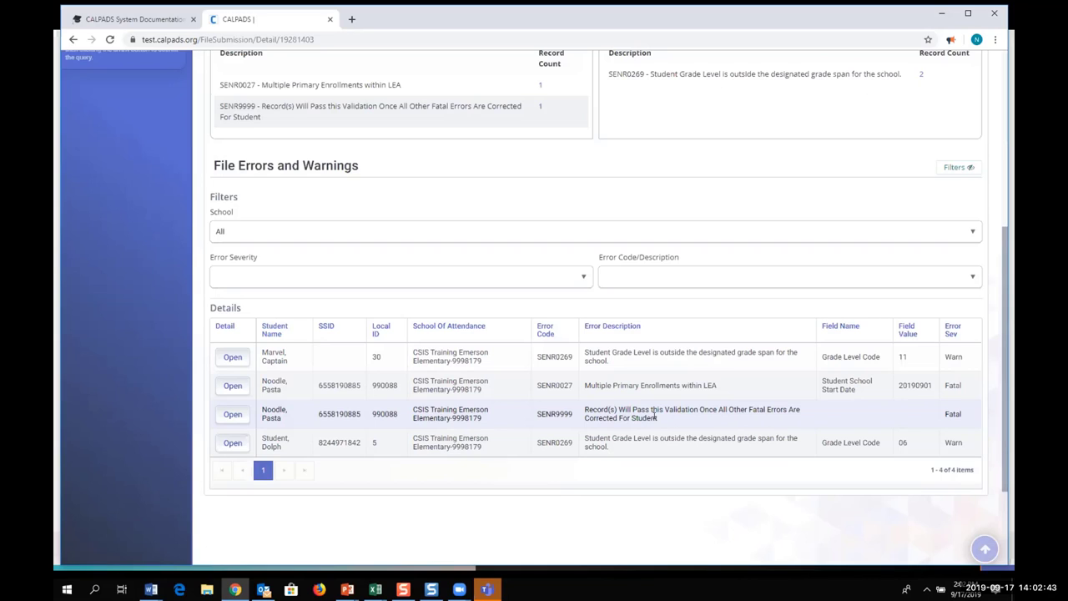
Highlight the SENR9999 error description in the details and compare the listed errors with the Errors Summary and Warning Summary
left_click_drag(656, 418, 616, 403)
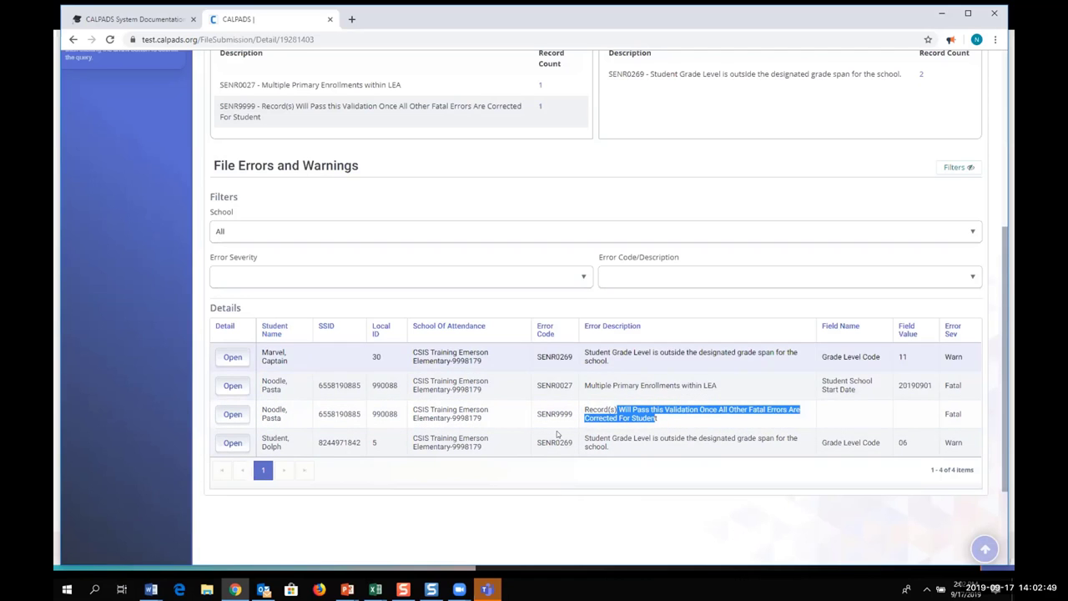
scroll(617, 471, "up", 2)
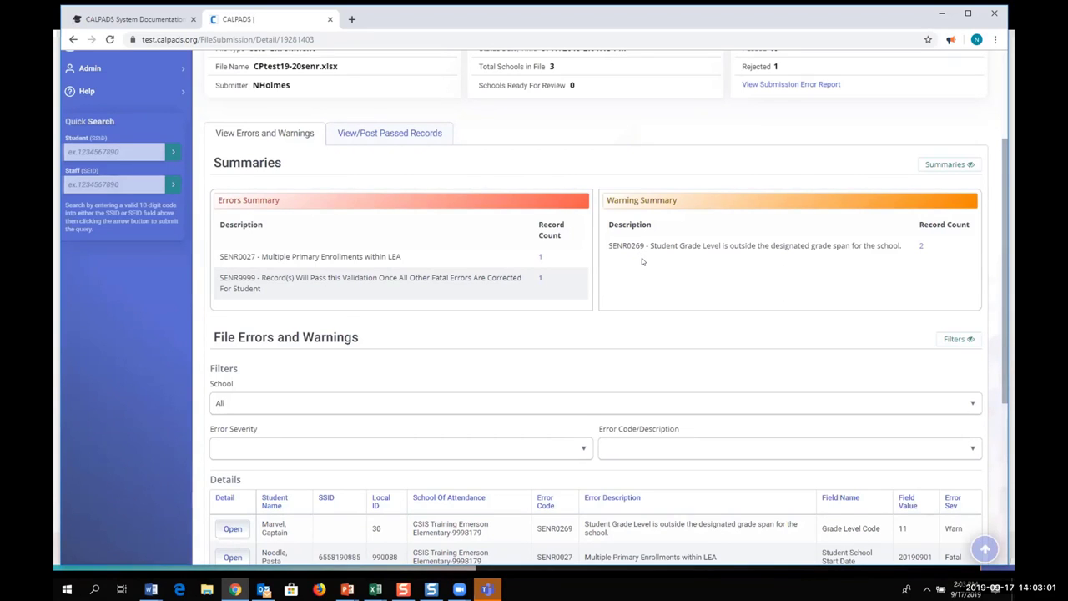
scroll(642, 258, "down", 1)
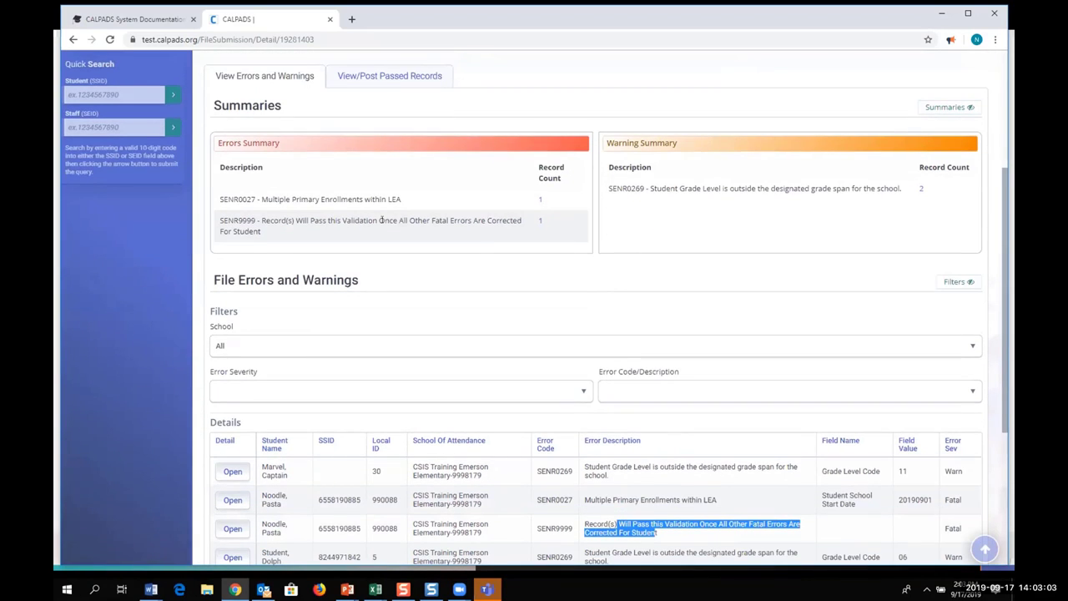
scroll(381, 221, "down", 2)
scroll(439, 295, "up", 3)
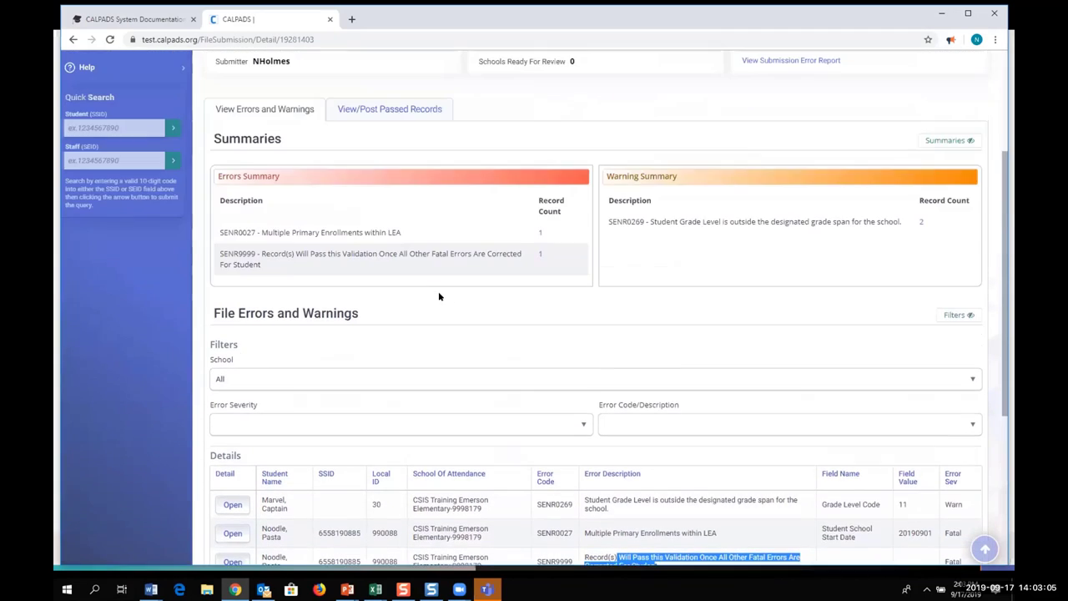
scroll(386, 284, "down", 1)
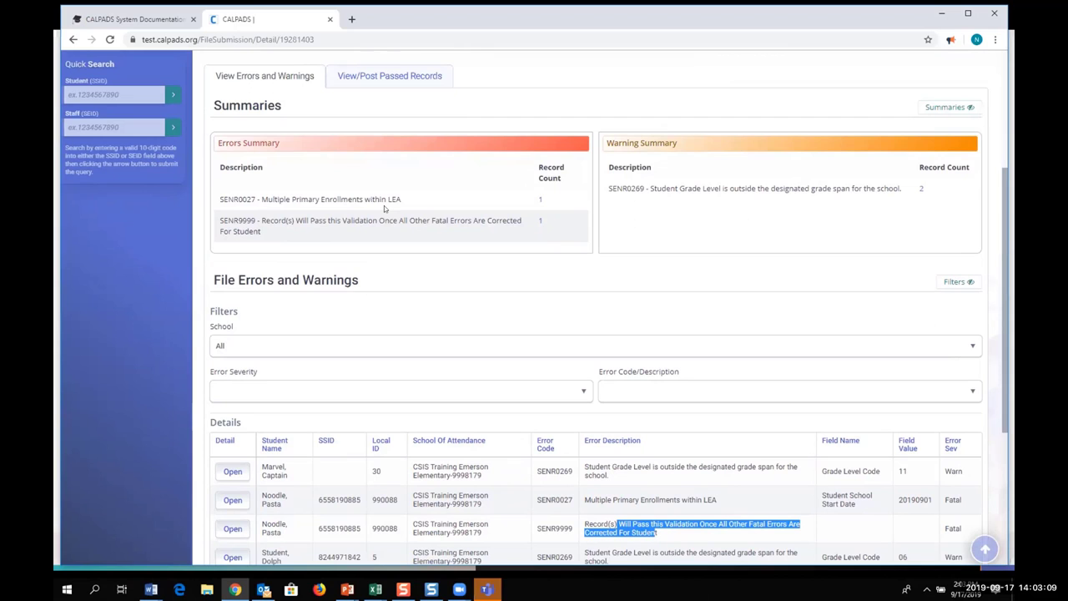
scroll(422, 249, "down", 3)
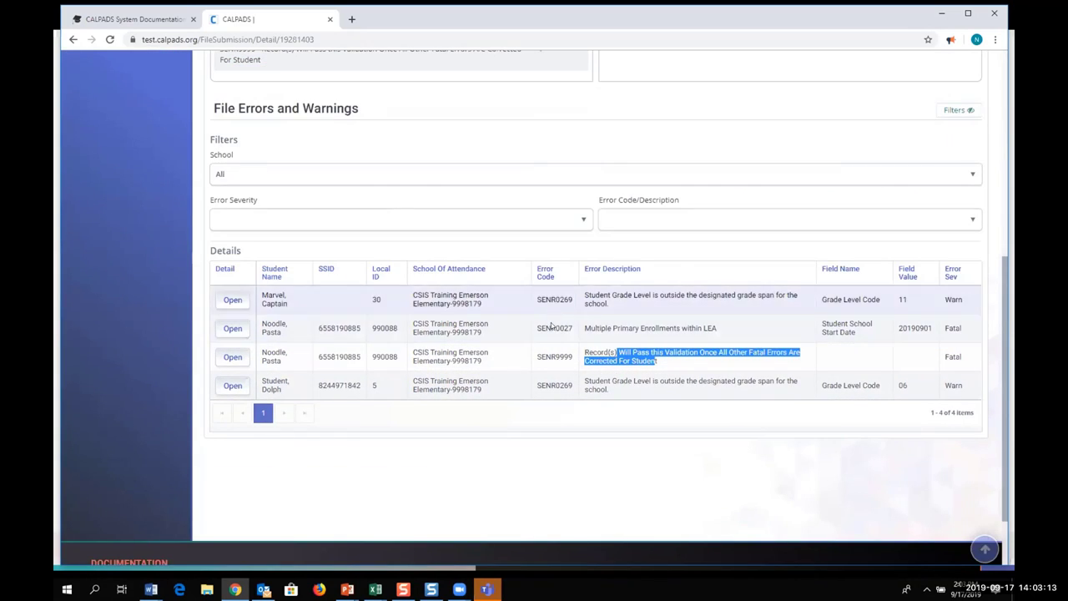
Open the record detail of the fatal SENR0027 error and review its error information and student enrollment fields
left_click(238, 332)
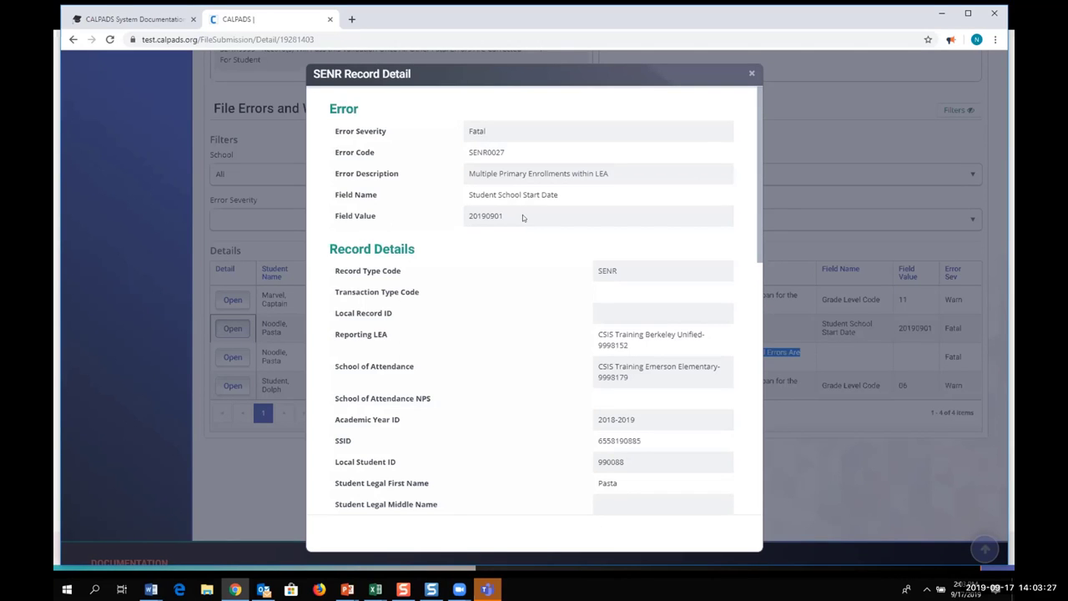
scroll(523, 214, "down", 5)
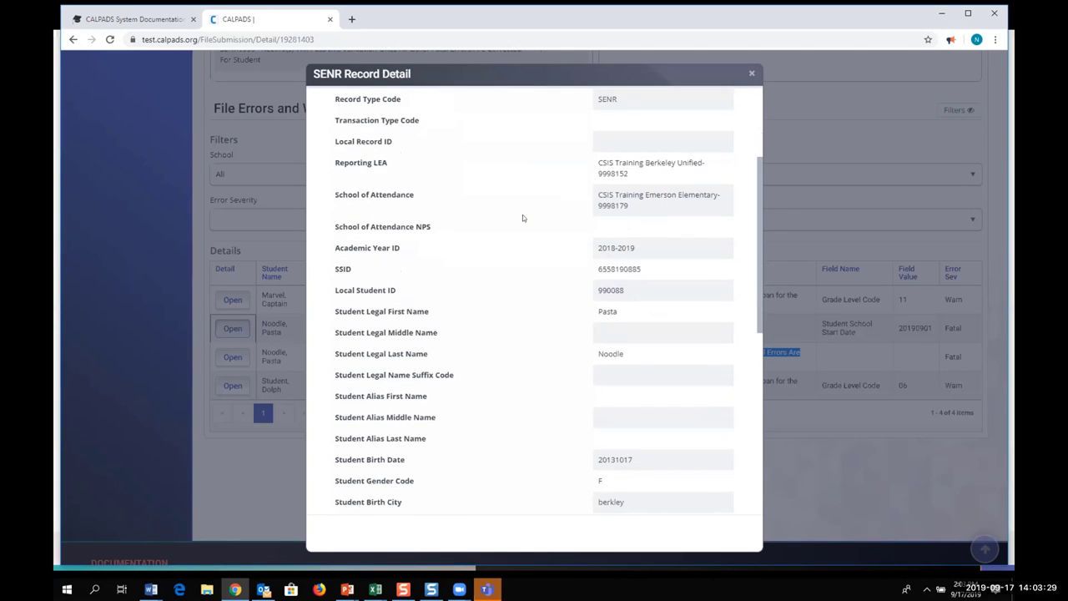
scroll(522, 217, "down", 3)
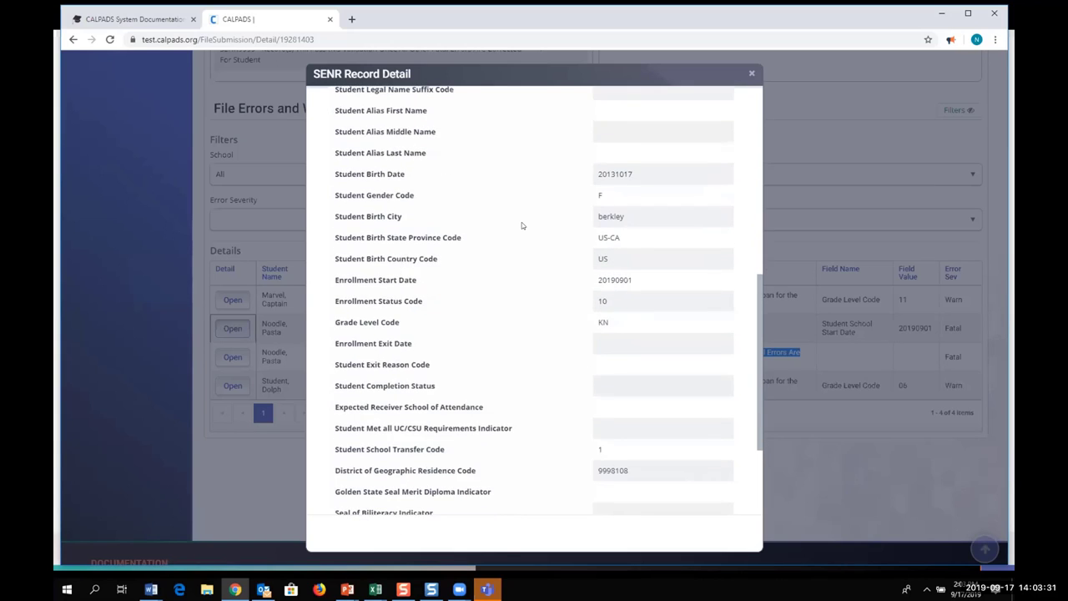
scroll(521, 222, "up", 3)
scroll(520, 225, "up", 2)
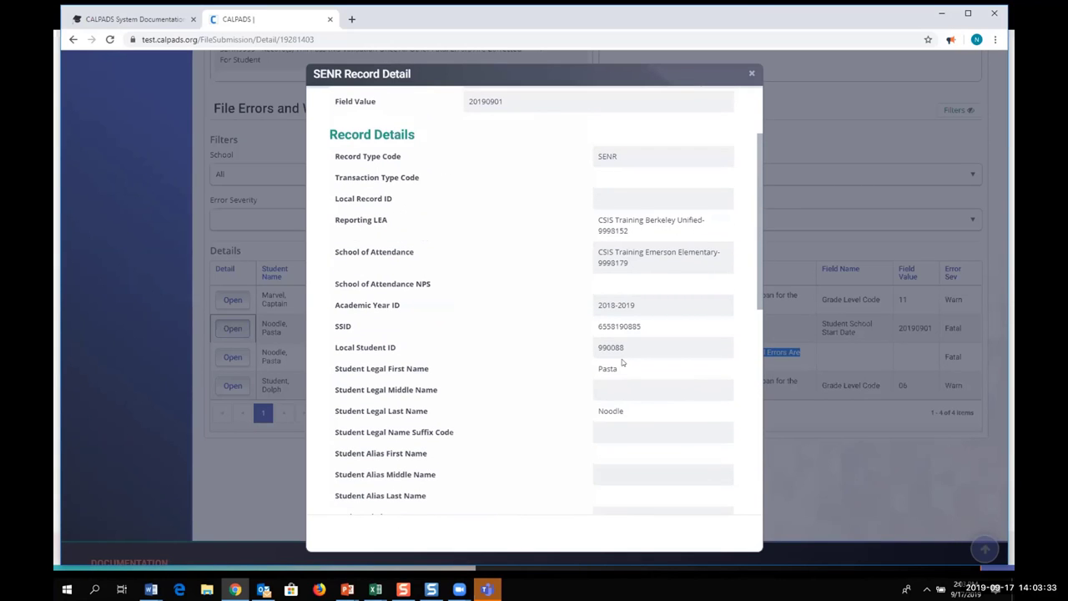
Copy the student's SSID from the SENR record details and close the record
double_click(614, 327)
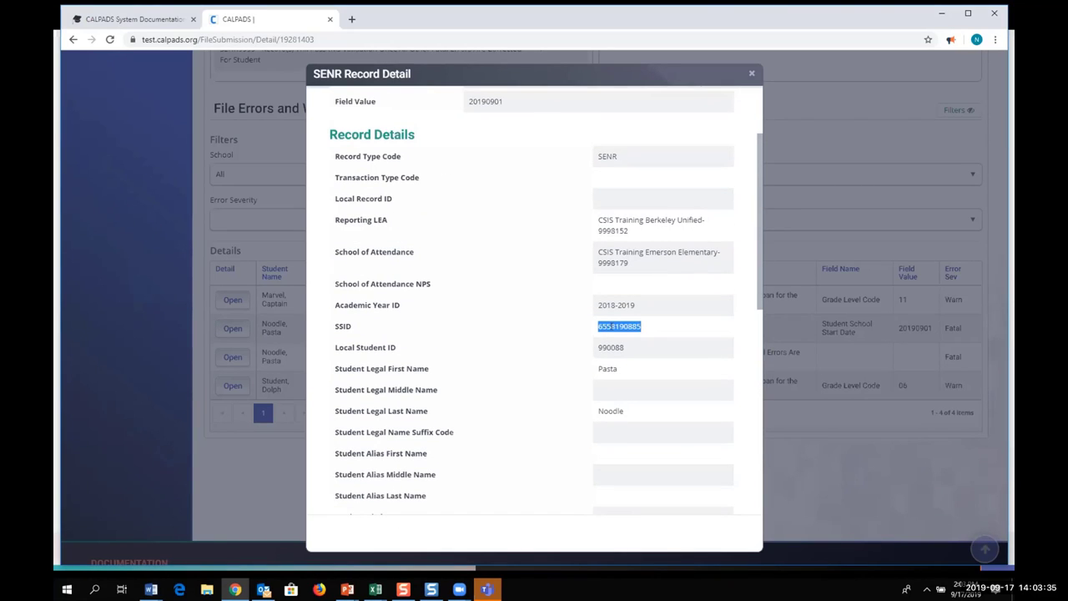
right_click(613, 326)
left_click(619, 340)
left_click(751, 74)
Open Student Data from Online Maintenance in a new window and narrow that window to sit beside the submission details
scroll(254, 317, "up", 5)
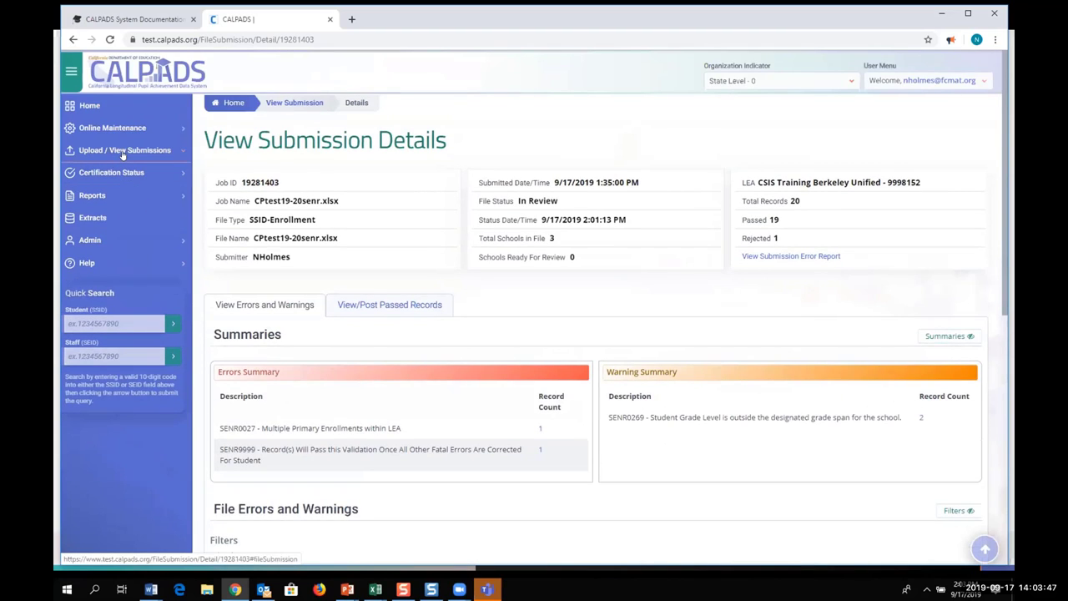
left_click(175, 131)
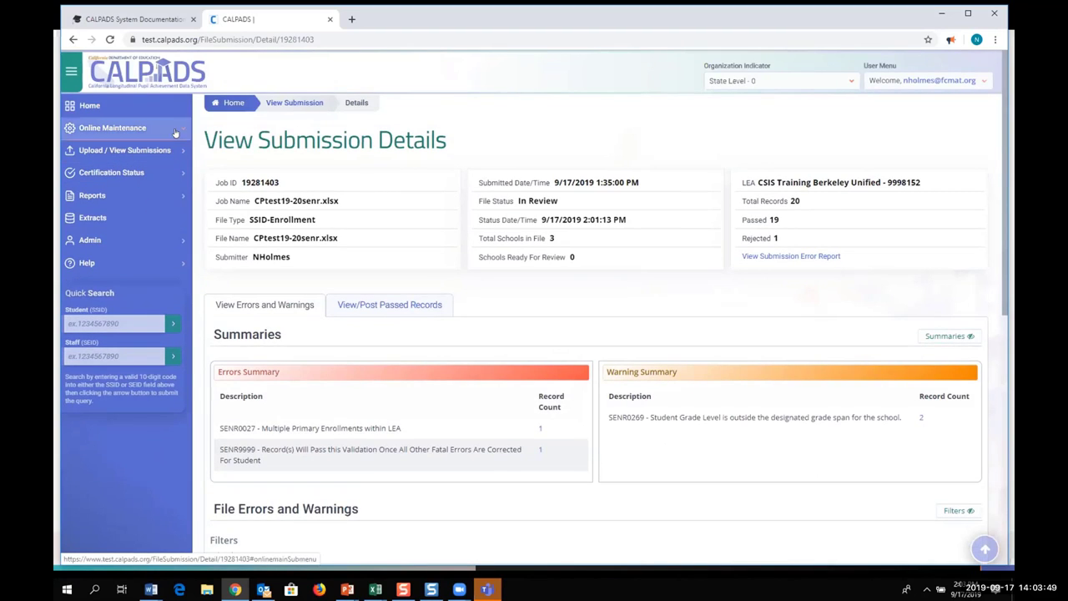
right_click(144, 151)
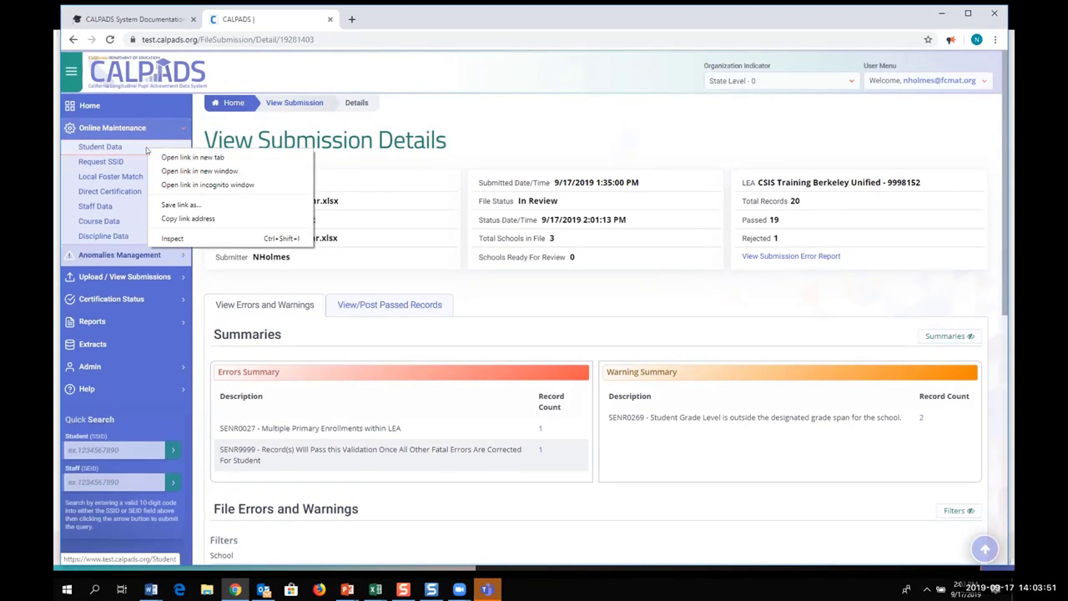
left_click(197, 171)
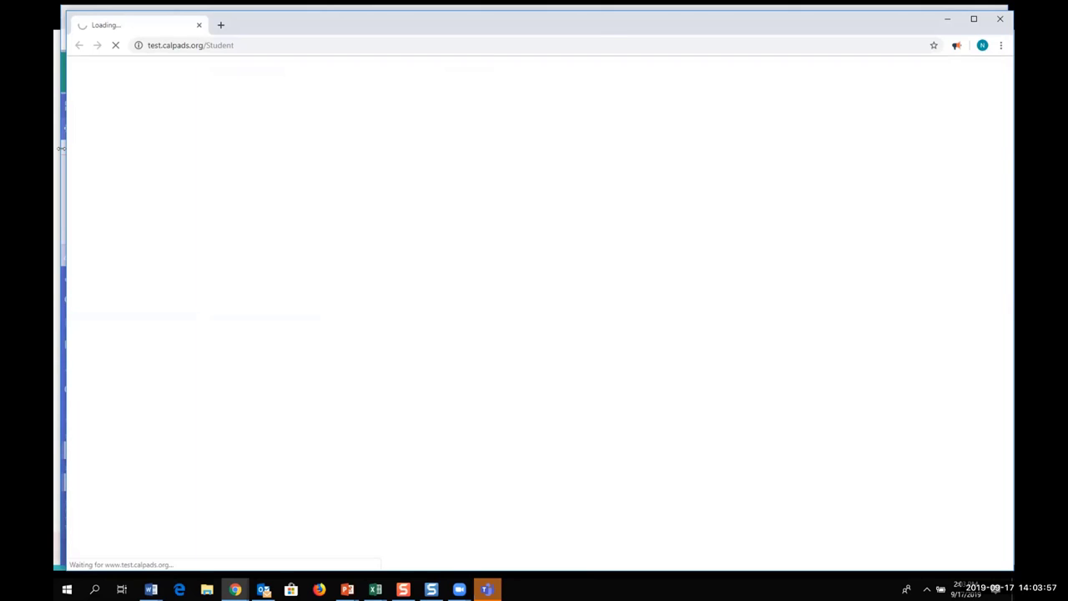
left_click_drag(61, 148, 457, 150)
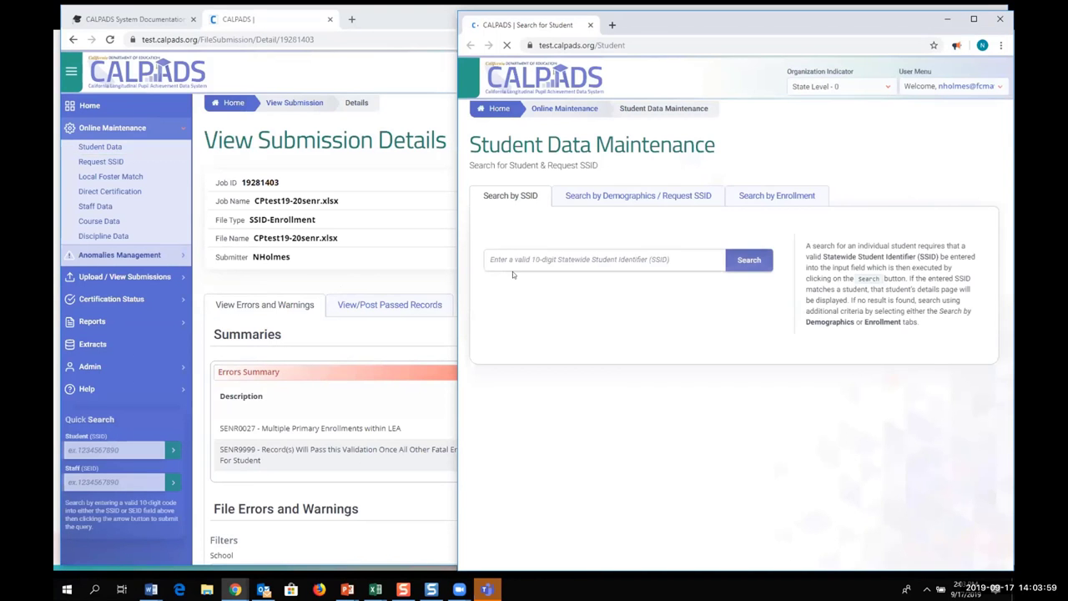
Search for the student by the copied SSID and expand the Student Enrollment section of the student's details
left_click(513, 261)
right_click(515, 262)
left_click(568, 351)
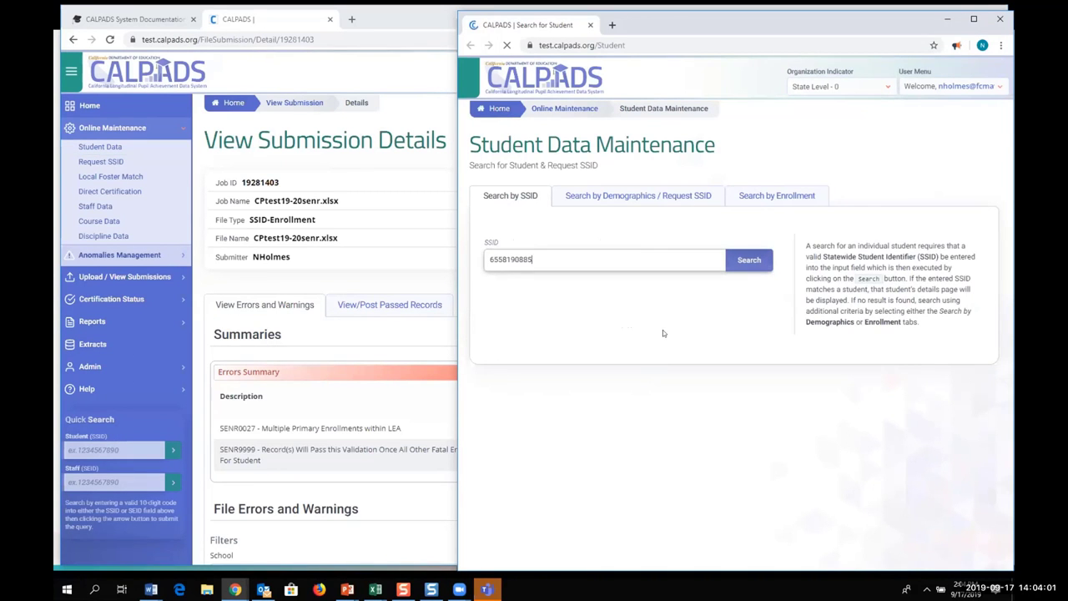
left_click(749, 260)
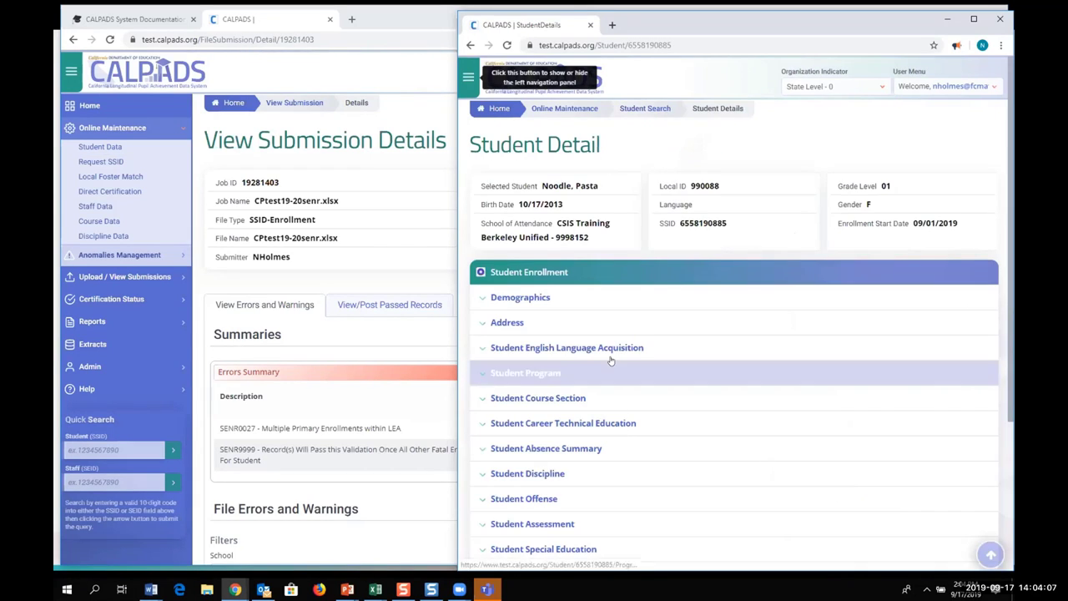
left_click(480, 278)
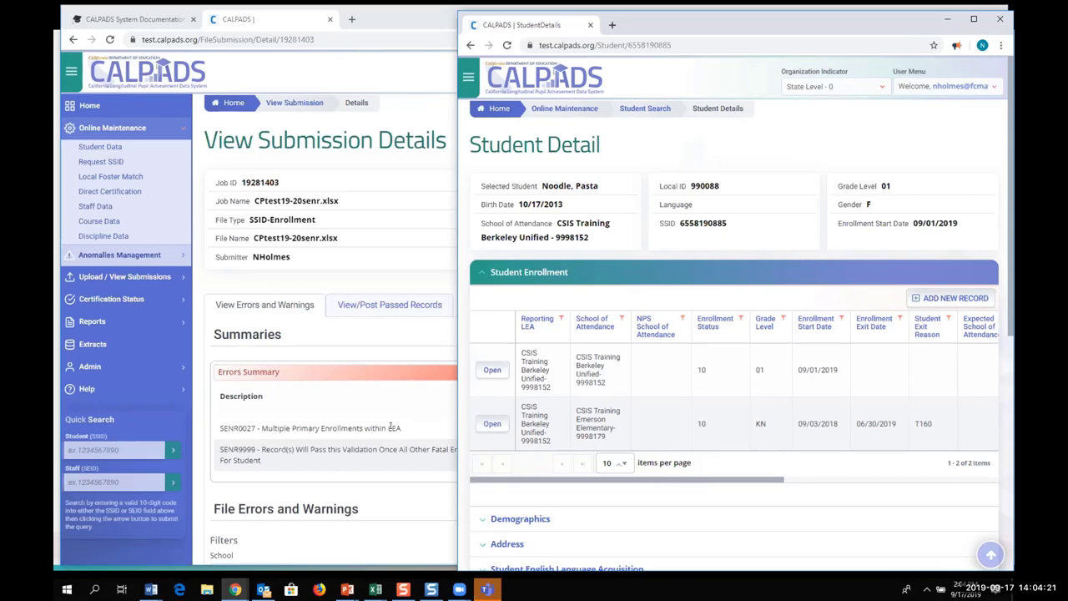
Reopen the SENR0027 error's record detail and resize both browser windows to show it side by side with the student's enrollments
scroll(390, 427, "down", 3)
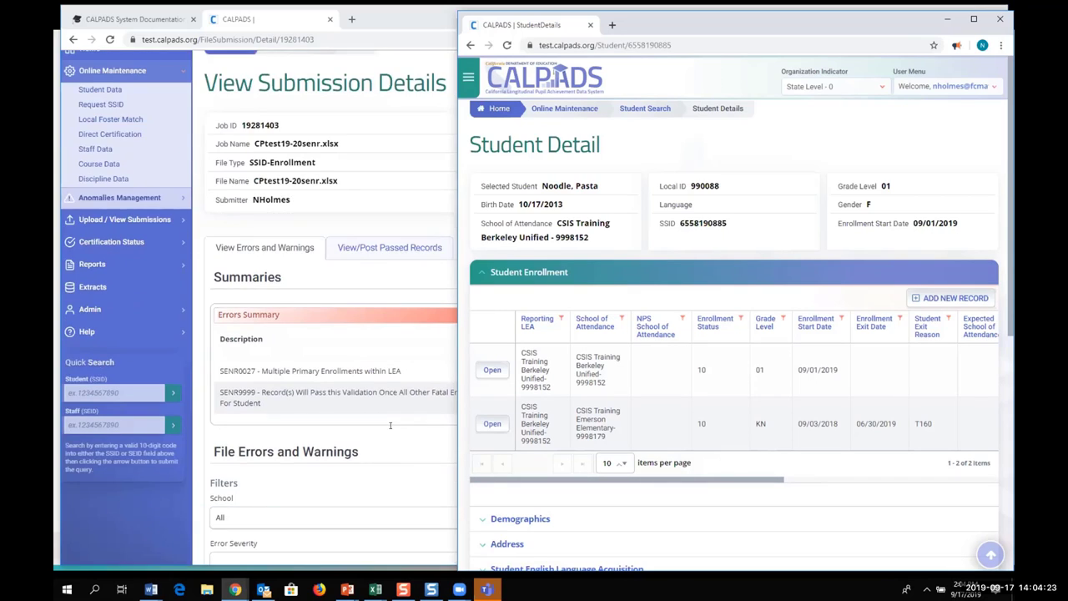
scroll(390, 426, "down", 3)
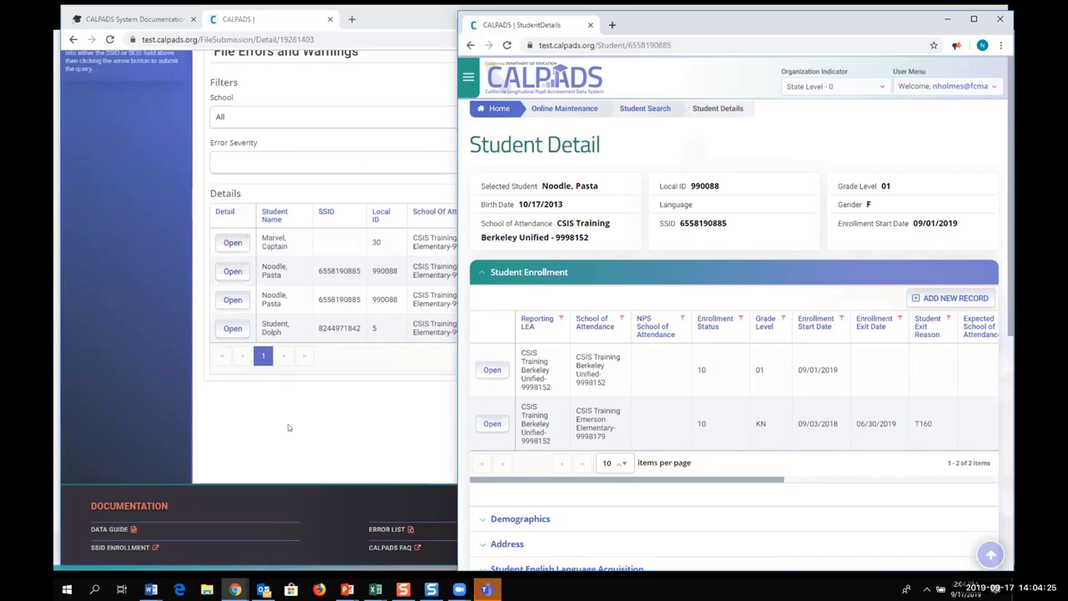
left_click(233, 271)
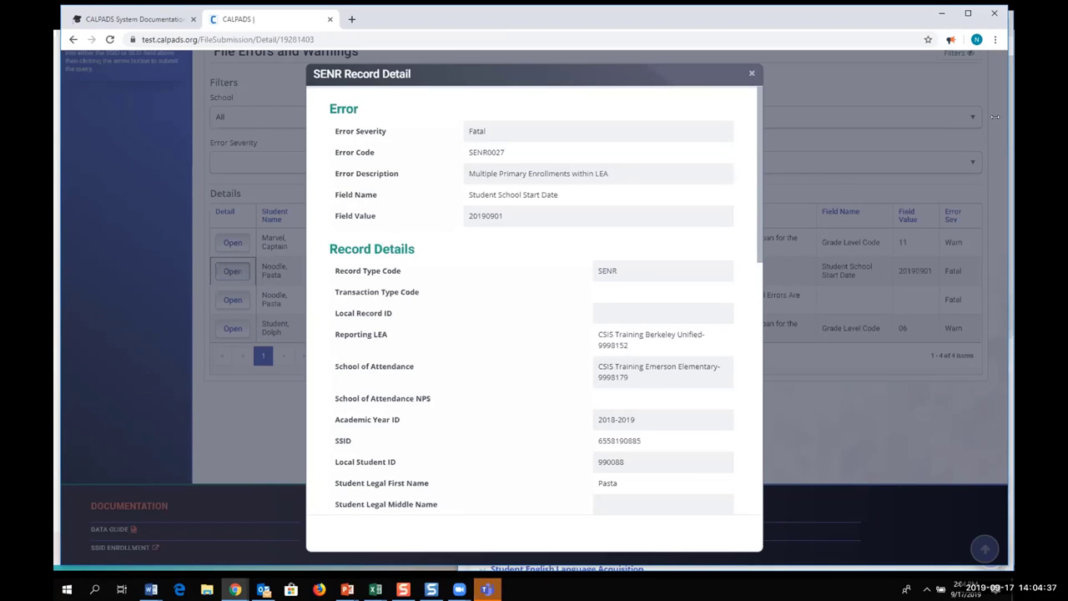
left_click_drag(1008, 215, 488, 214)
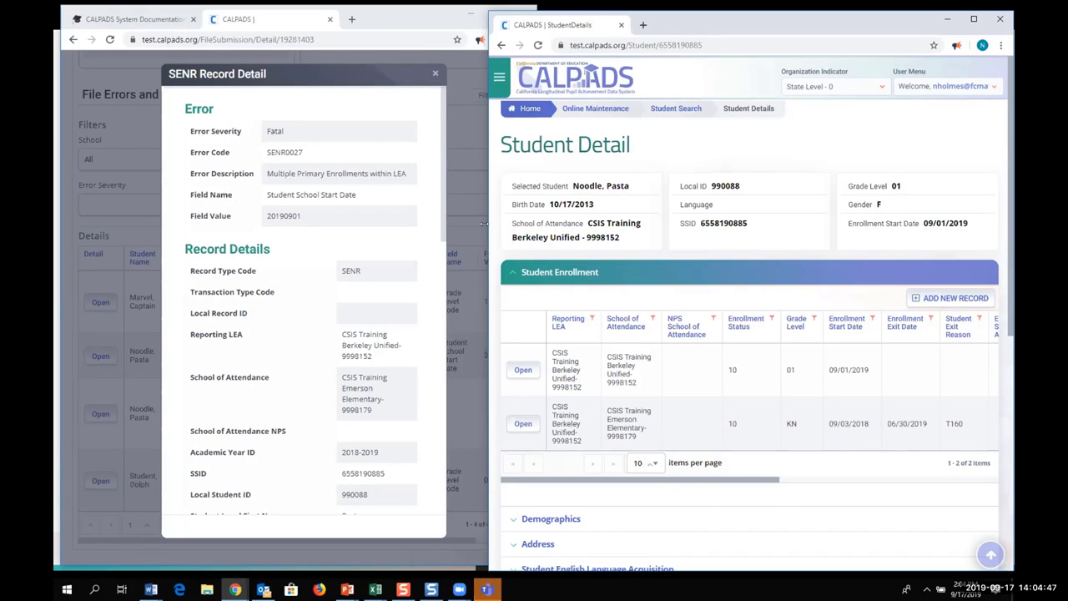
left_click_drag(483, 224, 537, 224)
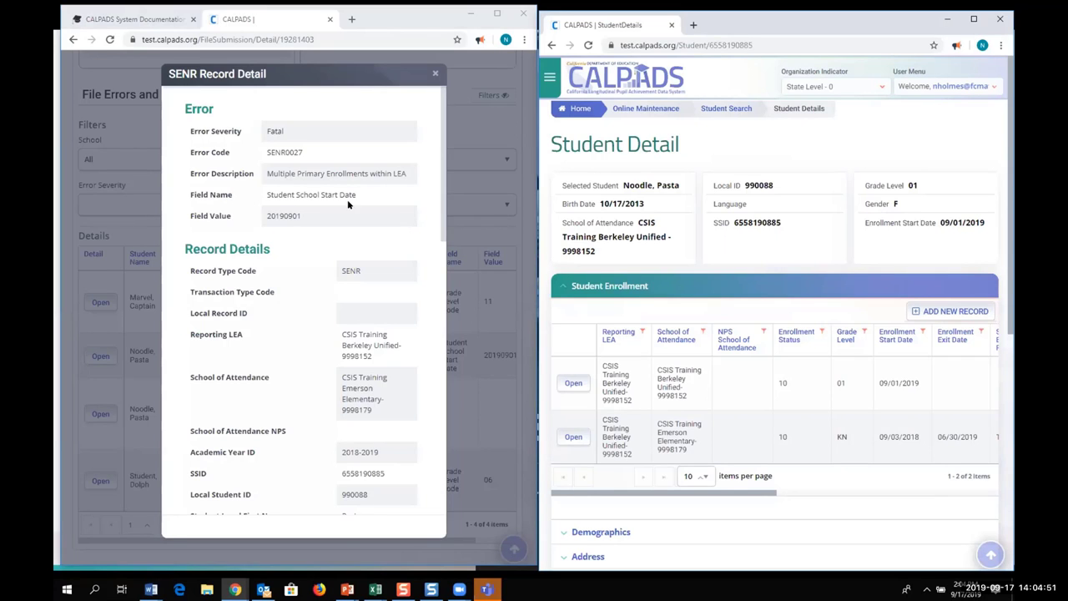
Compare the submitted record's school of attendance, enrollment start date, status and grade level with the student's existing enrollments
left_click_drag(442, 225, 436, 318)
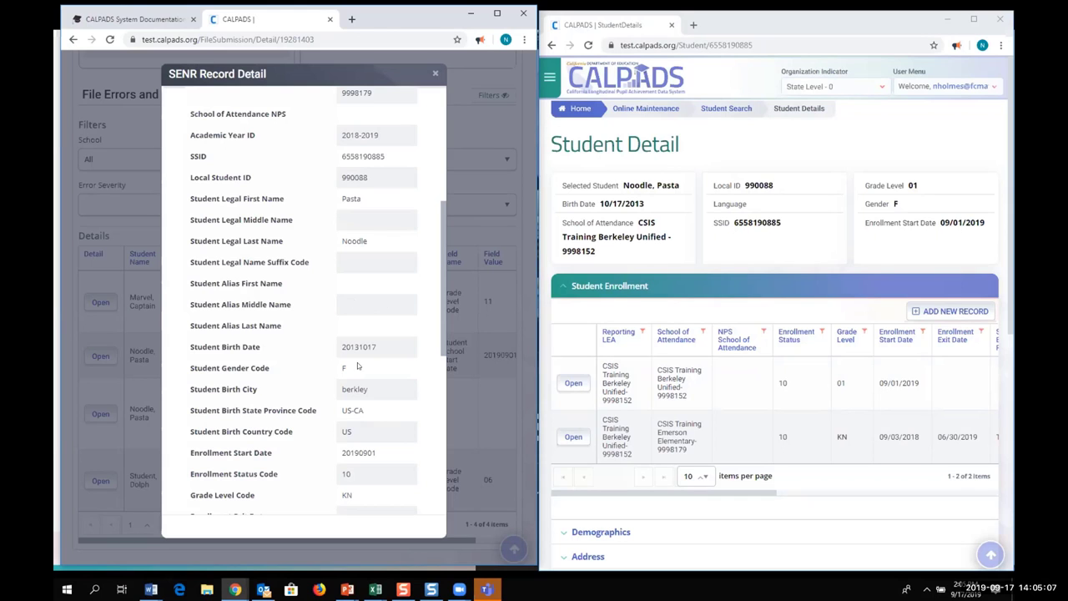
scroll(357, 365, "down", 2)
scroll(357, 364, "up", 4)
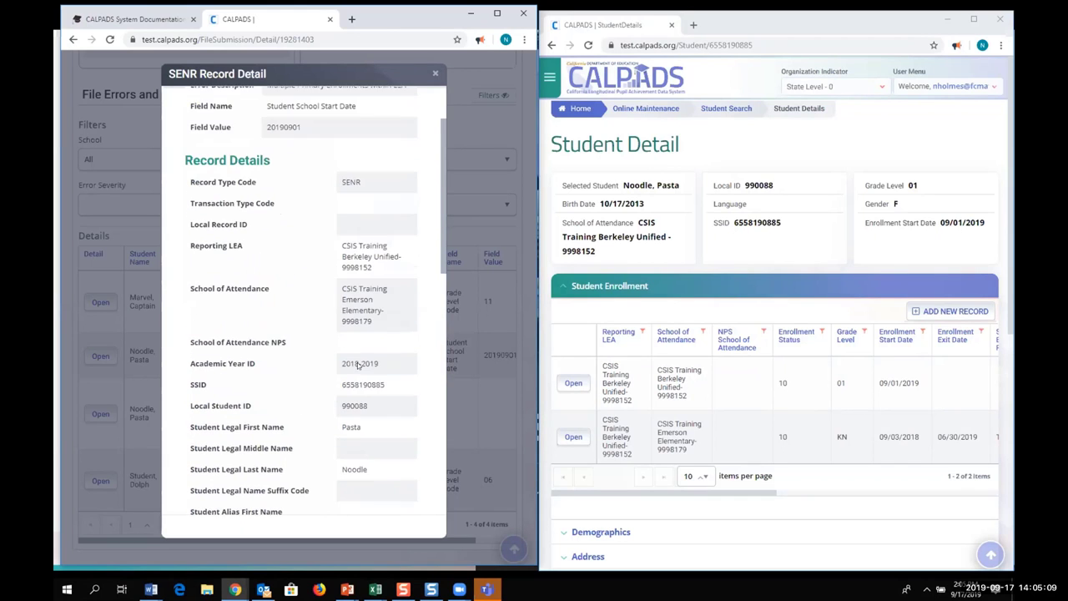
scroll(357, 363, "down", 5)
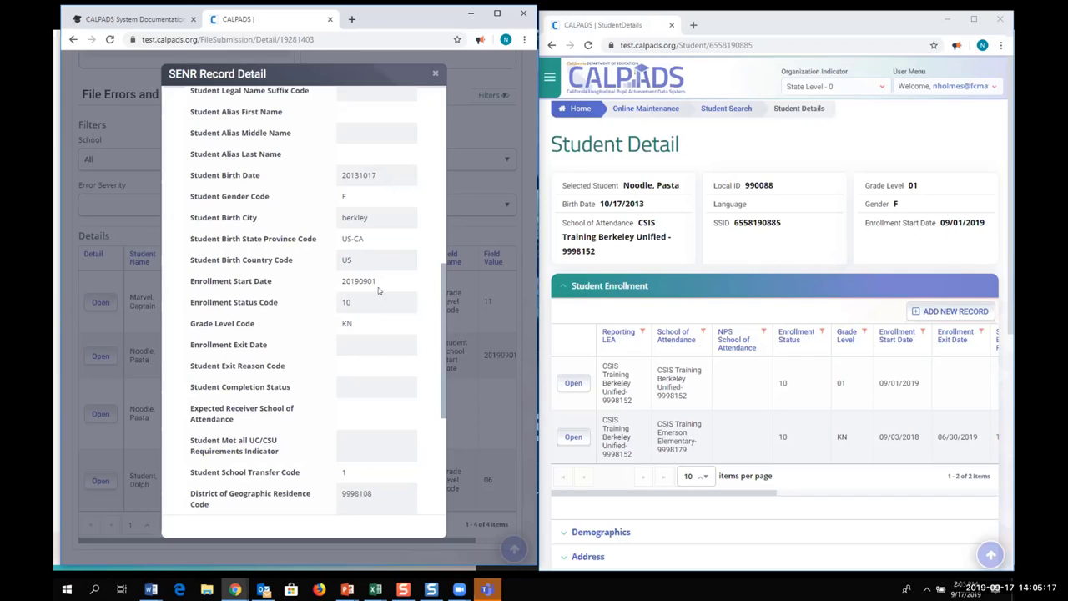
scroll(379, 286, "up", 6)
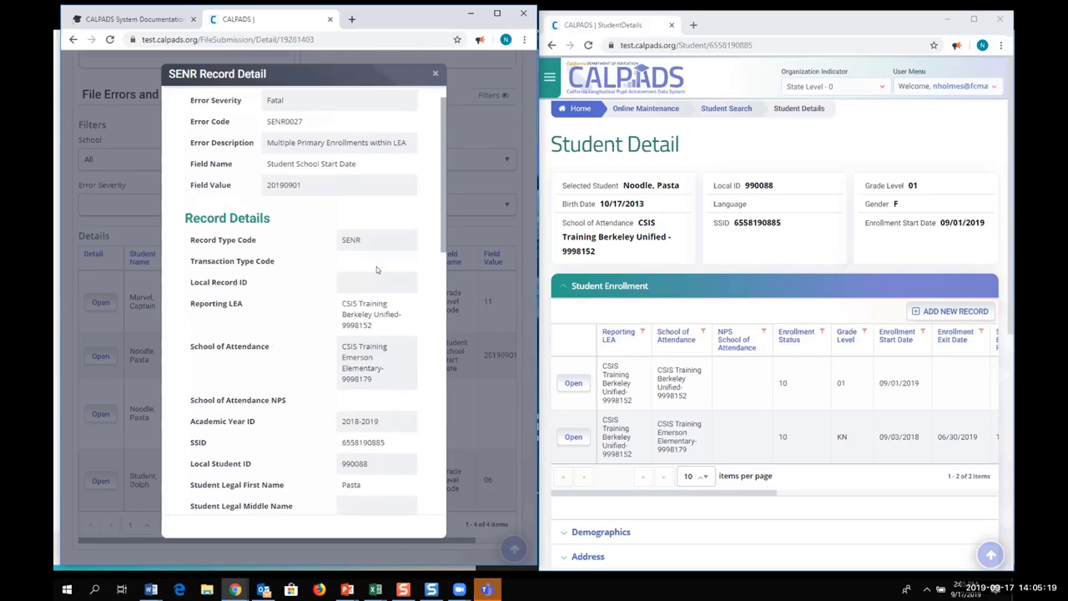
Check the SENR0027 error's field name and the submitted school of attendance against the school in the student's open 09/01/2019 enrollment
mouse_move(265, 164)
left_mouse_down()
mouse_move(358, 171)
mouse_move(260, 181)
left_mouse_up()
left_click_drag(358, 165, 260, 157)
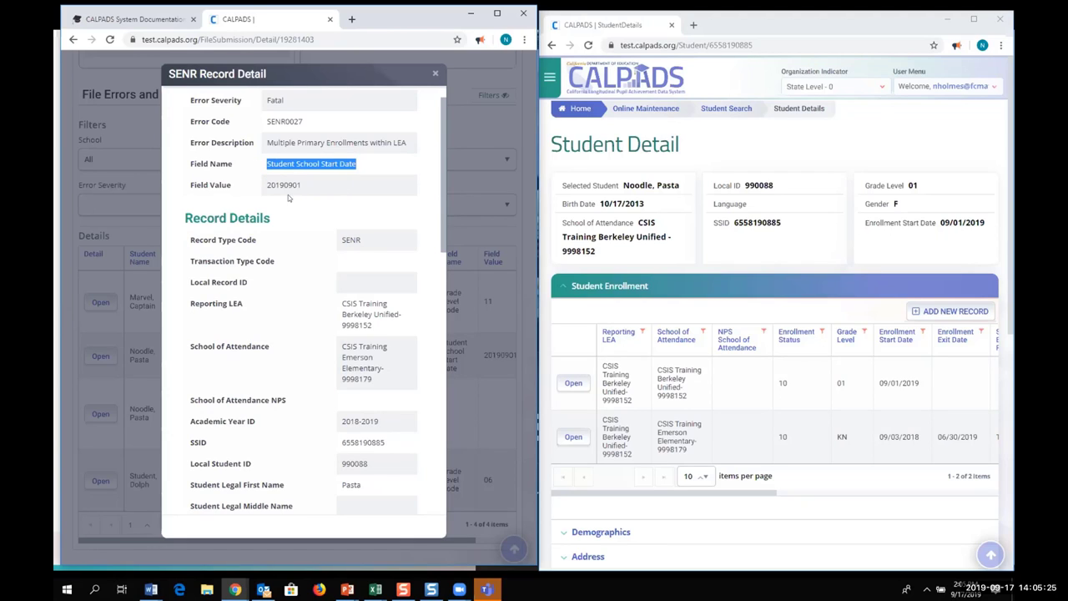
scroll(292, 198, "down", 1)
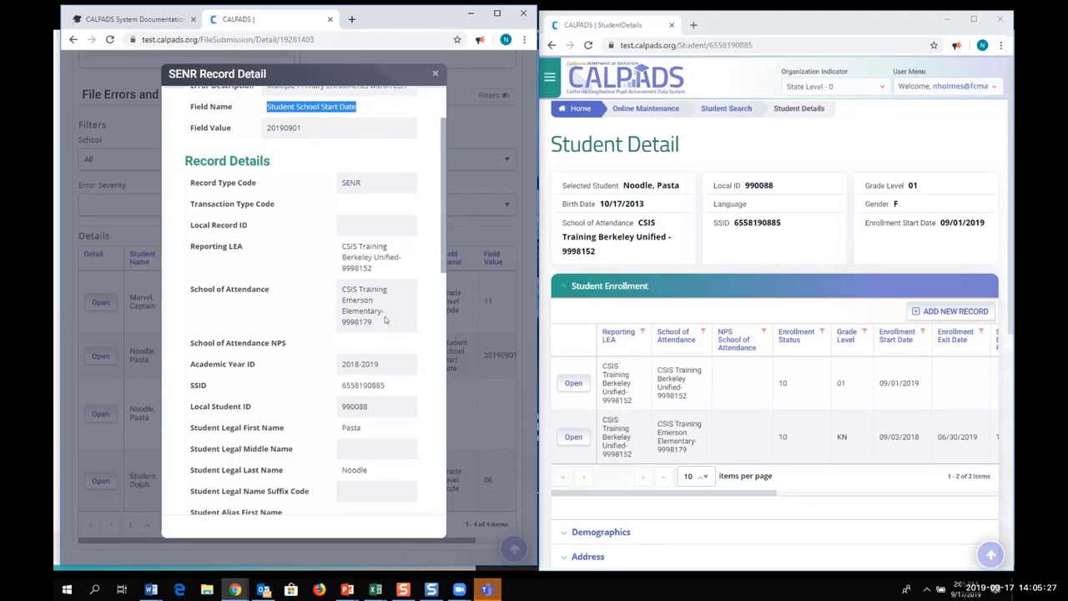
left_click_drag(375, 325, 313, 296)
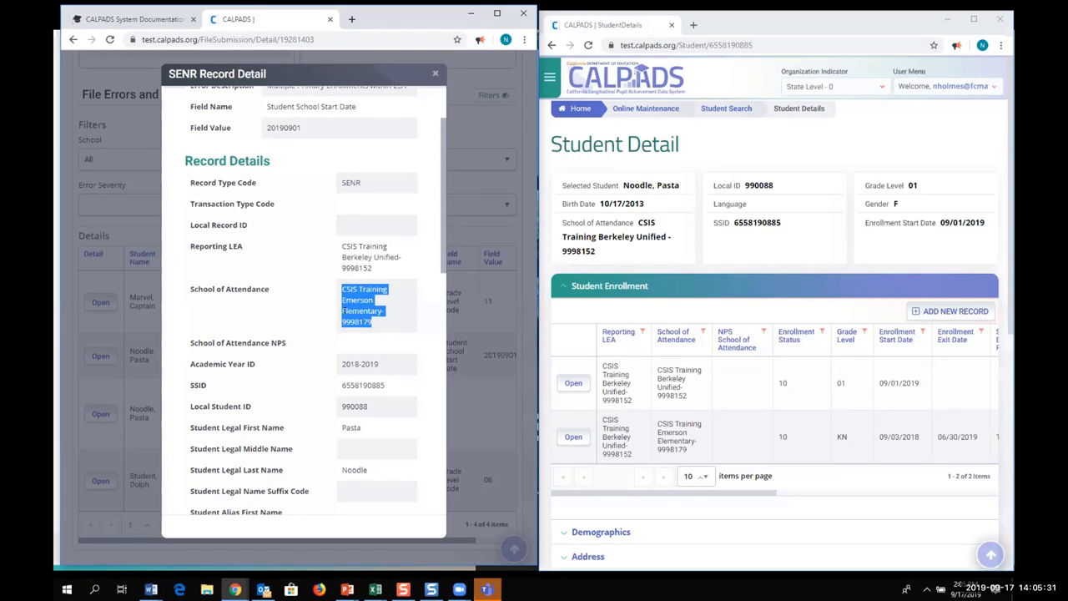
left_click(314, 315)
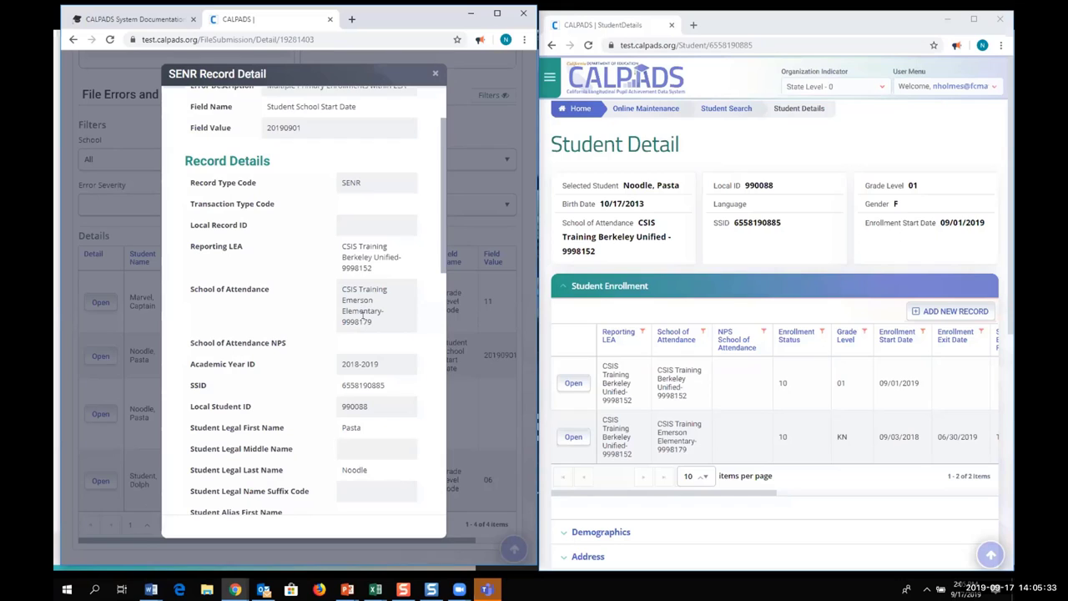
mouse_move(658, 377)
left_mouse_down()
mouse_move(686, 397)
mouse_move(655, 369)
left_mouse_up()
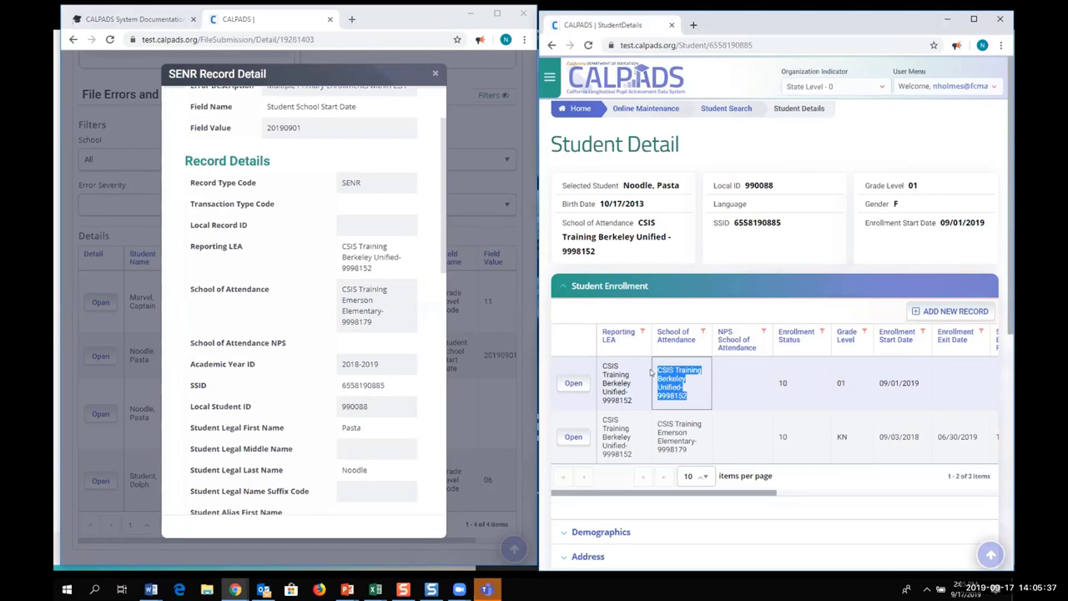
left_click(721, 406)
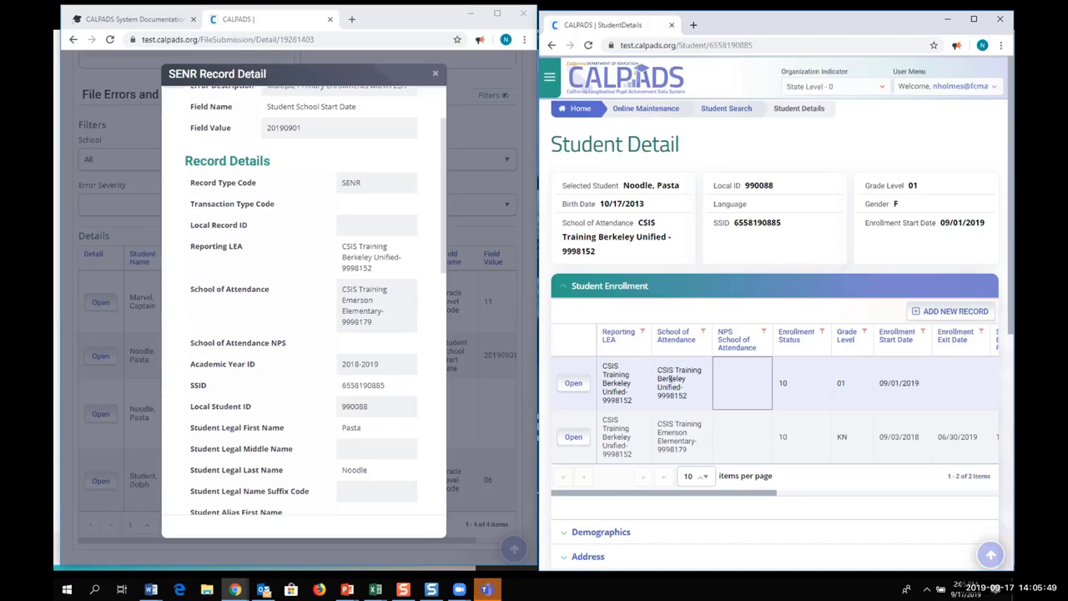
left_click_drag(670, 387, 657, 367)
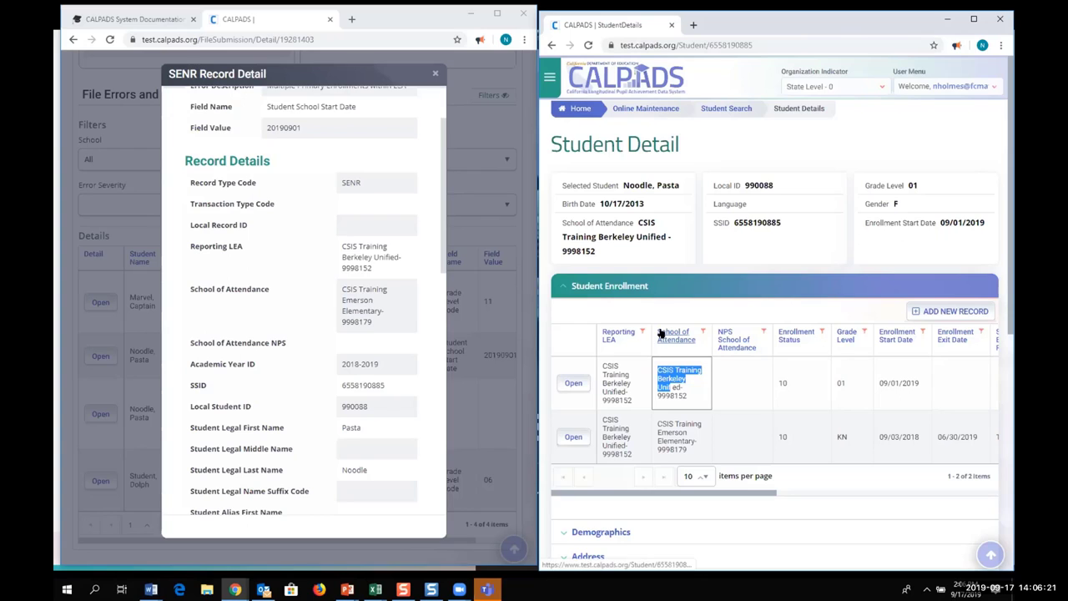
scroll(659, 332, "down", 2)
scroll(658, 332, "down", 2)
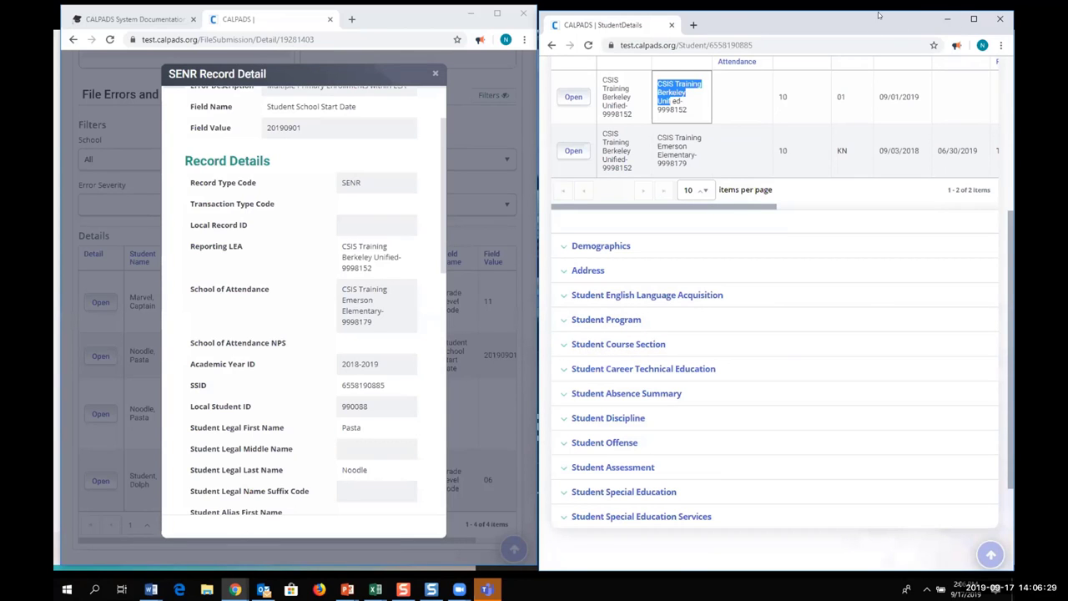
Minimize the student details window, then widen the submission window and close the SENR record detail
left_click(947, 19)
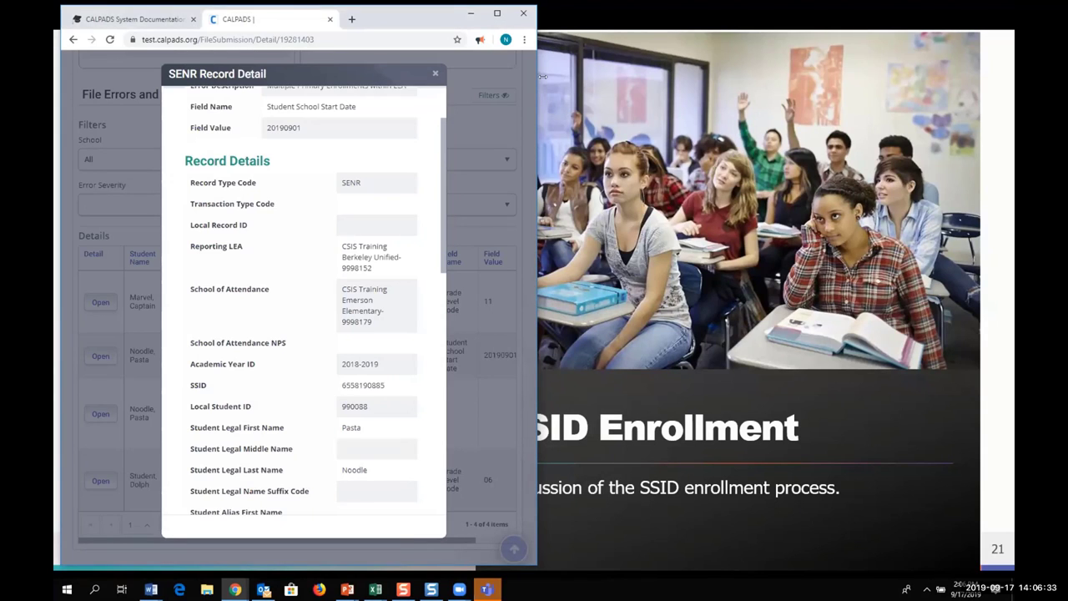
left_click_drag(535, 79, 978, 79)
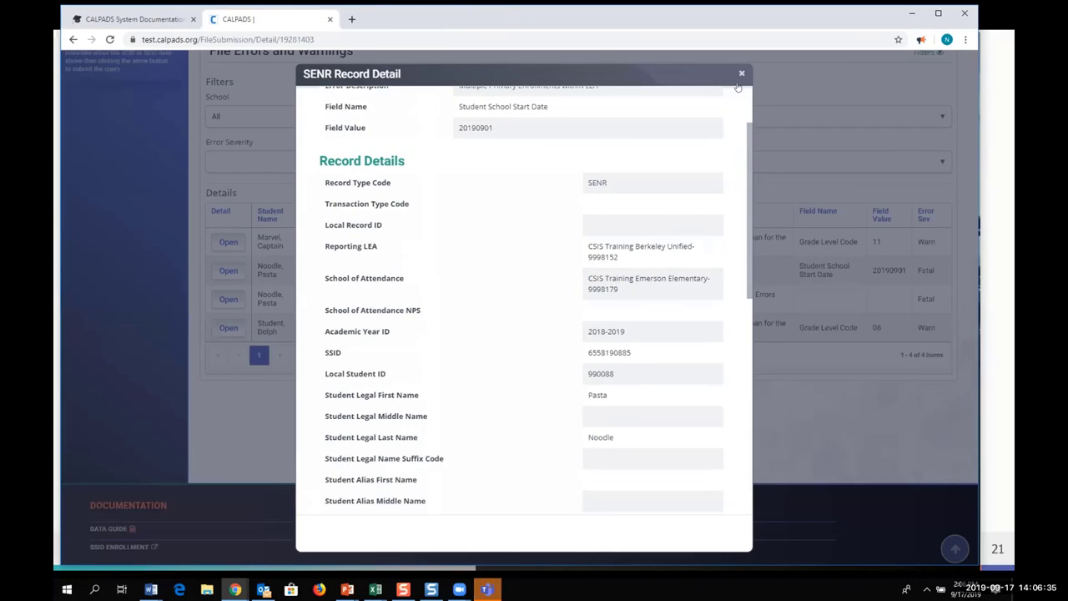
left_click(739, 74)
scroll(365, 314, "up", 4)
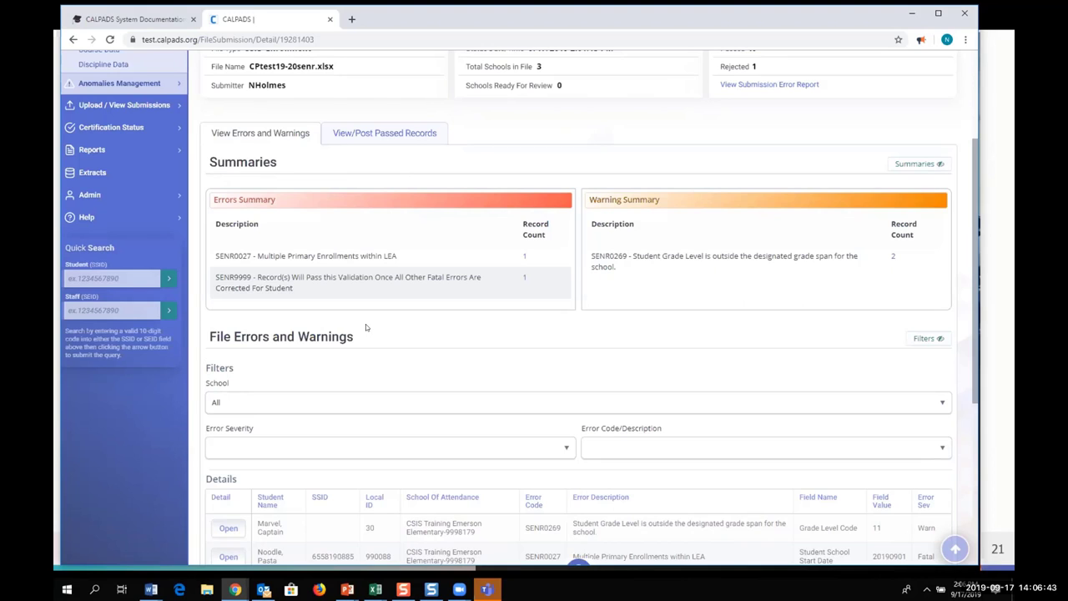
Open the submission's passed records and review the school status summary and the listed records' SSID match statuses and dispositions
left_click(386, 140)
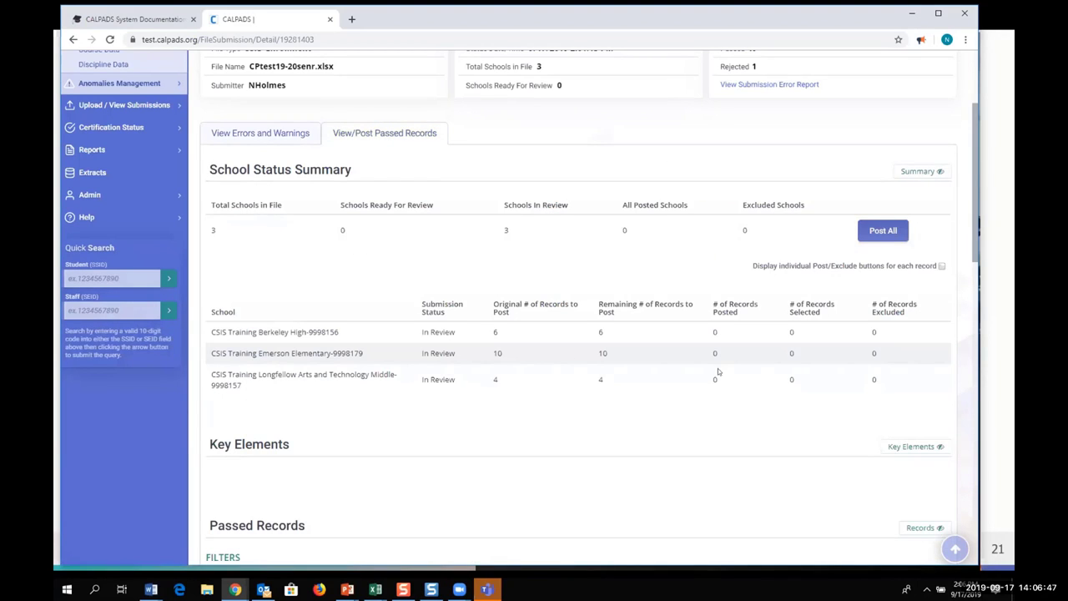
scroll(704, 373, "down", 1)
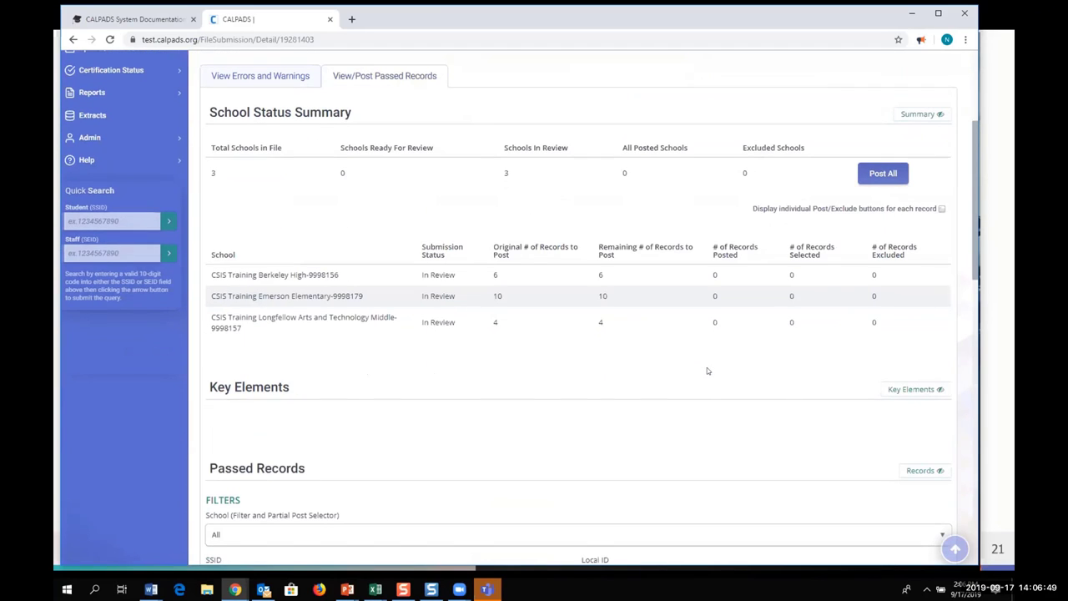
scroll(707, 365, "down", 10)
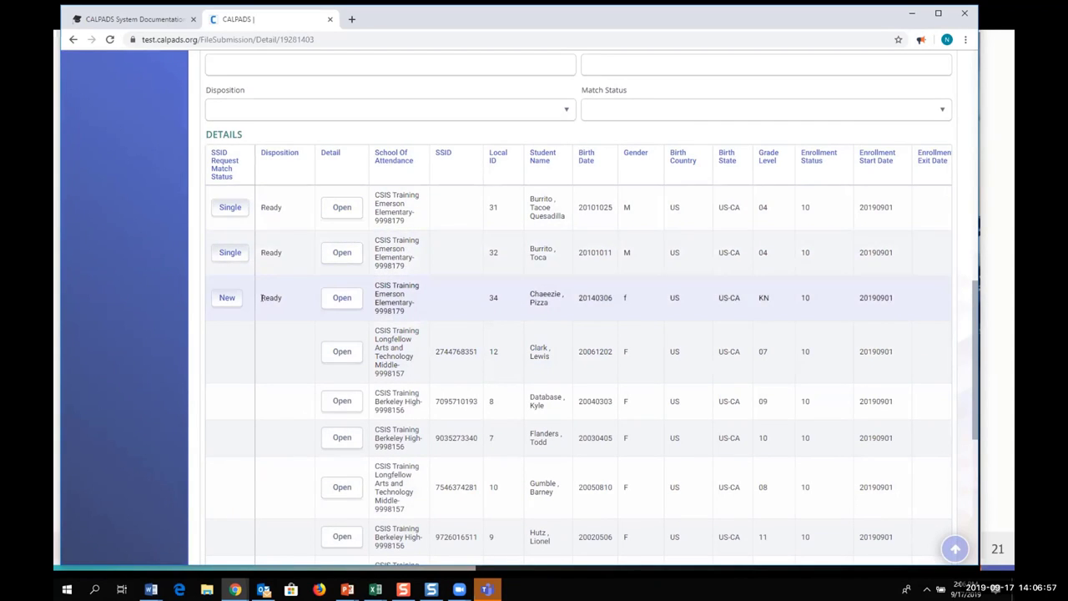
scroll(269, 314, "down", 3)
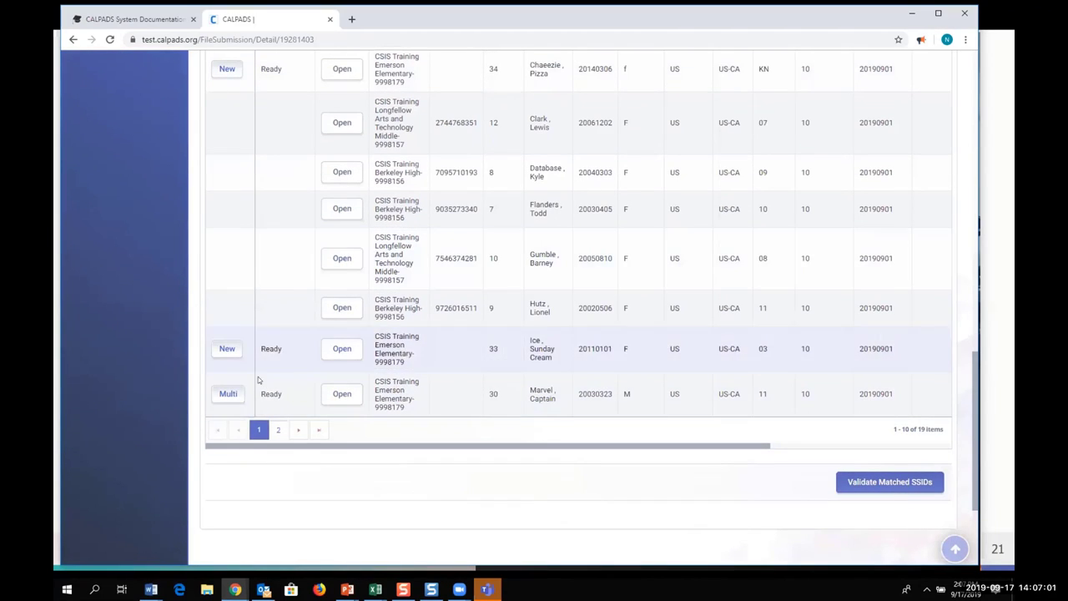
scroll(266, 334, "up", 2)
scroll(269, 294, "up", 2)
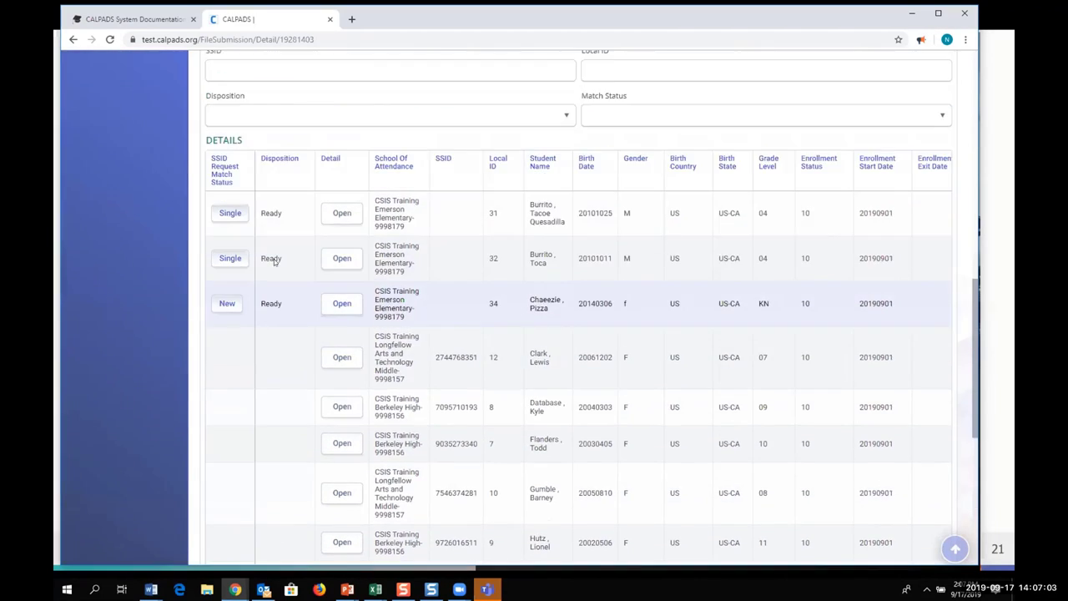
scroll(284, 337, "up", 2)
scroll(319, 306, "up", 2)
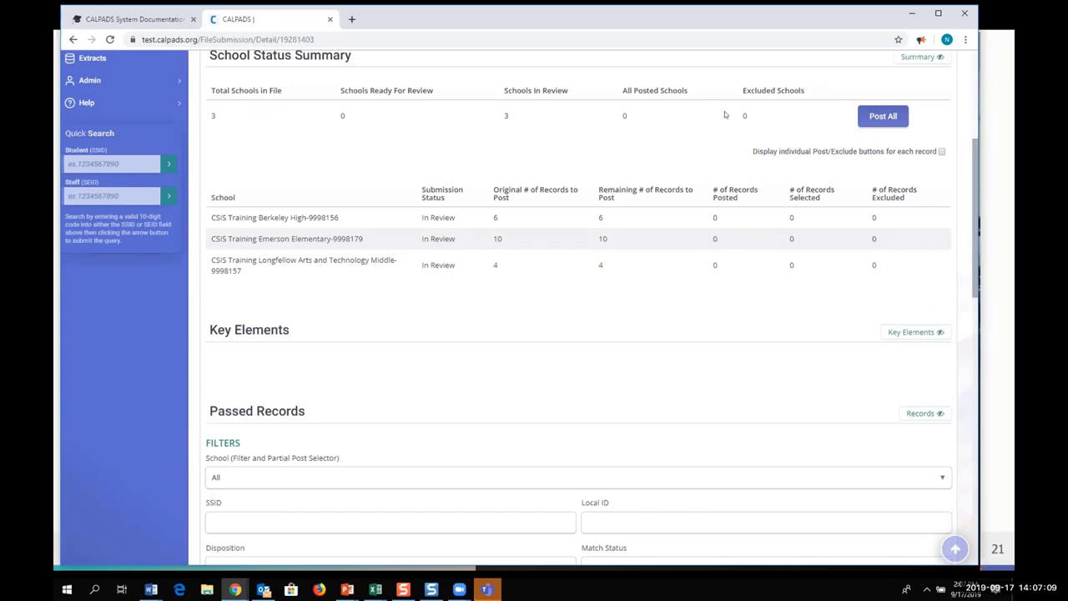
Display the individual Post/Exclude buttons for each school in the status summary, then hide them again
scroll(634, 174, "up", 2)
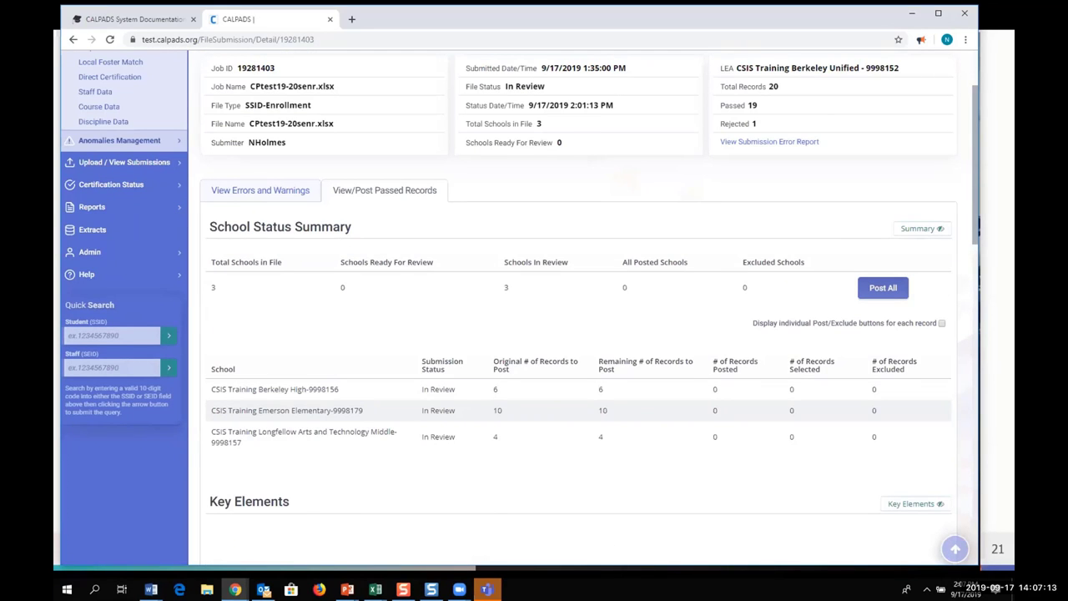
left_click(941, 324)
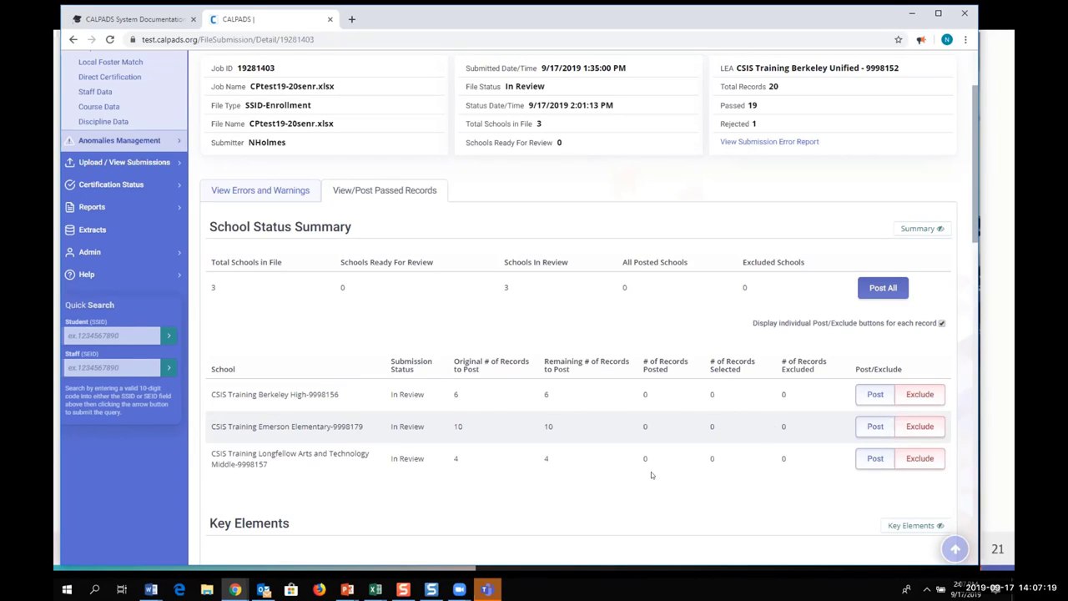
left_click(927, 324)
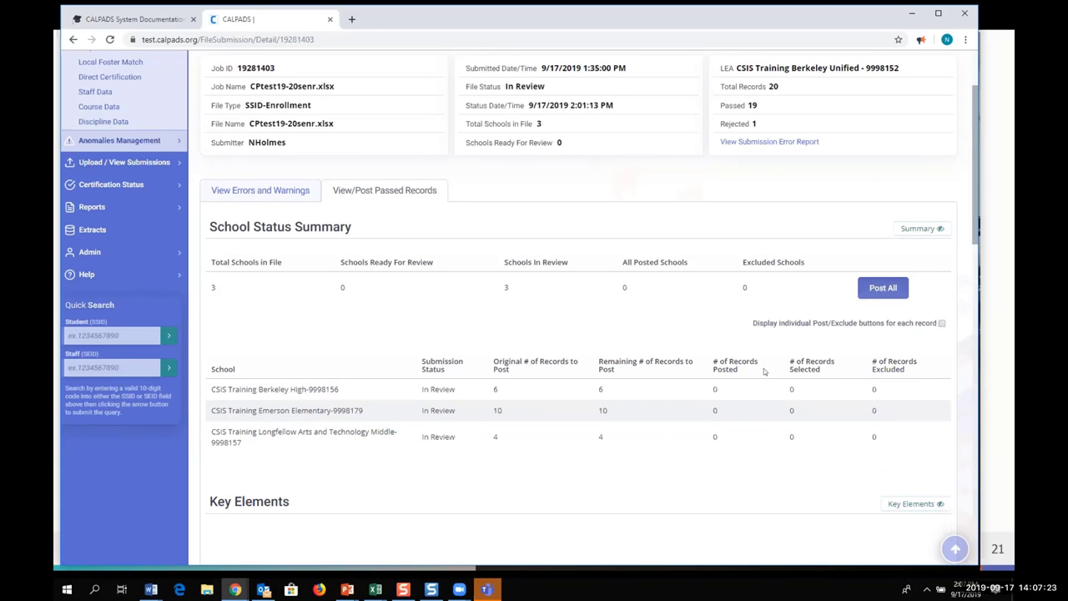
Examine the Single, New and Multi SSID request match statuses in the passed records list
scroll(531, 451, "down", 3)
scroll(531, 451, "down", 5)
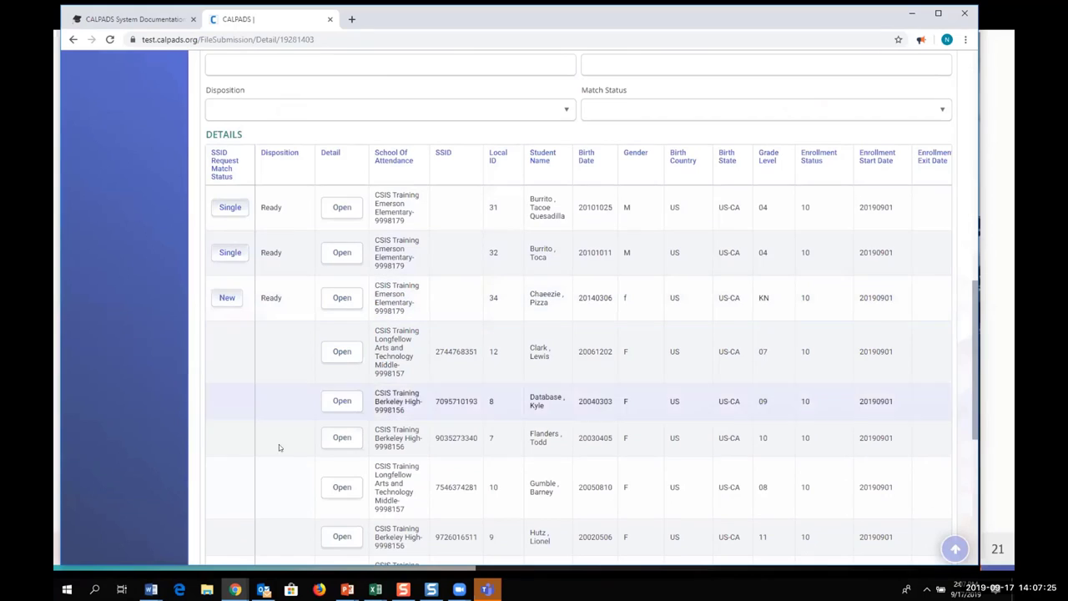
scroll(270, 499, "up", 5)
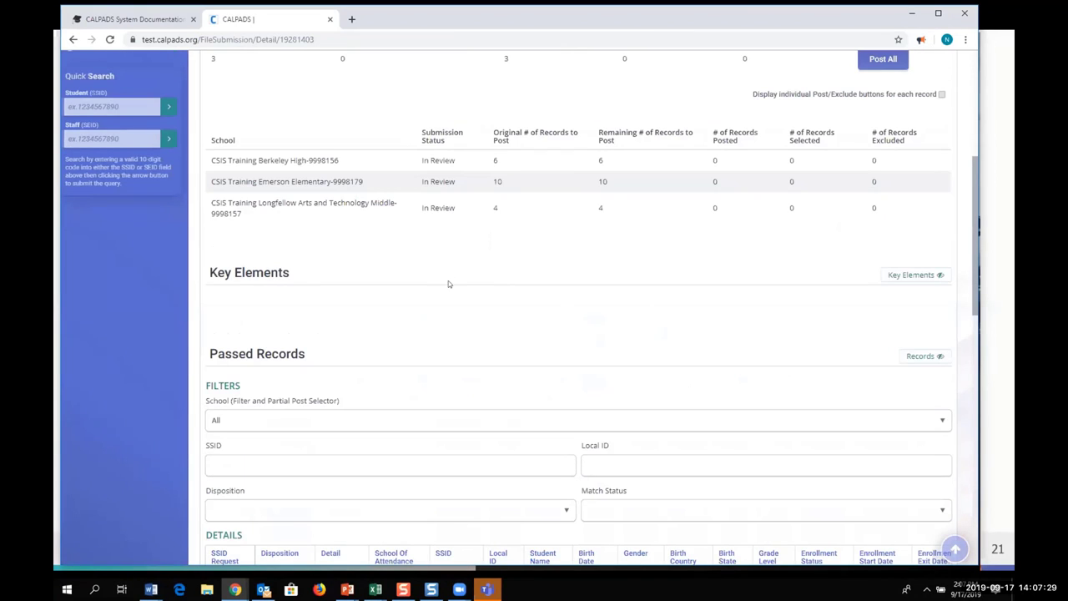
scroll(449, 284, "up", 2)
scroll(450, 282, "down", 2)
scroll(451, 283, "down", 5)
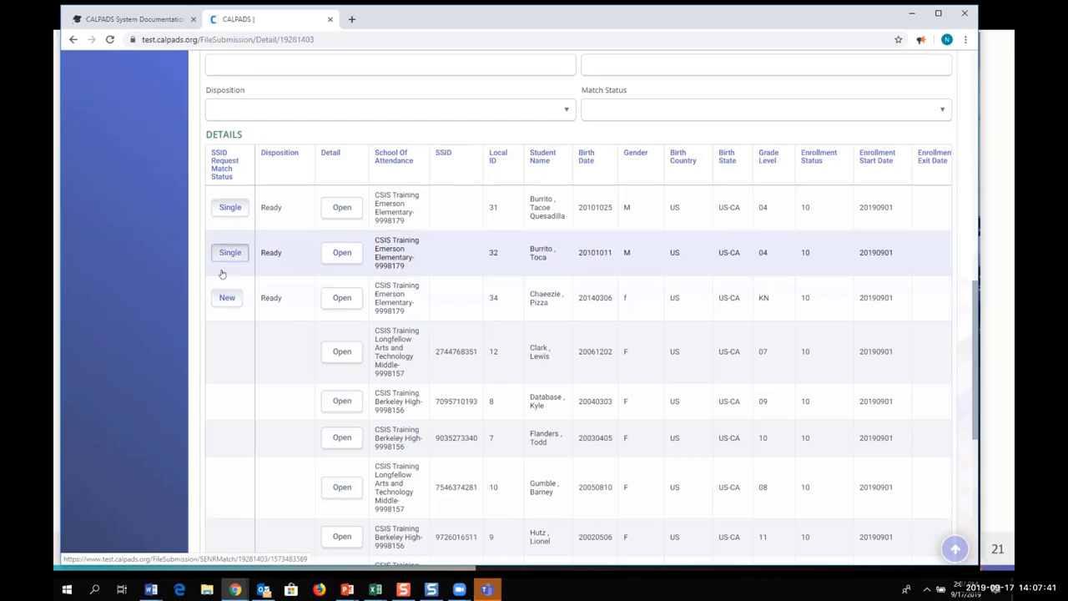
scroll(222, 273, "down", 4)
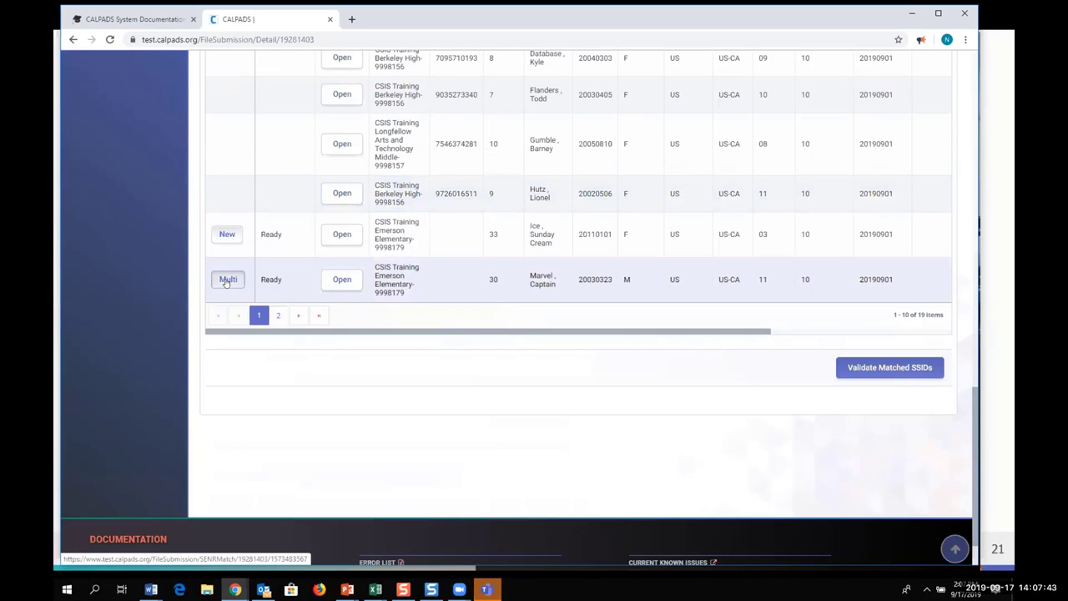
View the match results of the grade KN student with the New match status and close them without saving
scroll(225, 282, "up", 4)
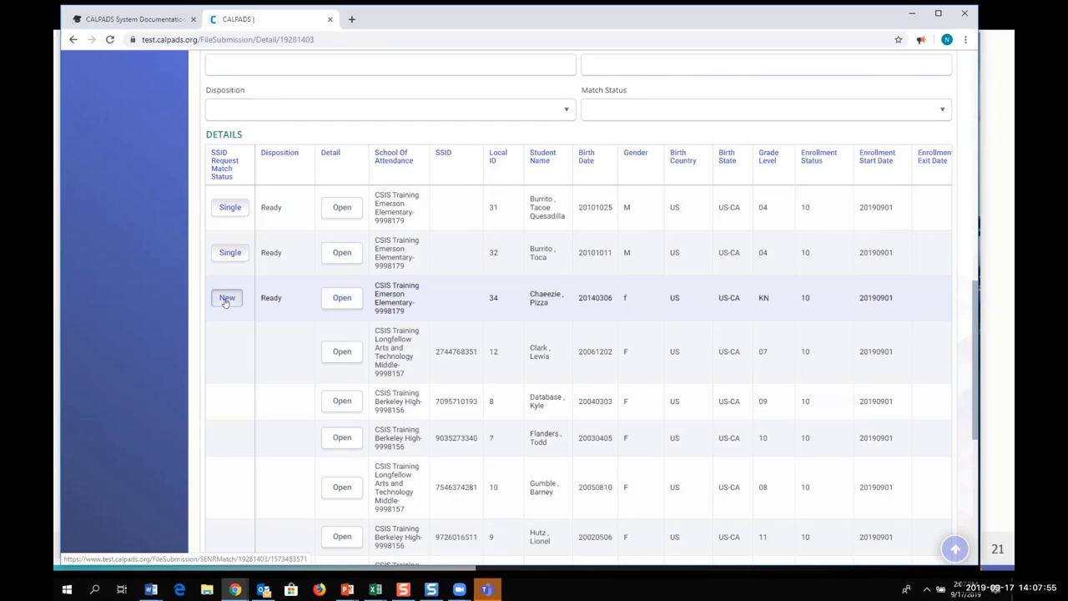
left_click(225, 300)
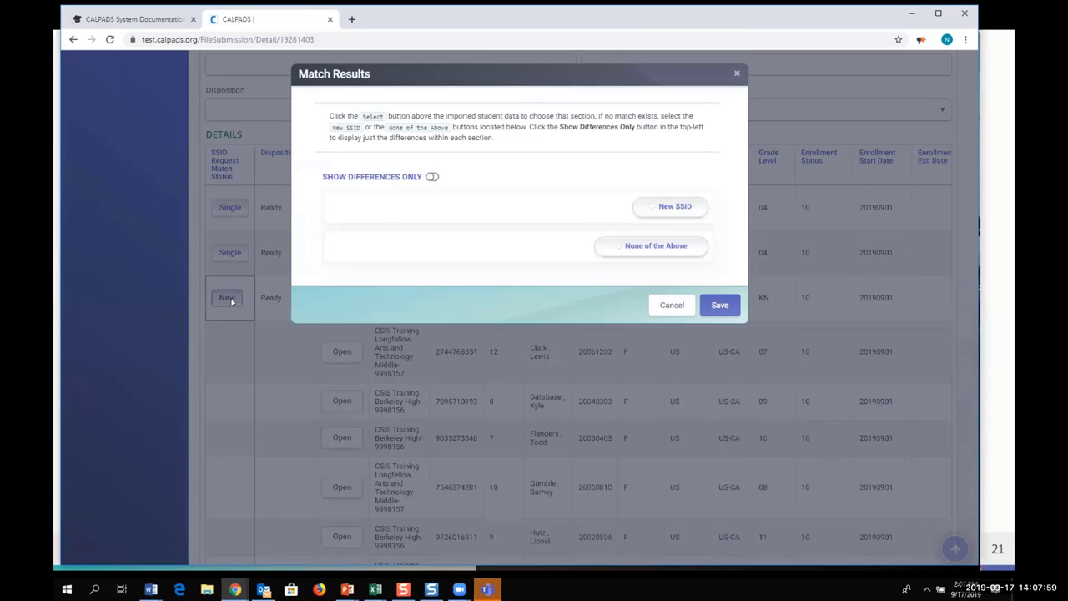
left_click(663, 307)
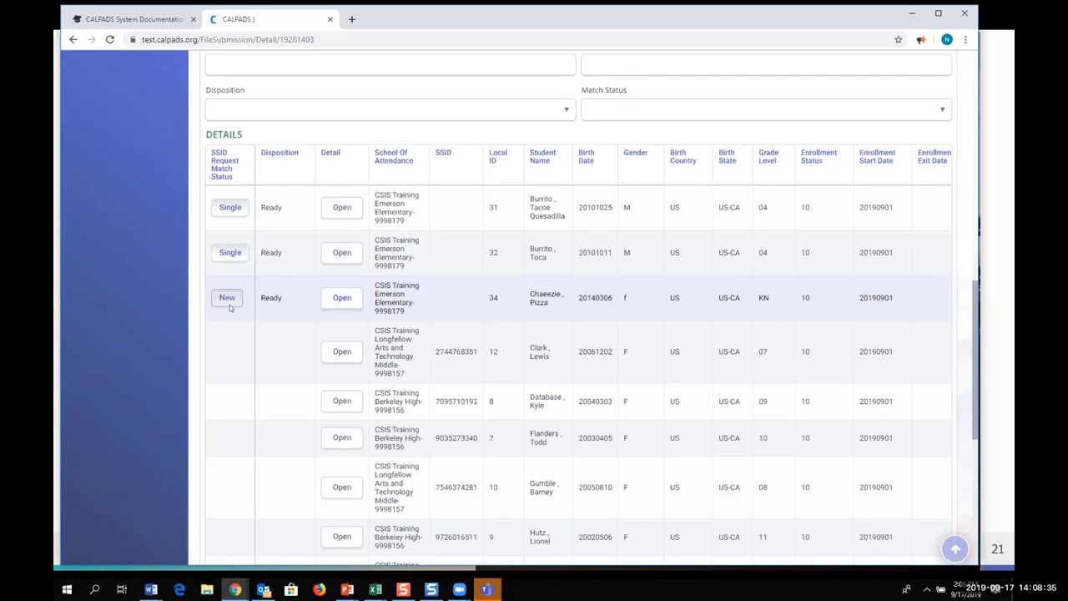
Open the match results of the second Single-match student and compare the imported data with the matching SSID's data
left_click(231, 262)
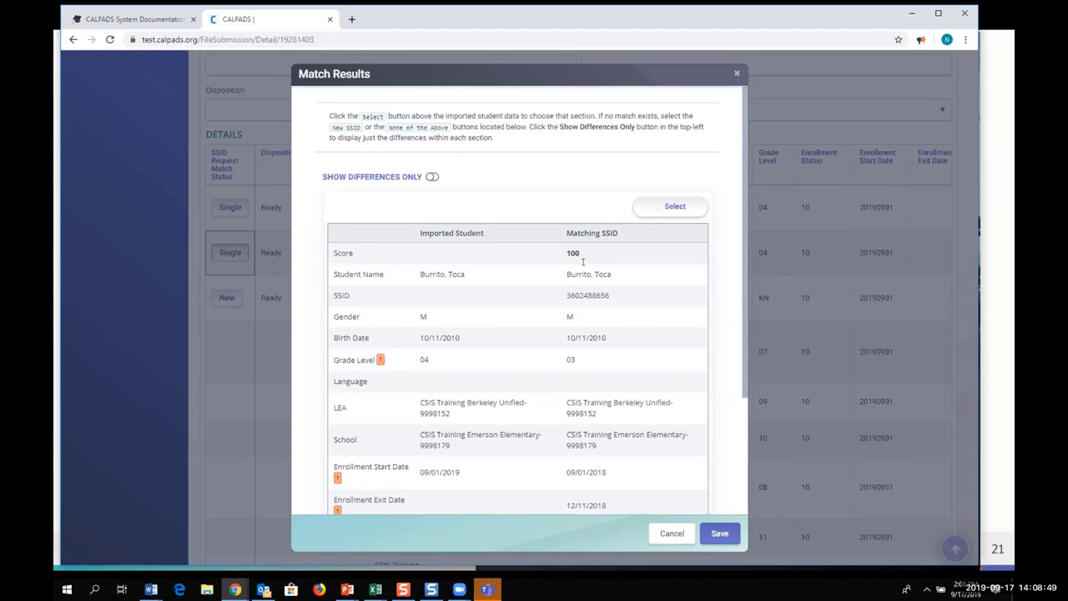
scroll(582, 262, "down", 3)
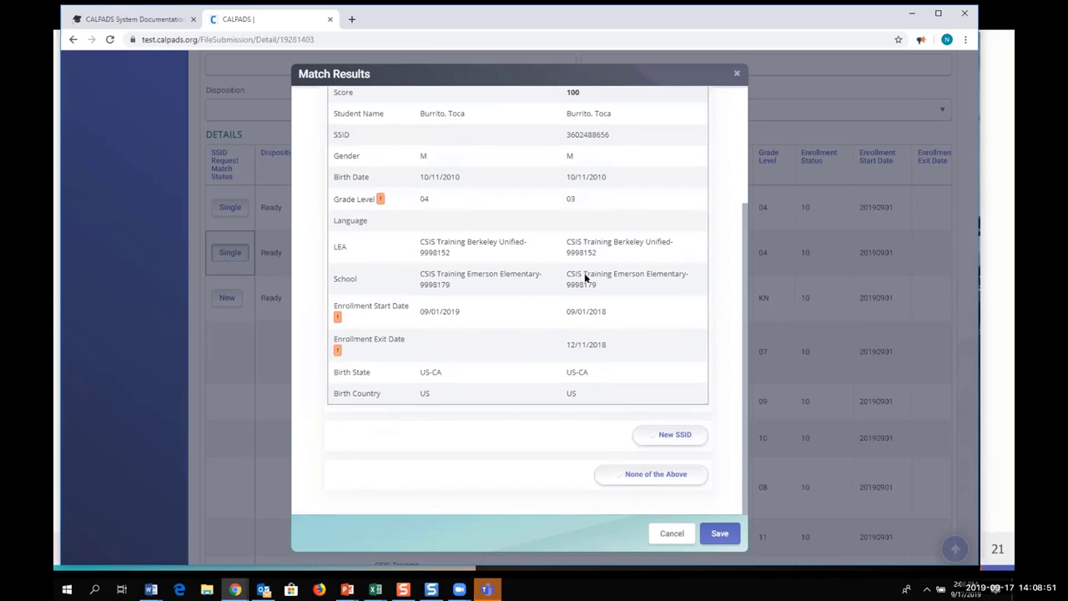
scroll(582, 353, "up", 3)
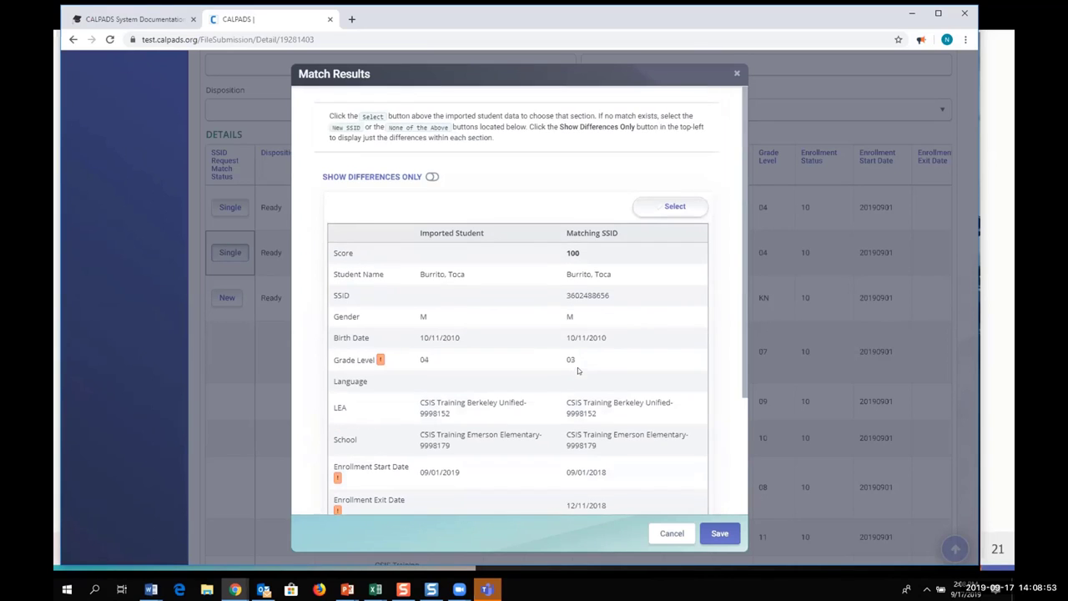
scroll(577, 369, "down", 3)
scroll(578, 370, "up", 3)
Select the matching SSID for the imported student, recheck the comparison and cancel the match results without saving
left_click(656, 210)
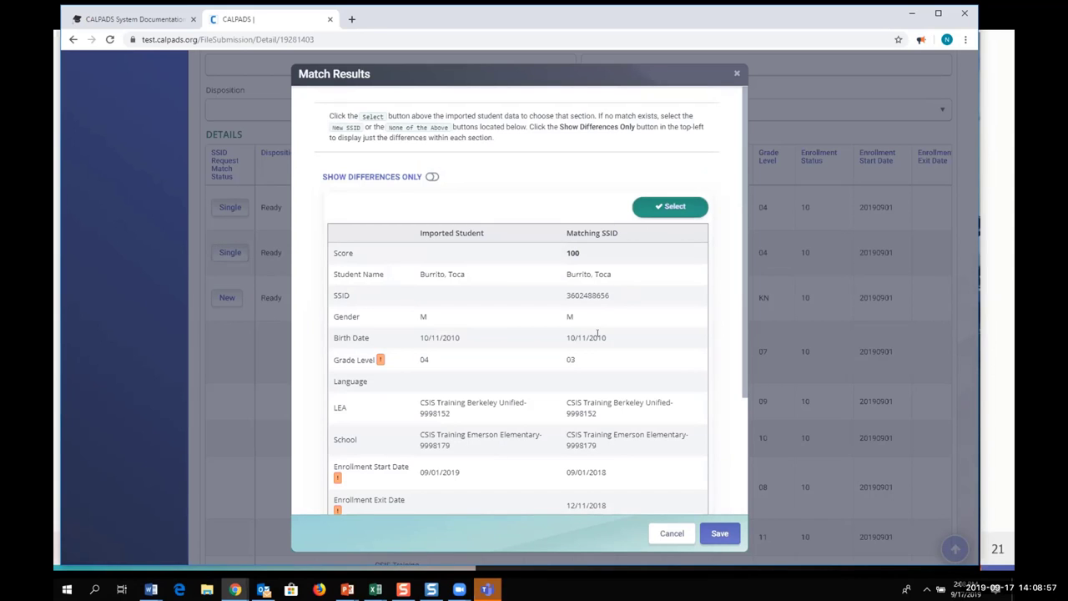
scroll(597, 334, "down", 2)
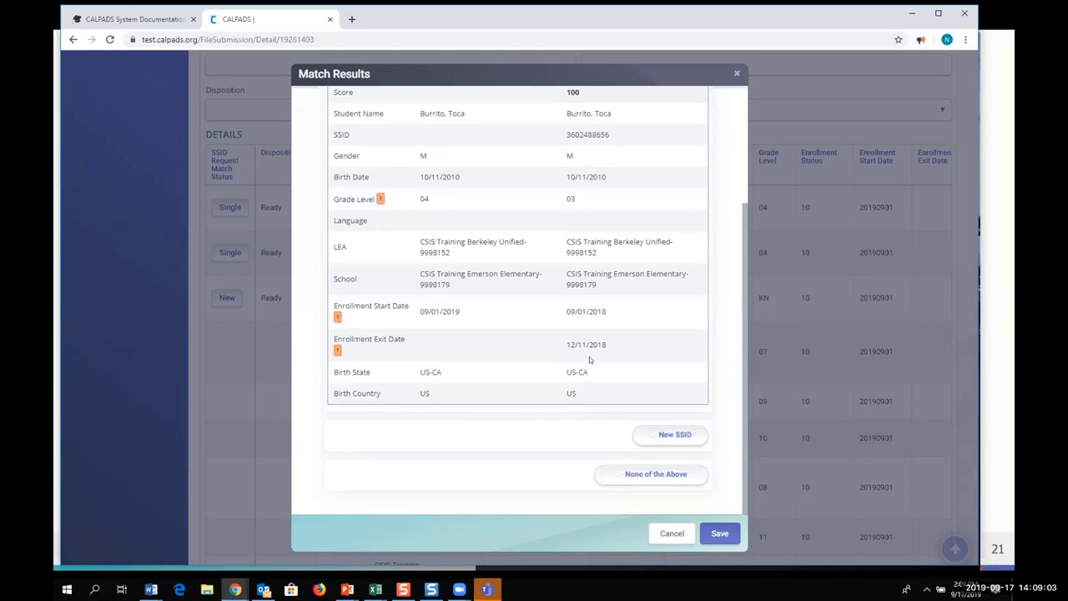
scroll(590, 355, "up", 2)
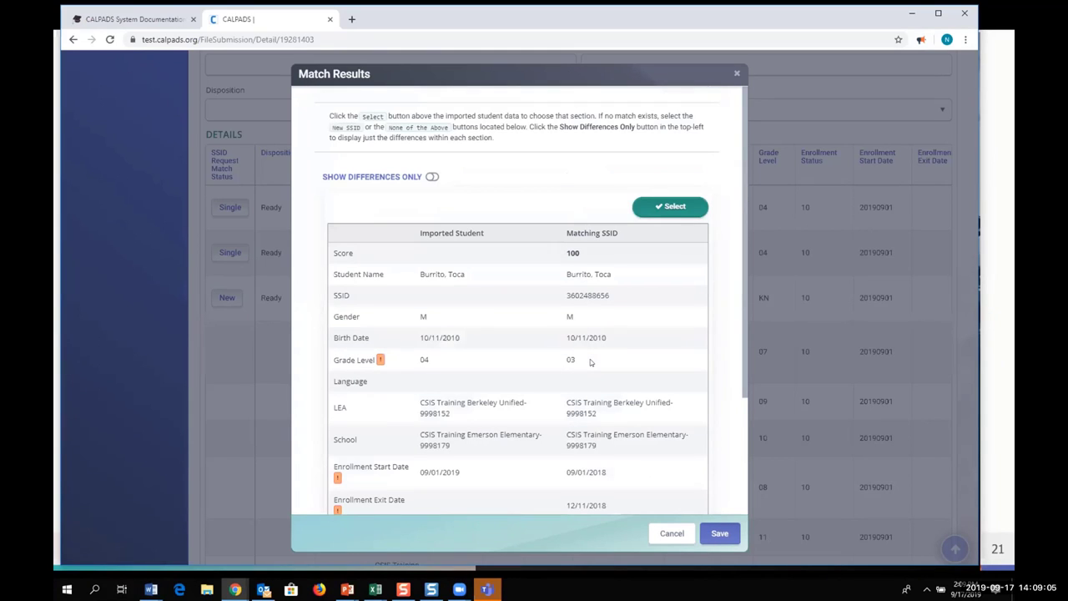
scroll(589, 361, "down", 2)
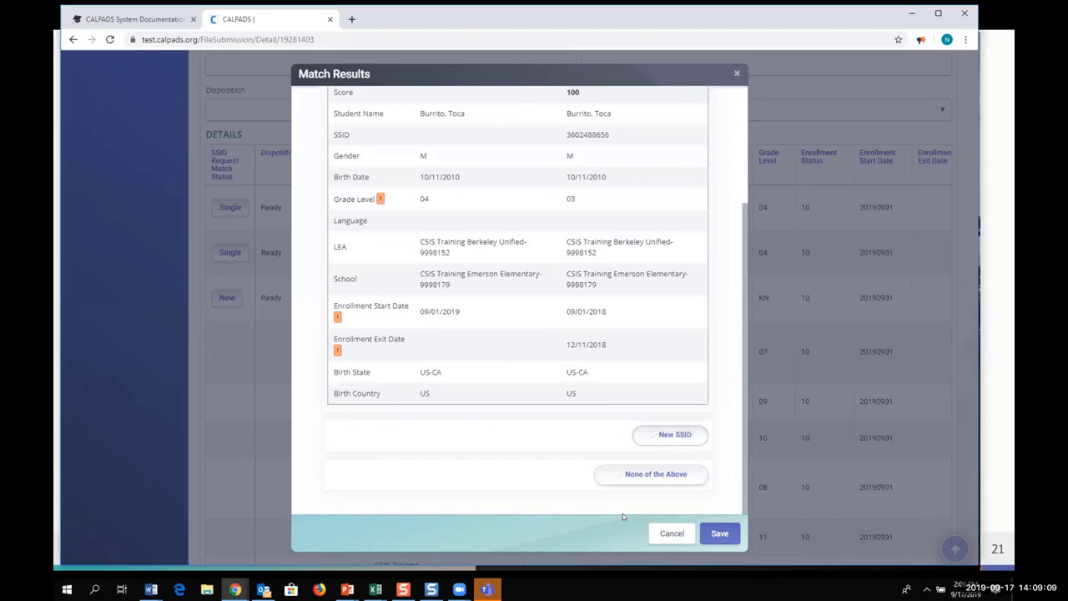
left_click(665, 535)
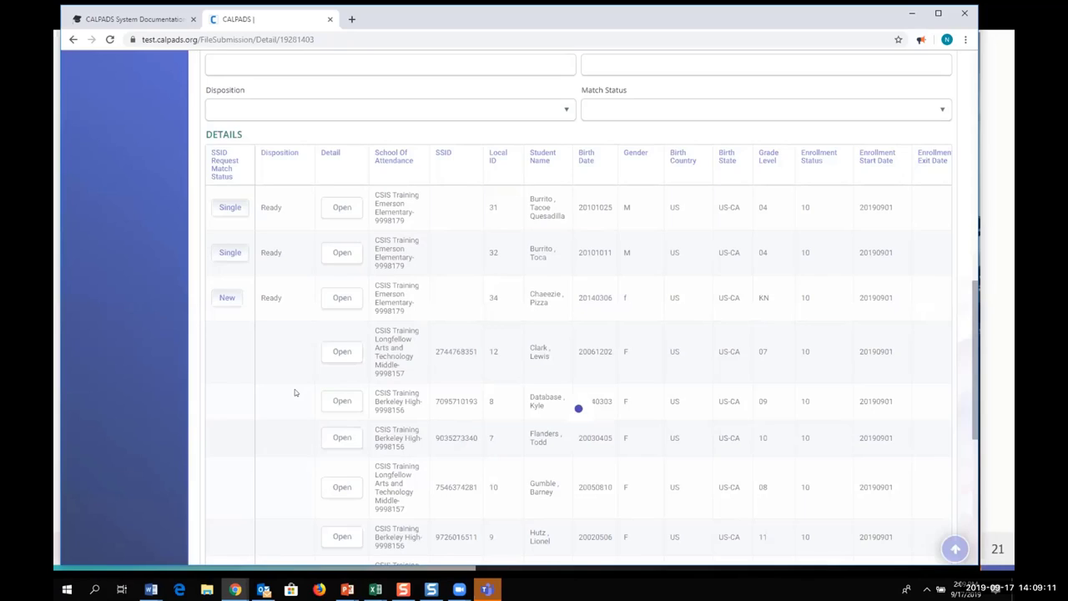
Open the match results of the Multi-match student and look through all candidate SSIDs, including the New SSID and None of the Above options
scroll(294, 389, "down", 3)
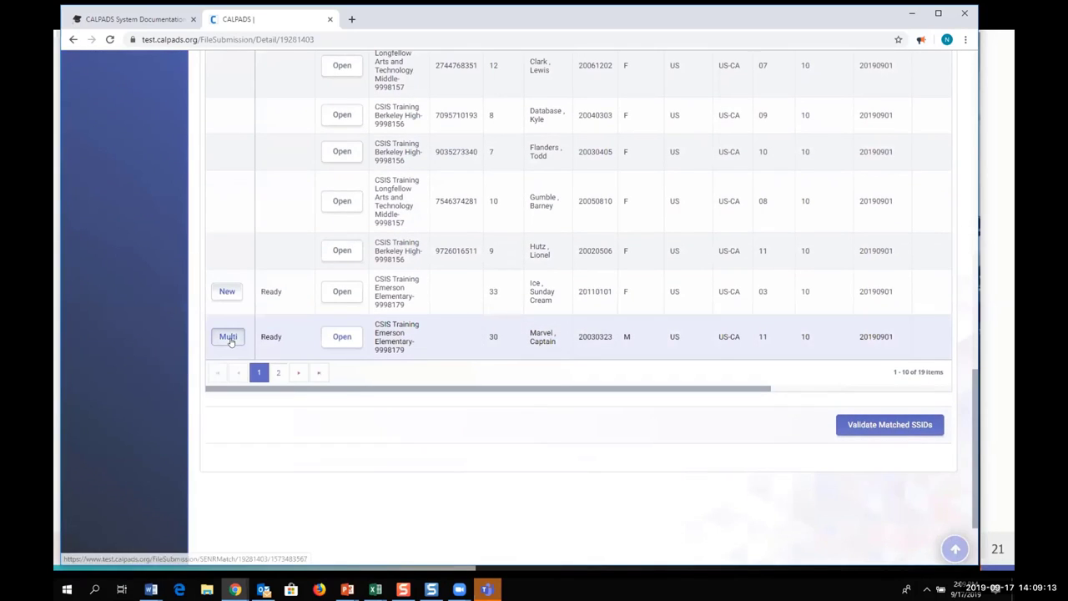
left_click(229, 338)
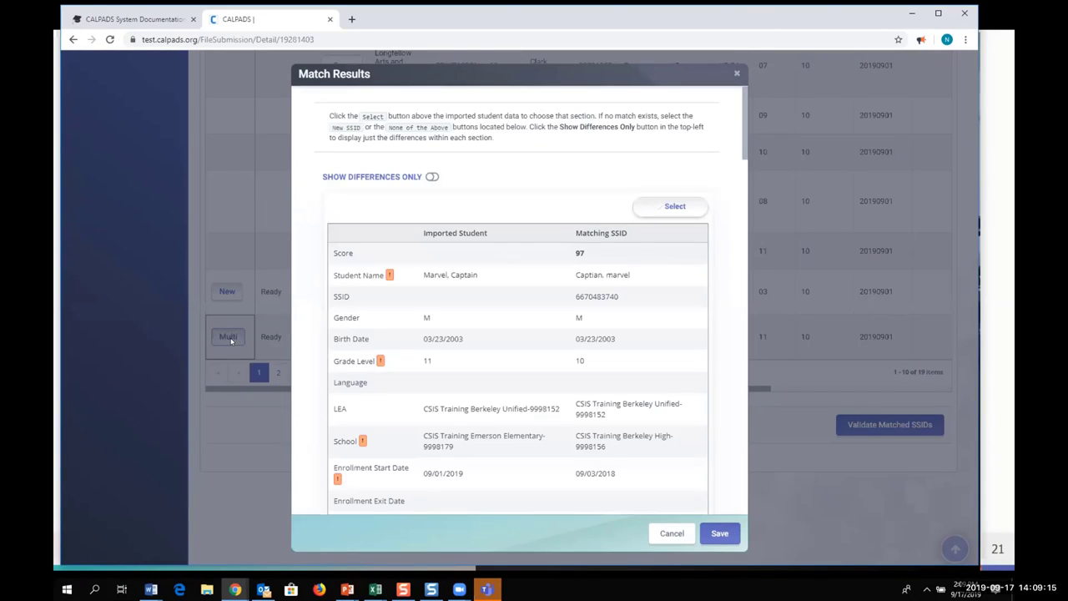
scroll(465, 235, "down", 2)
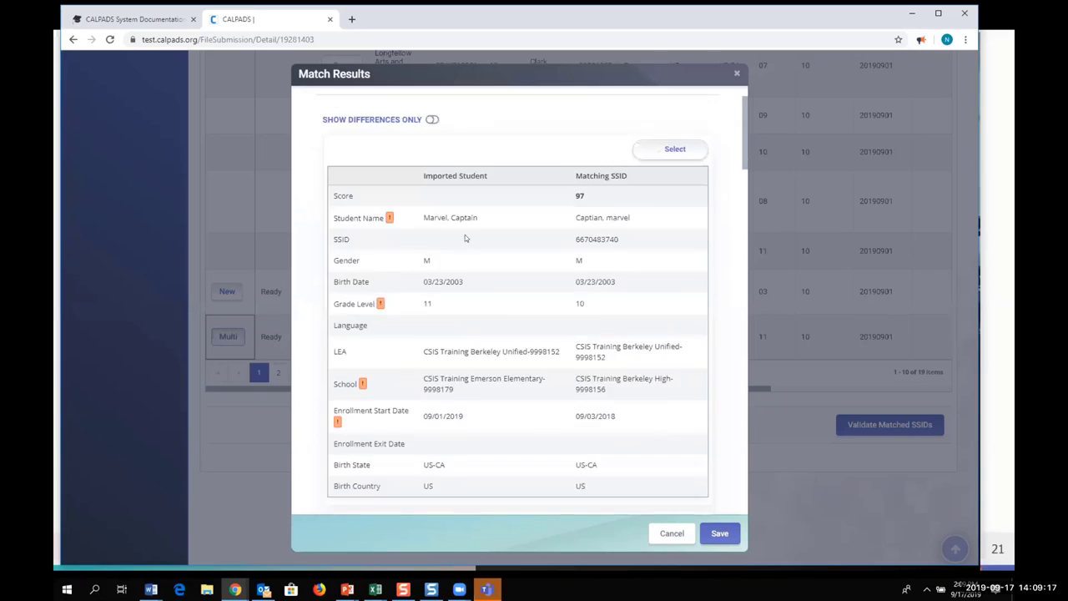
scroll(458, 249, "up", 2)
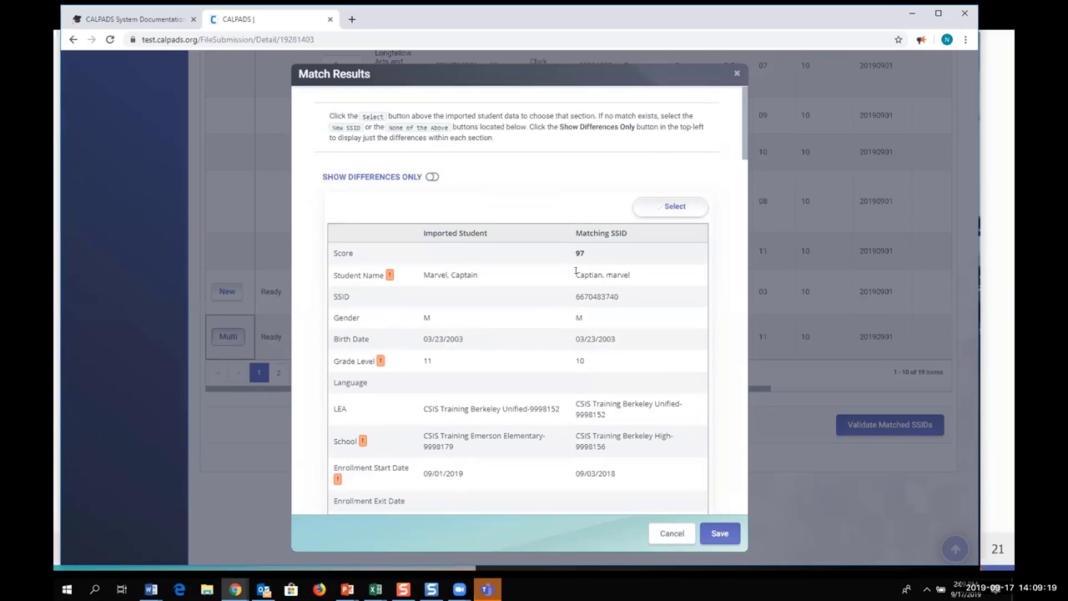
scroll(576, 267, "down", 1)
scroll(580, 250, "up", 1)
scroll(580, 245, "down", 6)
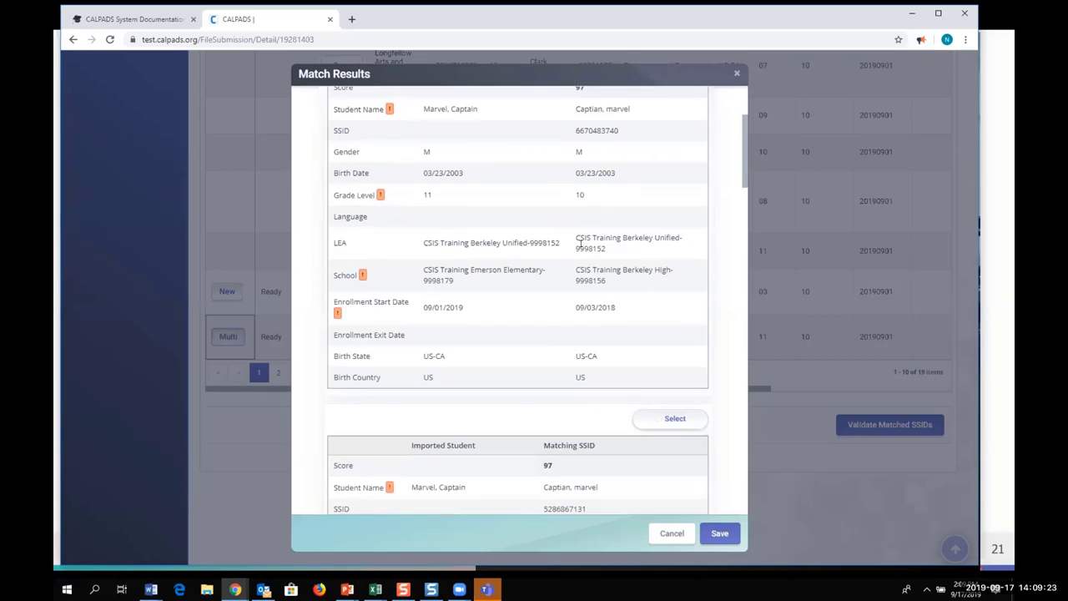
scroll(581, 243, "down", 8)
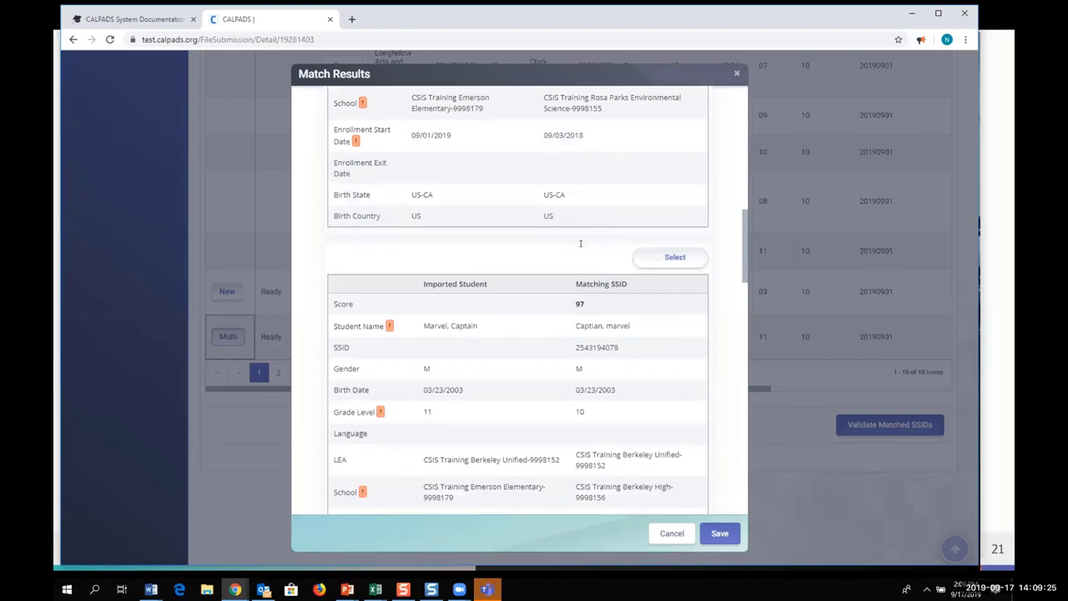
scroll(579, 243, "down", 10)
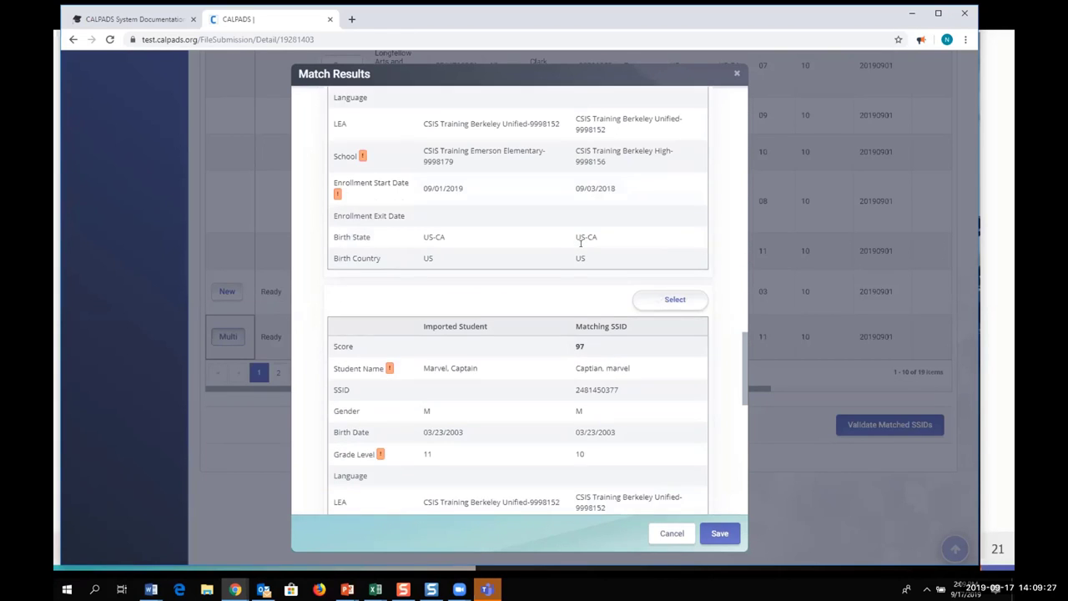
scroll(580, 243, "down", 7)
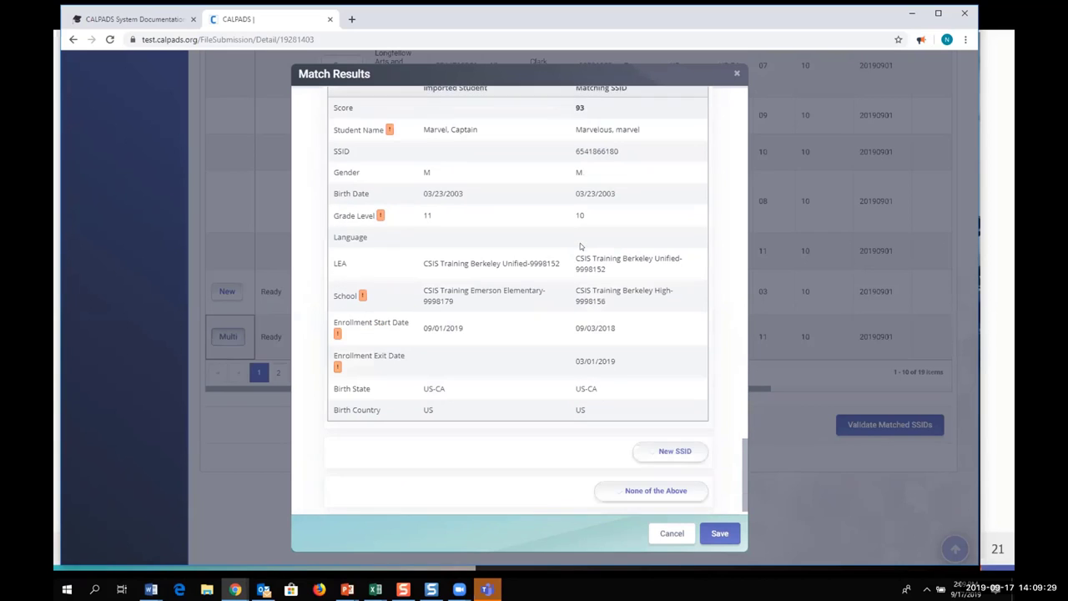
scroll(582, 245, "up", 2)
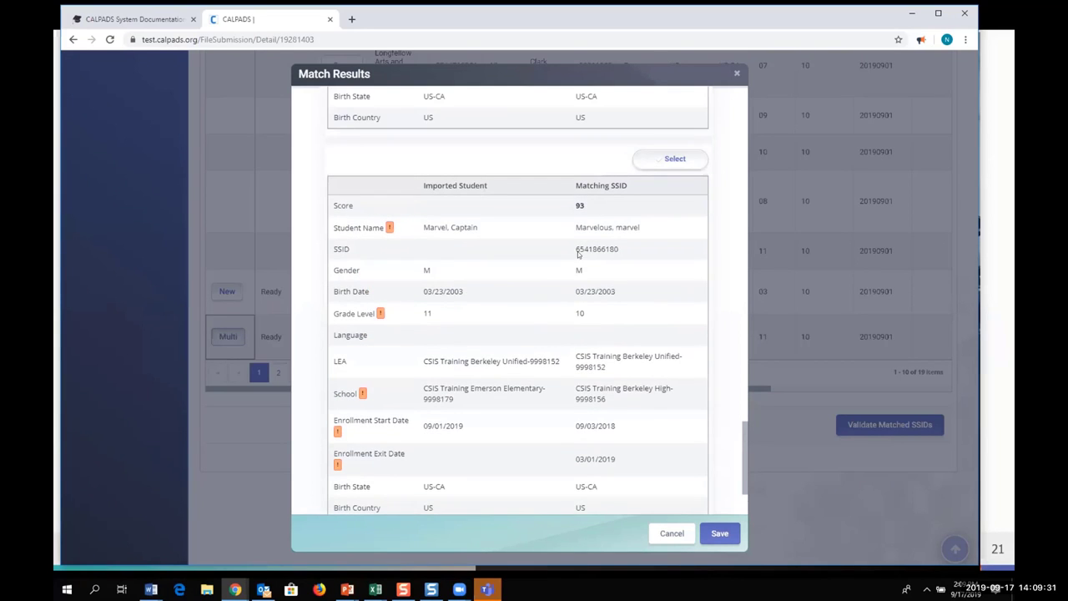
scroll(525, 277, "up", 6)
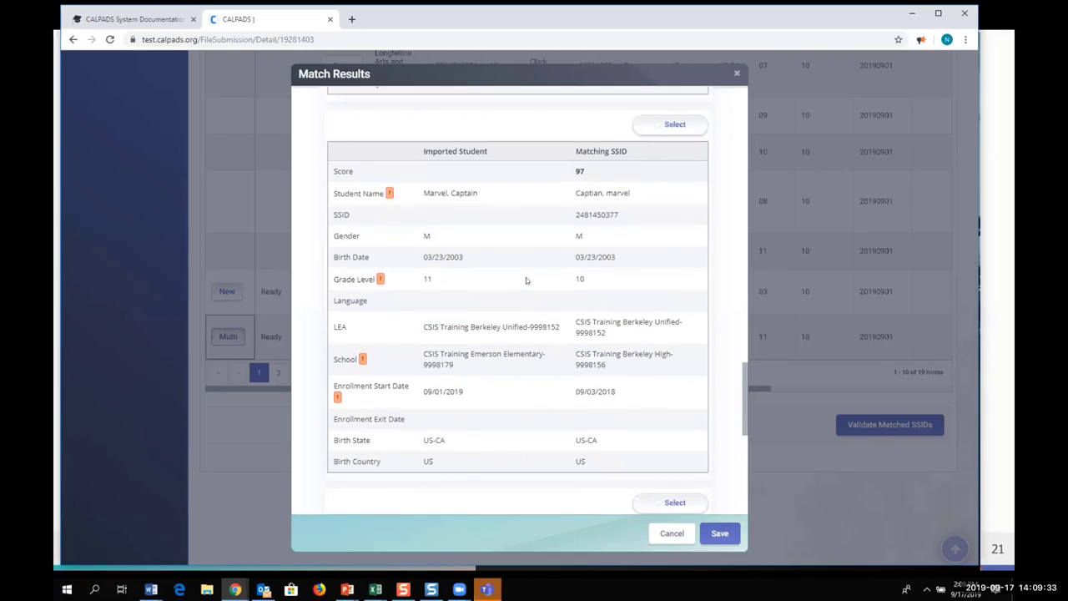
scroll(525, 281, "up", 7)
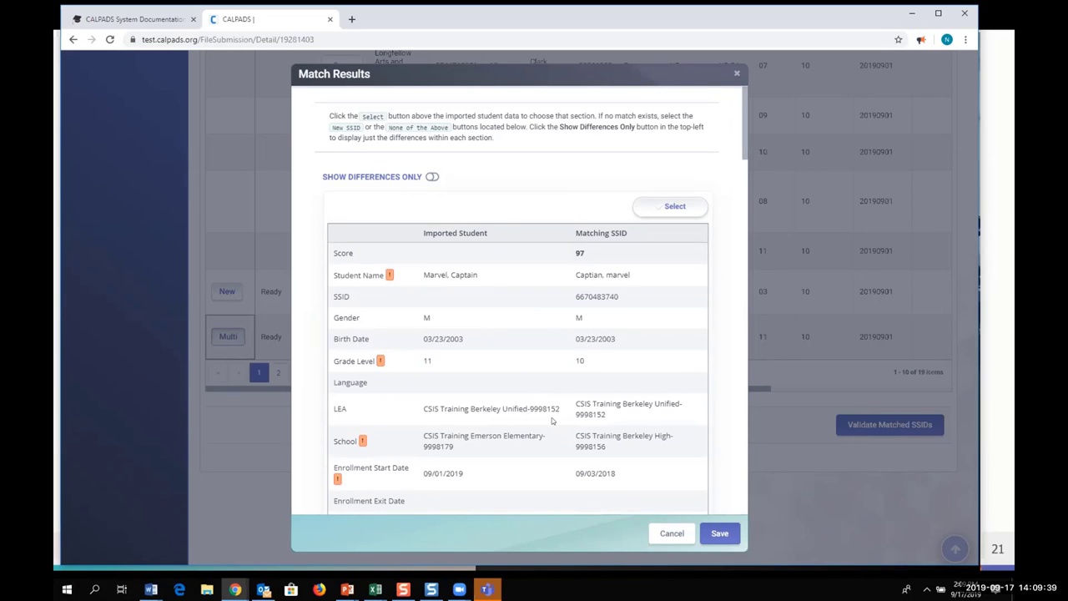
Compare the imported student's name, grade level, school and enrollment dates with each candidate SSID's data in the match results
scroll(551, 420, "down", 2)
scroll(552, 421, "down", 1)
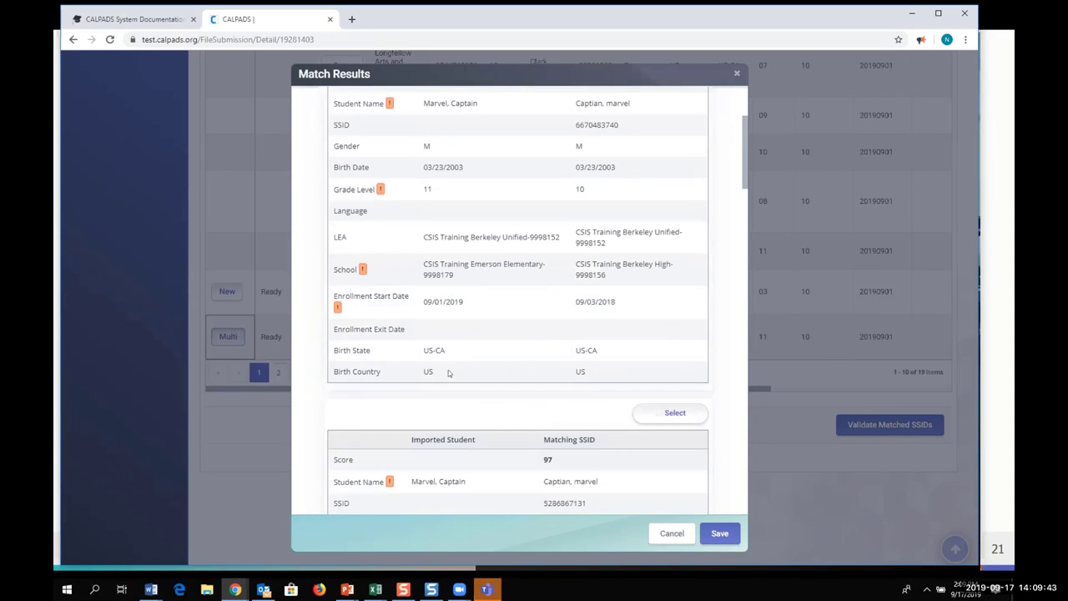
scroll(451, 374, "up", 2)
scroll(451, 360, "down", 2)
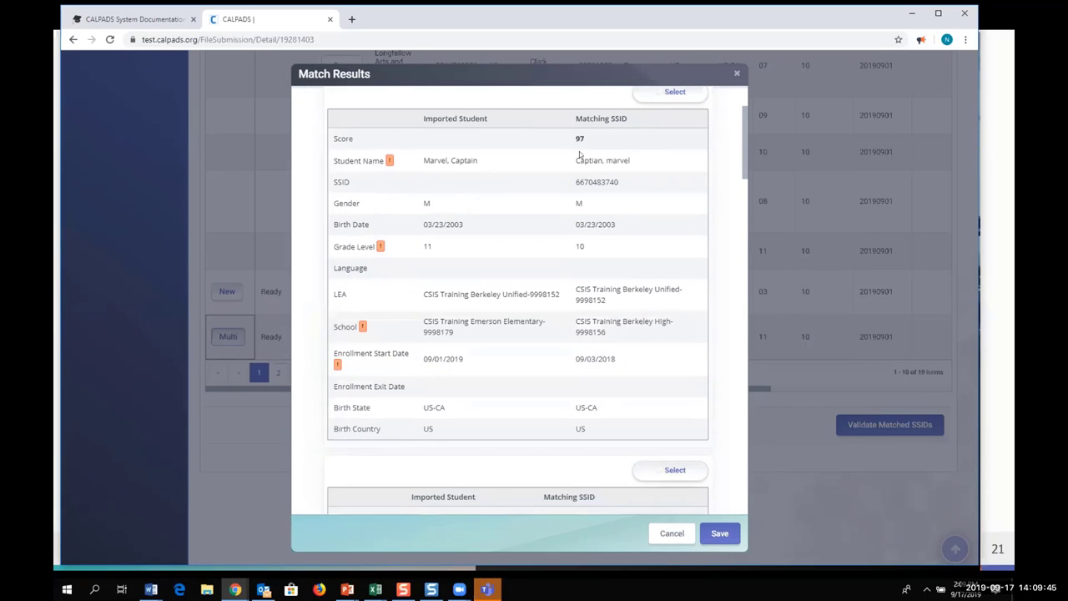
scroll(571, 379, "down", 2)
scroll(569, 361, "down", 7)
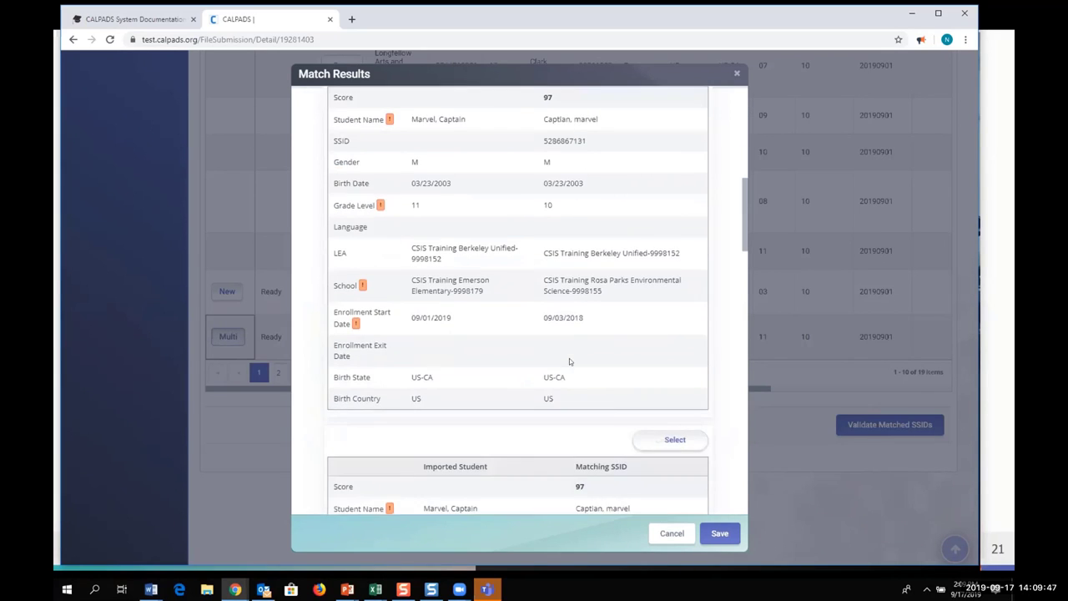
scroll(574, 382, "down", 1)
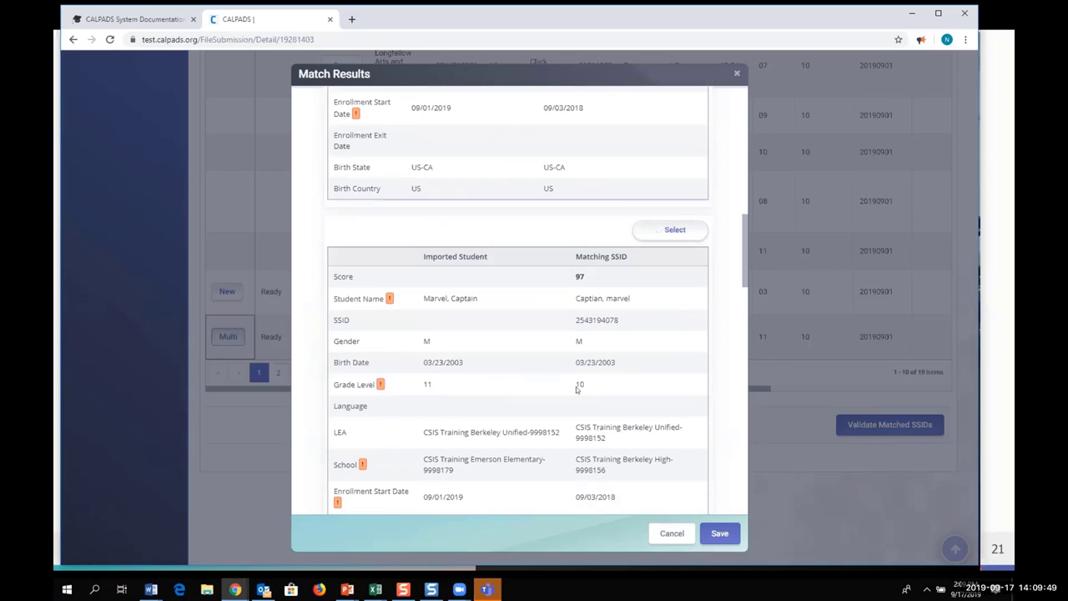
scroll(574, 387, "down", 4)
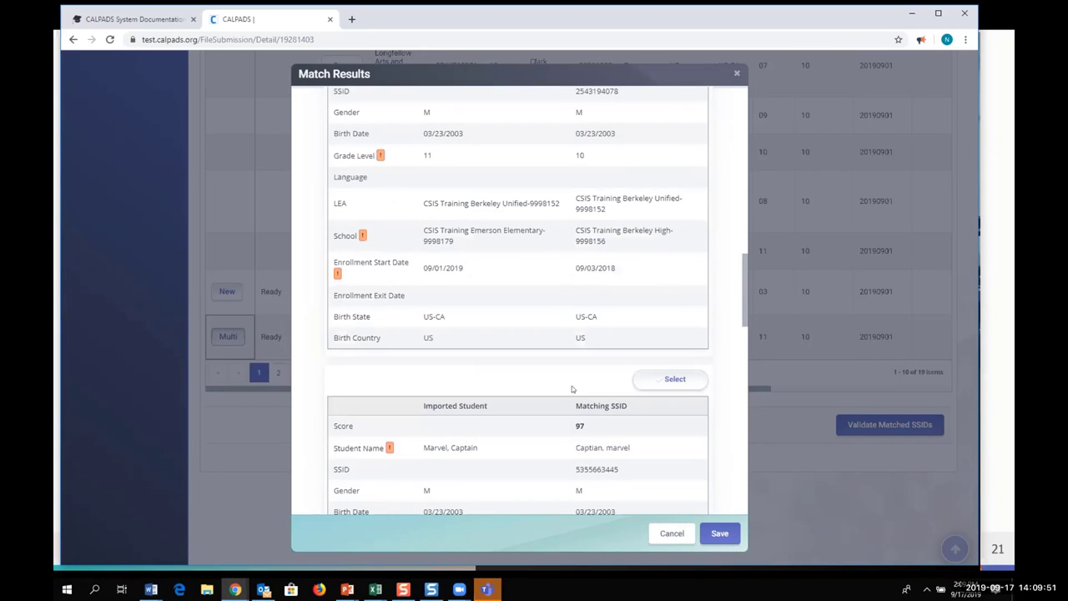
scroll(542, 333, "up", 2)
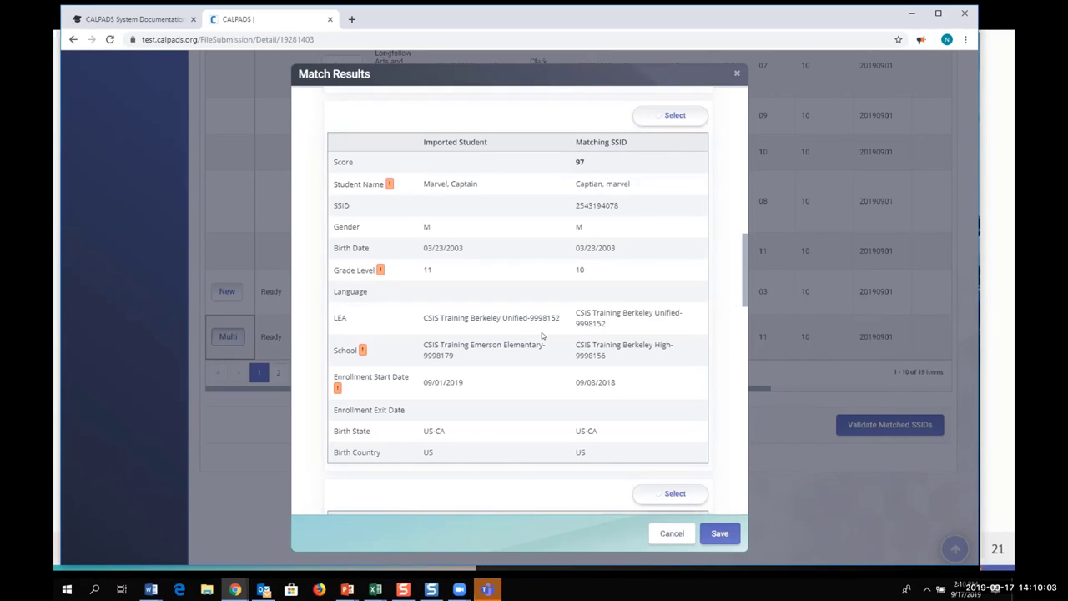
scroll(514, 268, "down", 5)
scroll(538, 284, "up", 6)
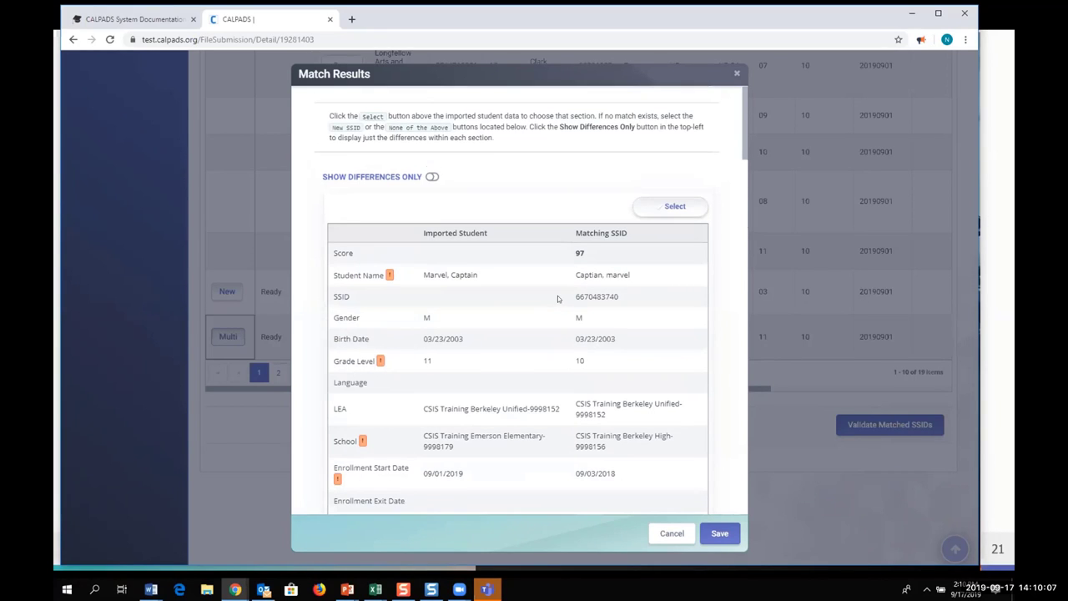
Show only the differences for each candidate SSID, review them and close the match results without saving
left_click(432, 176)
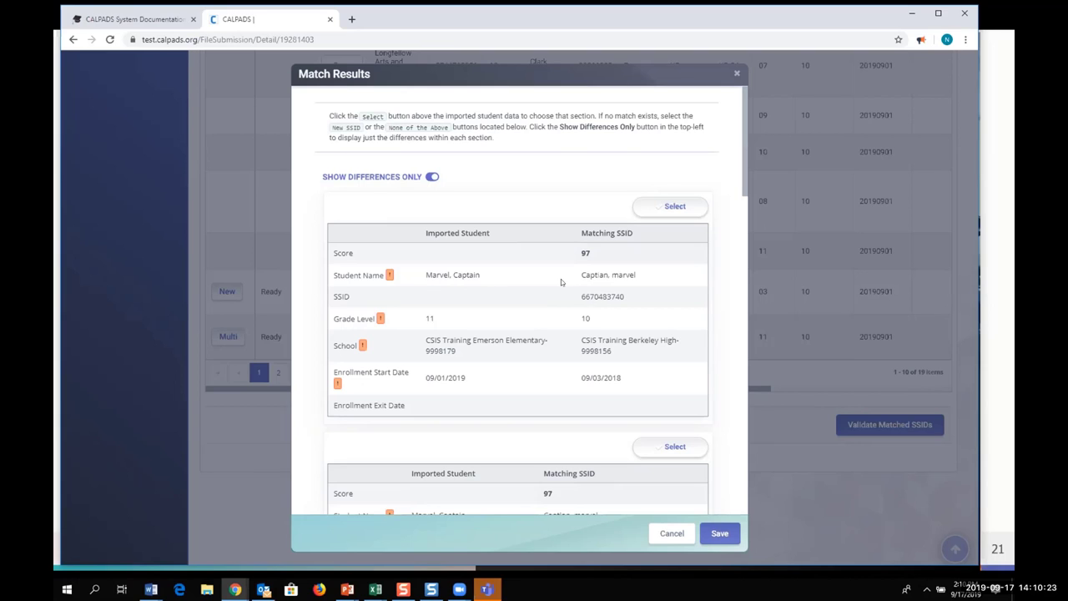
scroll(561, 324, "down", 3)
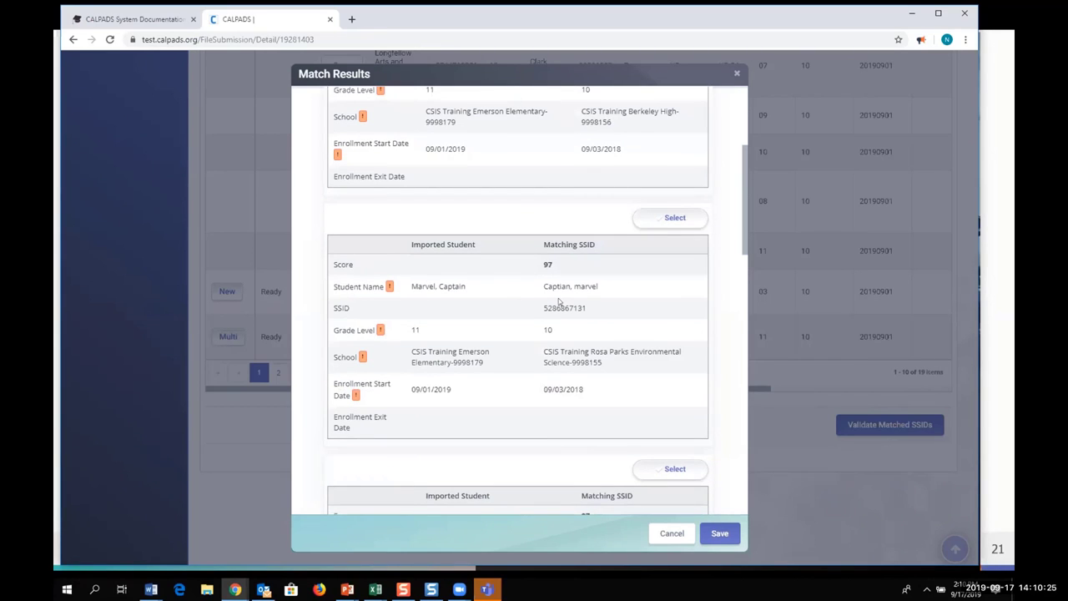
scroll(559, 301, "down", 2)
scroll(576, 321, "down", 1)
scroll(467, 334, "down", 7)
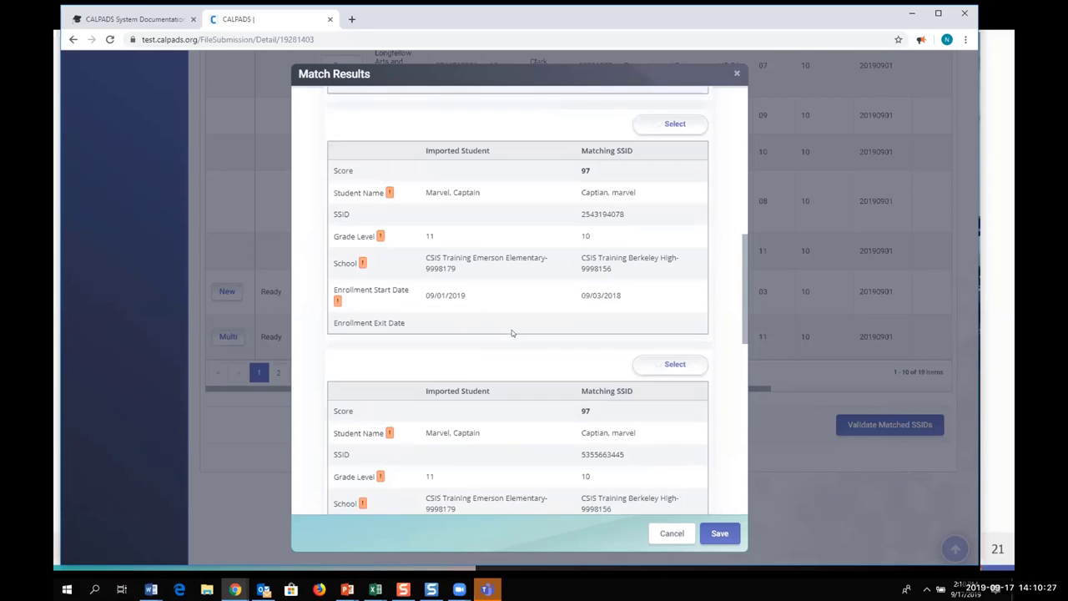
scroll(487, 334, "down", 7)
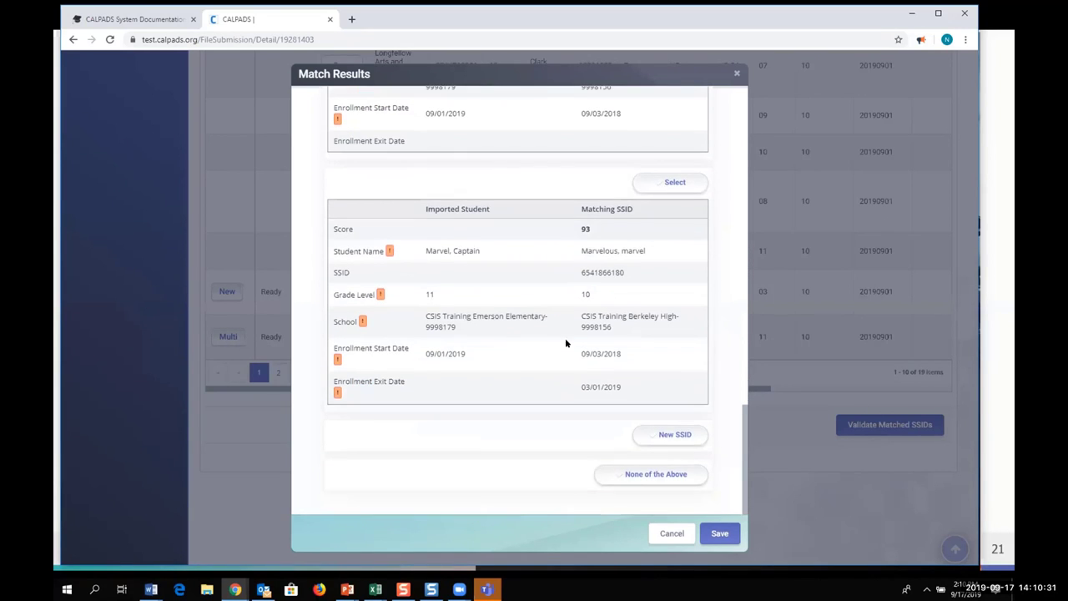
scroll(565, 343, "up", 2)
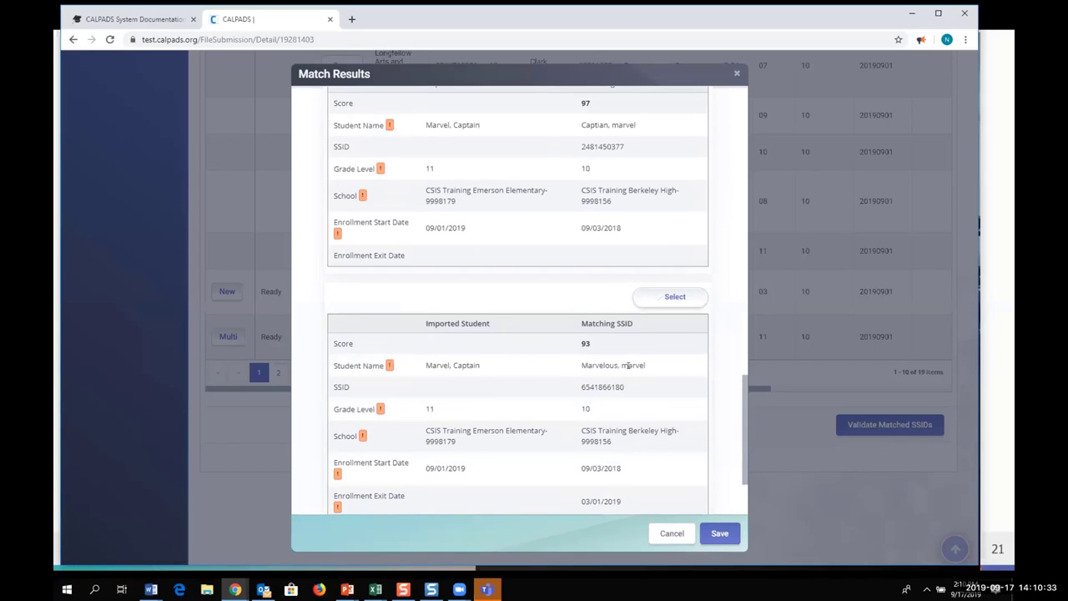
scroll(507, 375, "up", 6)
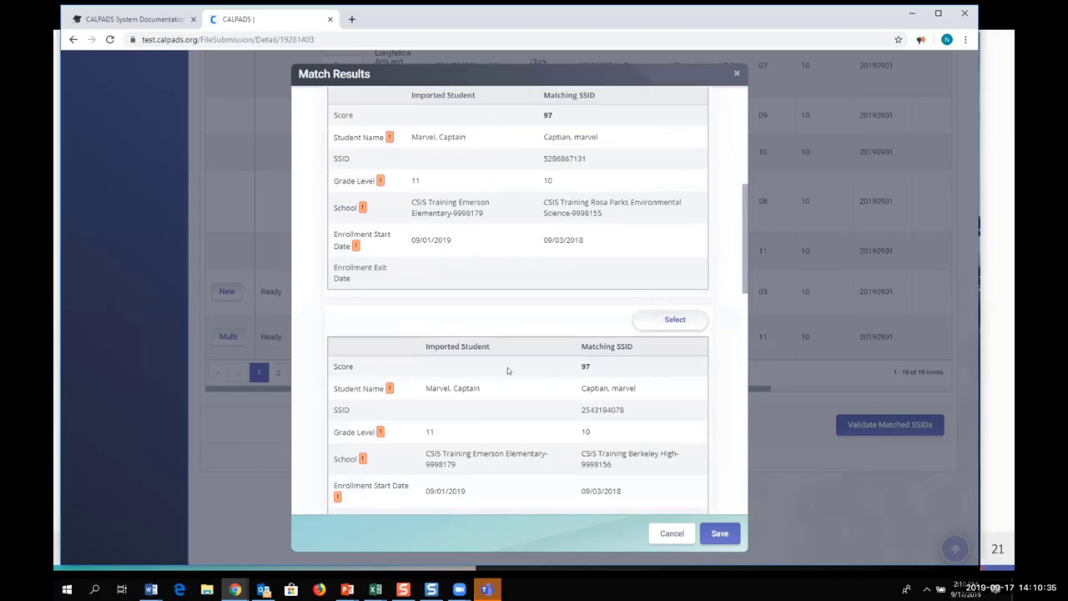
scroll(509, 369, "up", 5)
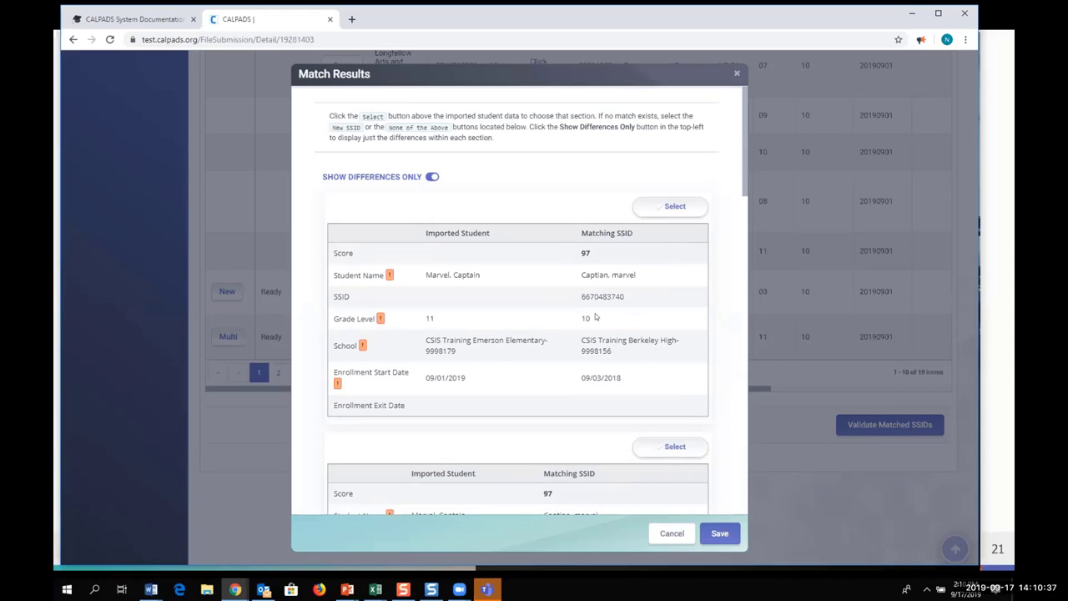
left_click(736, 73)
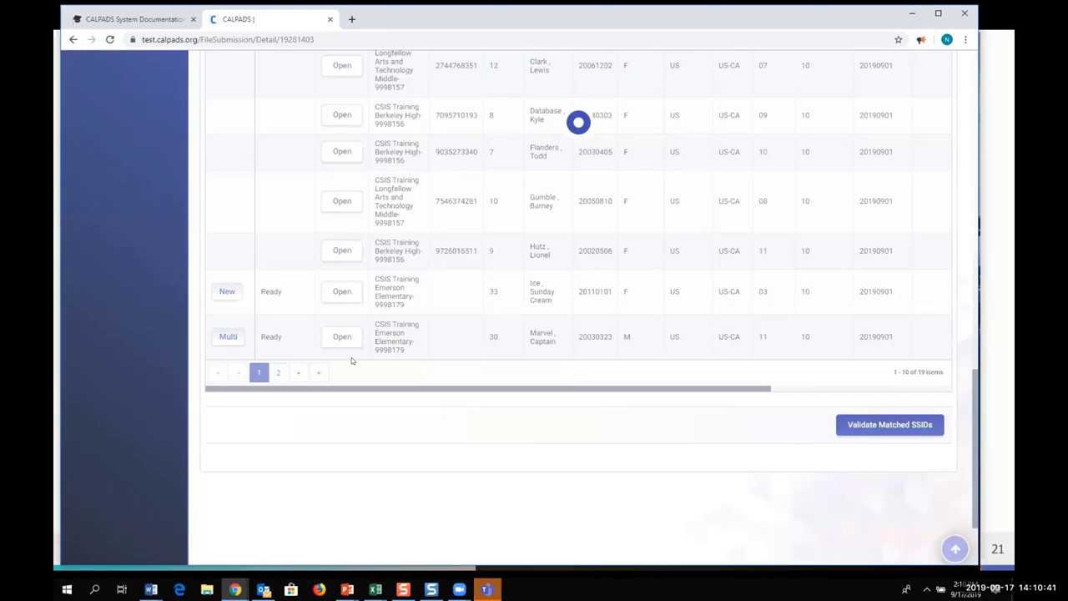
Review the match status and disposition of the SSID requests in the details list and locate the Validate Matched SSIDs option
scroll(343, 377, "up", 2)
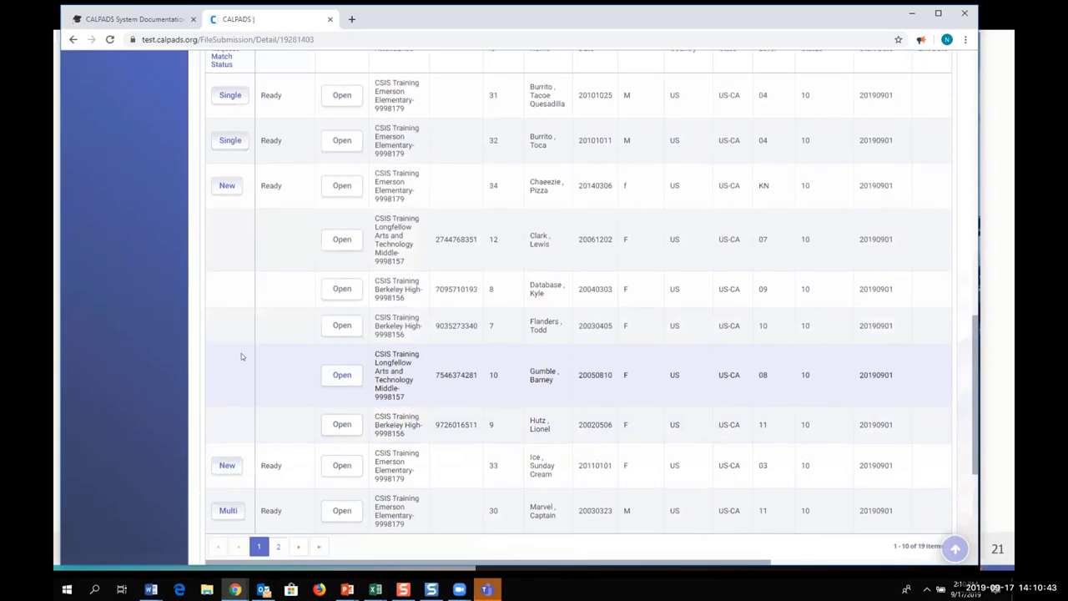
scroll(241, 357, "up", 2)
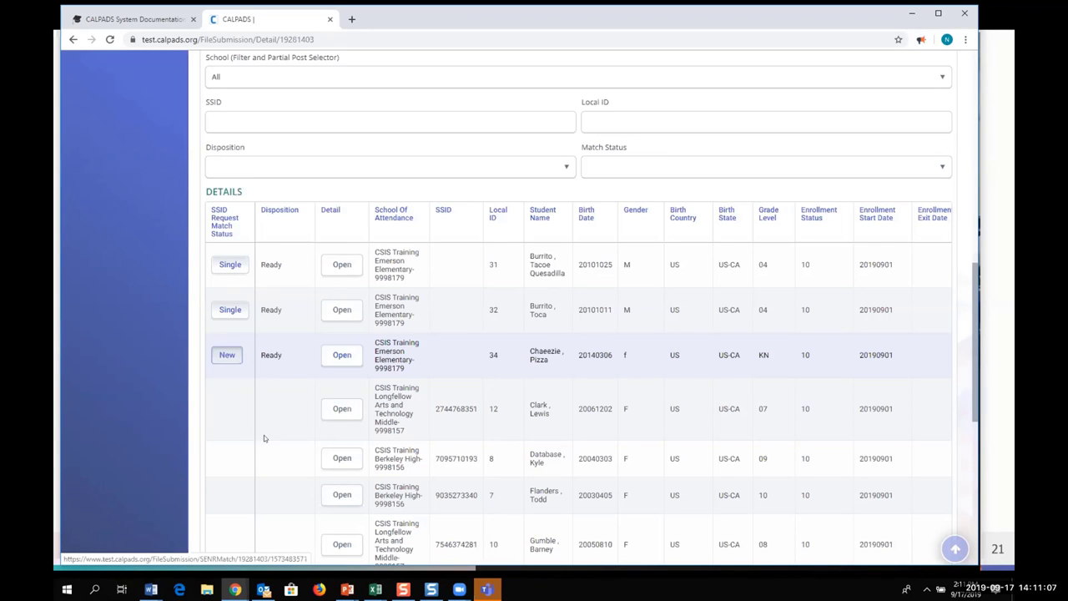
scroll(265, 438, "down", 5)
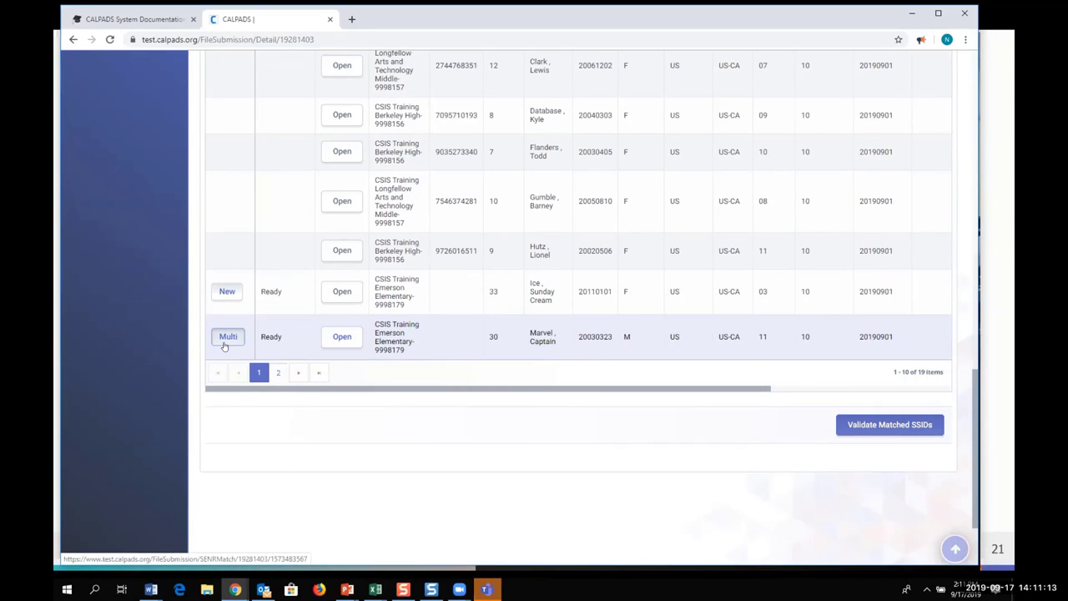
scroll(225, 345, "up", 2)
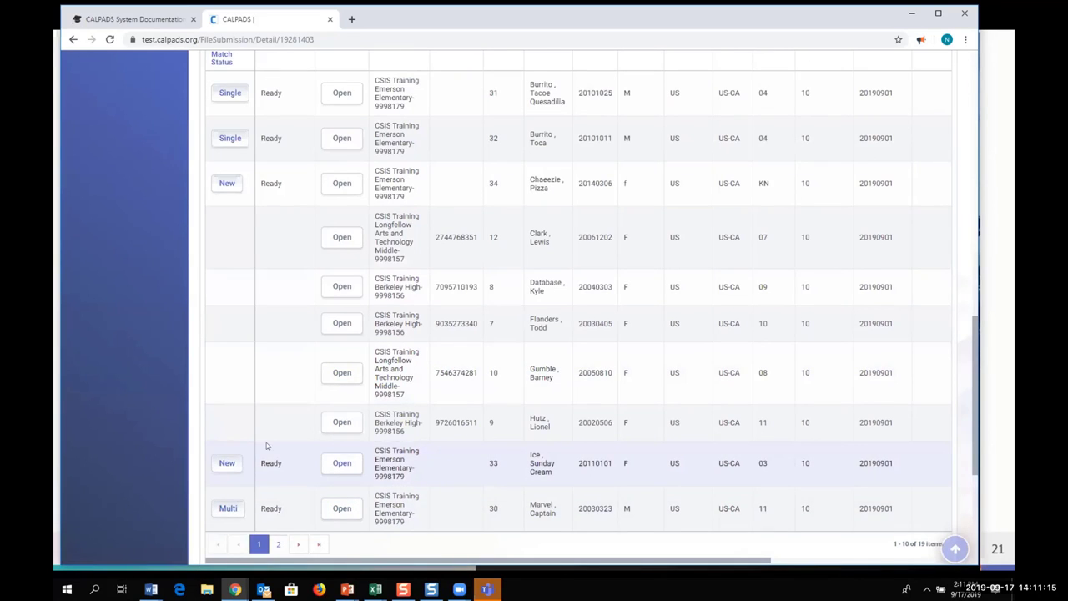
scroll(282, 221, "up", 2)
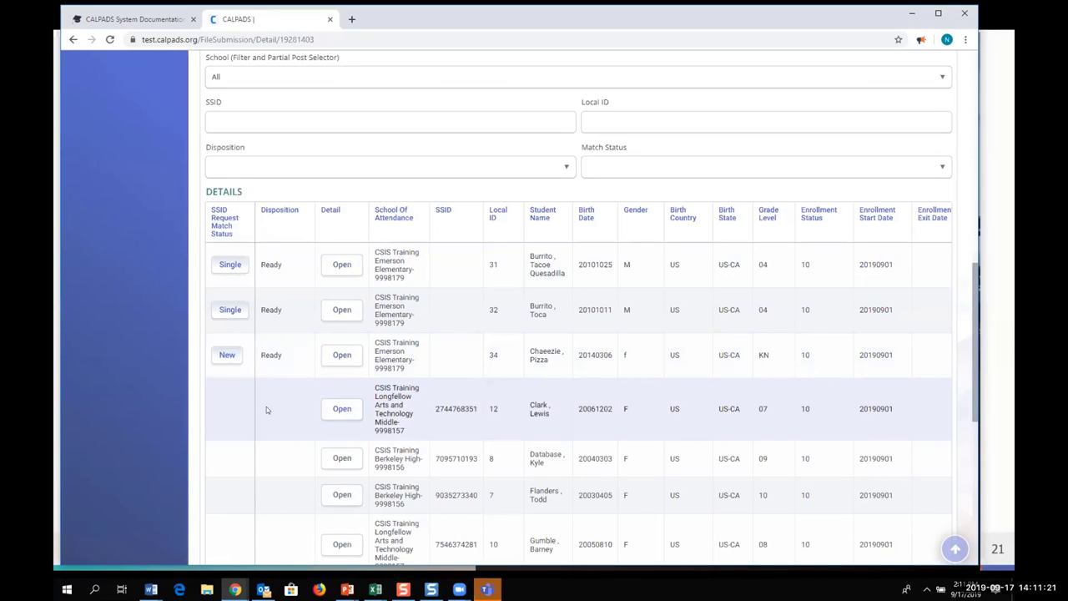
scroll(266, 406, "down", 3)
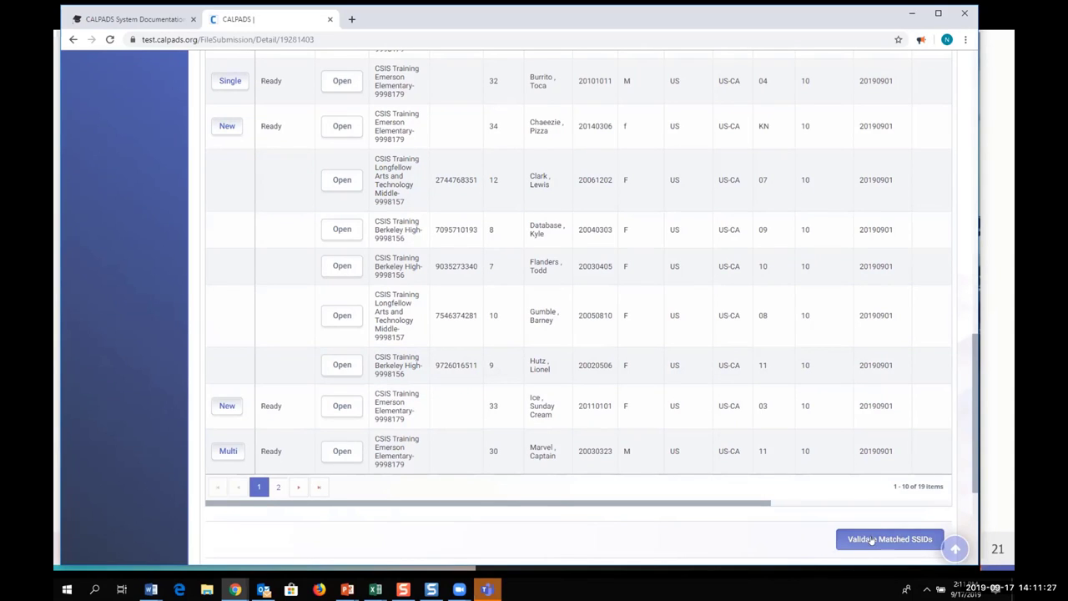
scroll(882, 538, "down", 1)
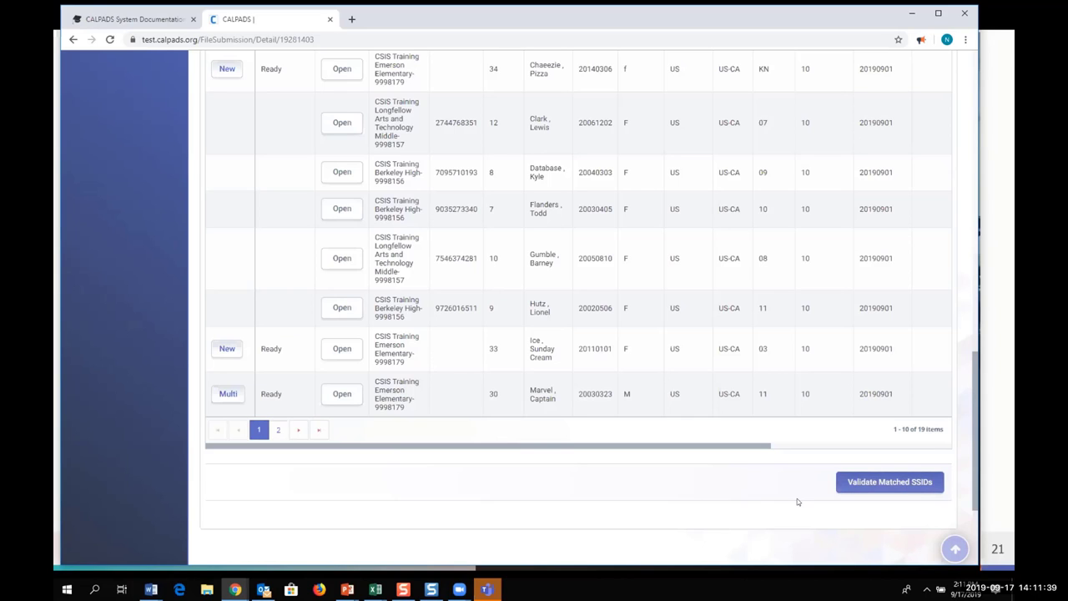
scroll(869, 421, "up", 1)
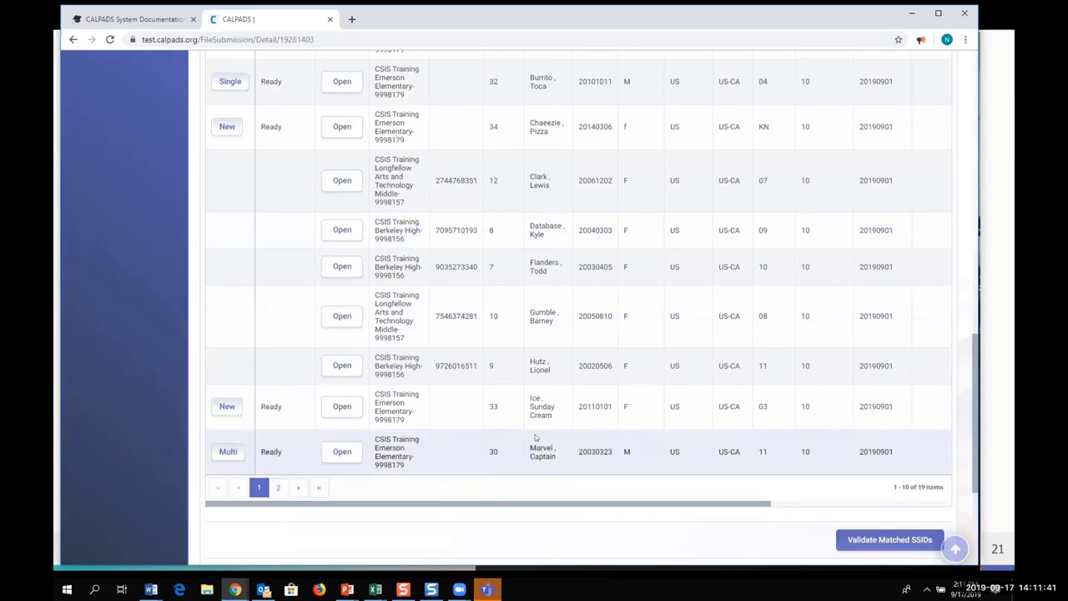
scroll(400, 276, "up", 2)
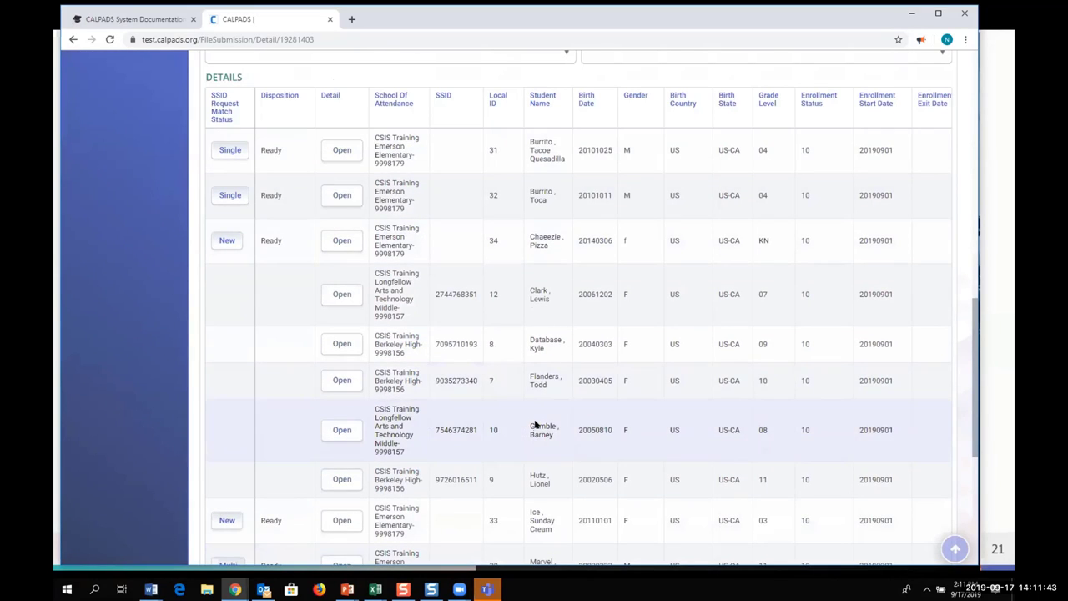
Review the school status summary with its Post All option and the passed records list with its Validate Matched SSIDs option
scroll(559, 429, "up", 9)
scroll(761, 396, "up", 3)
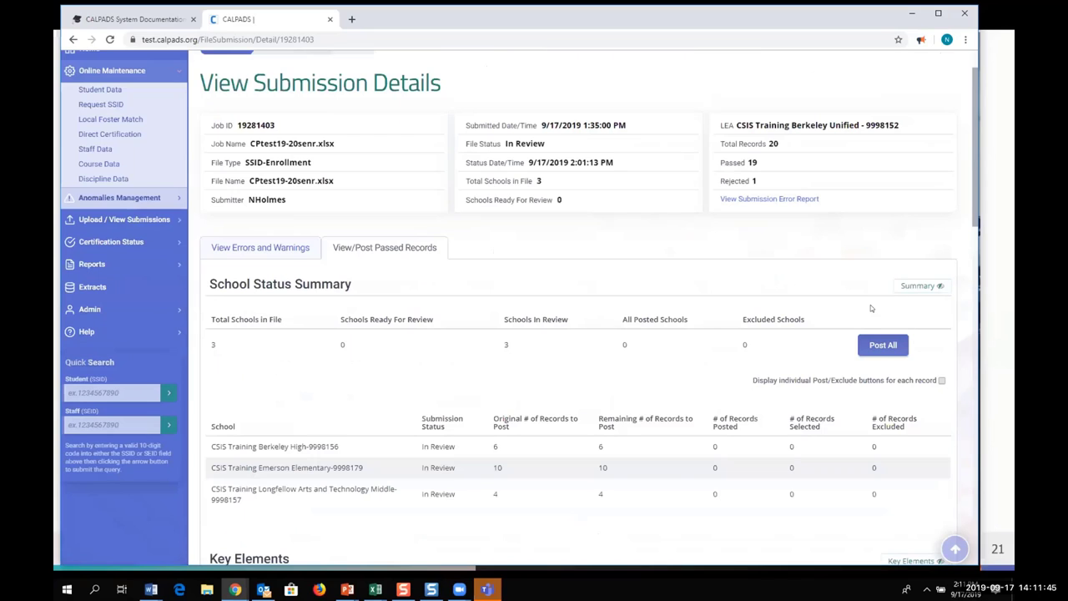
left_click(871, 351)
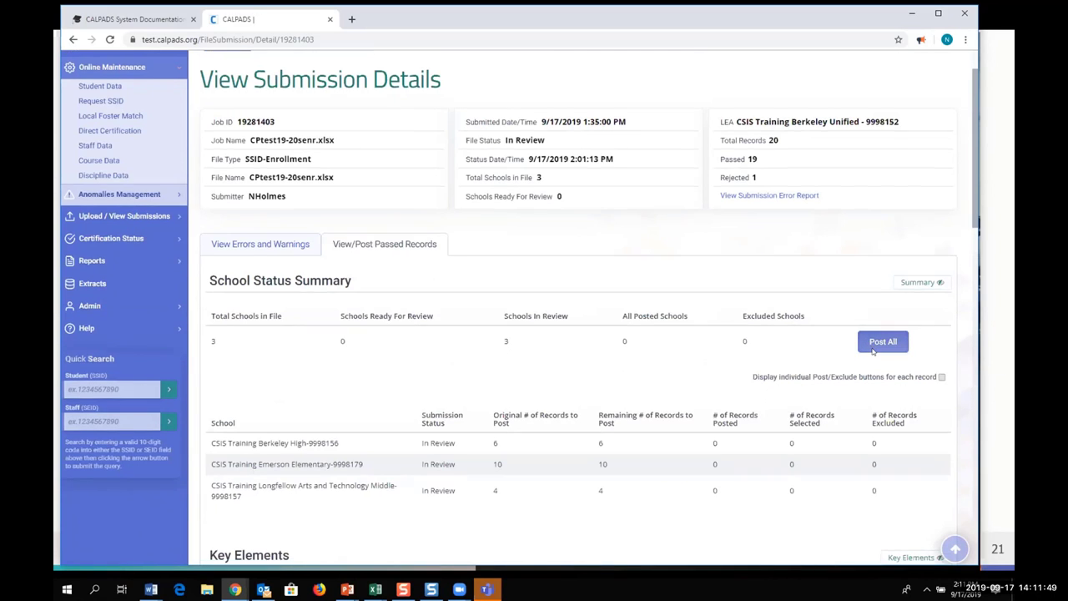
scroll(892, 361, "down", 8)
scroll(908, 410, "down", 3)
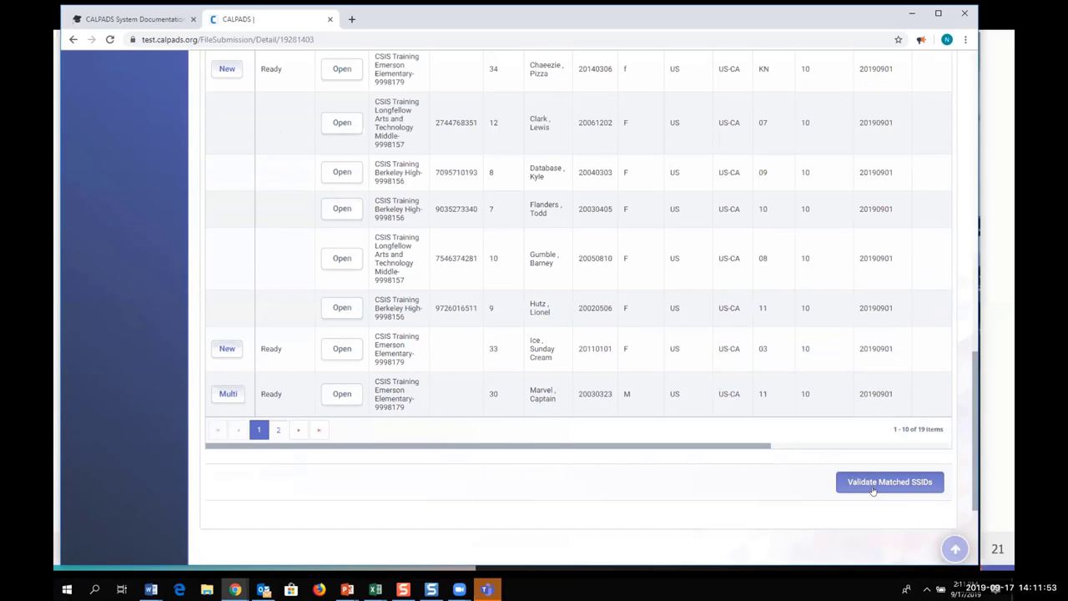
left_click(873, 490)
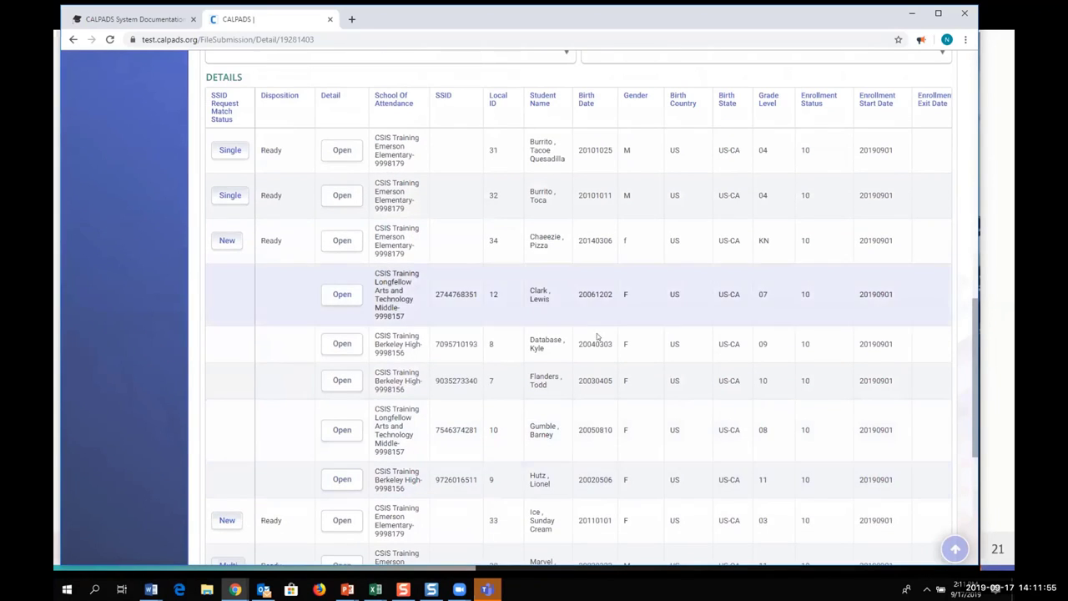
scroll(609, 360, "up", 8)
scroll(613, 365, "up", 3)
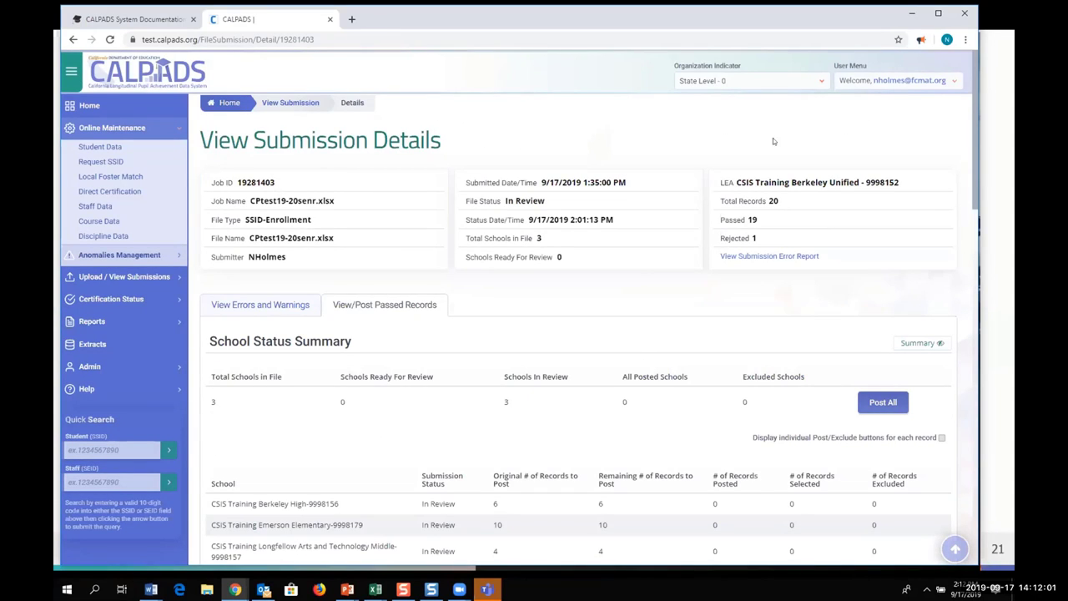
scroll(670, 285, "down", 15)
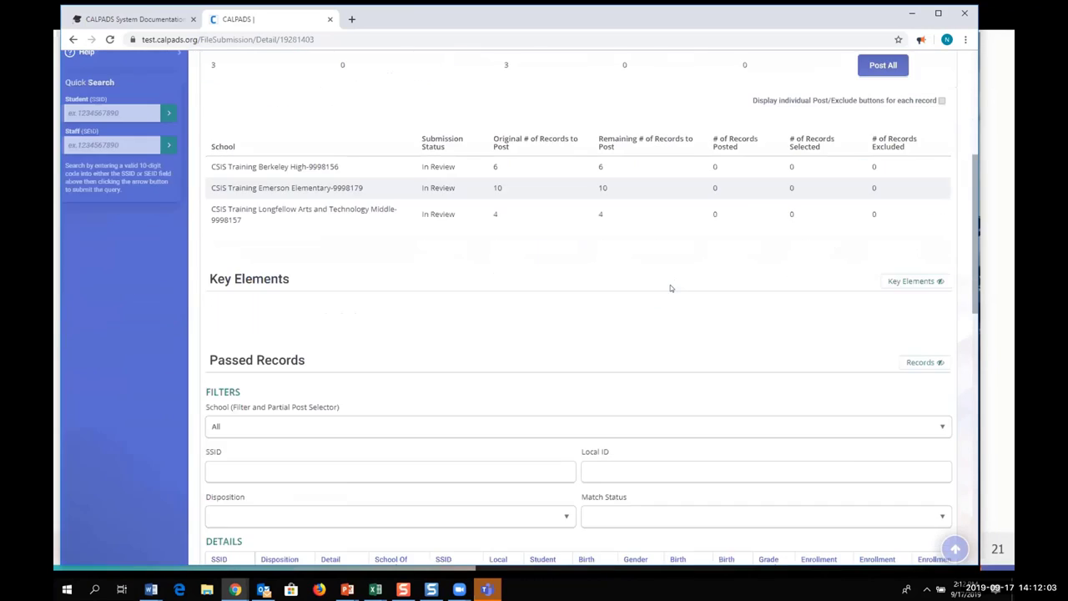
scroll(670, 288, "down", 2)
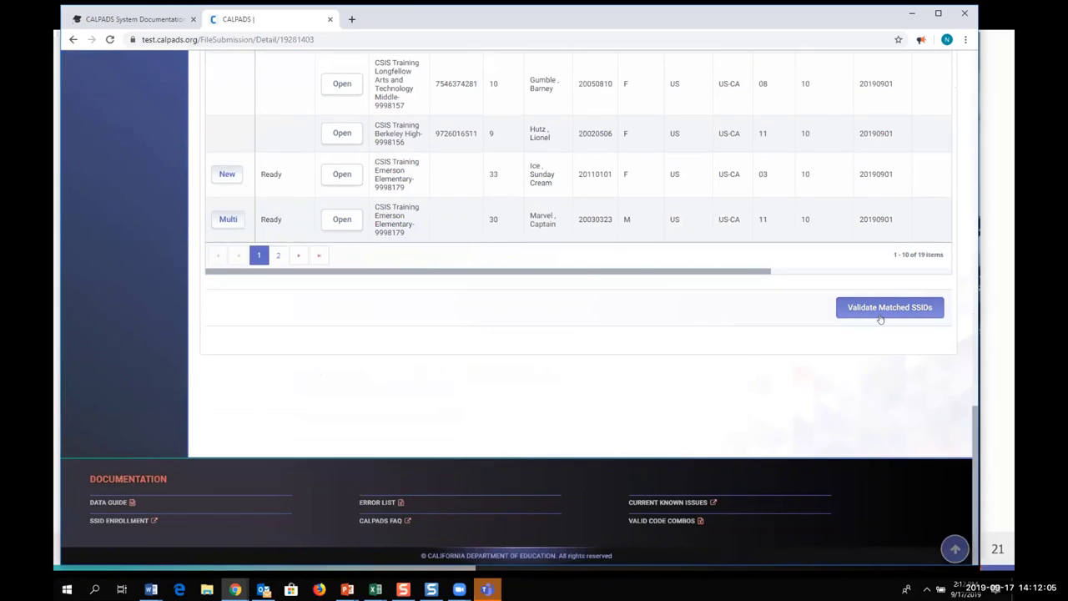
scroll(754, 331, "up", 12)
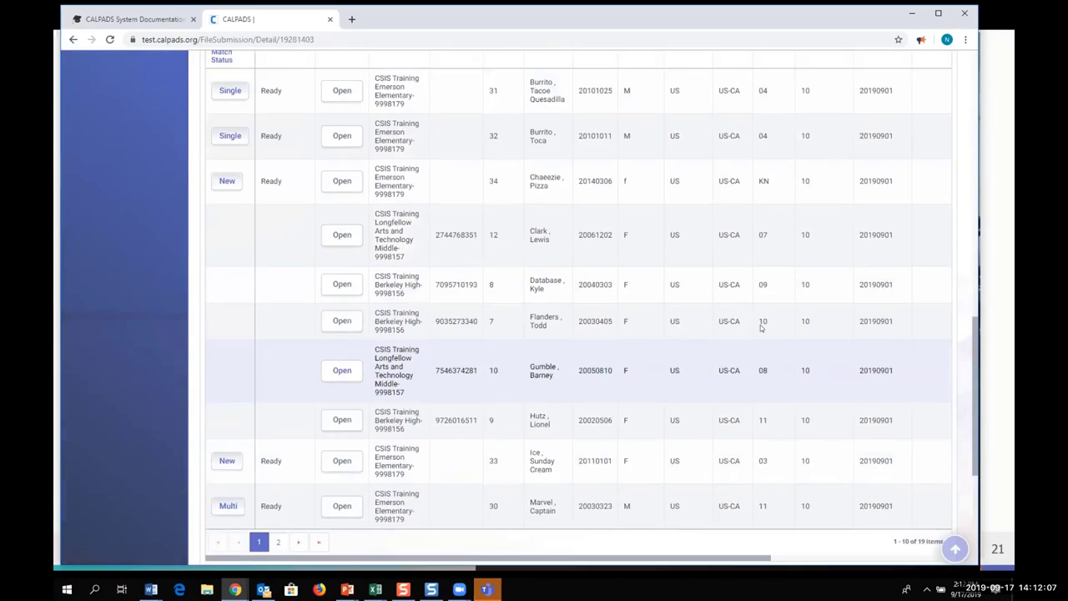
scroll(896, 201, "up", 2)
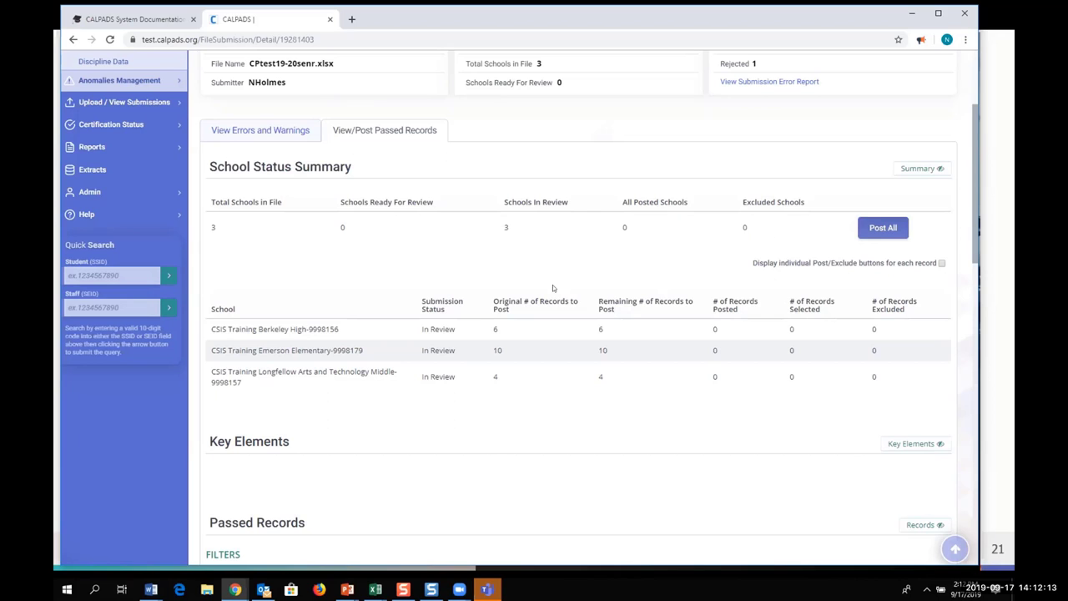
scroll(552, 284, "up", 2)
scroll(531, 284, "down", 1)
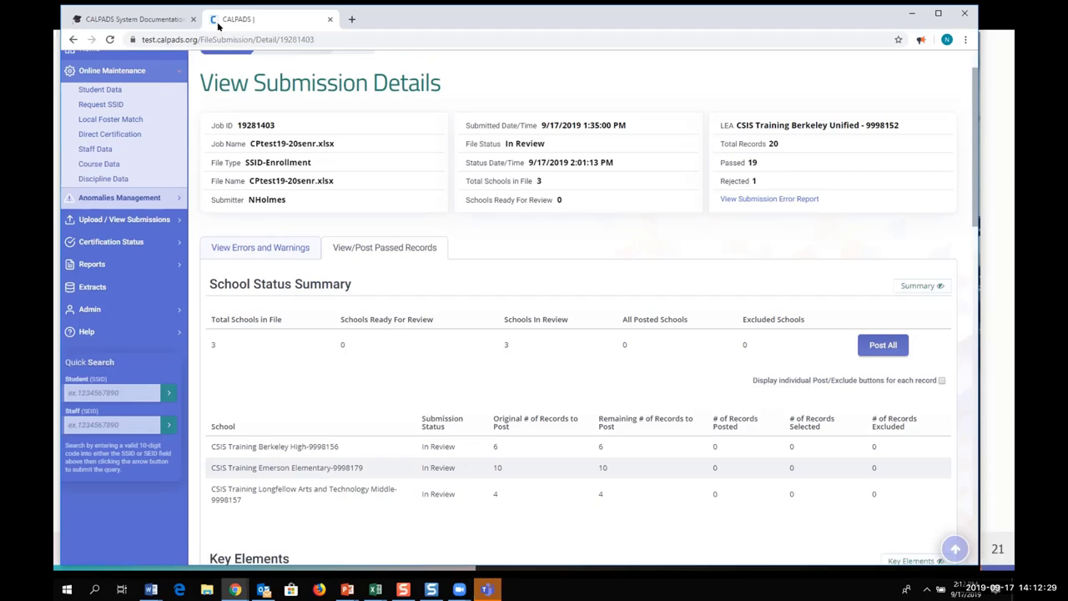
scroll(412, 362, "up", 1)
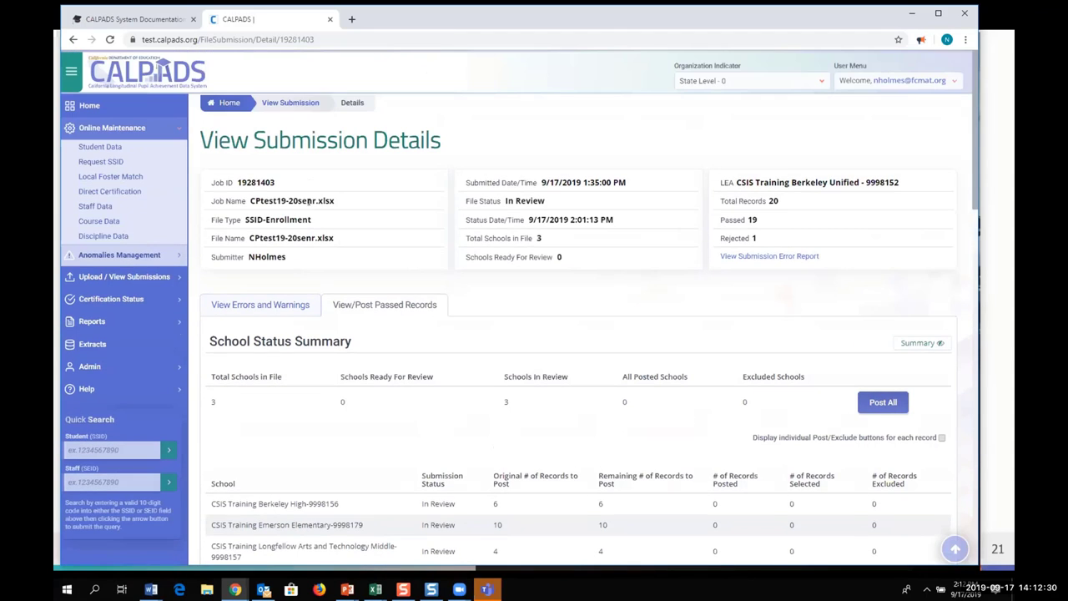
Open the file upload page and set the file type to Student Information-SINF
left_click(175, 129)
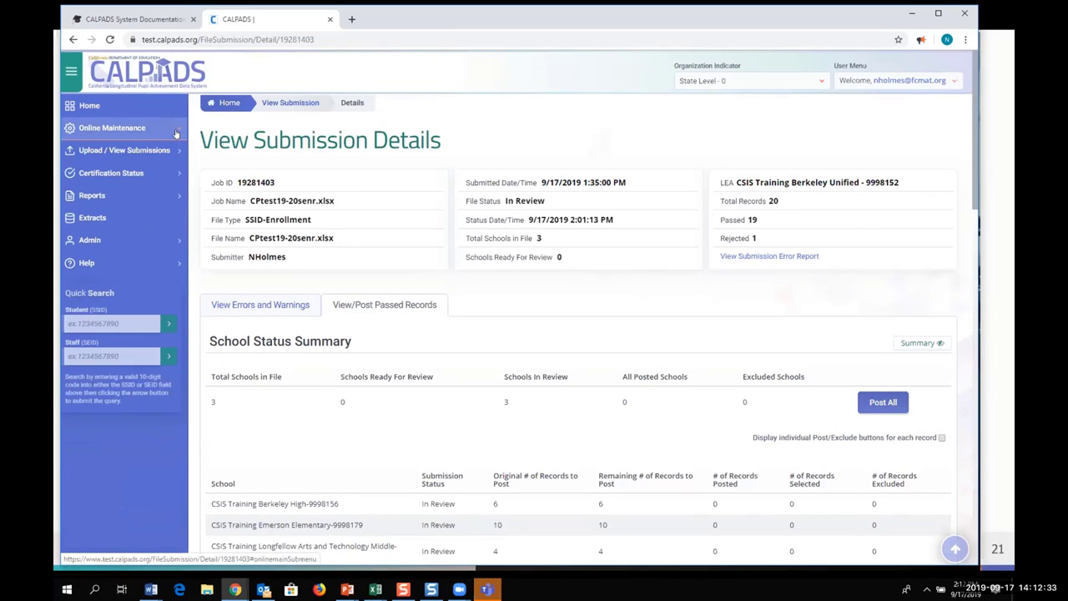
left_click(175, 129)
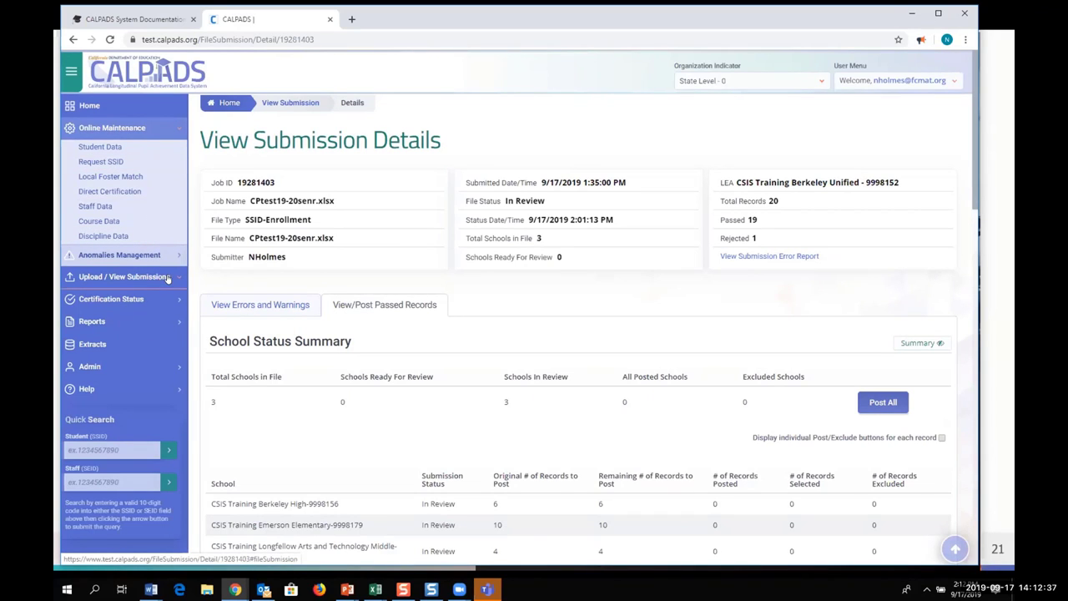
left_click(167, 278)
left_click(148, 297)
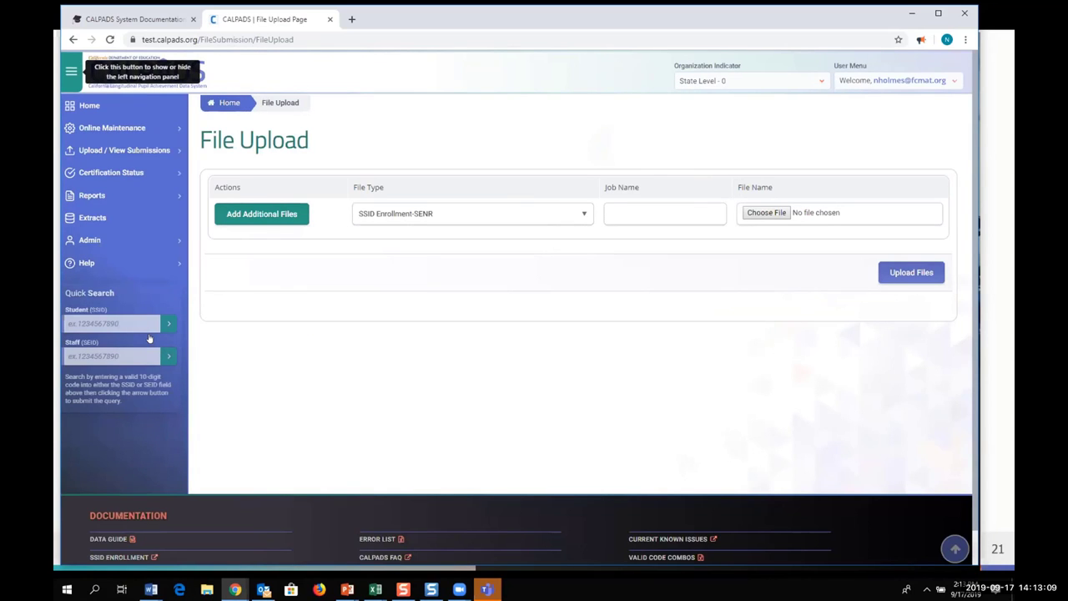
left_click(562, 213)
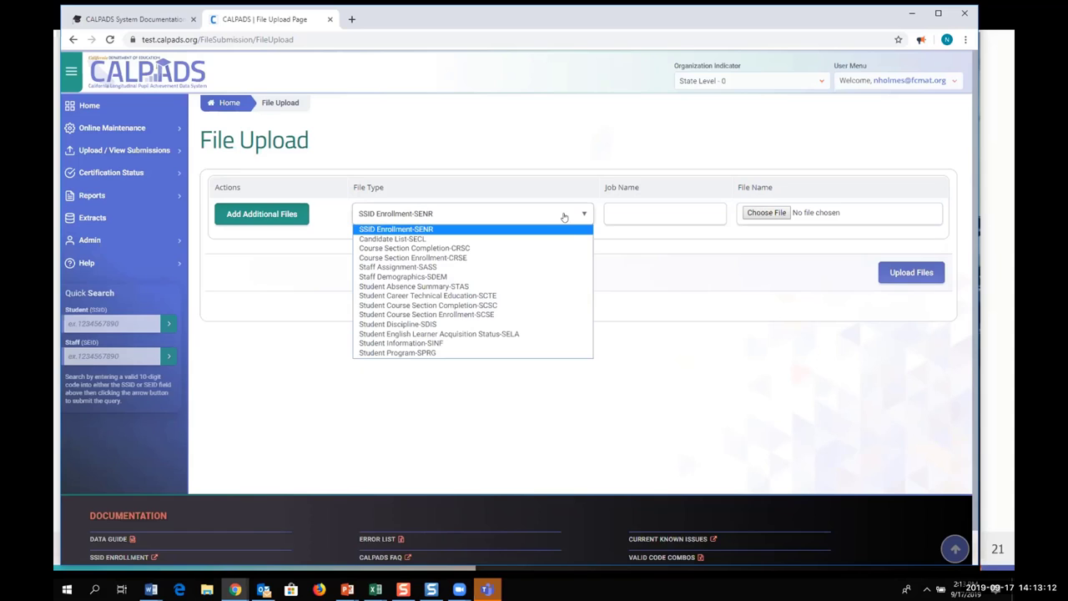
left_click(523, 343)
Choose CPtestSINF1920 from the recent files, check the file type choices and upload the file
left_click(764, 212)
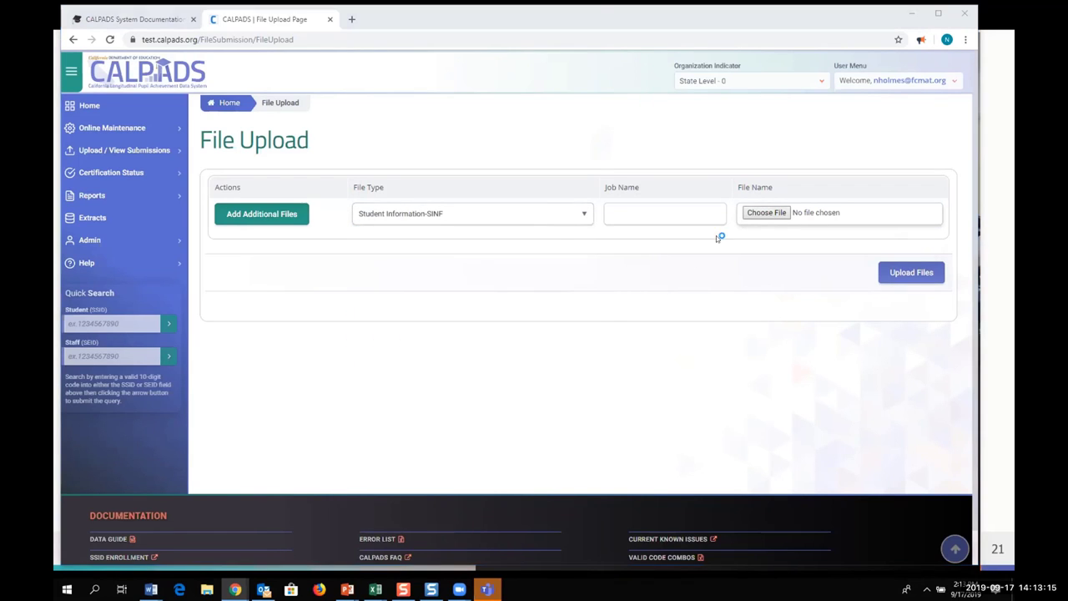
scroll(229, 278, "down", 5)
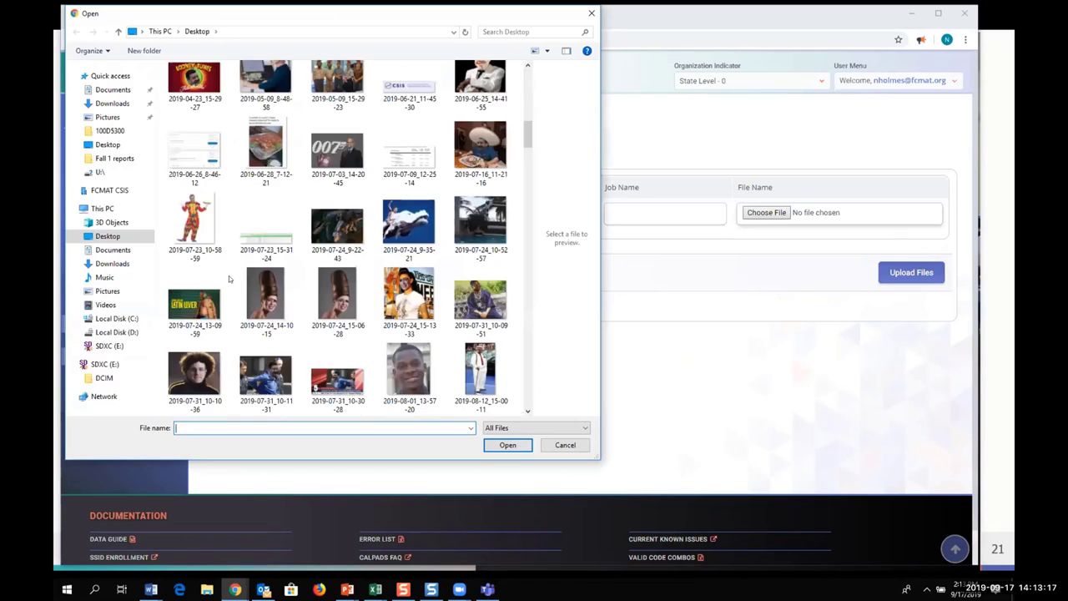
scroll(229, 278, "up", 10)
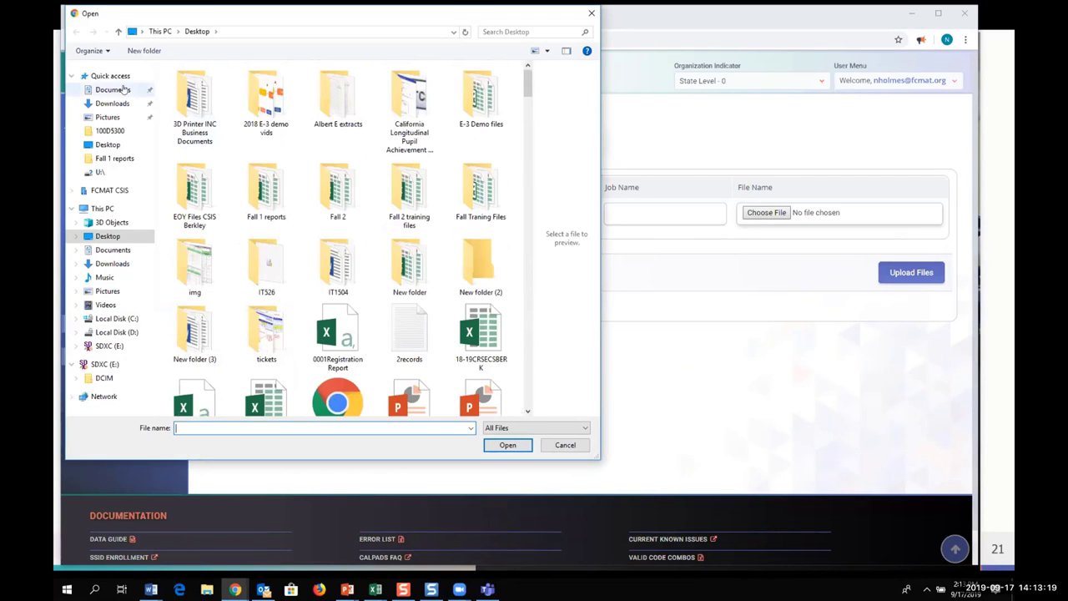
left_click(115, 77)
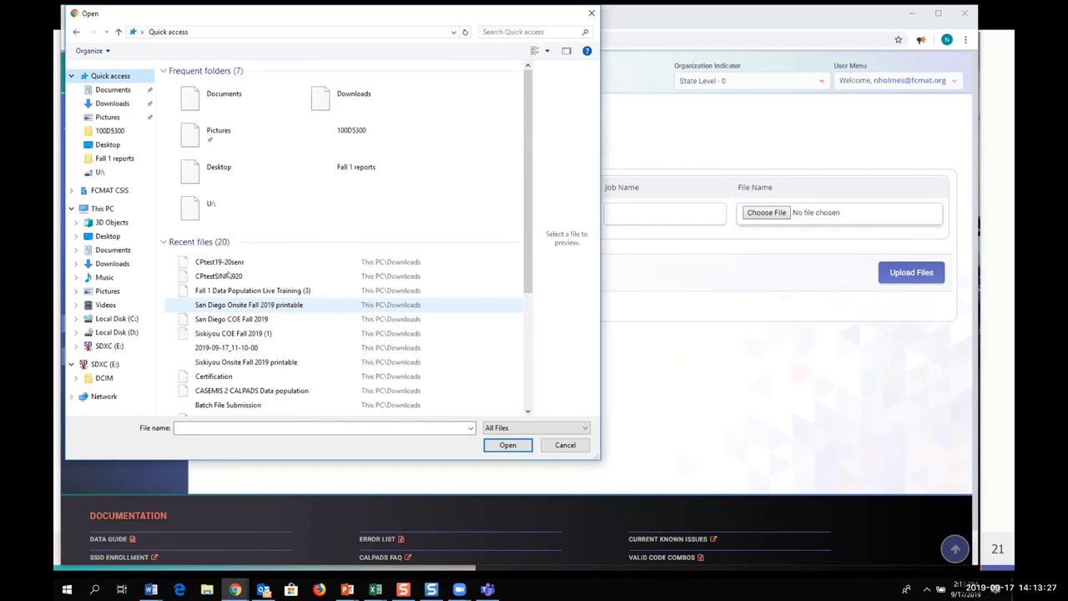
left_click(228, 276)
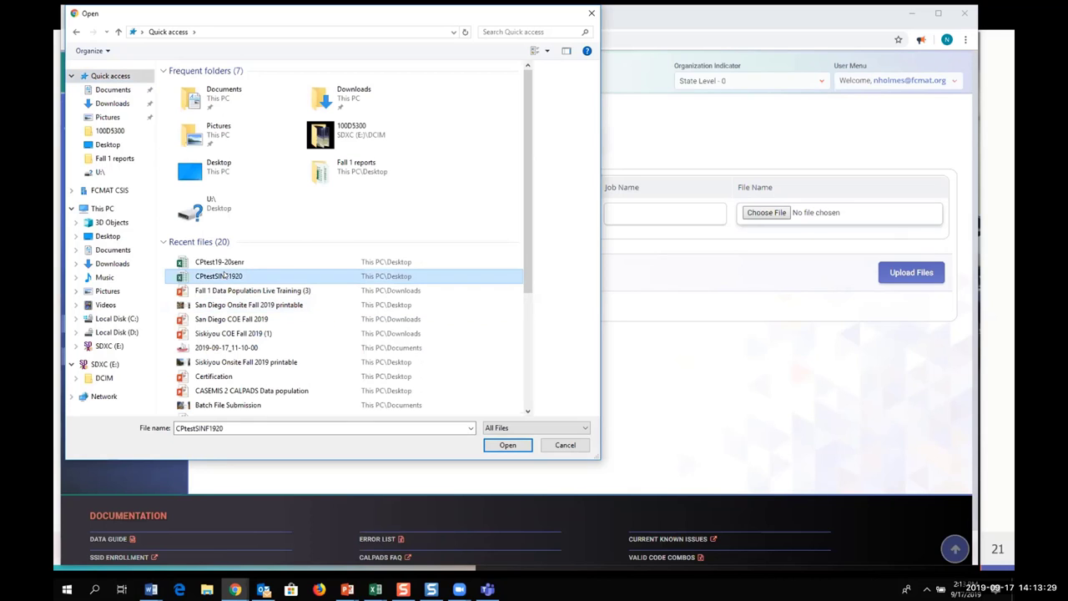
left_click(516, 445)
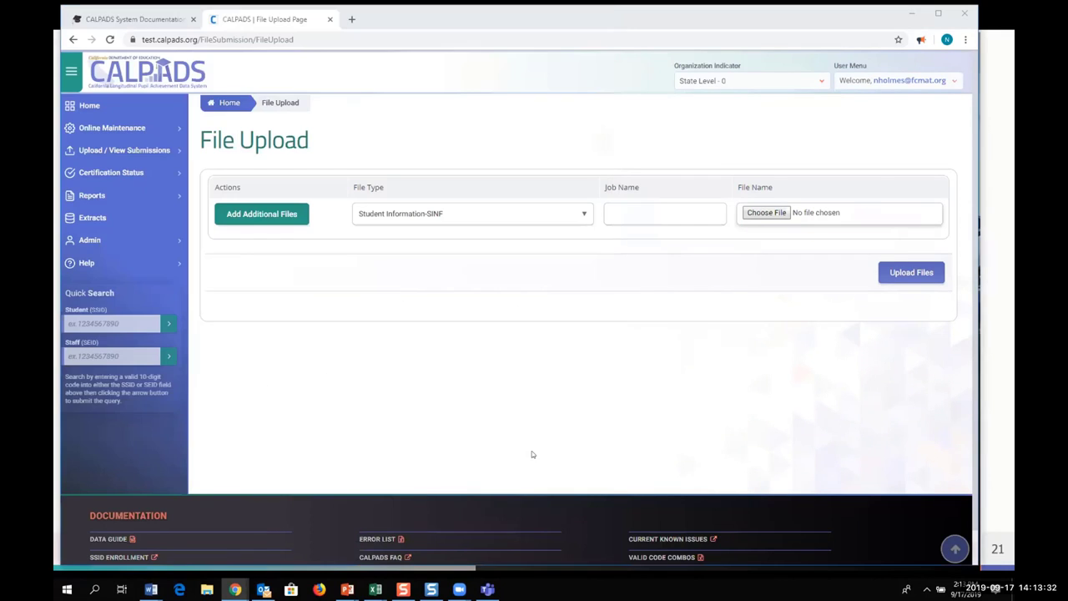
left_click(584, 214)
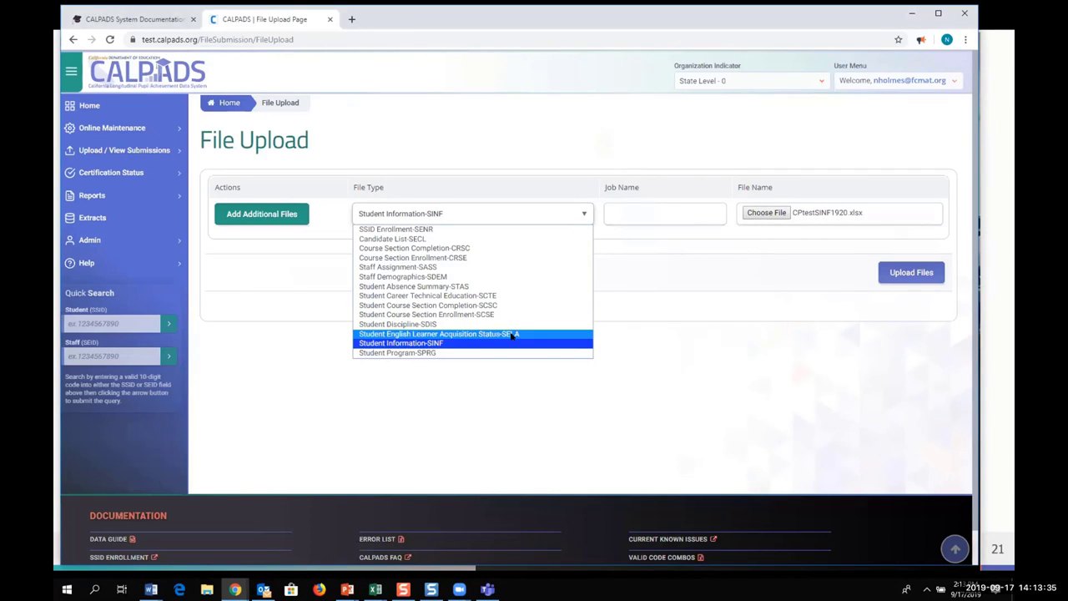
left_click(707, 323)
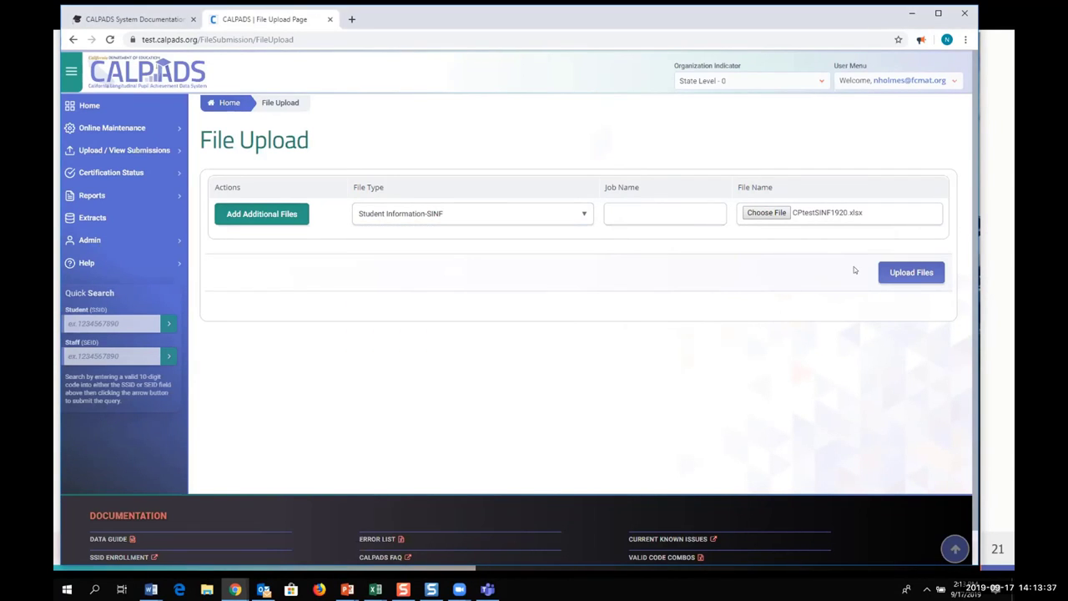
left_click(890, 274)
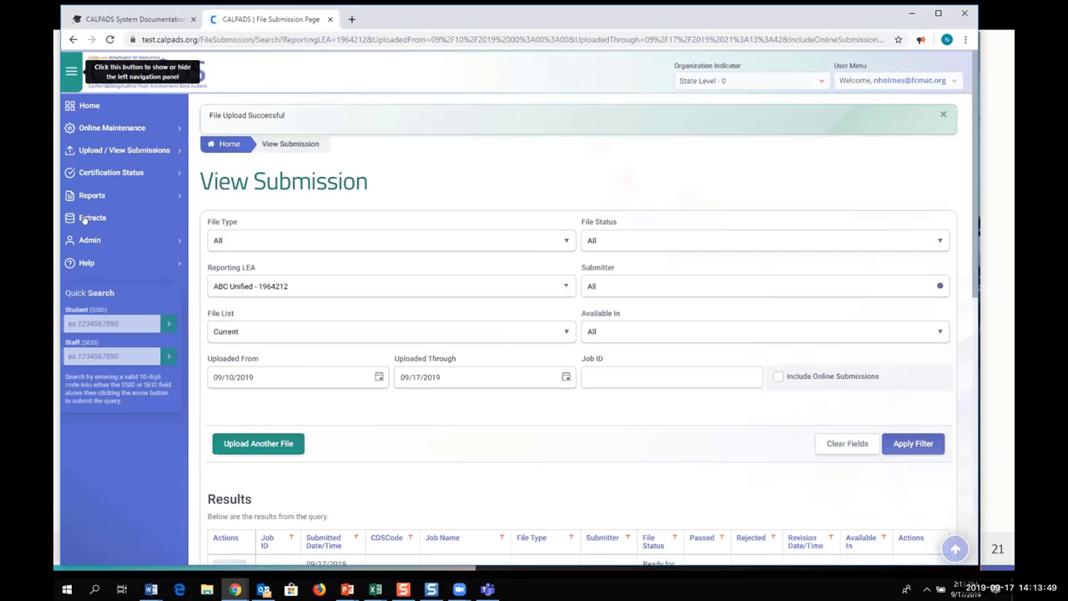
Filter the submissions by the logged-in user's account as submitter, with the reporting LEA left blank
left_click(609, 287)
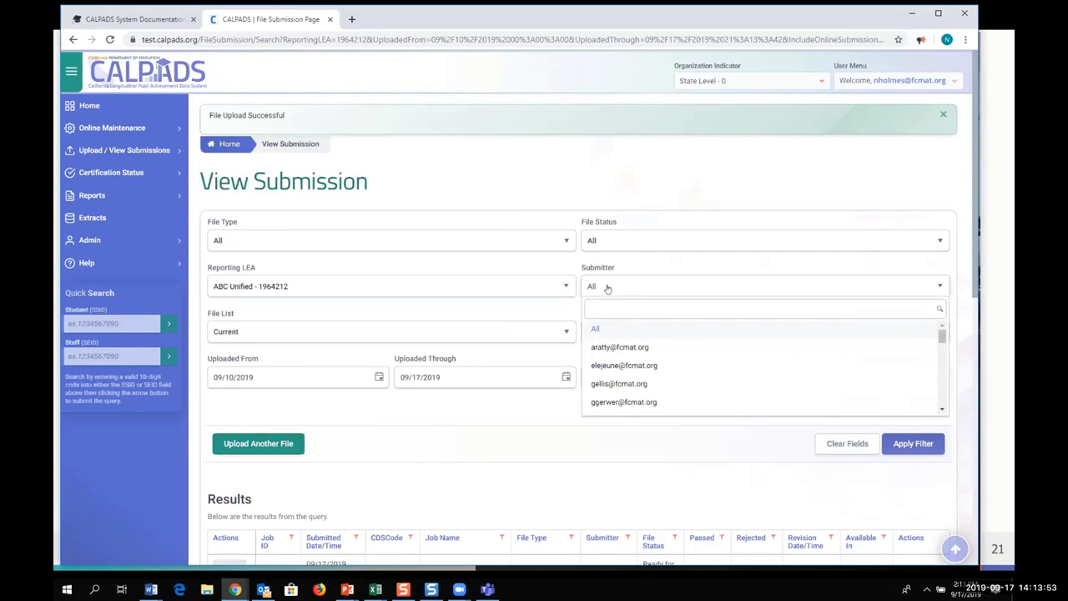
scroll(628, 375, "down", 5)
scroll(627, 375, "down", 2)
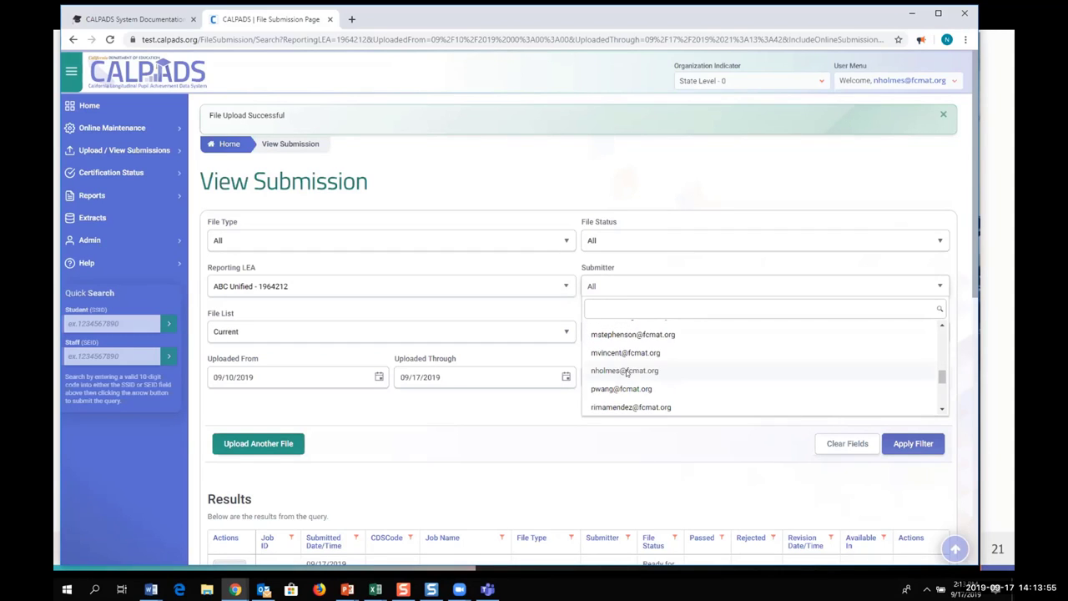
left_click(628, 373)
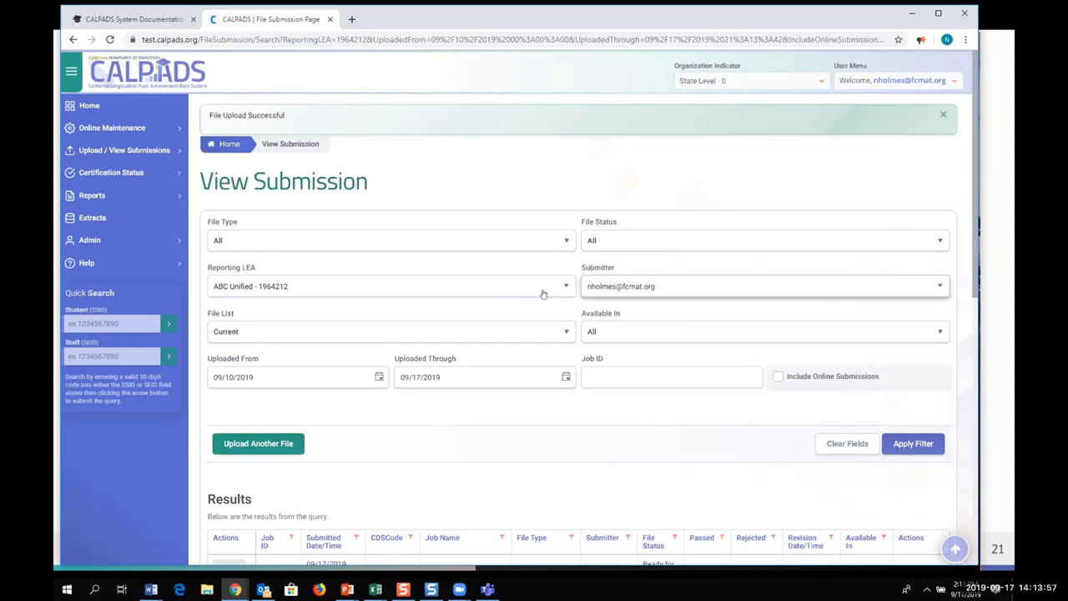
left_click(251, 288)
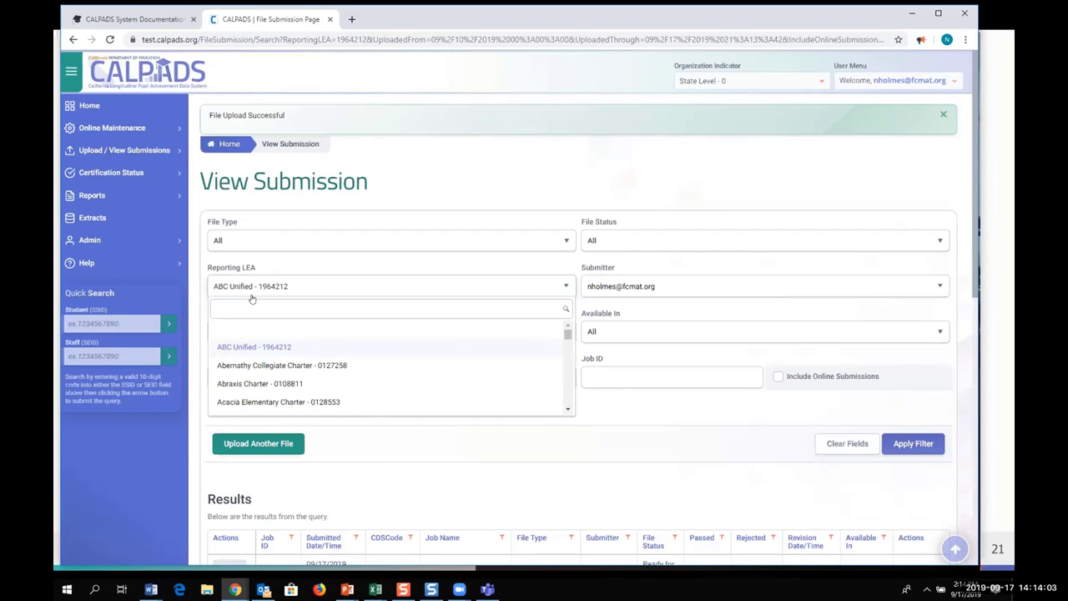
left_click(292, 342)
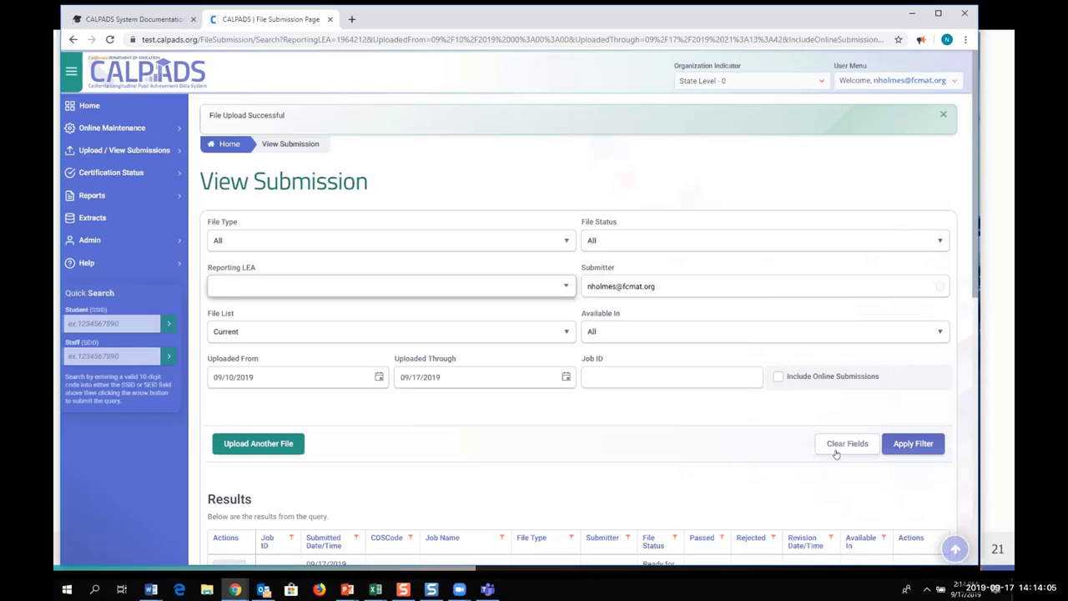
left_click(891, 445)
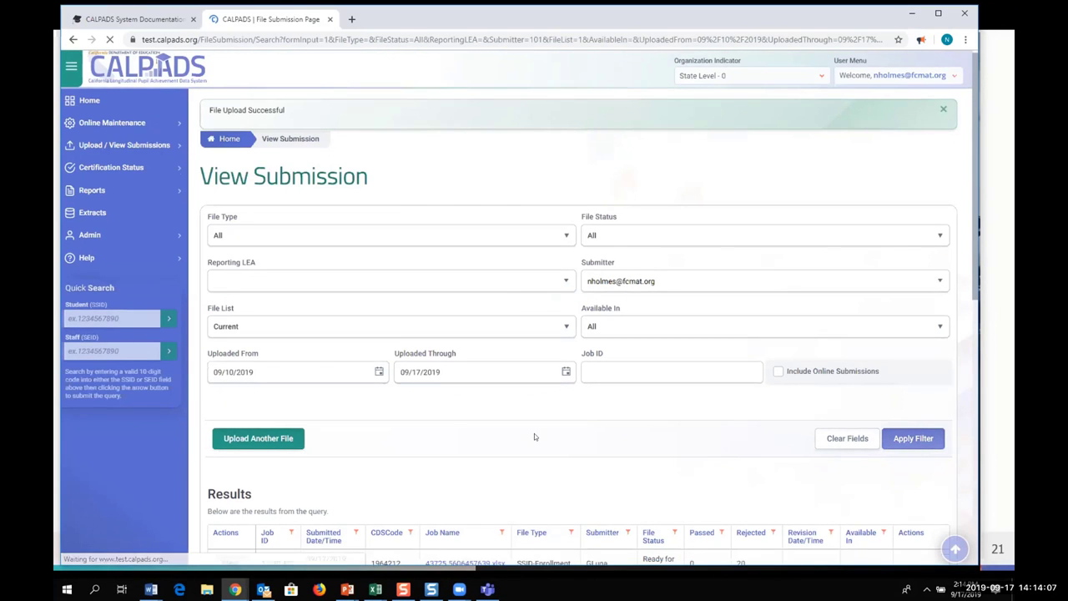
Open the CPtestSINF1920.xlsx submission of 09/13/2019 from the results and examine its errors and warnings summaries
scroll(534, 433, "down", 1)
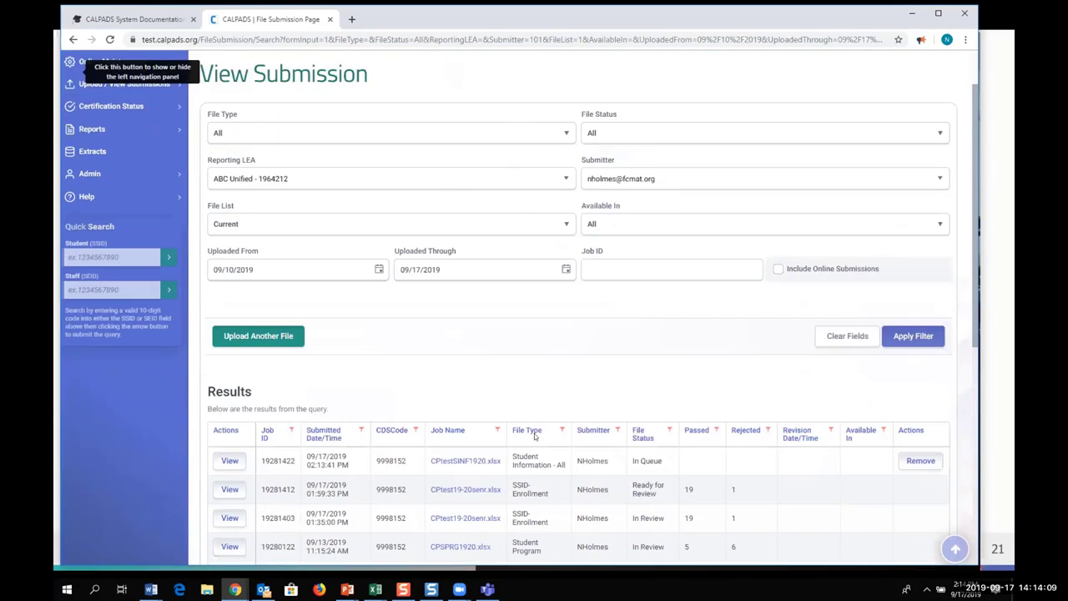
scroll(534, 433, "down", 2)
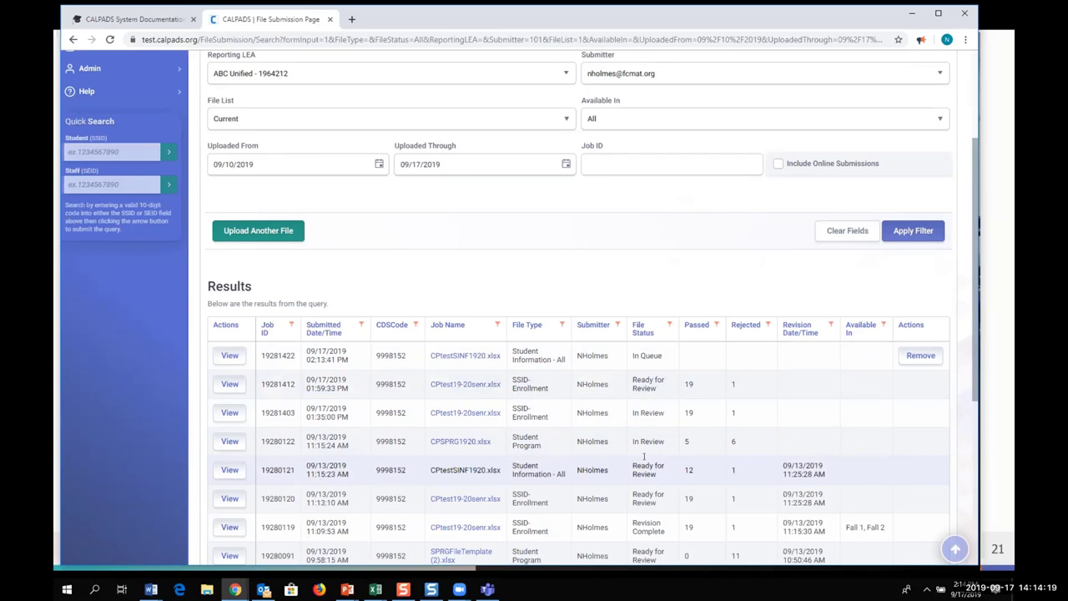
scroll(644, 457, "down", 2)
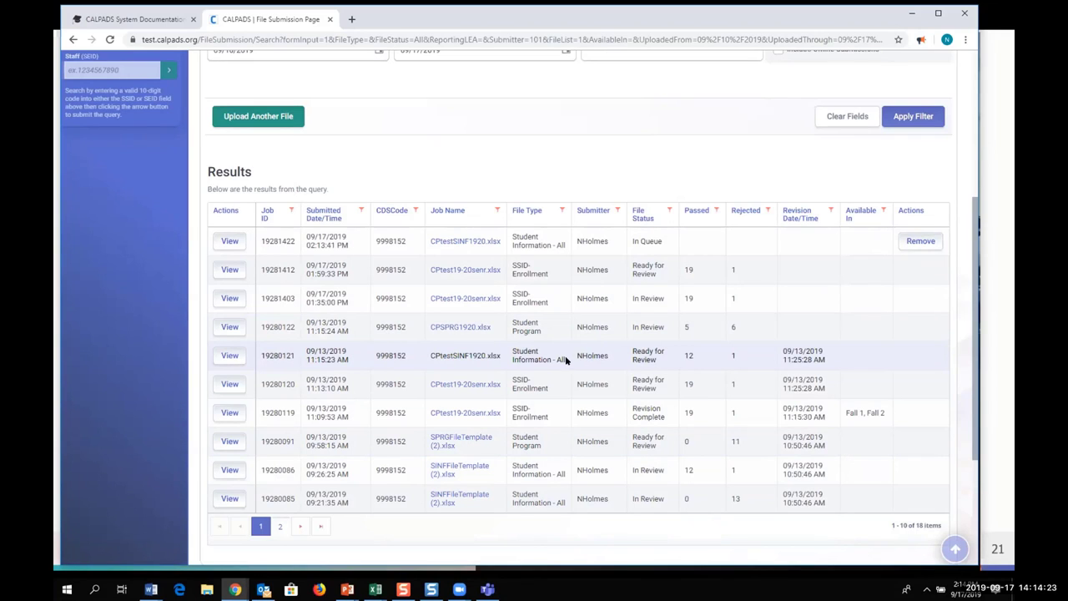
left_click(229, 357)
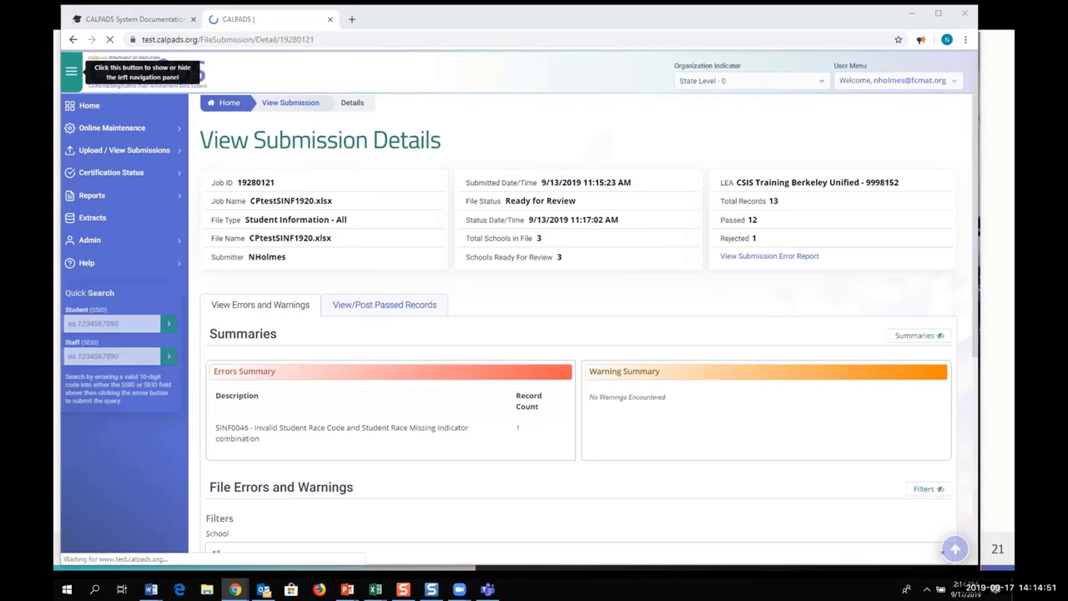
scroll(596, 287, "down", 1)
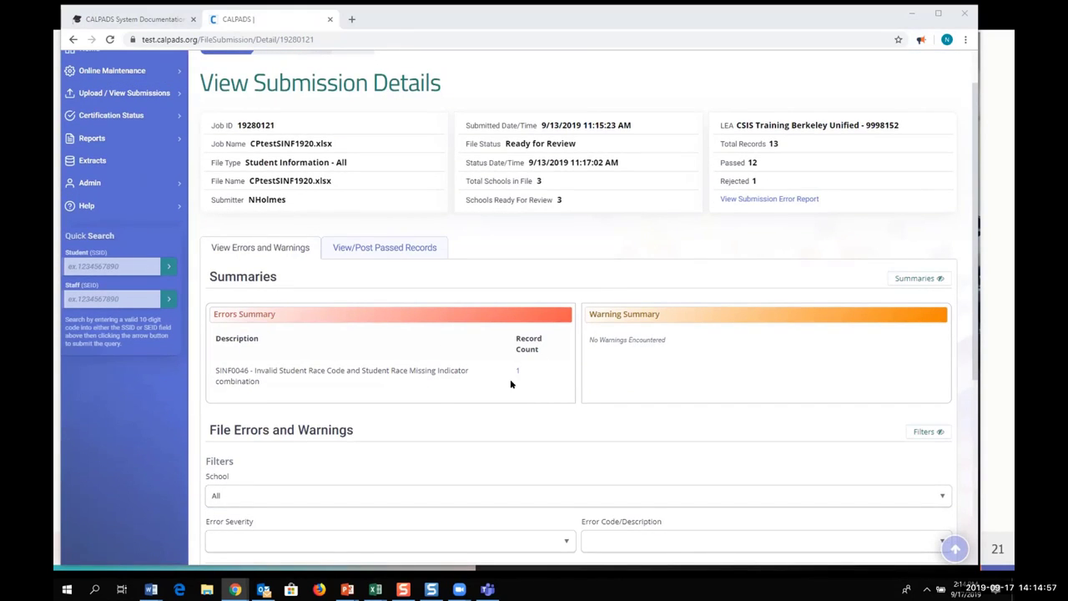
Open the SINF0046 error record from the file errors details and examine its error section and student record fields
scroll(725, 372, "down", 3)
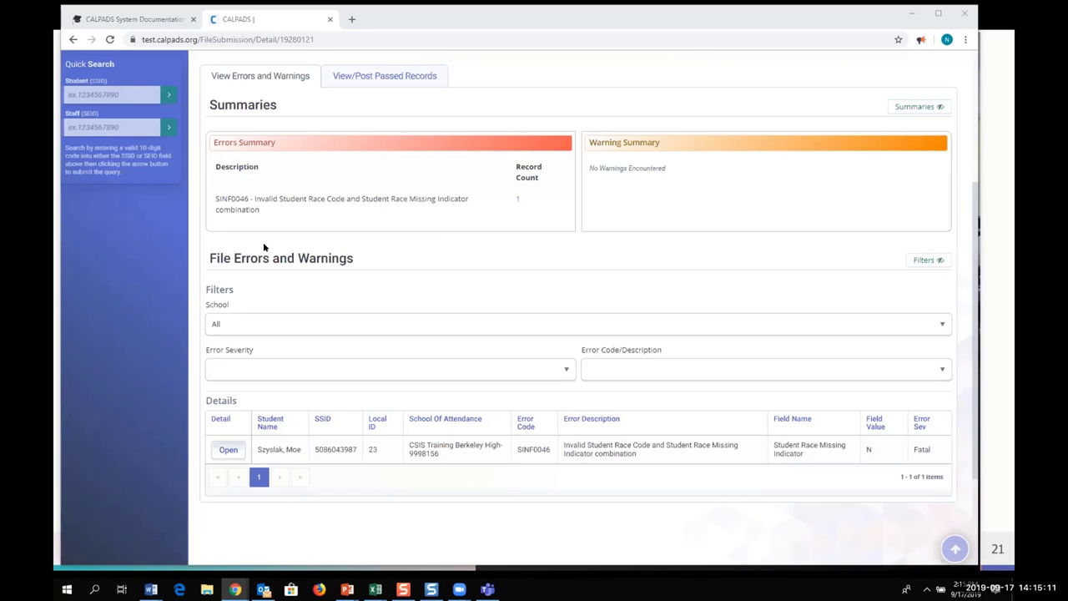
left_click(225, 451)
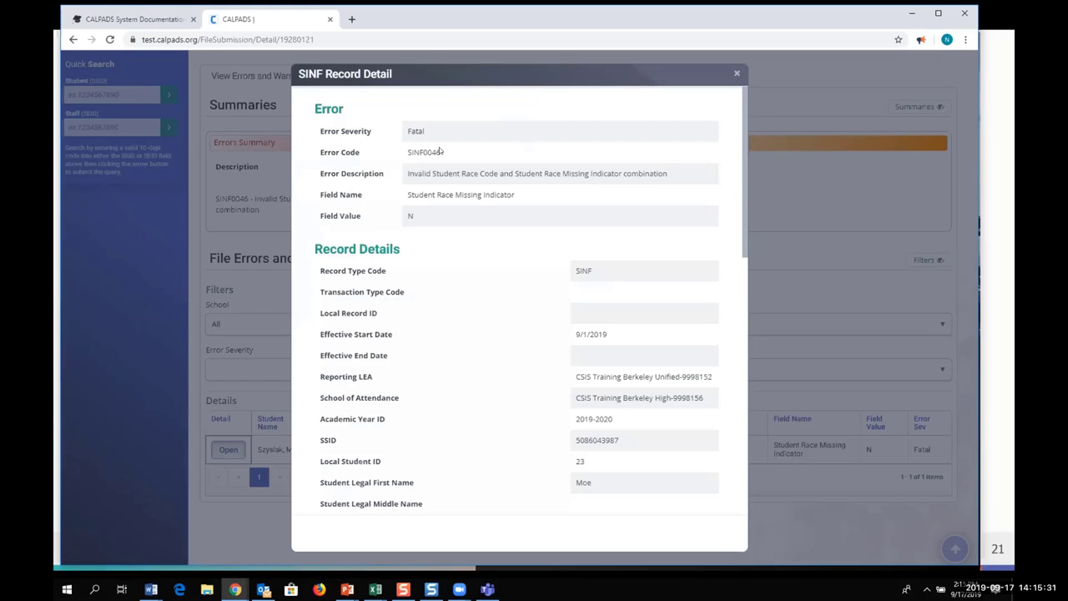
scroll(543, 250, "down", 3)
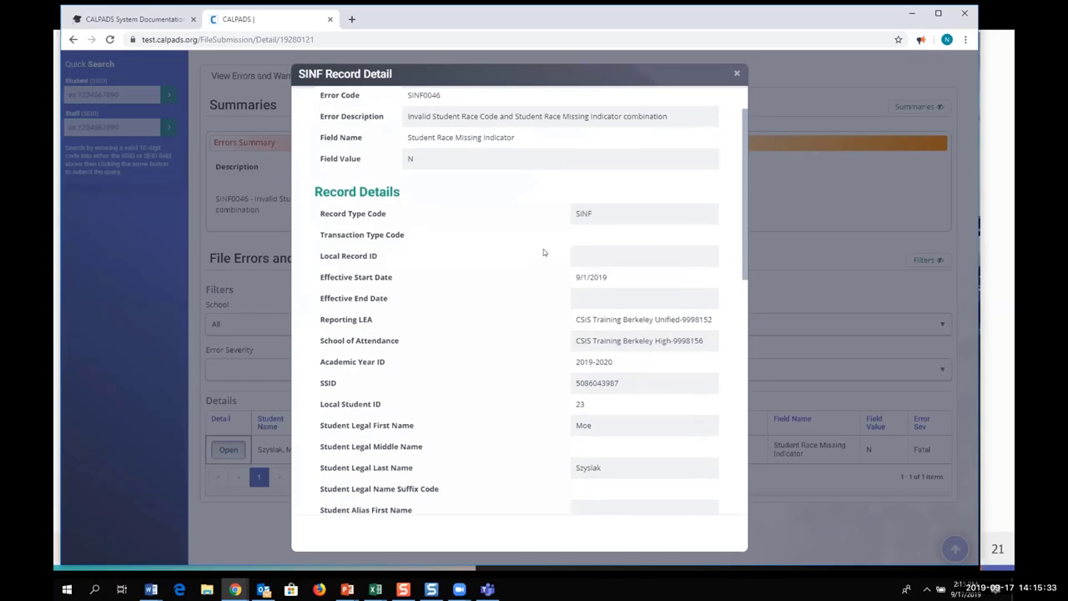
scroll(543, 252, "down", 4)
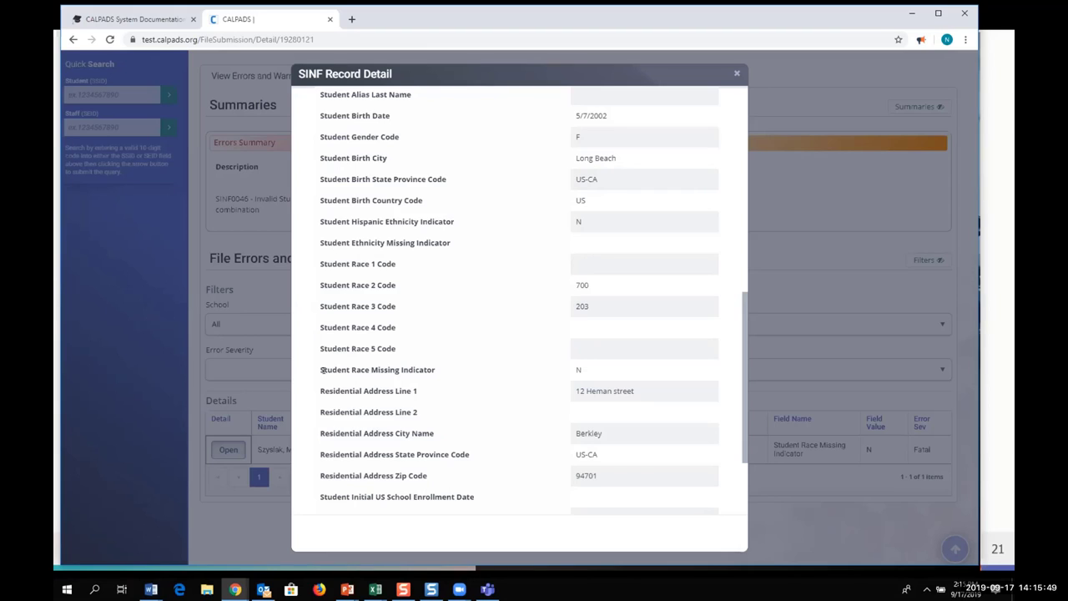
left_click_drag(461, 87, 493, 160)
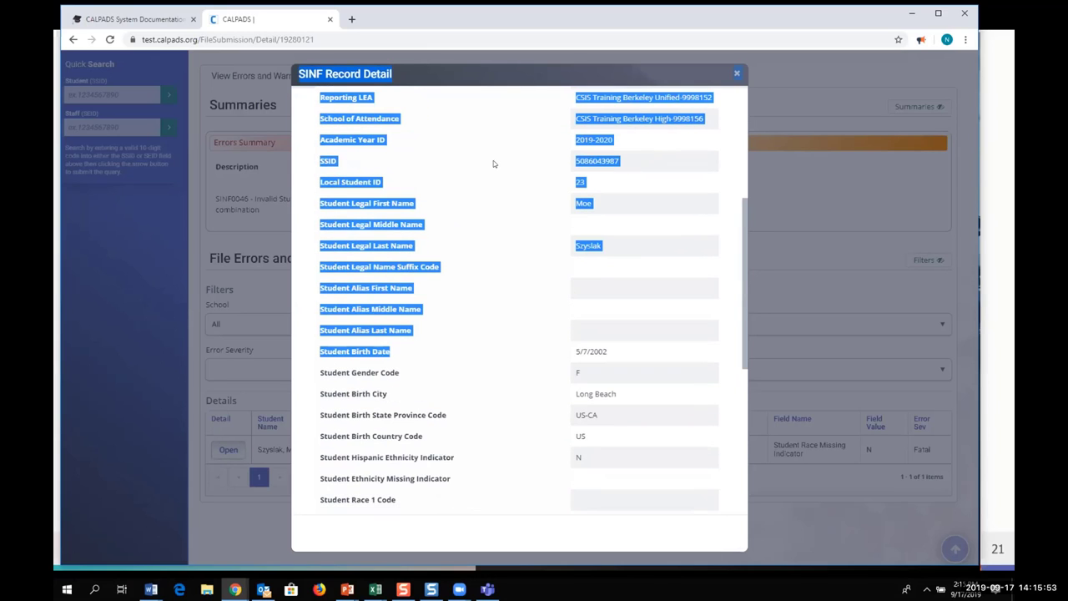
scroll(488, 164, "up", 3)
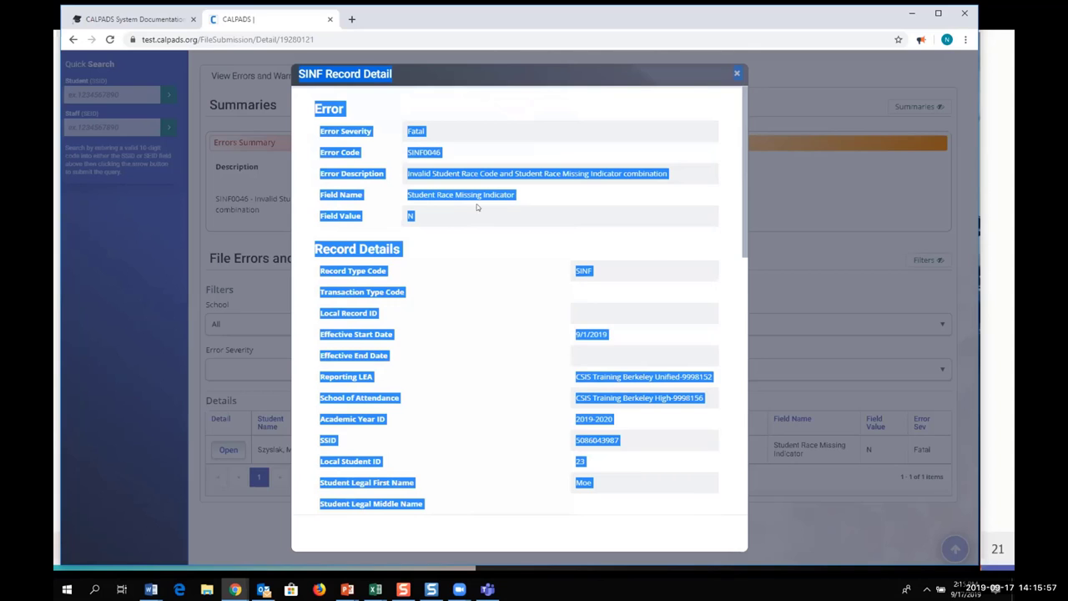
left_click(421, 218)
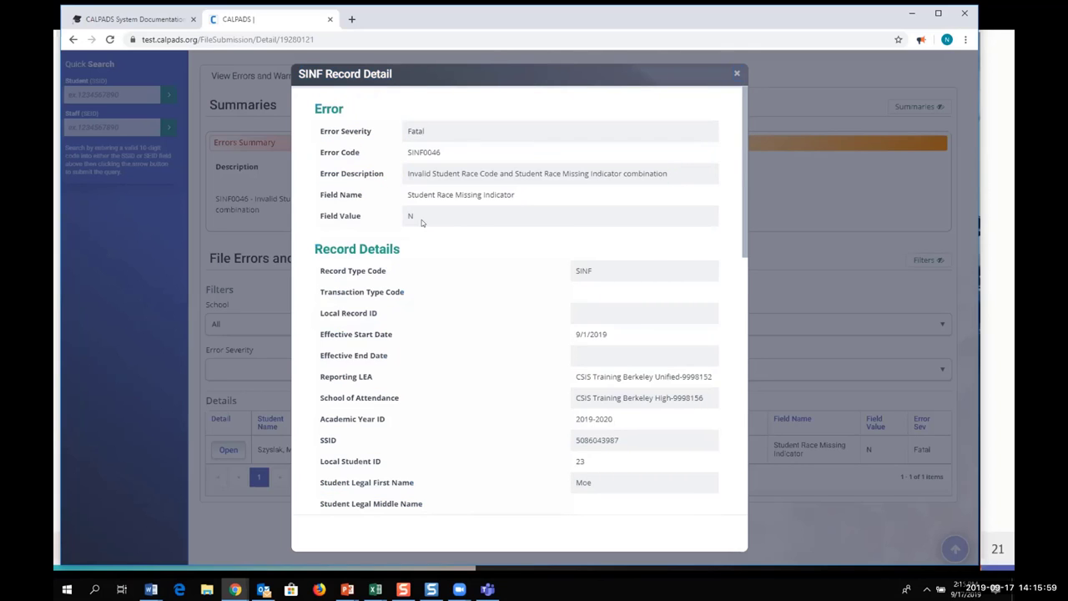
Check the student race codes and Student Race Missing Indicator in the SINF record detail, and close the record
scroll(422, 219, "down", 5)
scroll(423, 219, "down", 3)
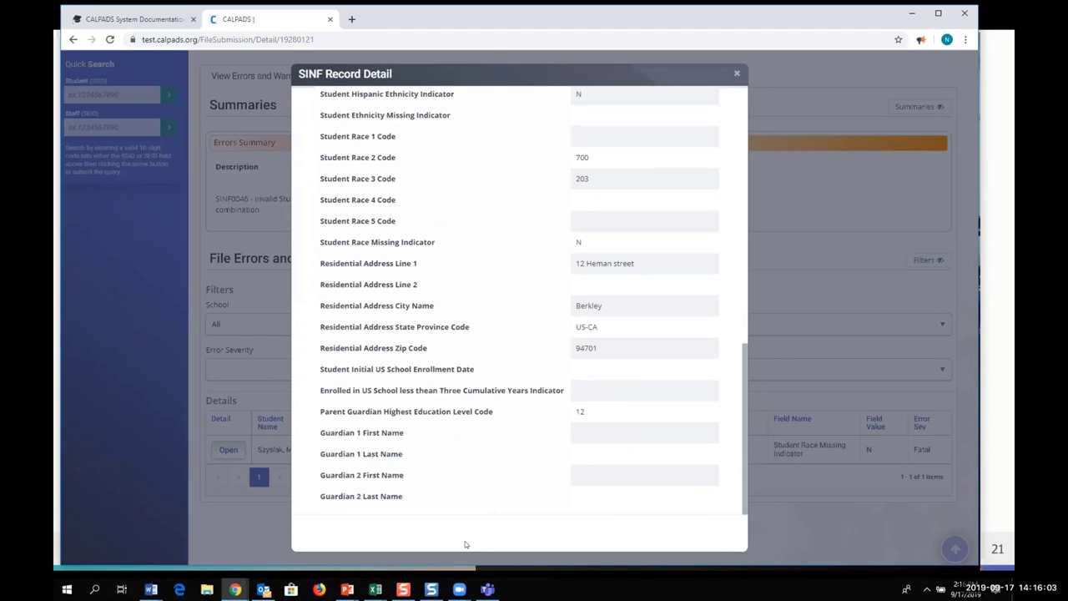
scroll(462, 393, "up", 2)
scroll(457, 387, "up", 1)
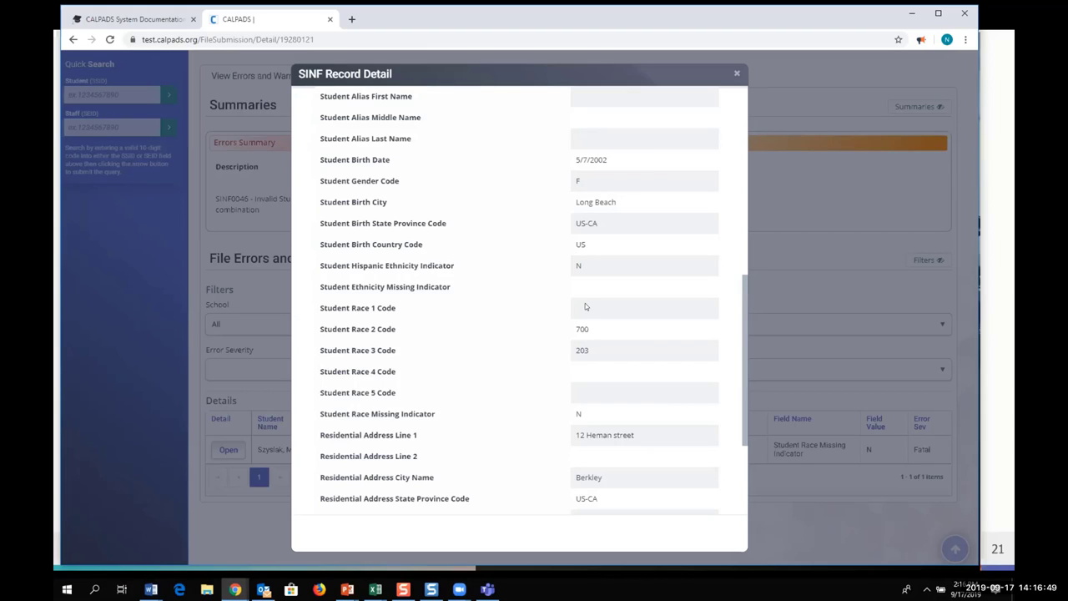
scroll(584, 306, "up", 5)
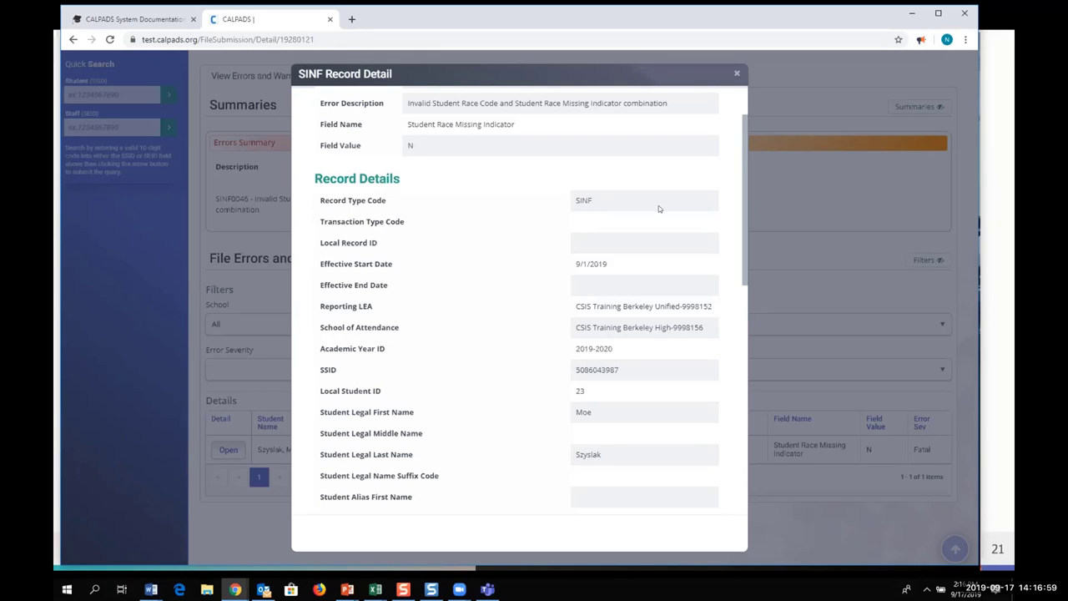
left_click(734, 75)
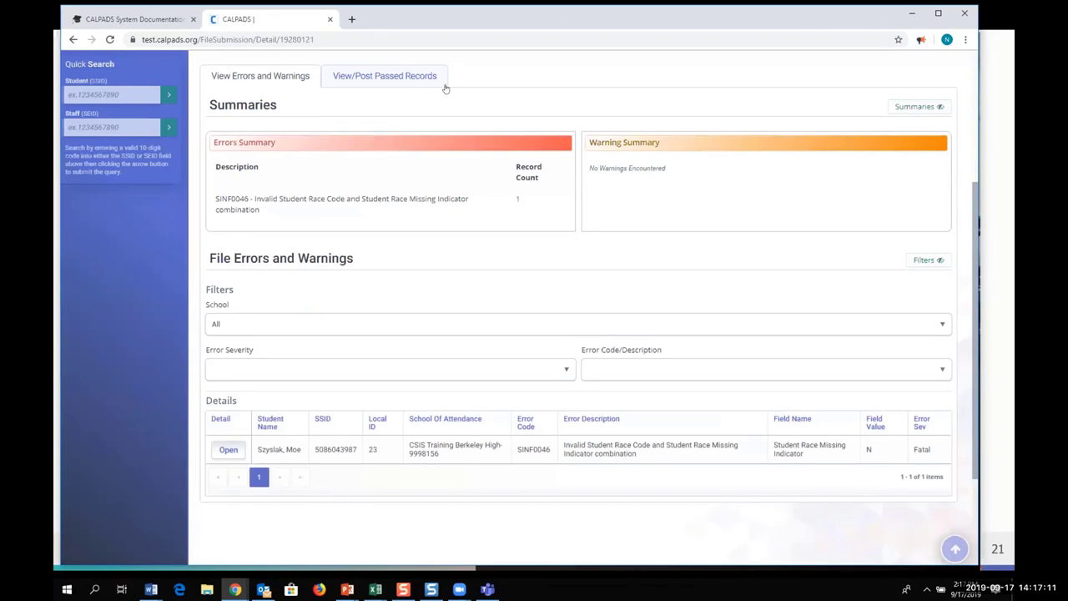
Show the submission's passed records and examine the School Status Summary and the passed records list
left_click(414, 80)
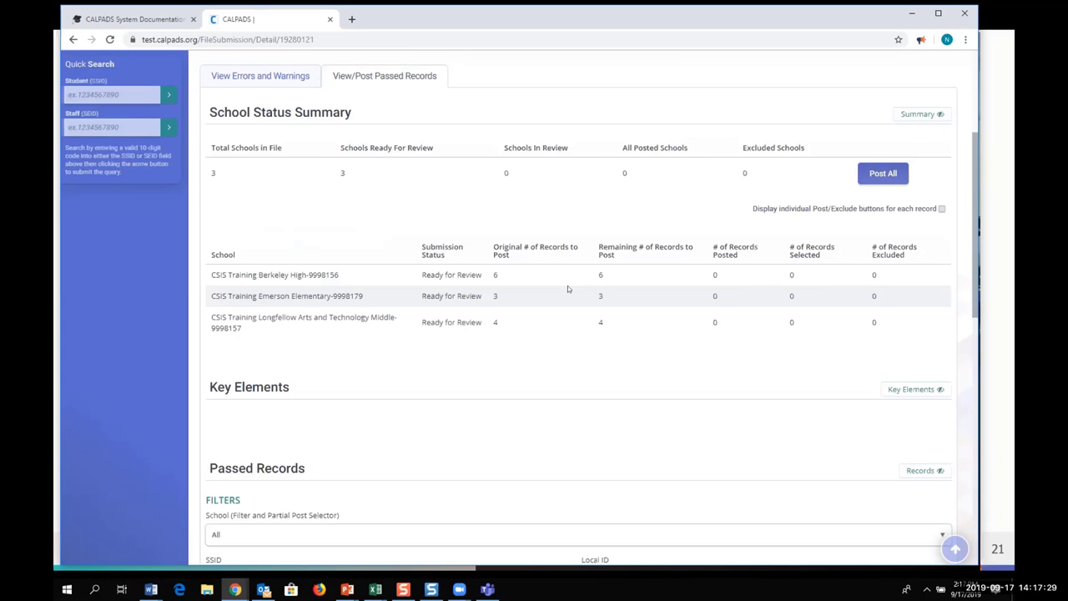
scroll(622, 255, "down", 3)
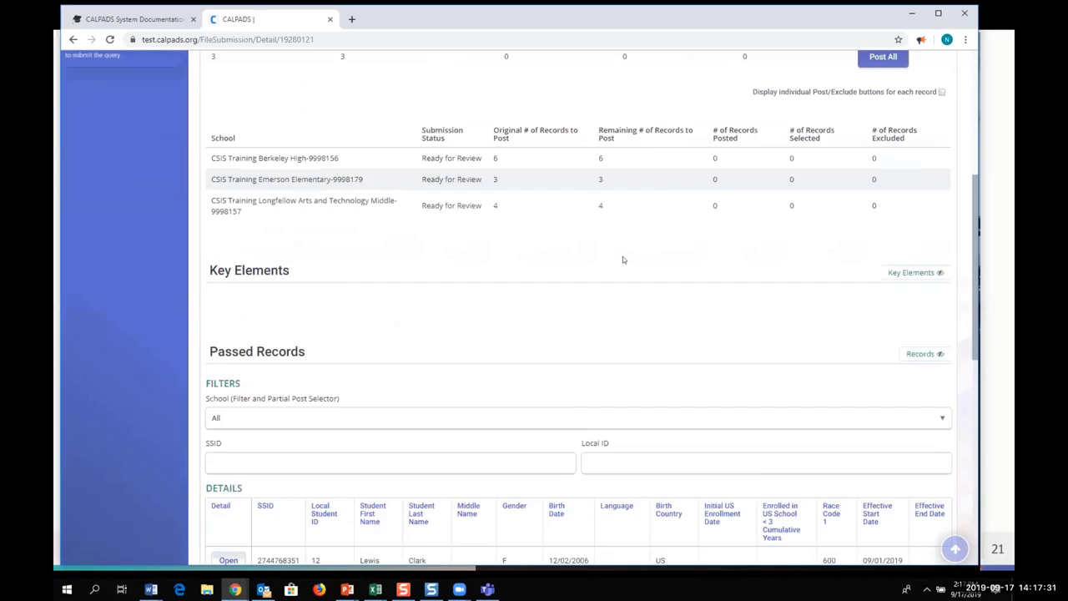
scroll(620, 254, "down", 3)
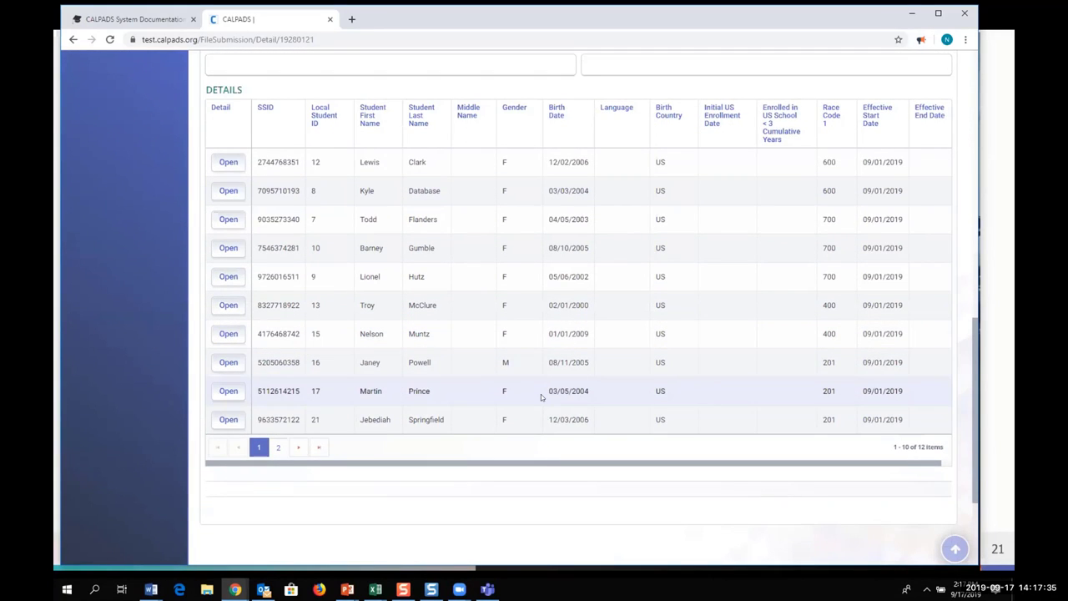
scroll(541, 387, "up", 3)
scroll(543, 379, "down", 3)
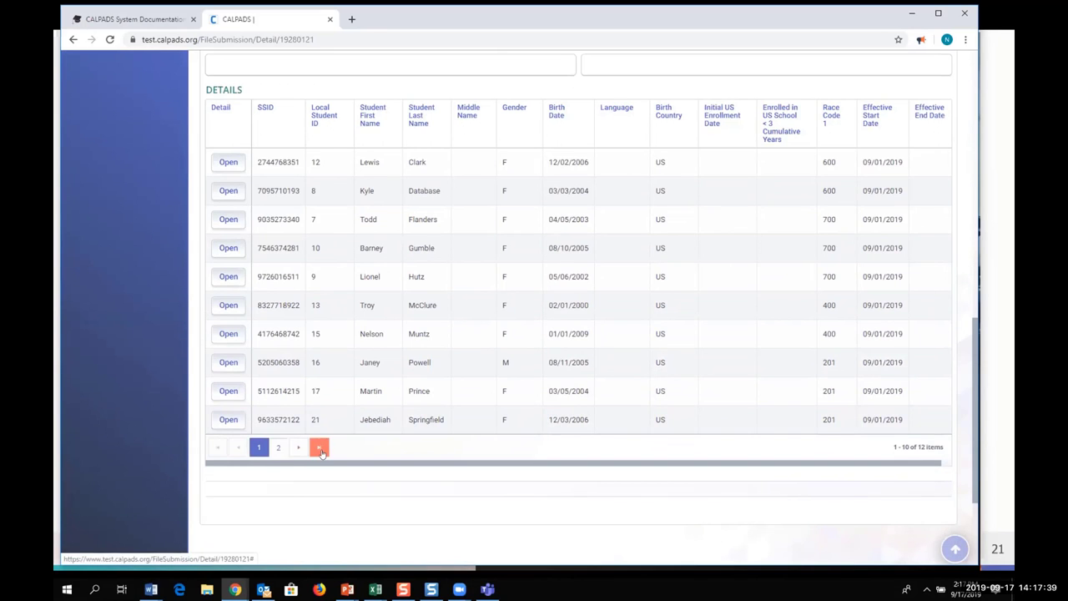
scroll(576, 422, "up", 2)
scroll(576, 421, "up", 5)
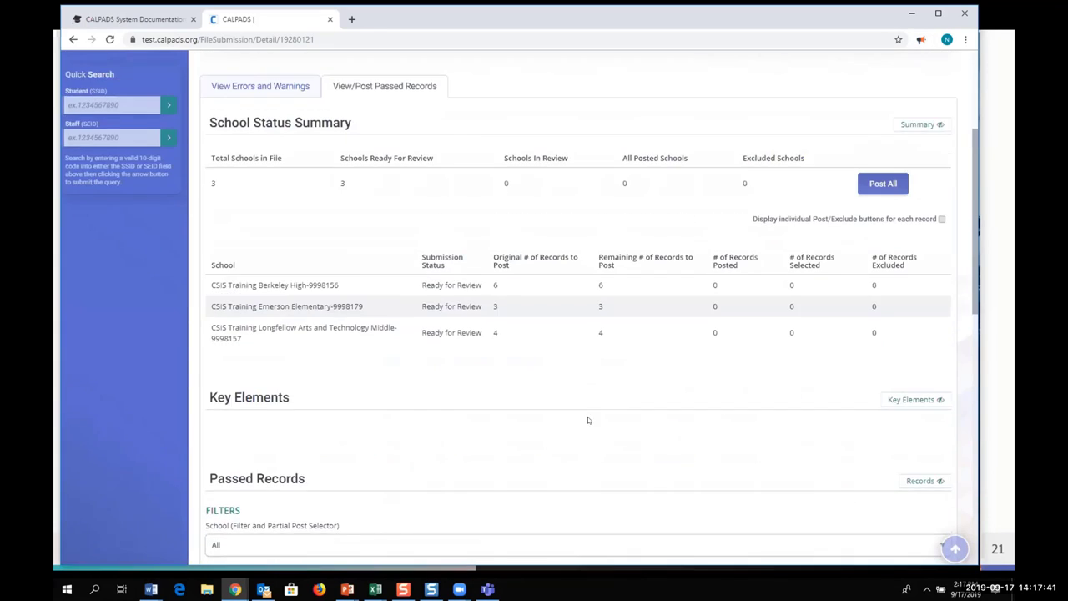
Open the details of the first student in the passed records list, view them and close the record
scroll(773, 338, "down", 10)
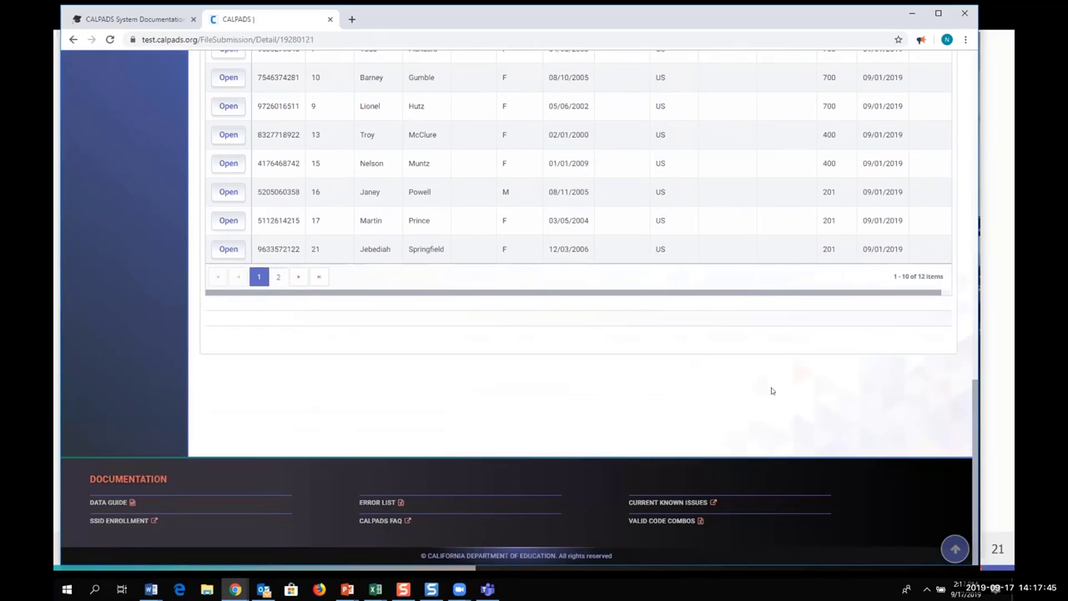
scroll(771, 387, "up", 3)
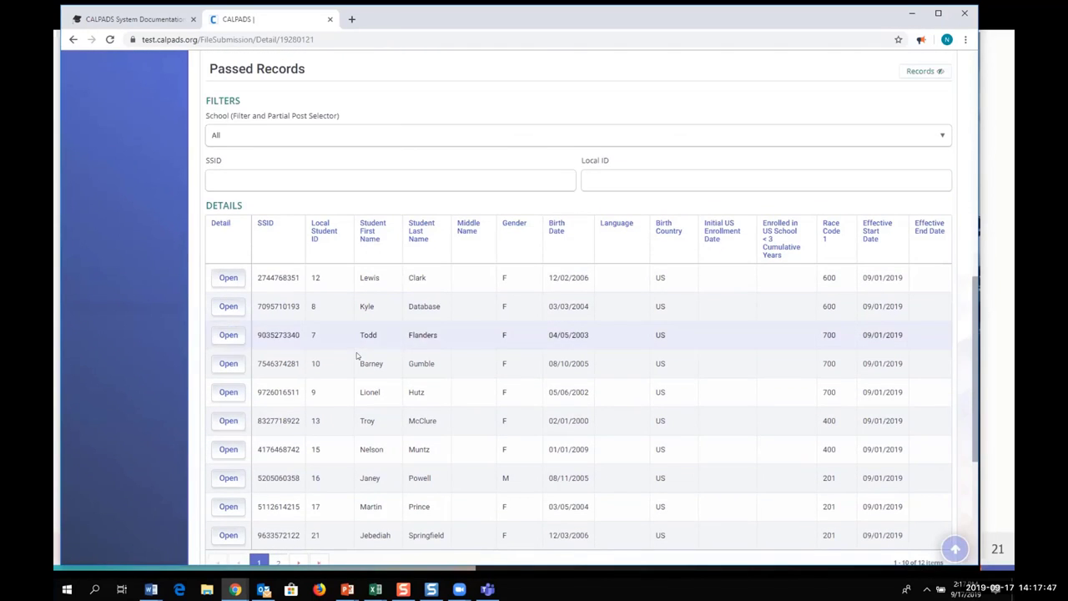
left_click(228, 277)
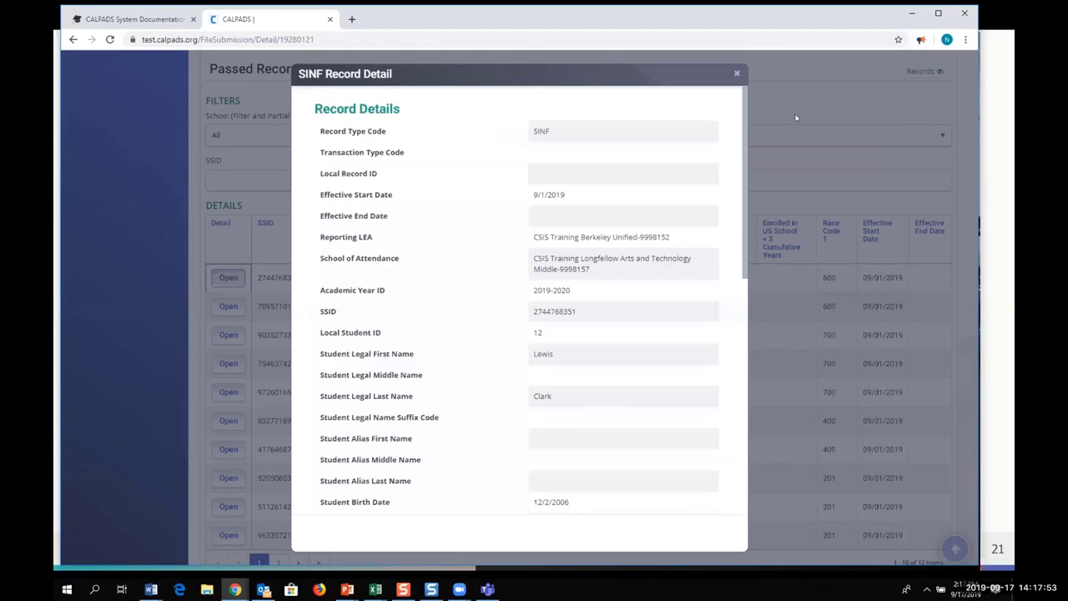
left_click(737, 74)
Post all passed records of the CPtestSINF1920.xlsx submission and review the page after the post request
scroll(768, 185, "up", 5)
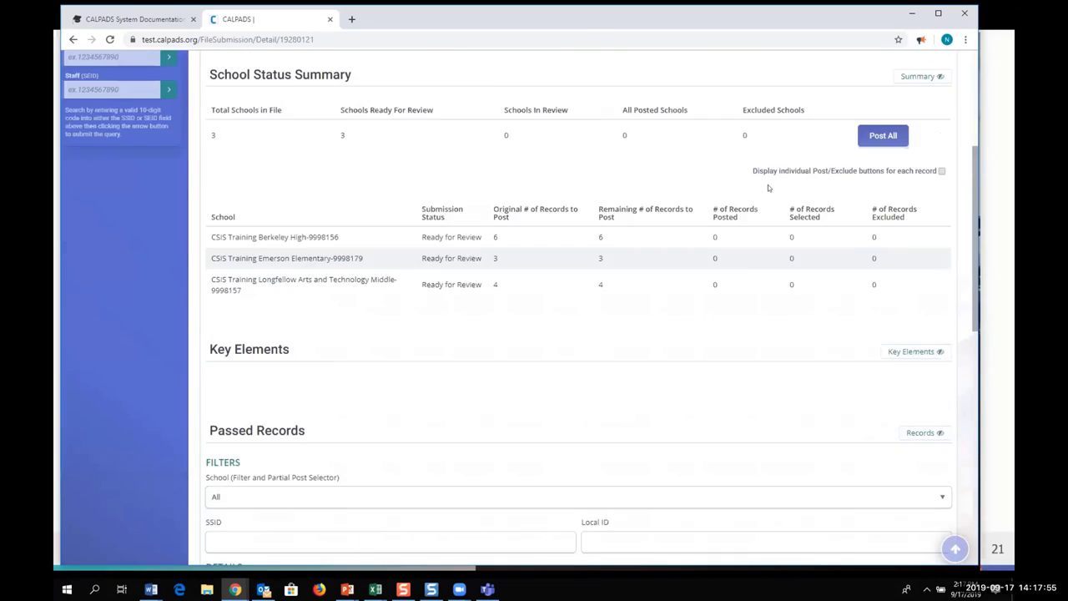
scroll(768, 188, "up", 1)
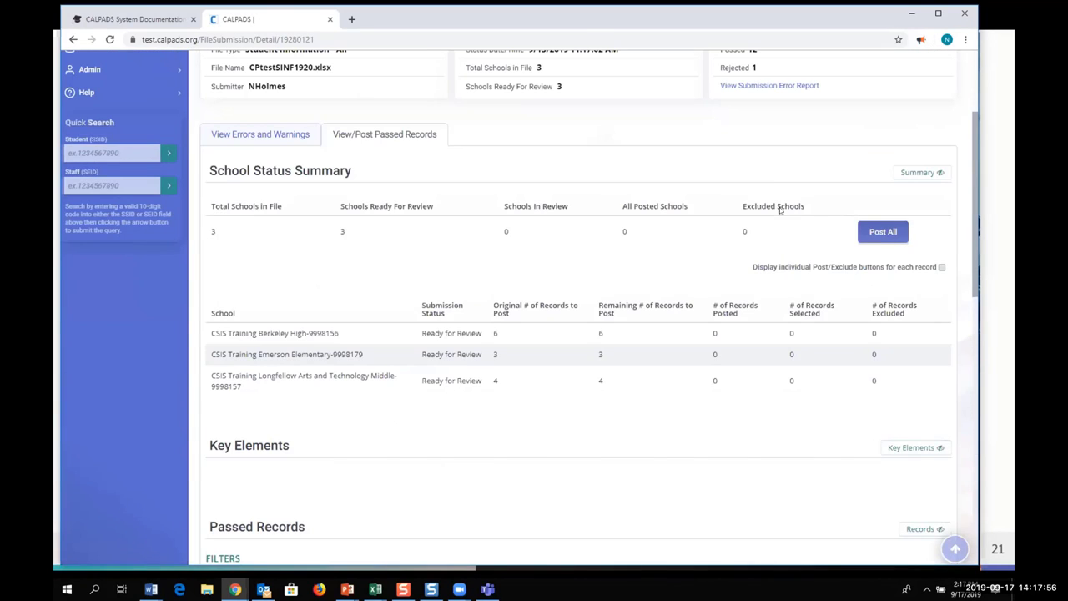
left_click(884, 233)
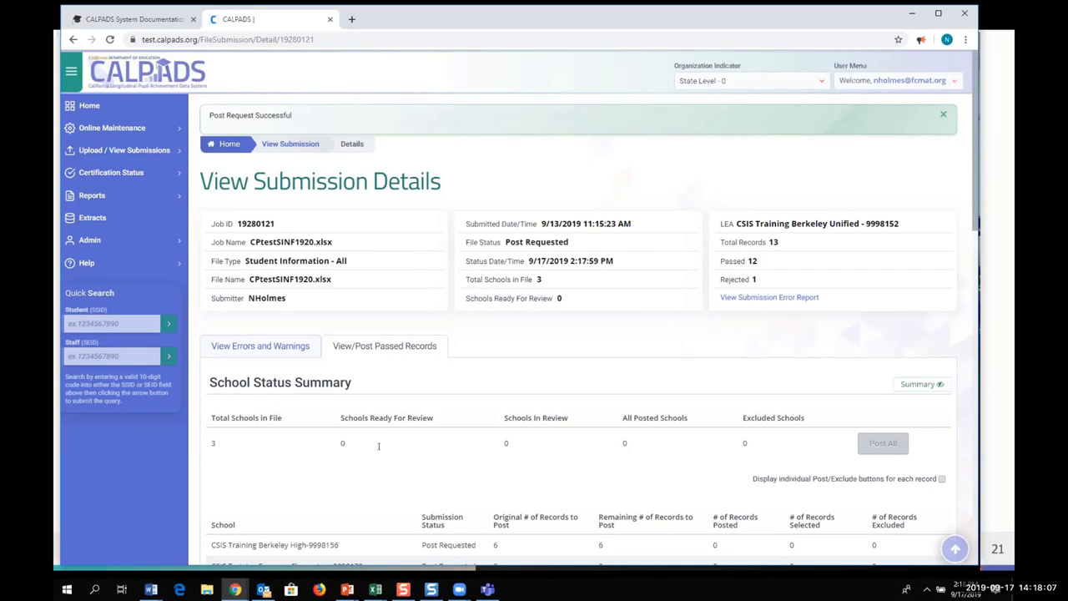
scroll(395, 422, "down", 5)
scroll(395, 425, "down", 4)
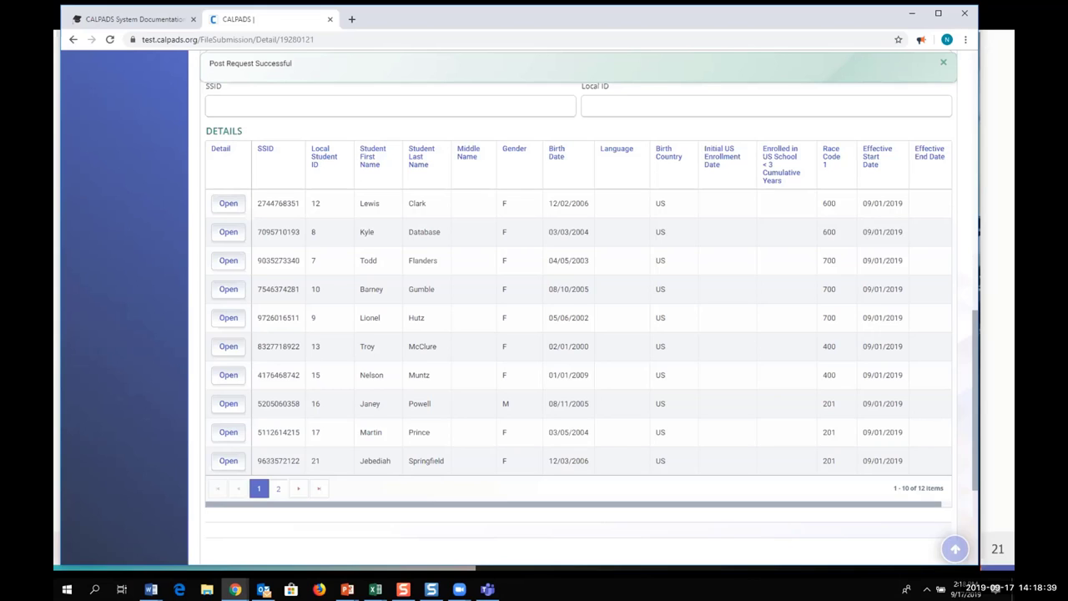
Switch to the slide presentation, minimizing the browser, and advance from the SSID Enrollment slide to the Demo Create New SSID slide
key("alt+Tab")
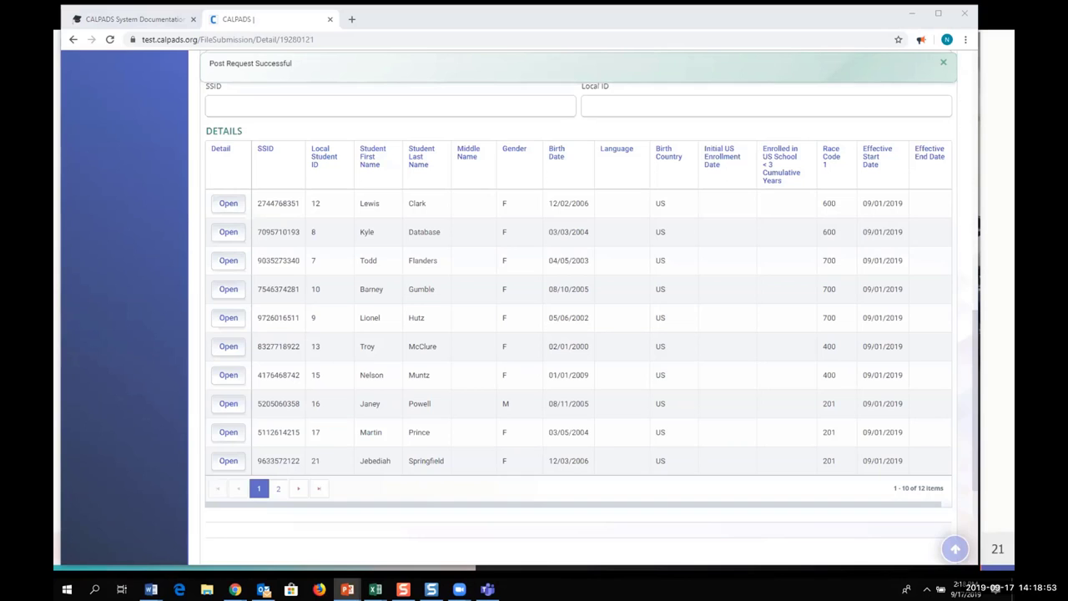
left_click(911, 16)
left_click(911, 17)
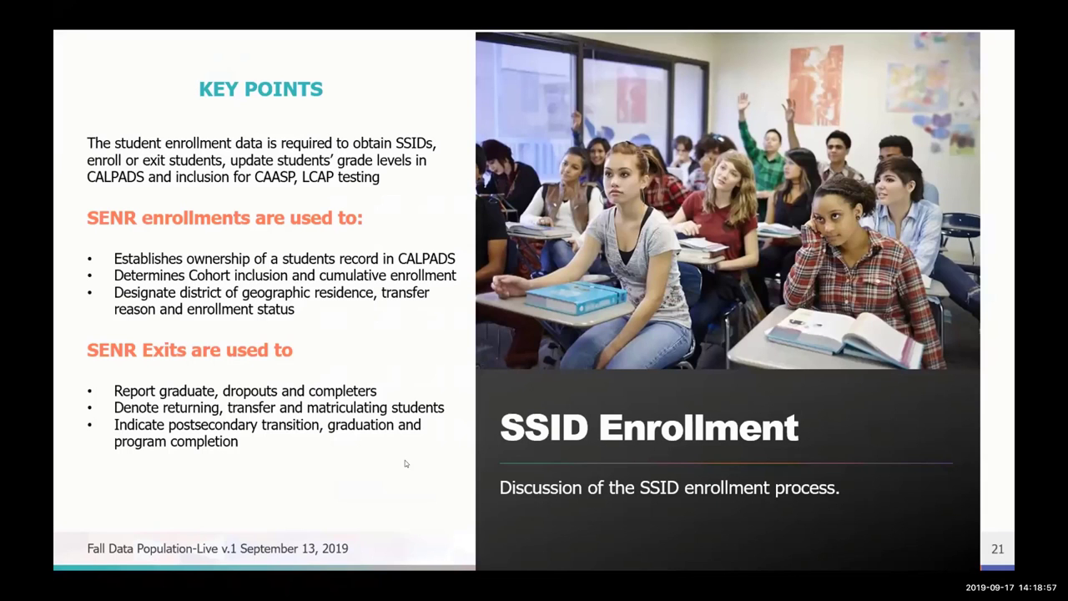
key("Right")
key("Right")
key("Right")
key("Right")
key("Right")
key("Right")
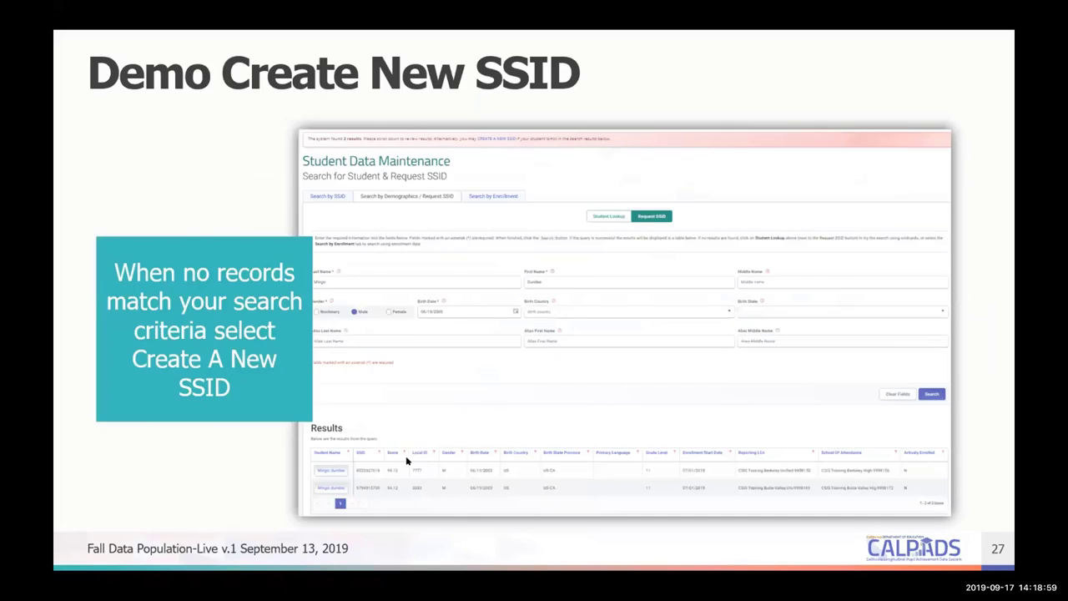
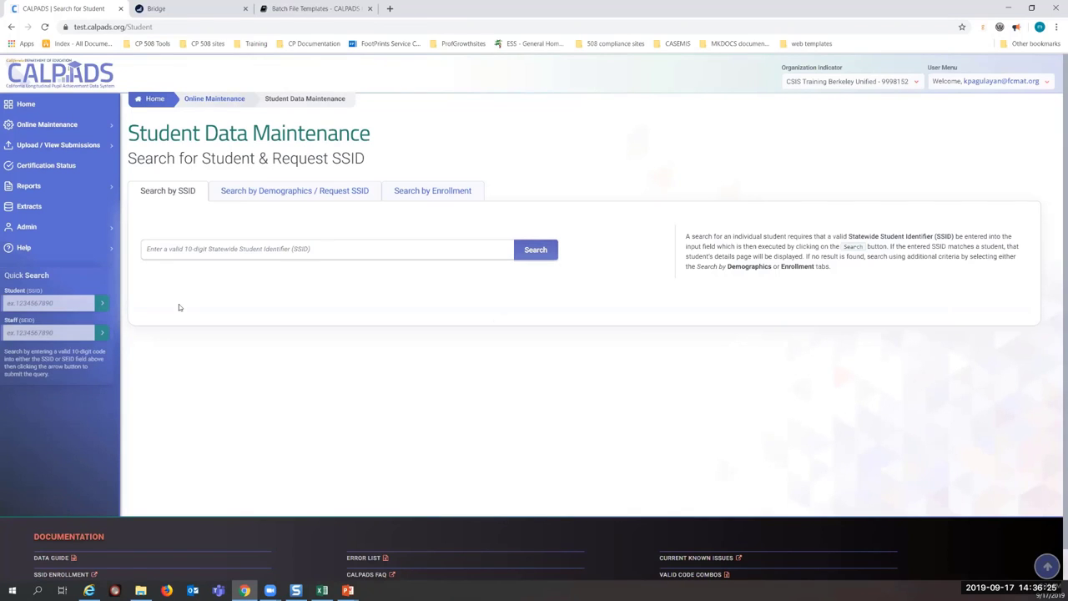
Search for the student by entering the SSID in Student Data Maintenance to open the Student Detail page
left_click(42, 125)
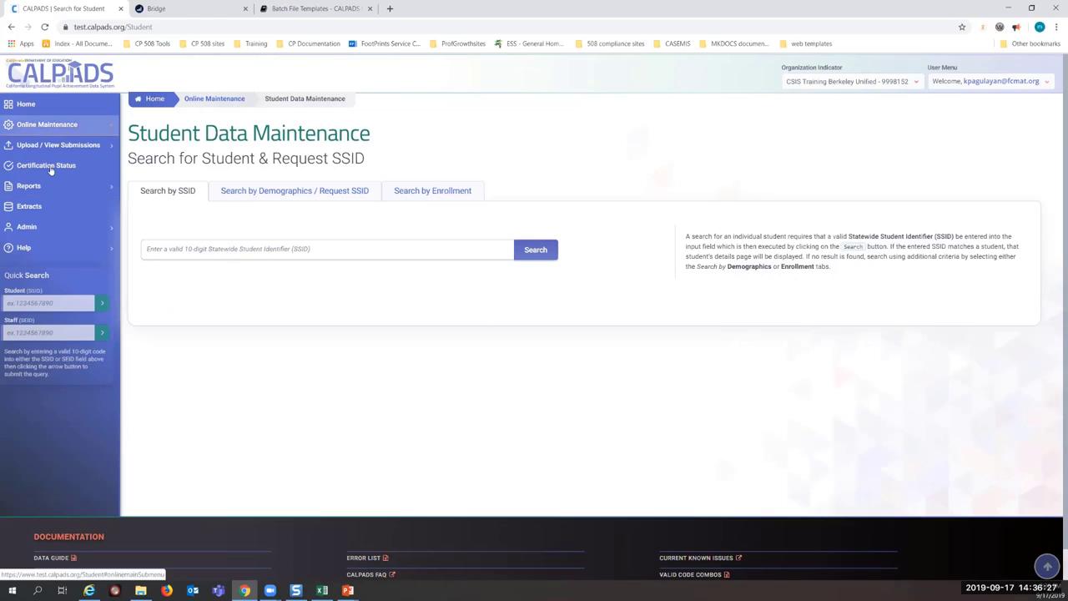
left_click(36, 144)
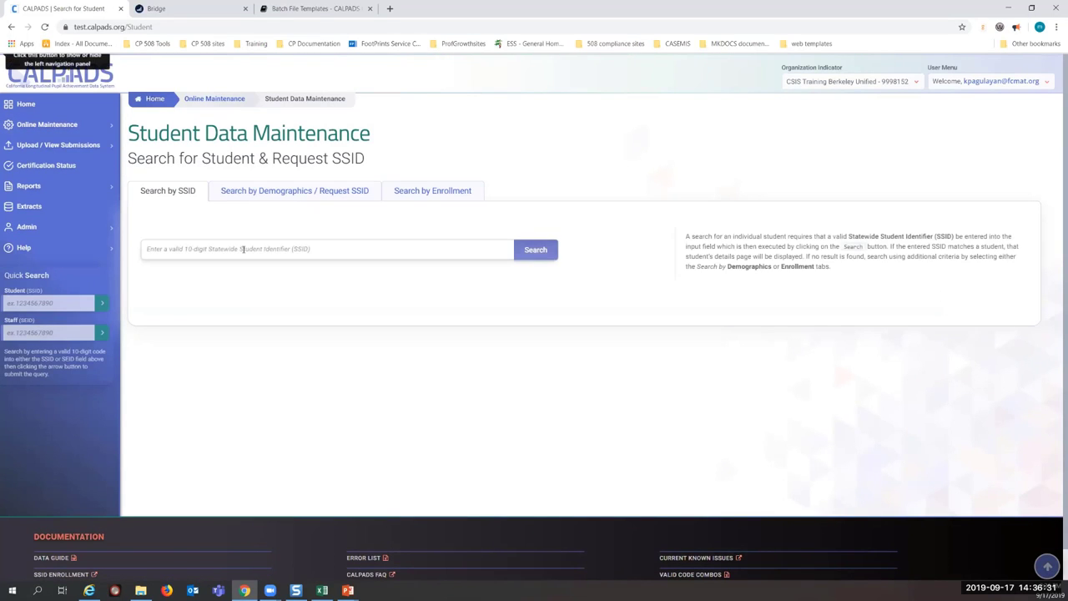
left_click(242, 250)
left_click(529, 253)
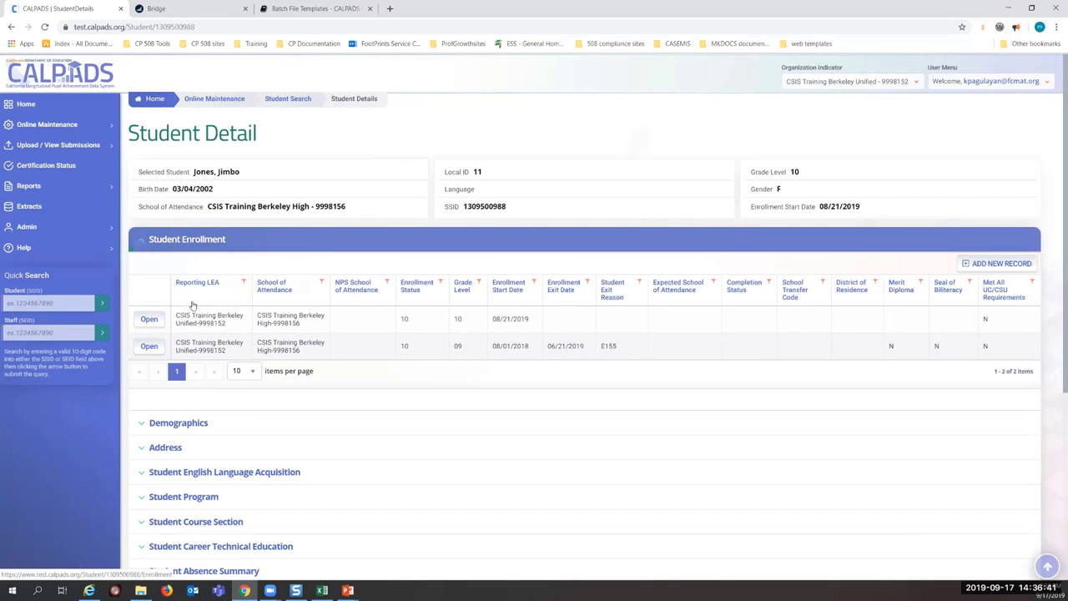
Open the student's Free Meal Program-181 record under Student Program and examine the Education Program Code options
scroll(192, 307, "down", 2)
left_click(192, 237)
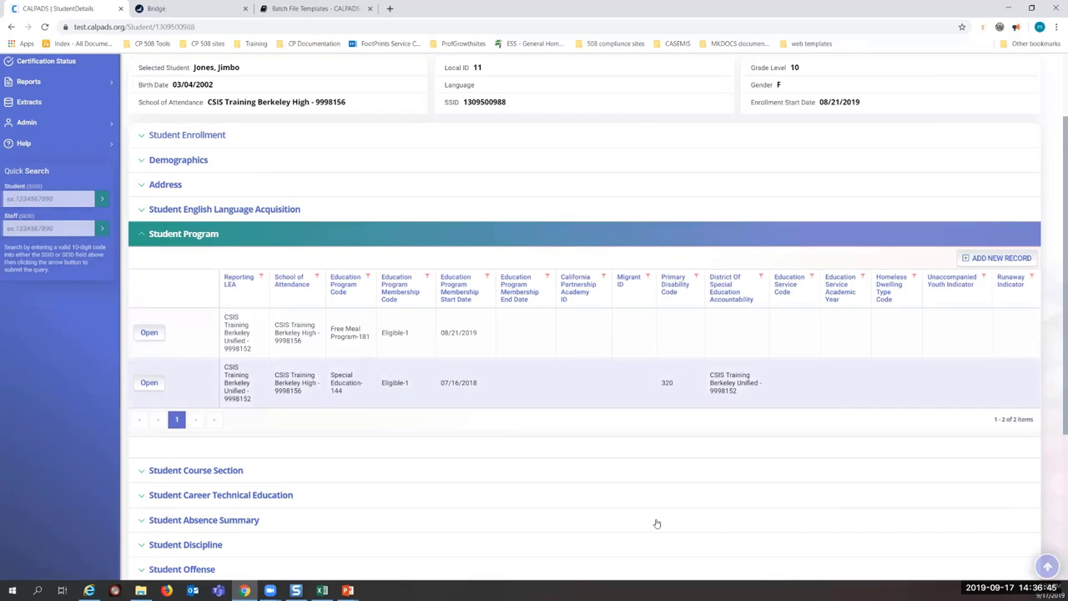
left_click(148, 332)
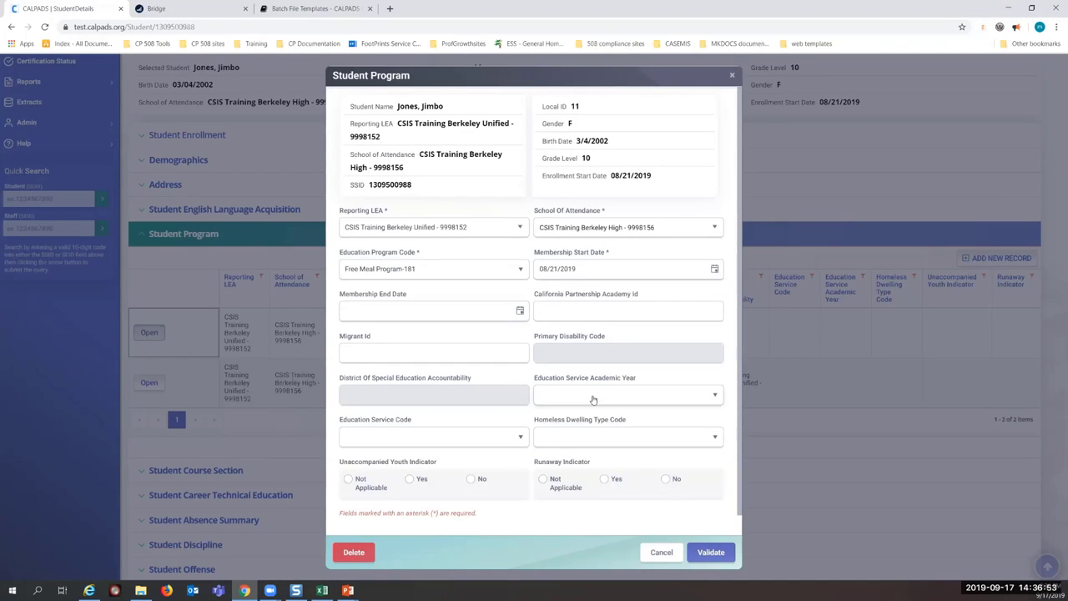
left_click(480, 268)
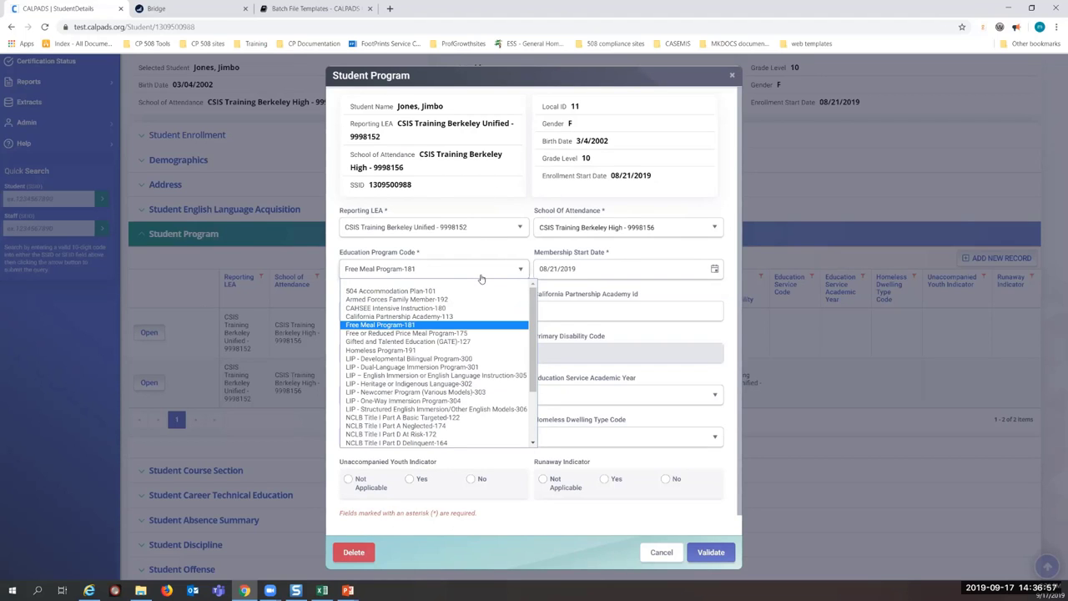
left_click(481, 277)
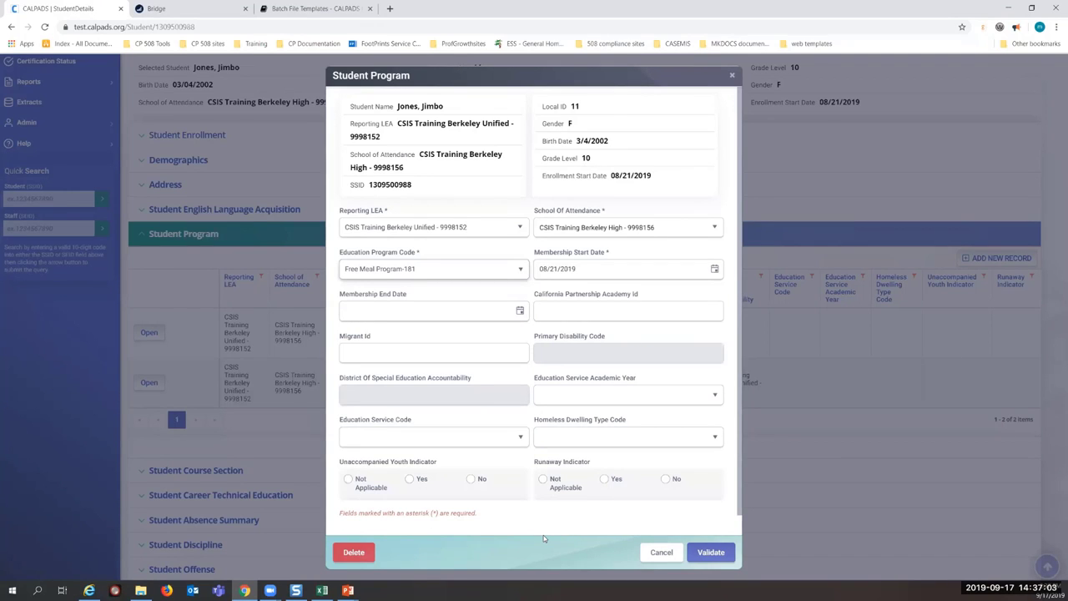
left_click(456, 269)
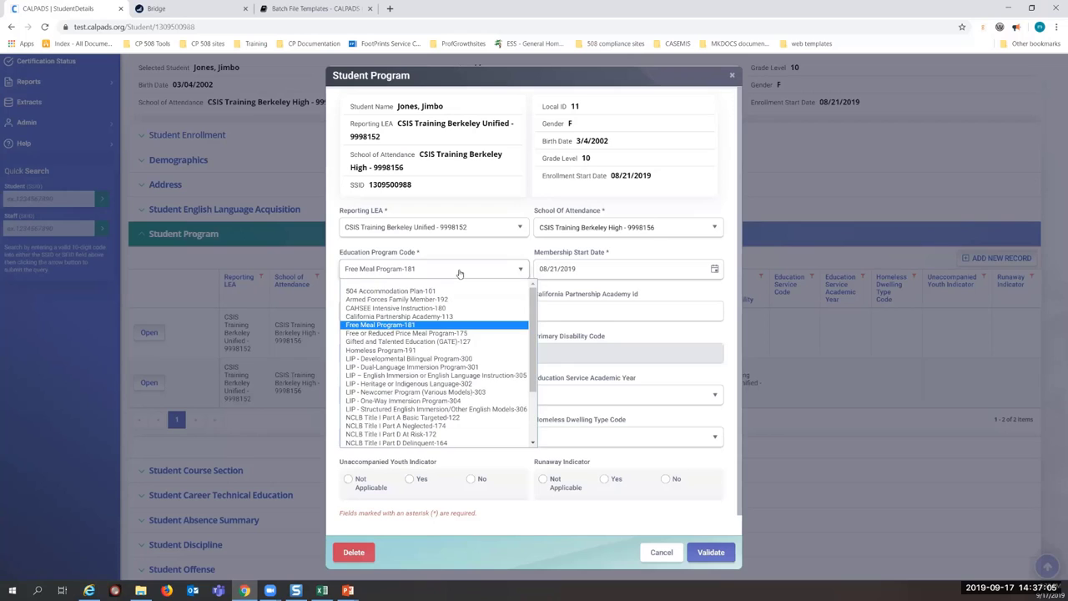
left_click(453, 325)
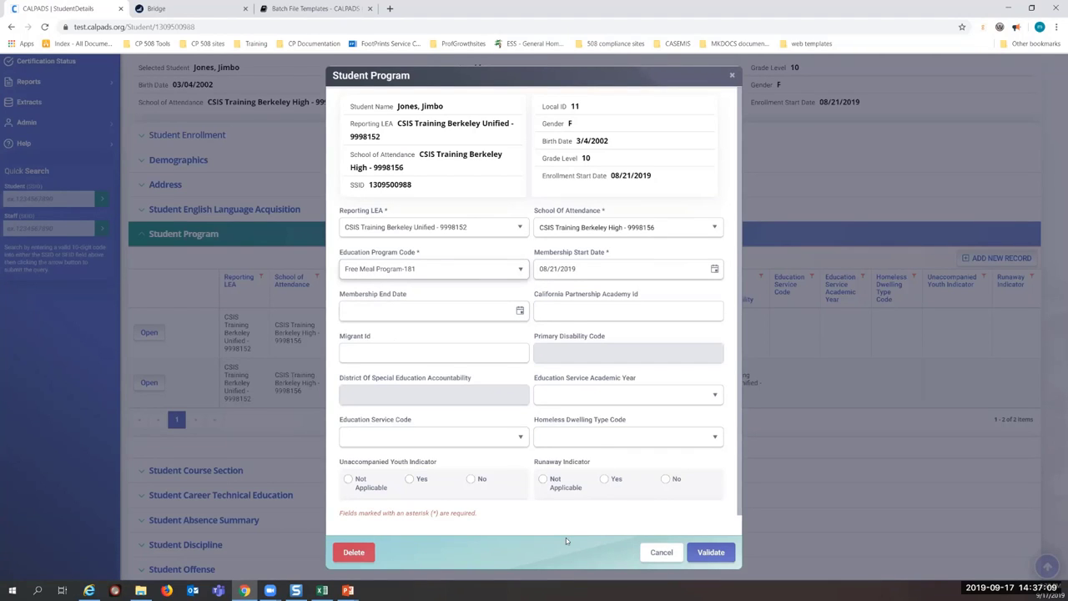
Set the Education Program Code to Homeless Program-191 and check the Homeless Dwelling Type Code options and the Unaccompanied Youth Indicator
left_click(473, 271)
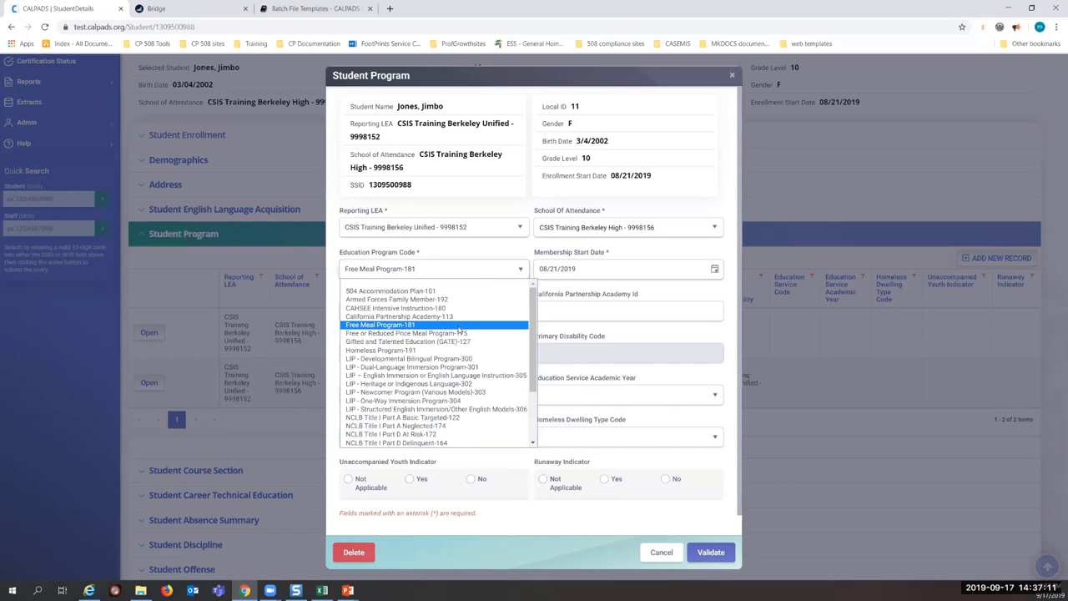
left_click(448, 351)
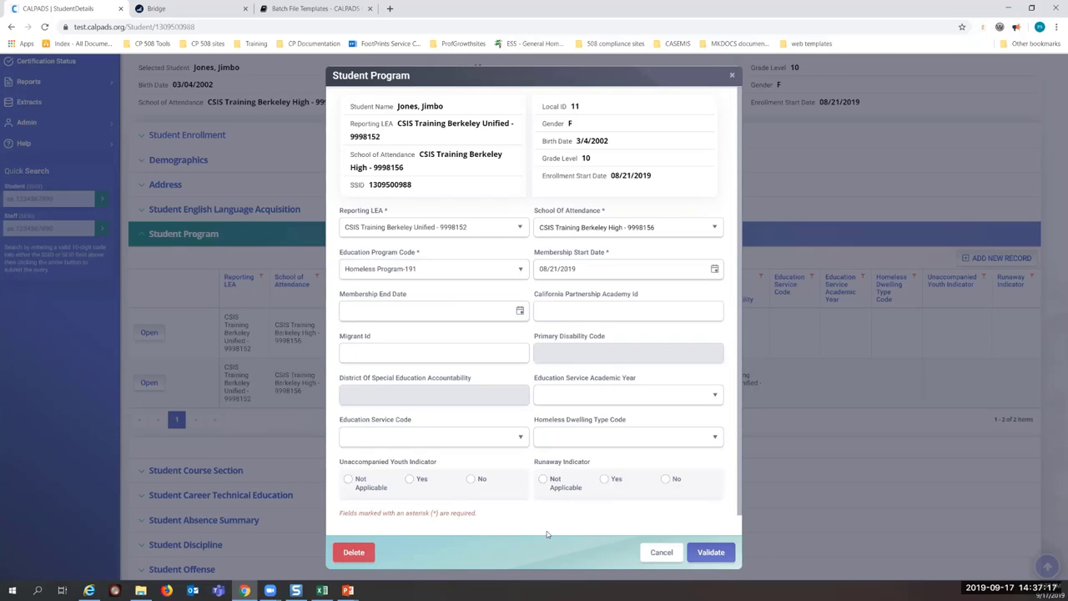
left_click(585, 443)
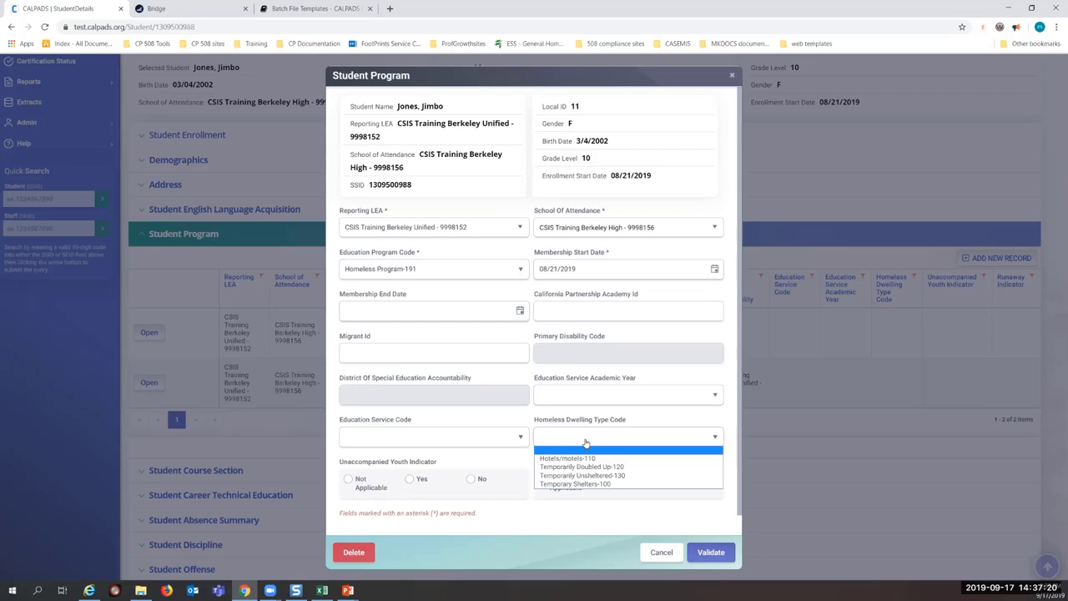
left_click(519, 543)
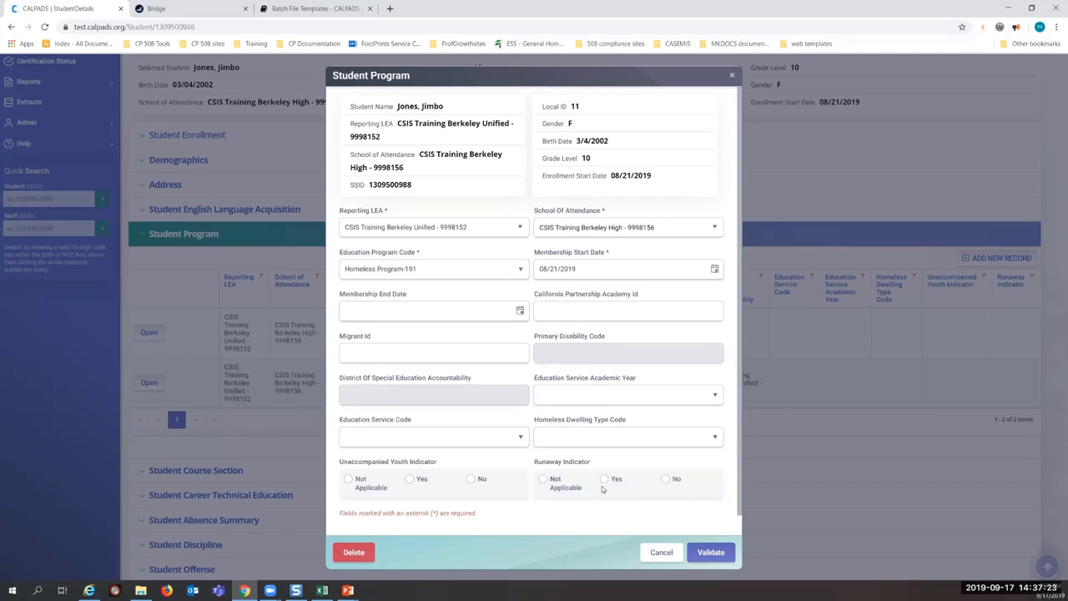
left_click(410, 480)
Change the Education Program Code to California Partnership Academy-113 and go to the California Partnership Academy Id field
left_click(434, 268)
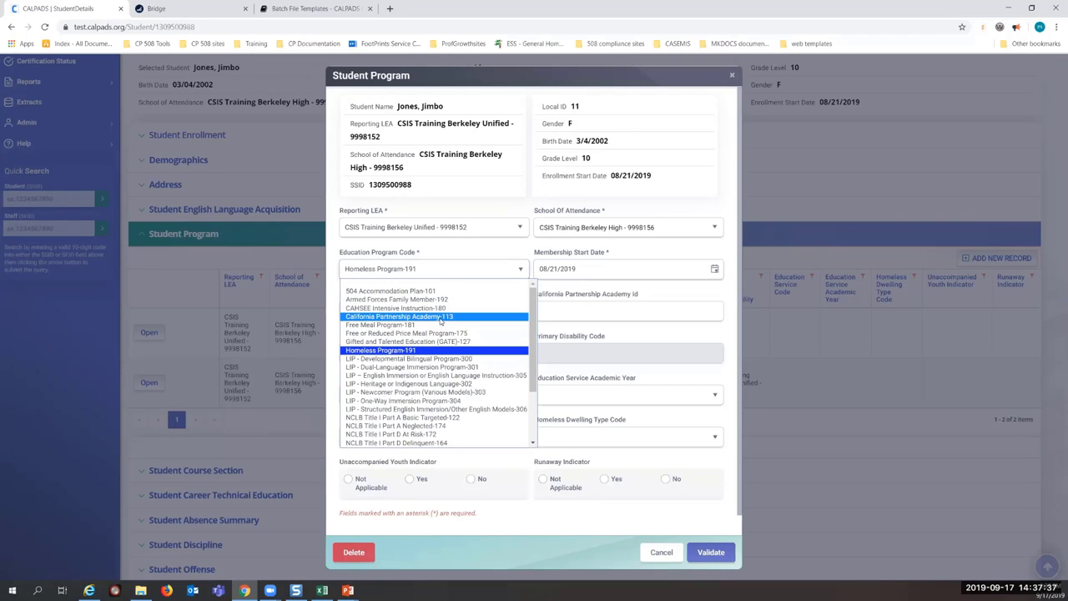
left_click(441, 320)
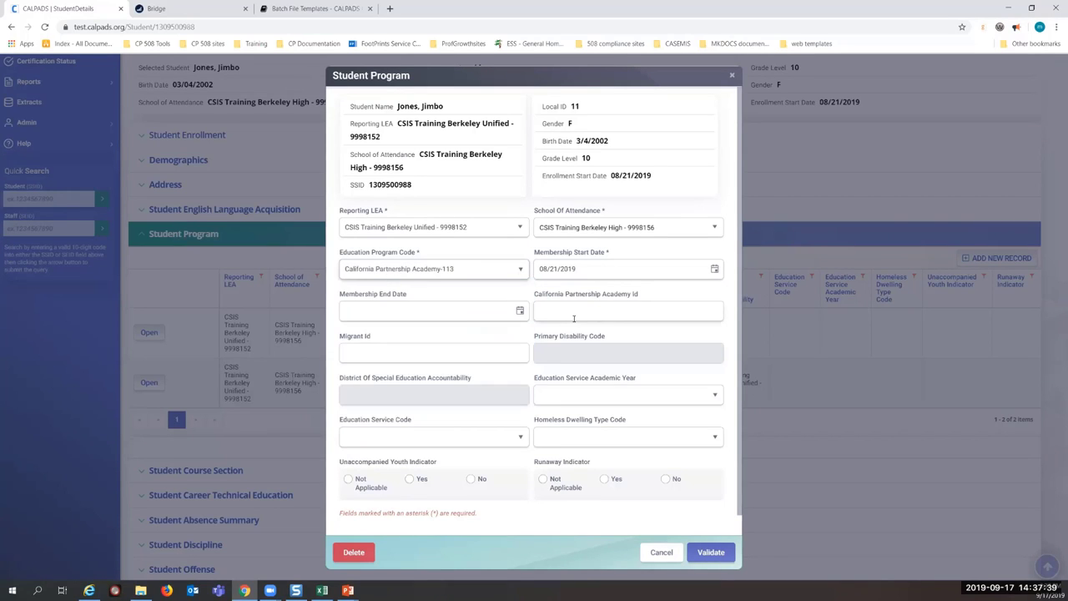
left_click(635, 307)
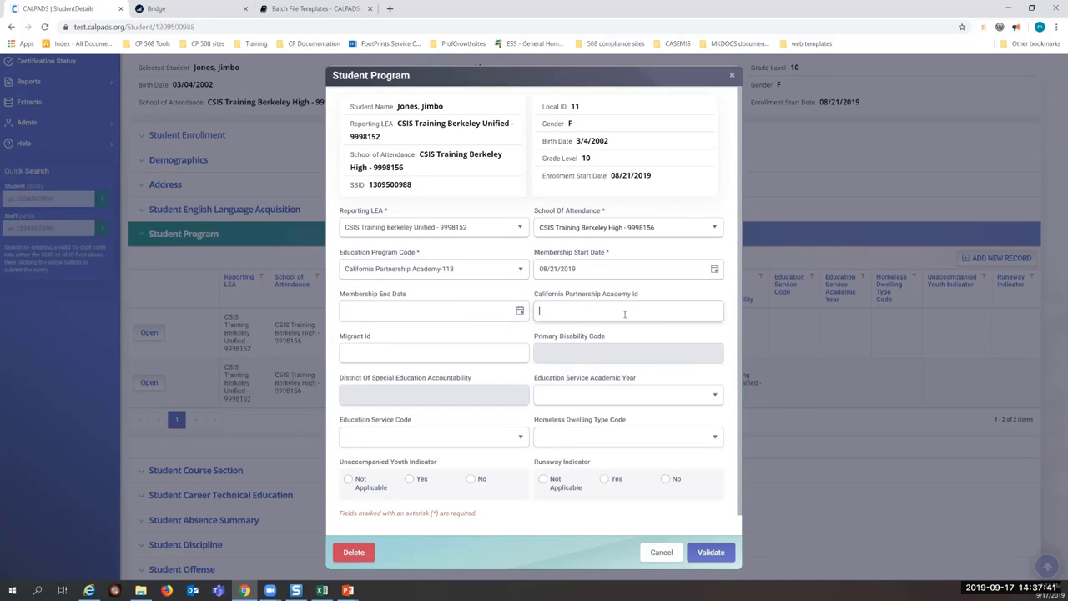
Switch the Education Program Code to Title I Part C Migrant-135 and check the Migrant Id, Education Service Academic Year and Education Service Code fields
left_click(457, 277)
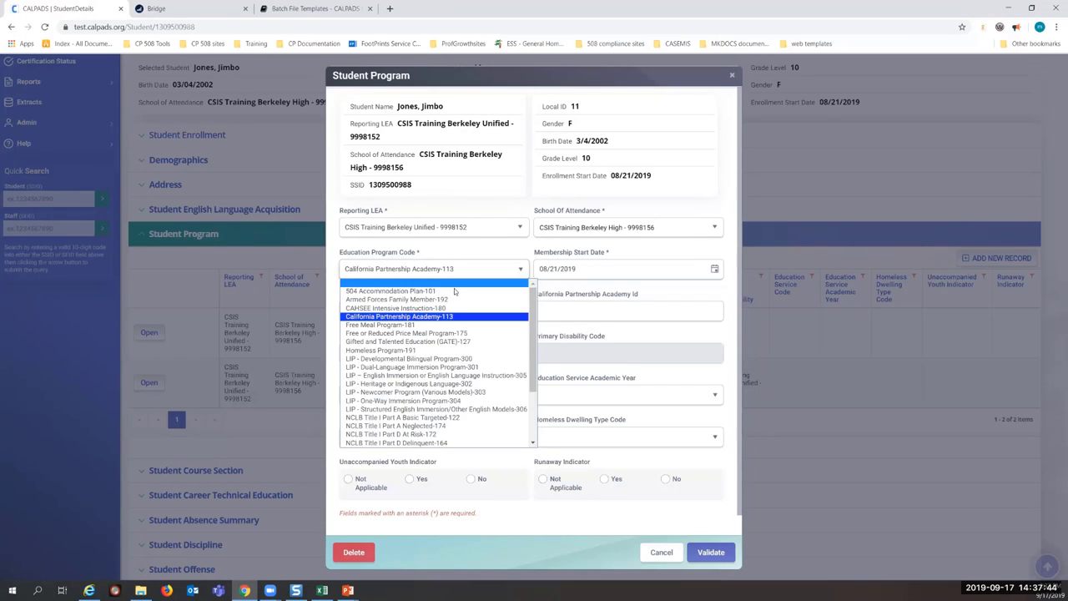
scroll(447, 424, "down", 3)
left_click(446, 434)
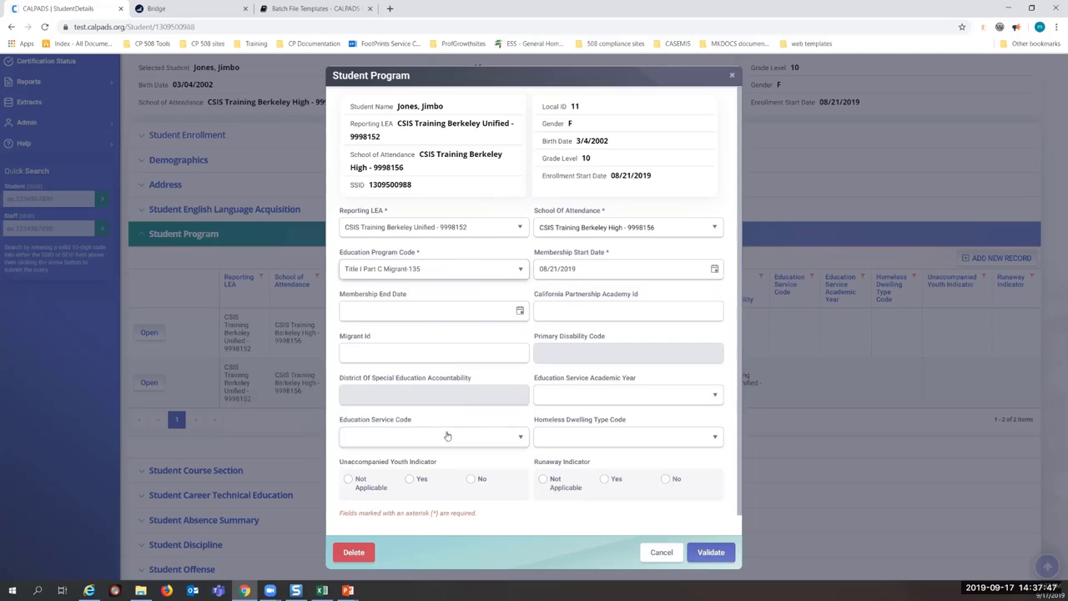
left_click(453, 356)
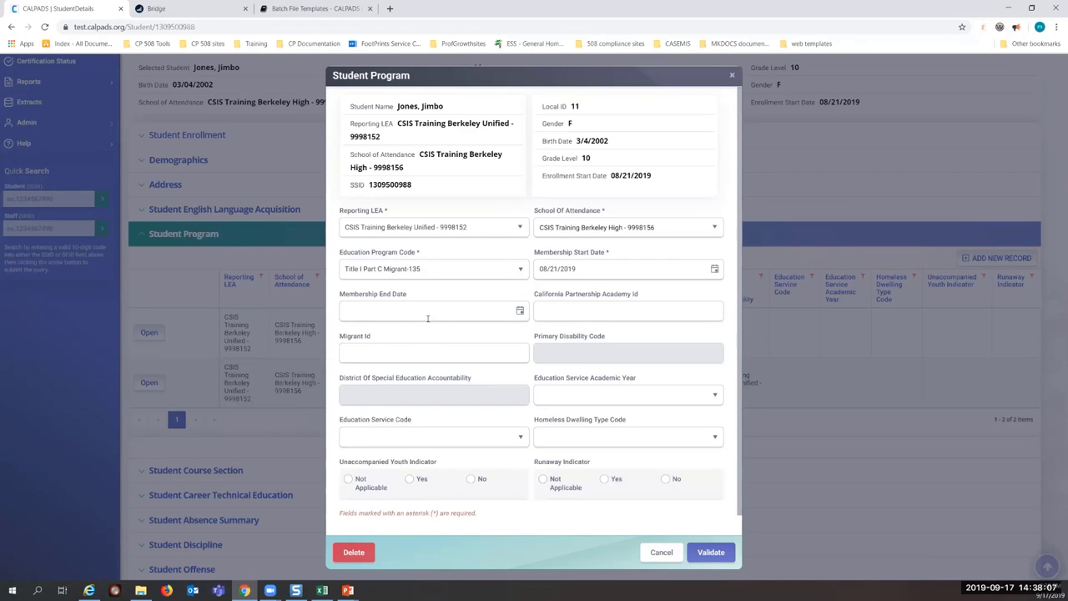
left_click(582, 404)
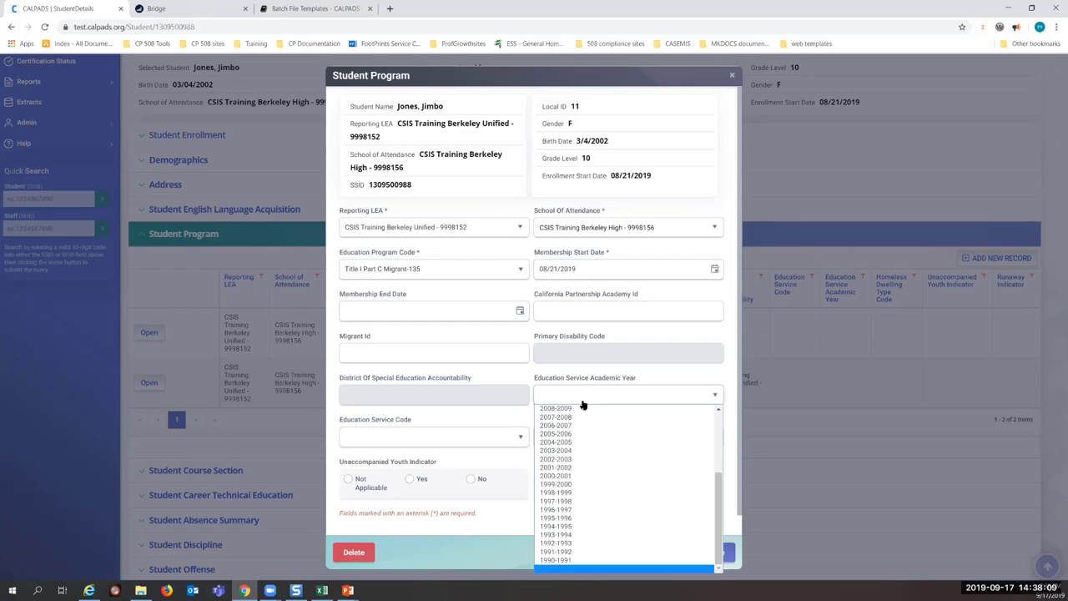
left_click(582, 404)
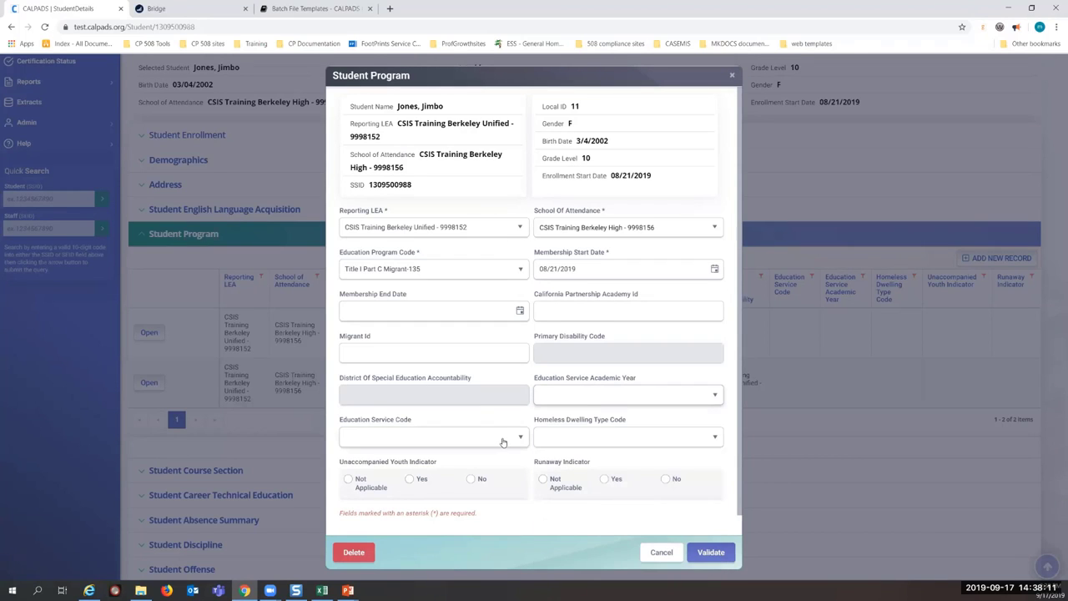
left_click(504, 439)
left_click(502, 439)
left_click(503, 439)
Try NCLB Title I Part A Basic Targeted-122 as the Education Program Code, then close the program record without saving
left_click(484, 268)
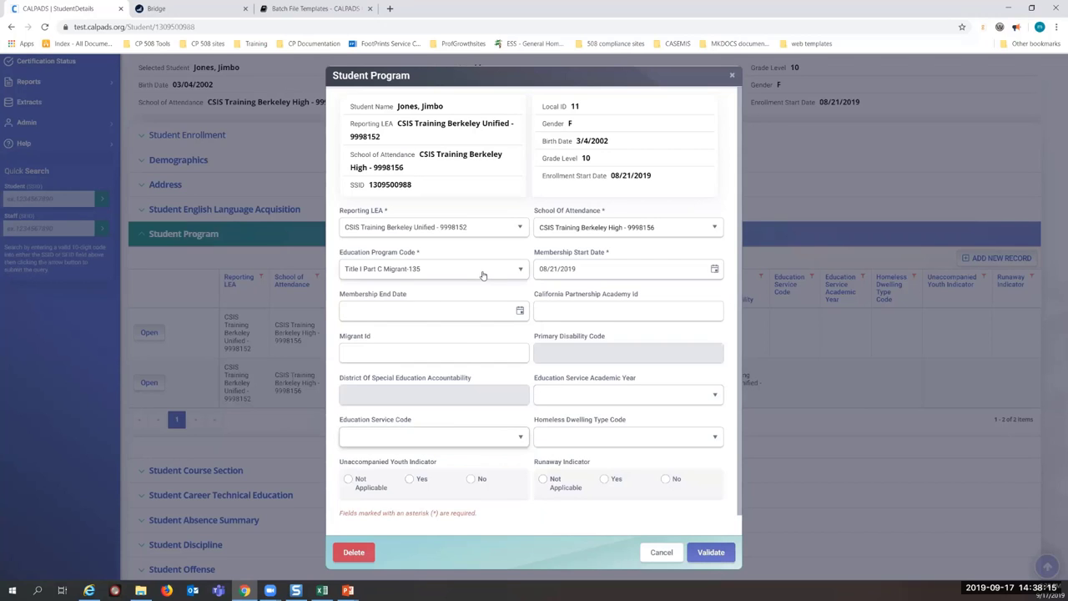
left_click(484, 268)
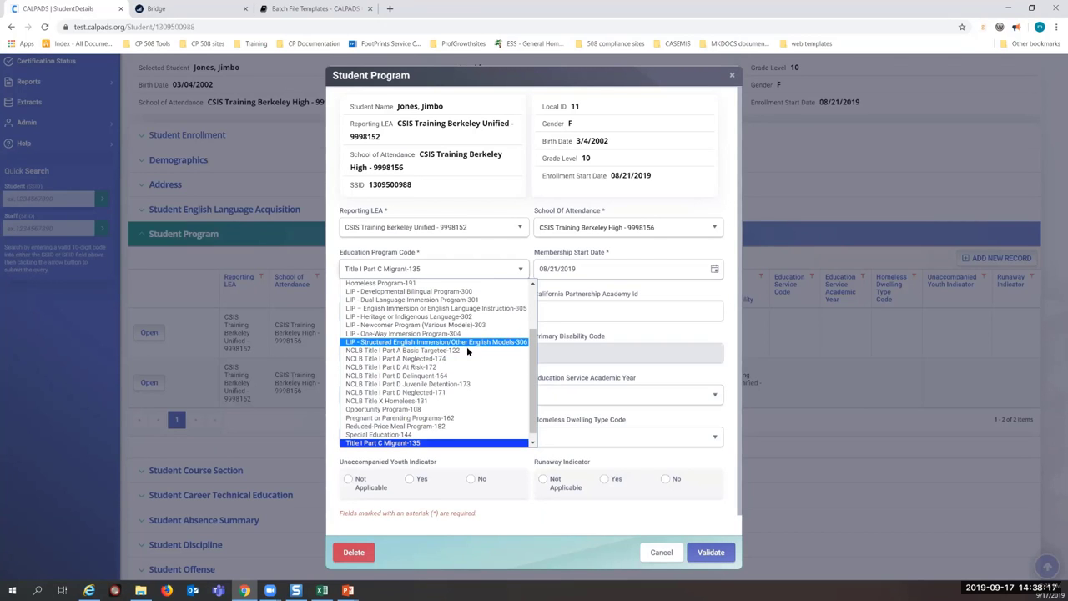
left_click(464, 350)
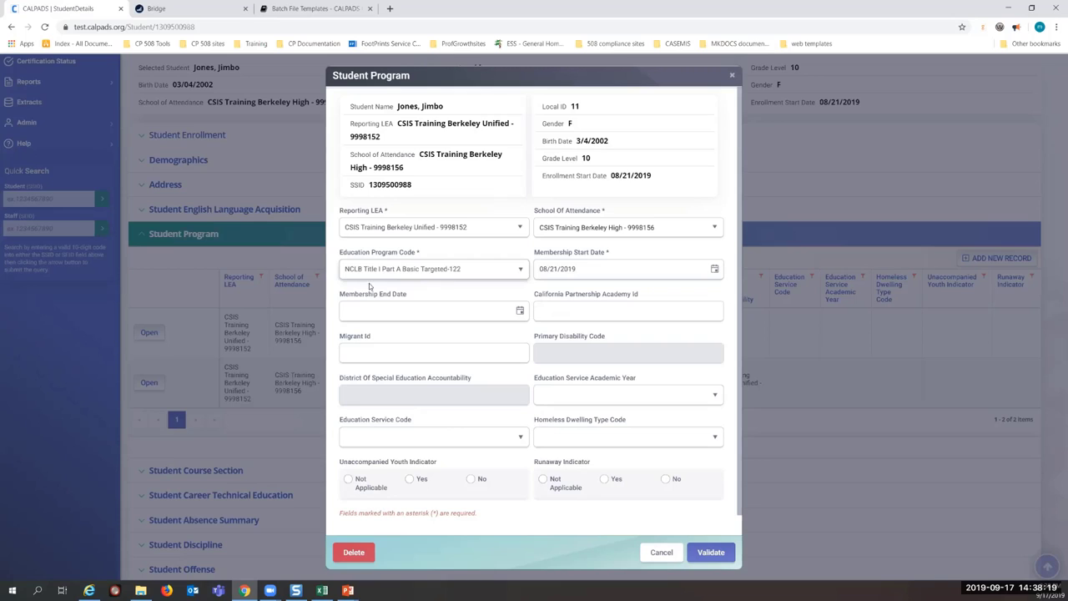
left_click(528, 525)
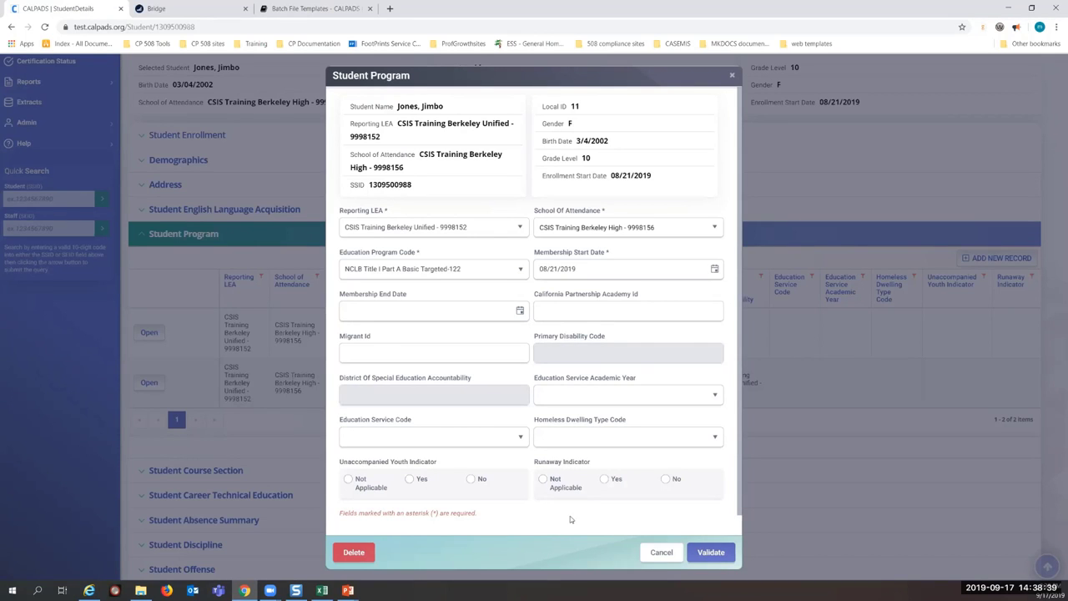
left_click(660, 553)
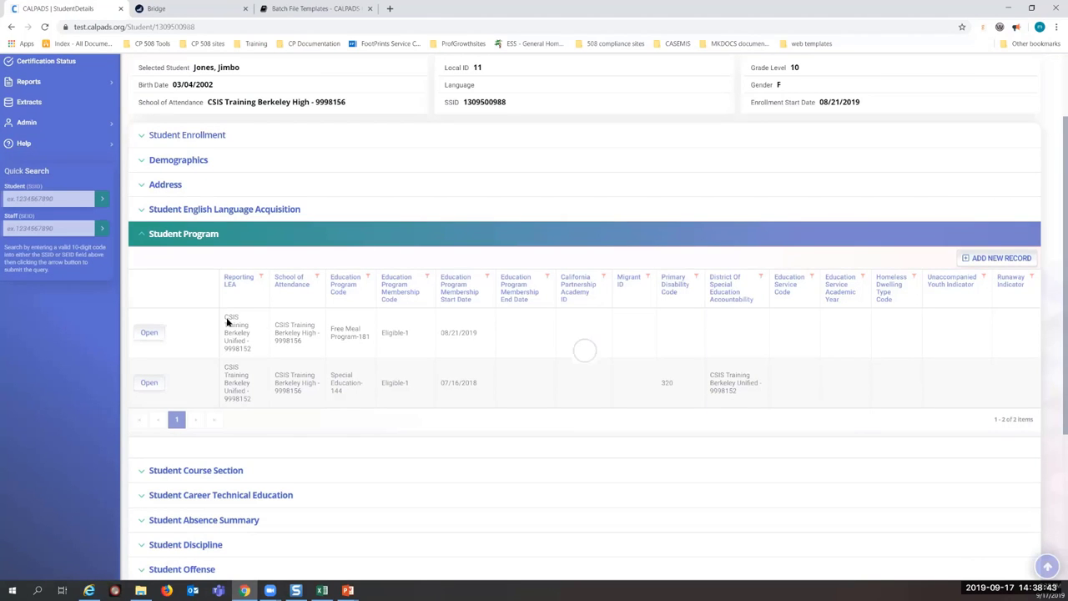
Open the File Upload page and set the file type to Student Program-SPRG
scroll(208, 235, "up", 2)
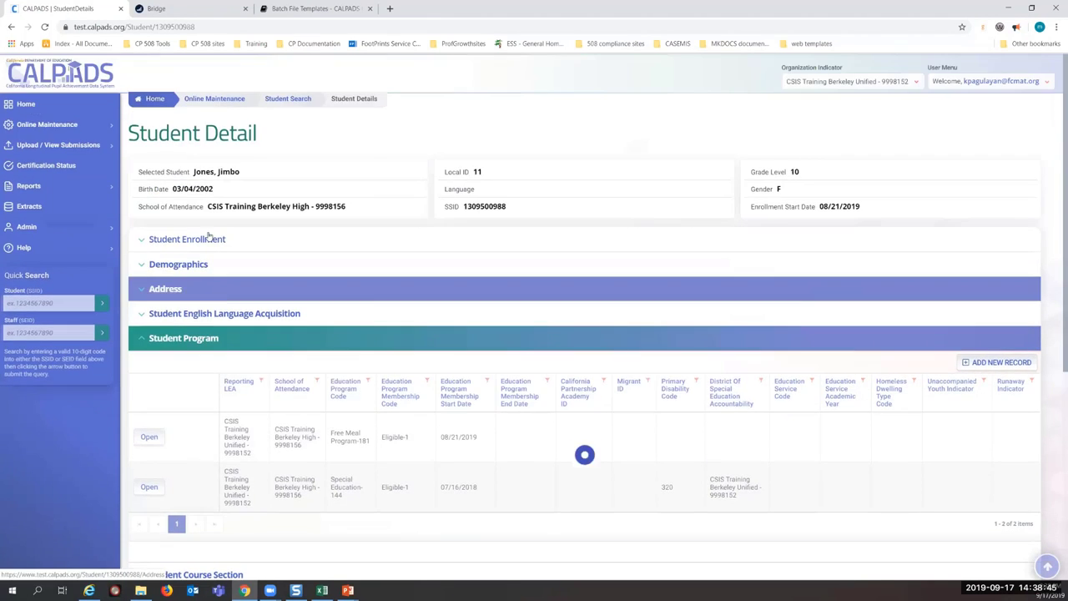
left_click(46, 147)
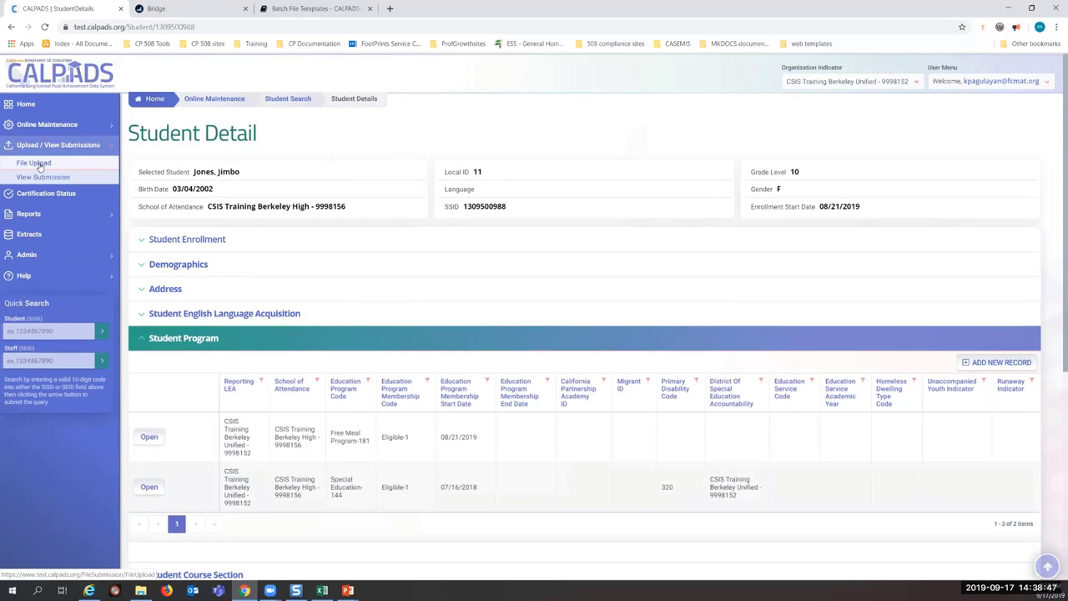
left_click(37, 165)
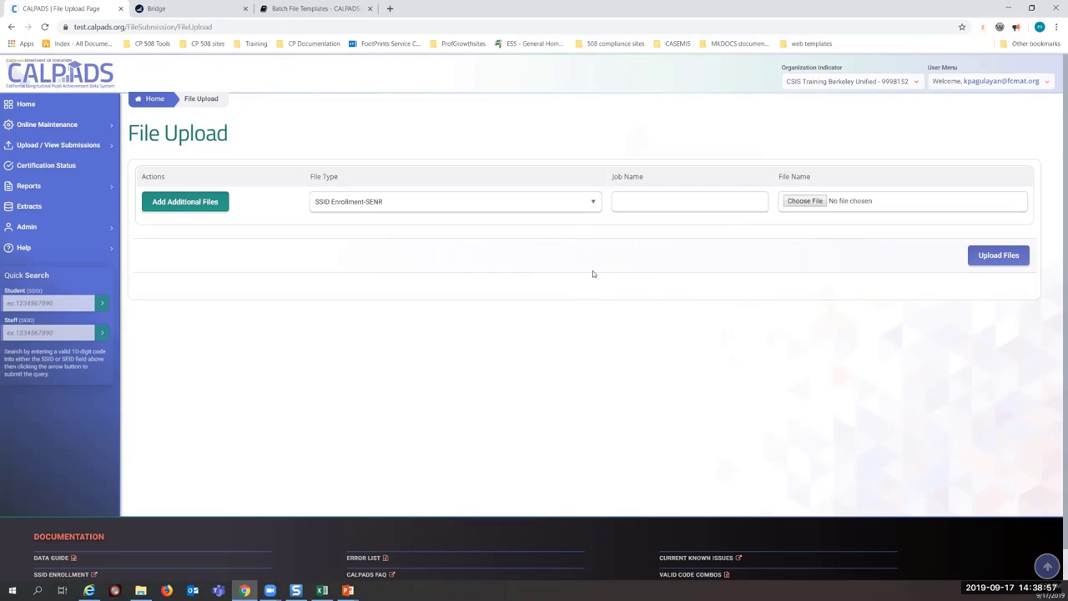
left_click(589, 205)
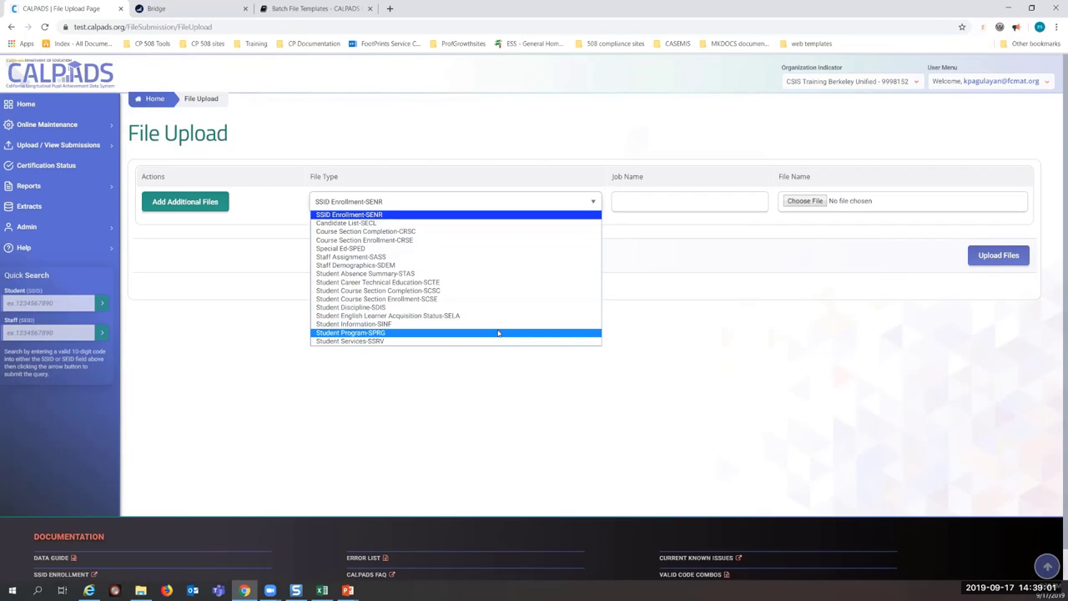
left_click(501, 332)
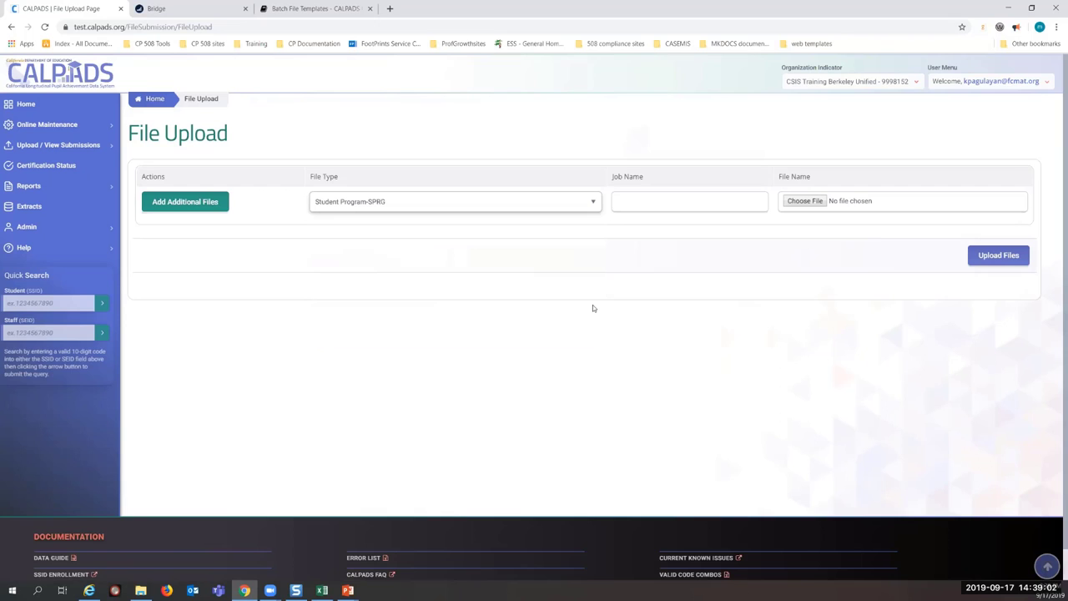
Choose SPRGFileFinal.xlsx as the file for the Student Program upload and enter the job name "test"
left_click(805, 209)
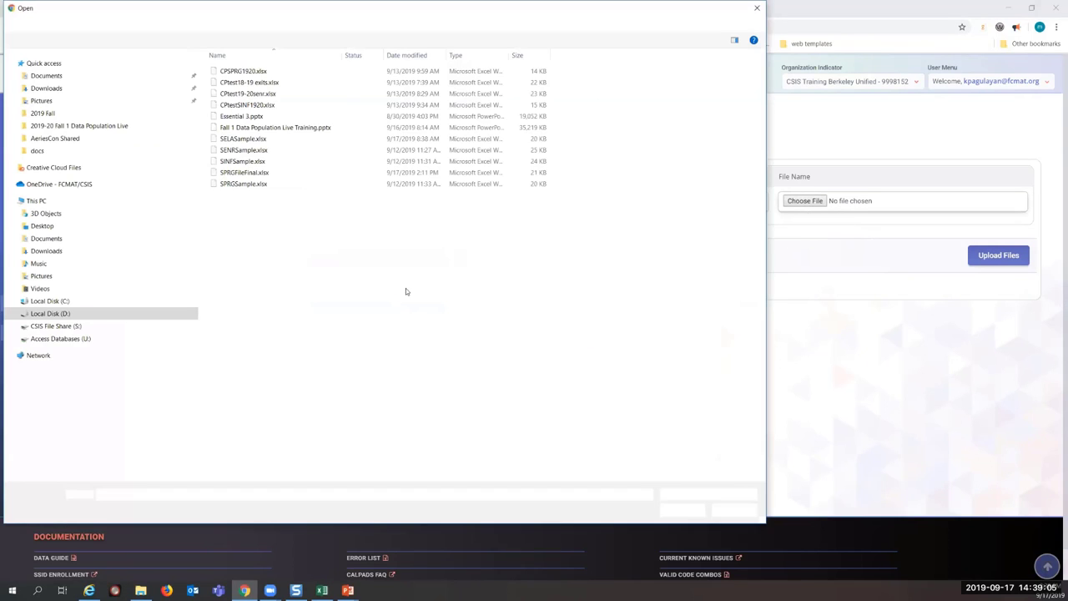
left_click(243, 172)
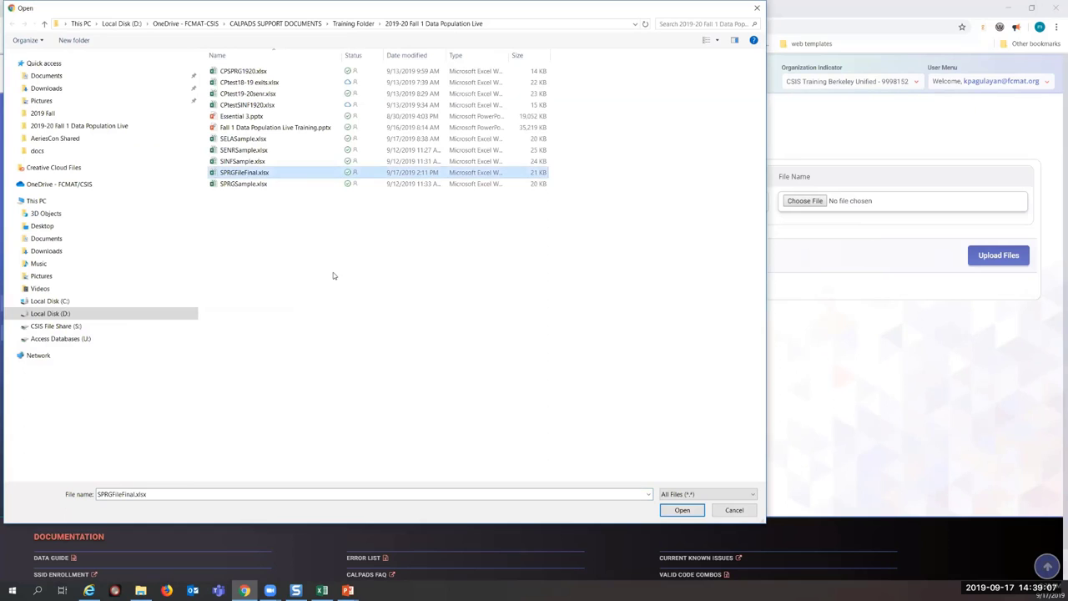
left_click(682, 509)
left_click(641, 202)
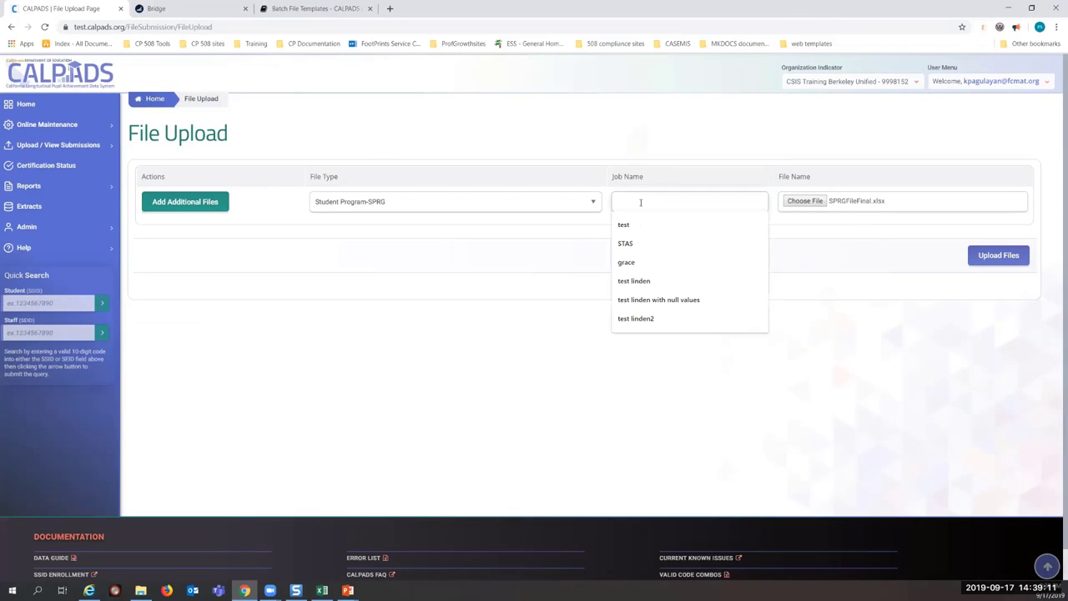
left_click(639, 227)
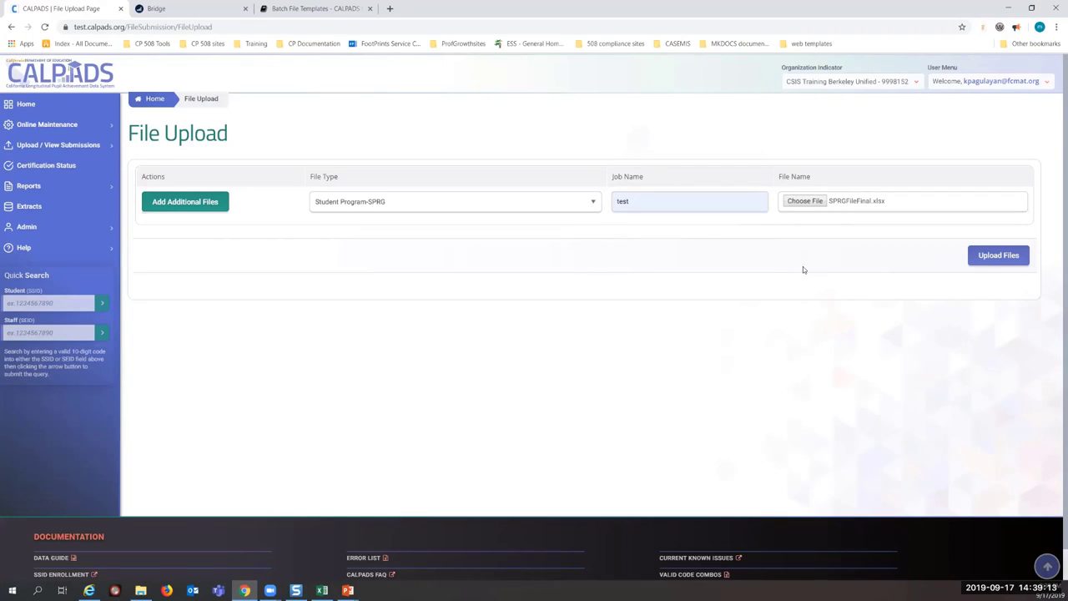
Add a second file row to the upload and set its file type to Student English Learner Acquisition Status-SELA
left_click(200, 209)
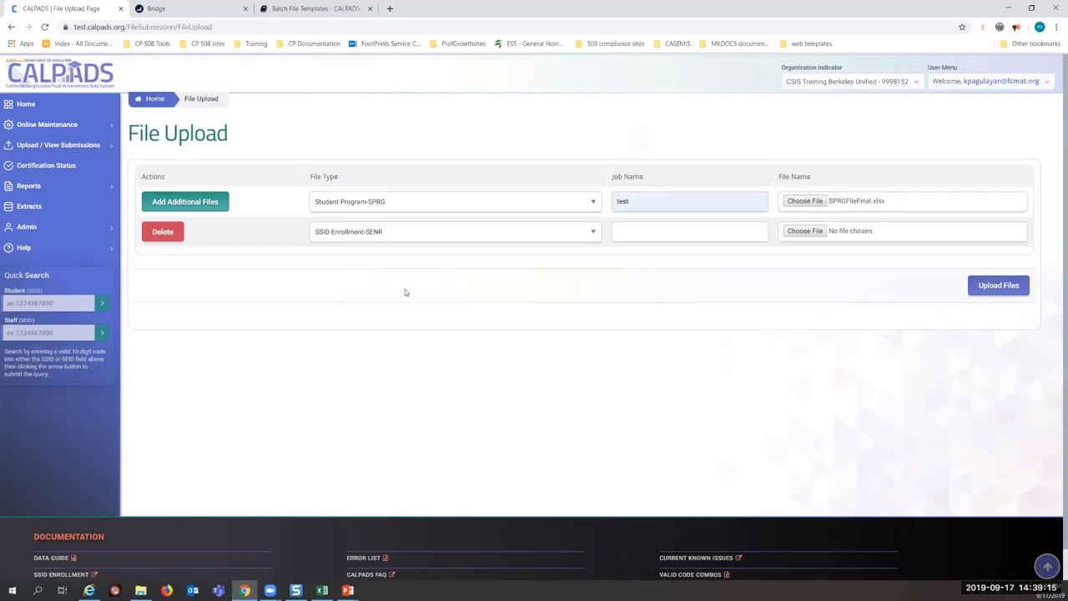
left_click(398, 239)
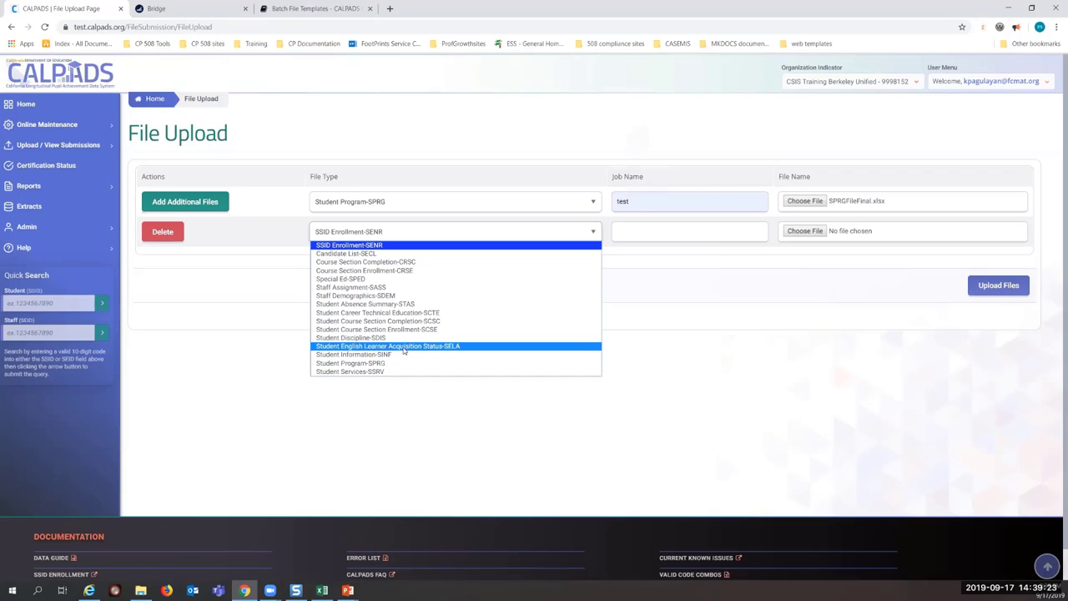
left_click(403, 347)
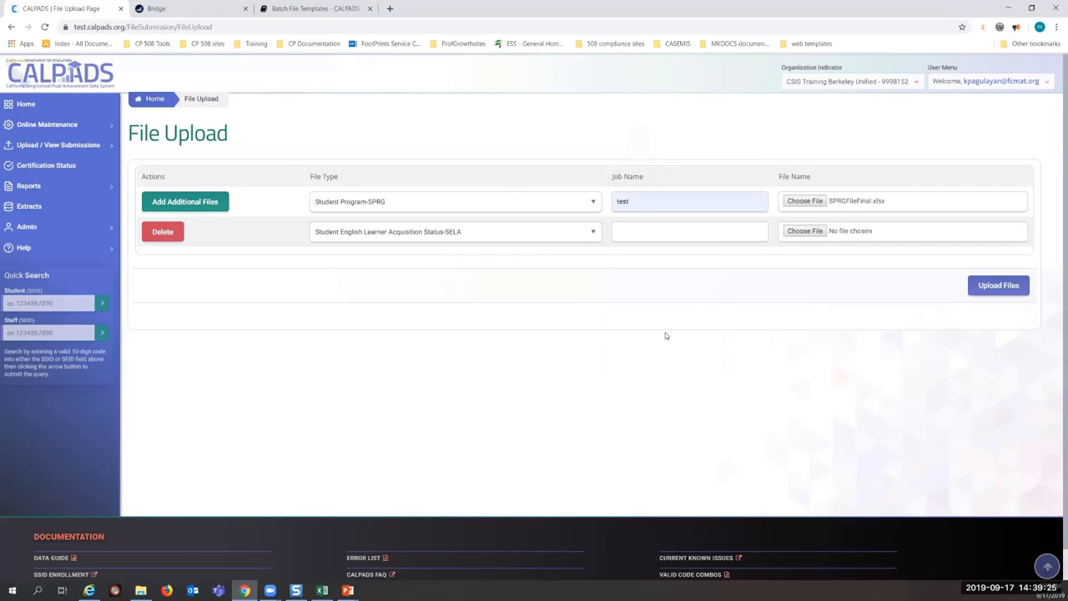
Choose SELASample.xlsx as the file for the English Learner Acquisition Status row and enter the job name "test sela"
left_click(696, 233)
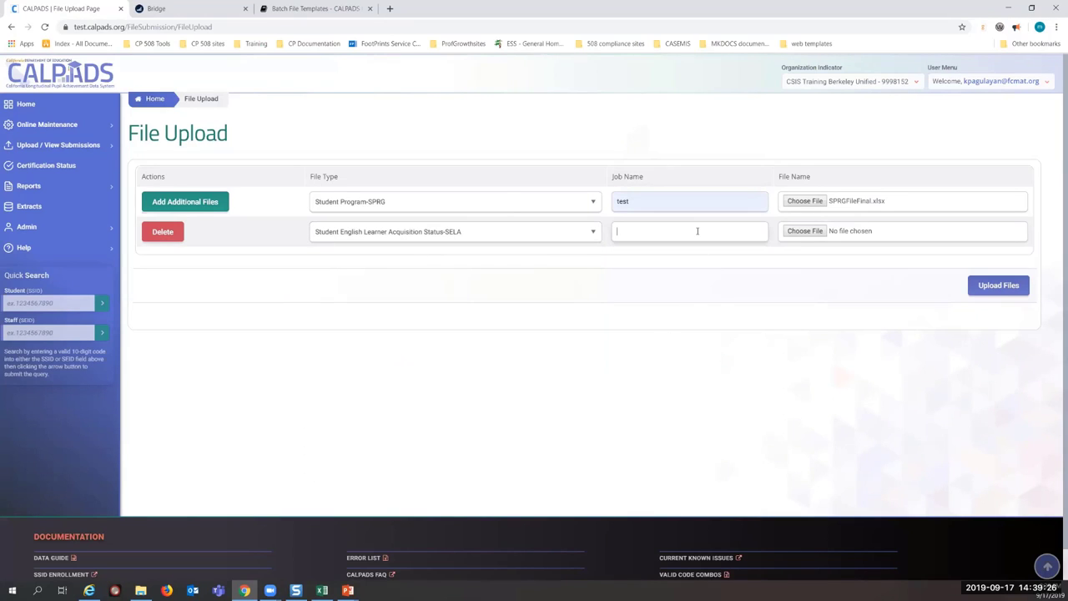
left_click(641, 306)
left_click(803, 230)
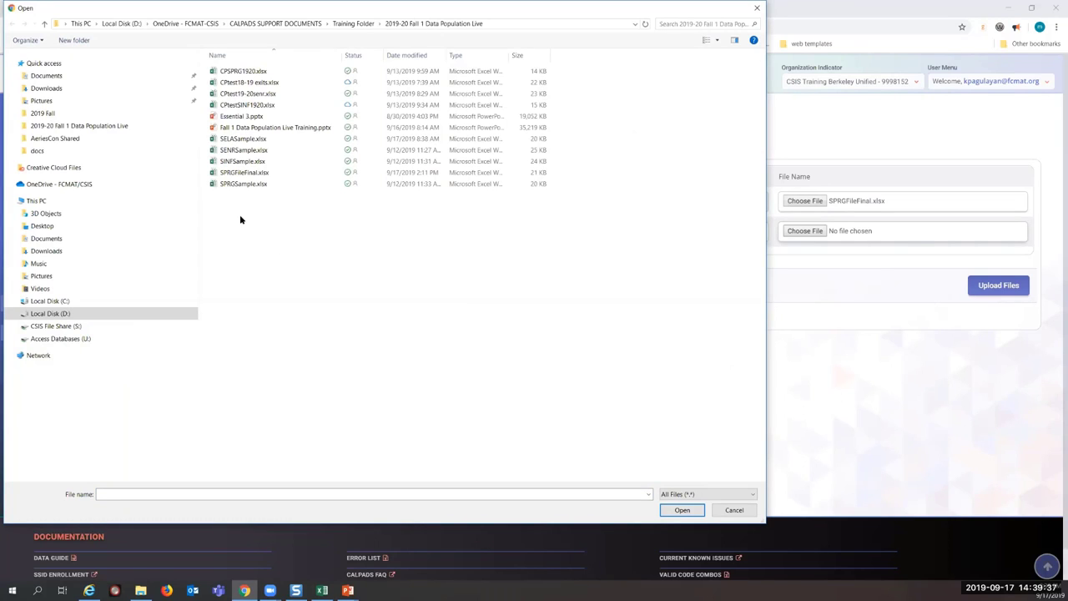
left_click(243, 138)
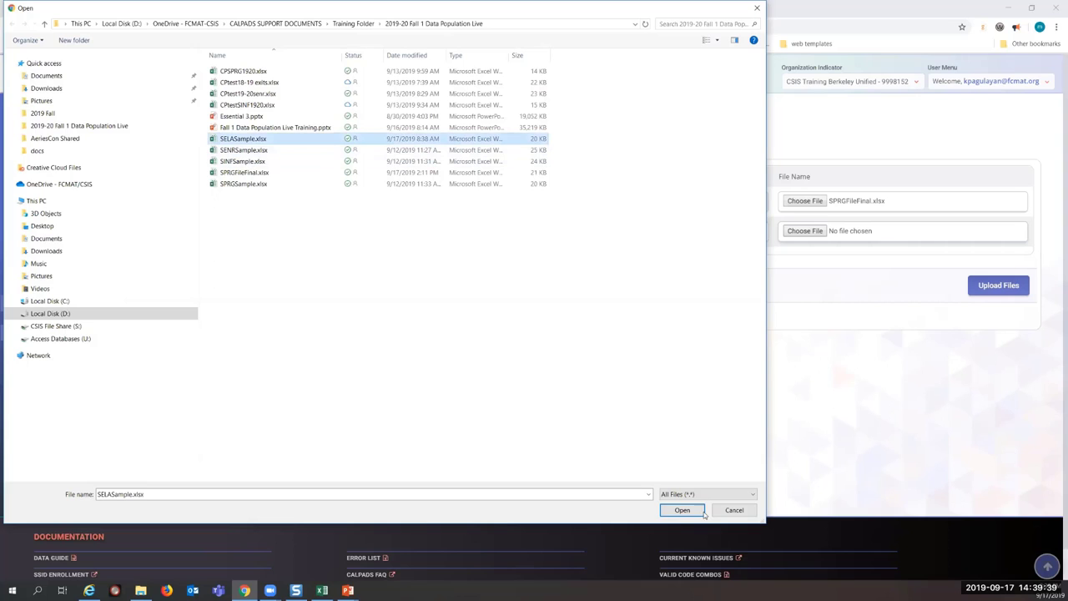
left_click(682, 509)
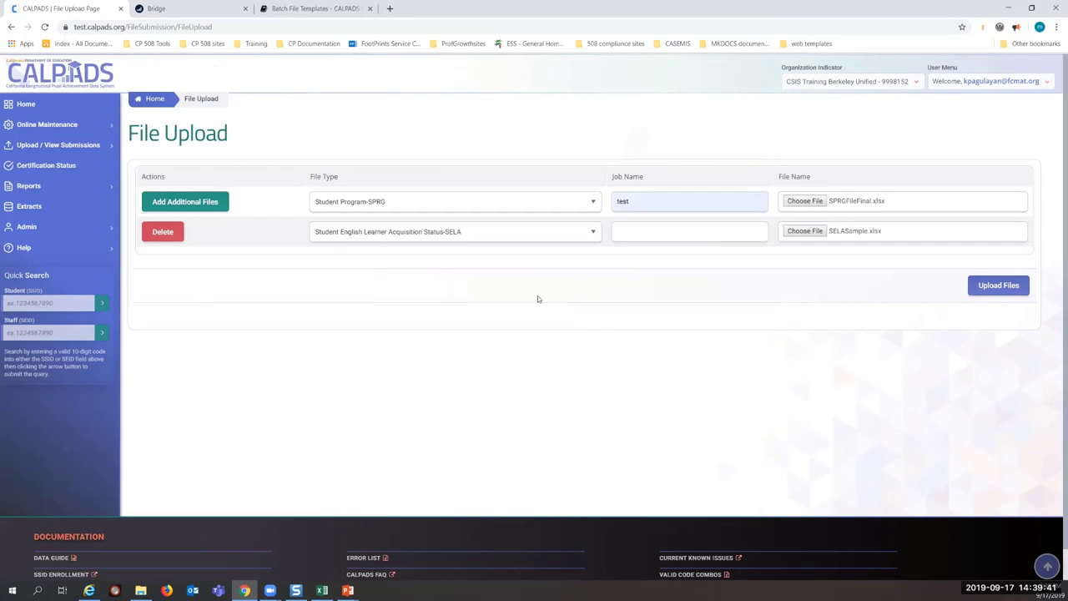
left_click(645, 233)
type("test sela")
Upload both the SPRG and SELA files, and refresh the submission results with the existing filter
left_click(1007, 302)
left_click(1004, 287)
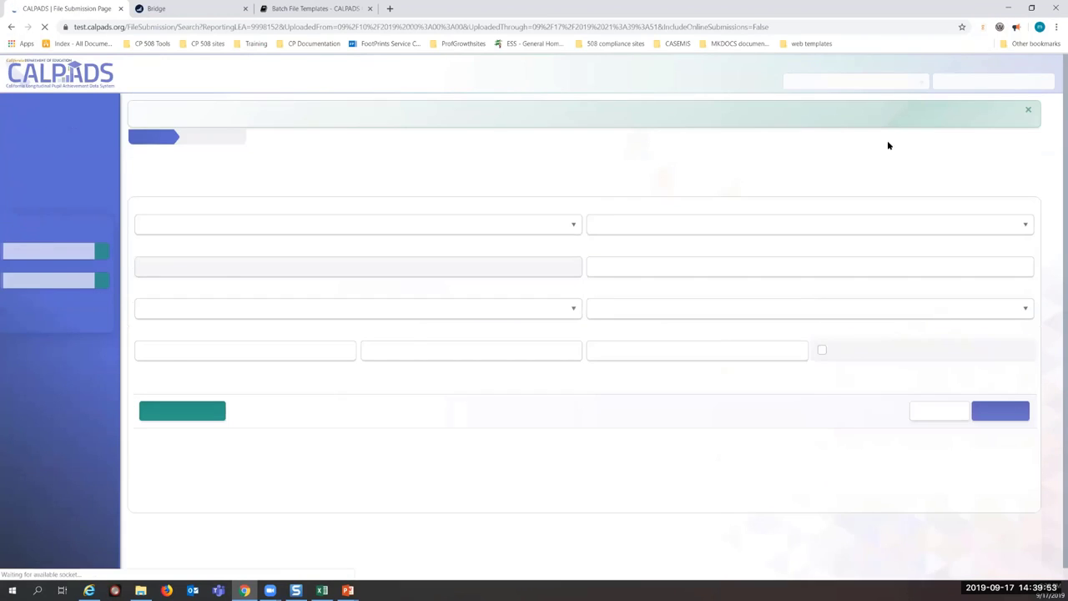
left_click(1027, 113)
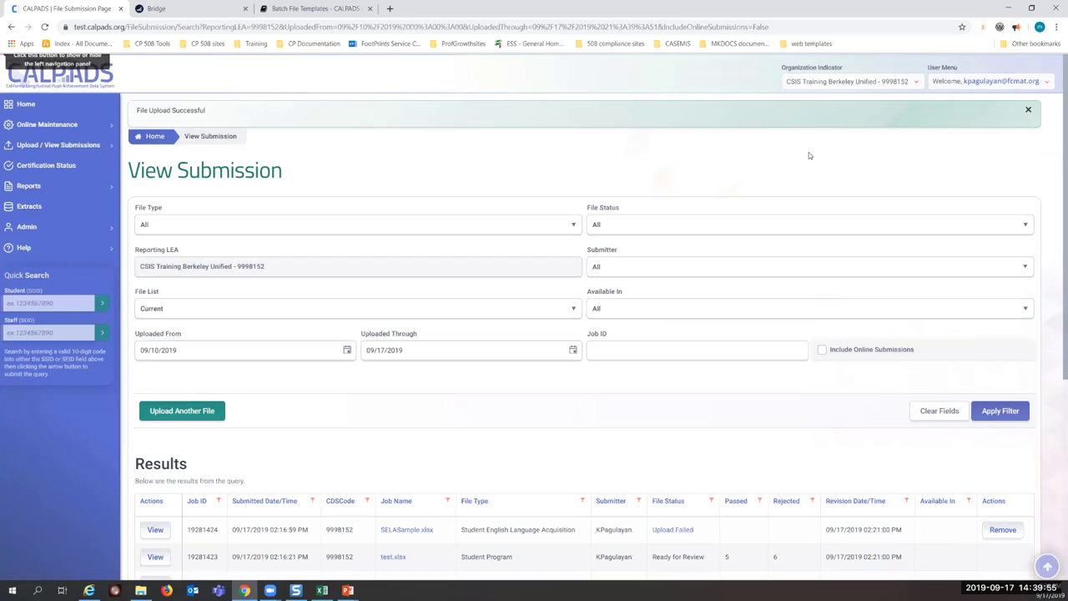
scroll(644, 236, "down", 2)
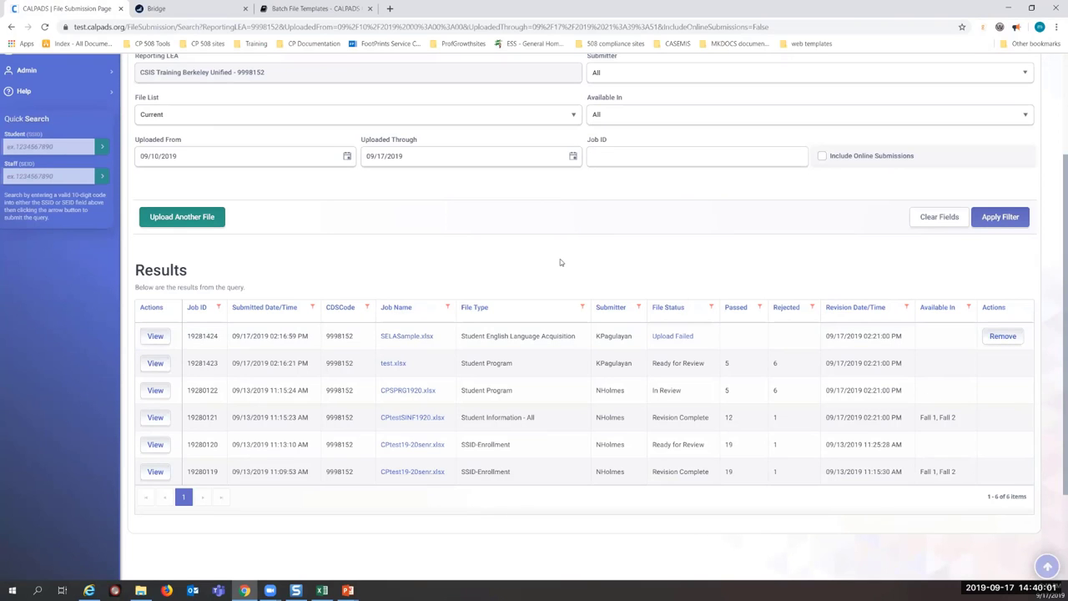
left_click(995, 217)
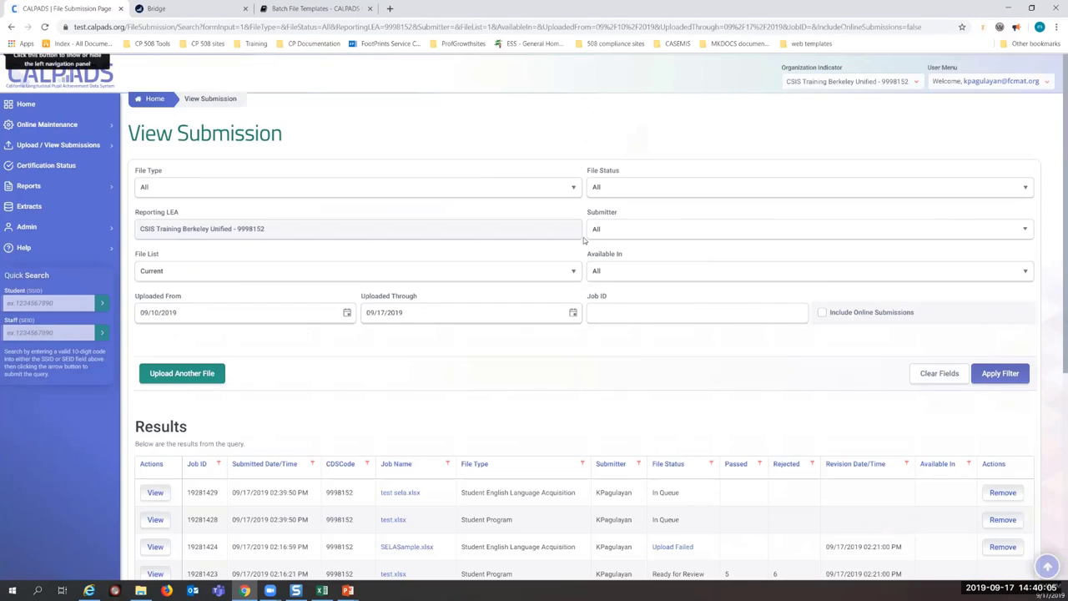
Open the details of the Student Program submission submitted at 02:16:21 PM on 09/17/2019 and review its error summary and error list
scroll(583, 239, "down", 5)
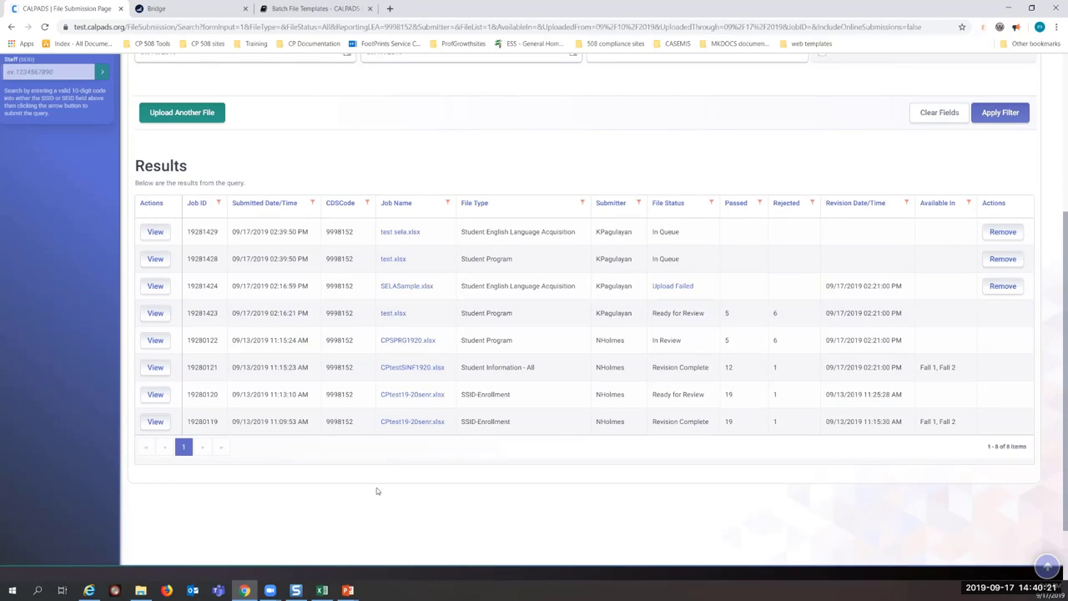
left_click(157, 314)
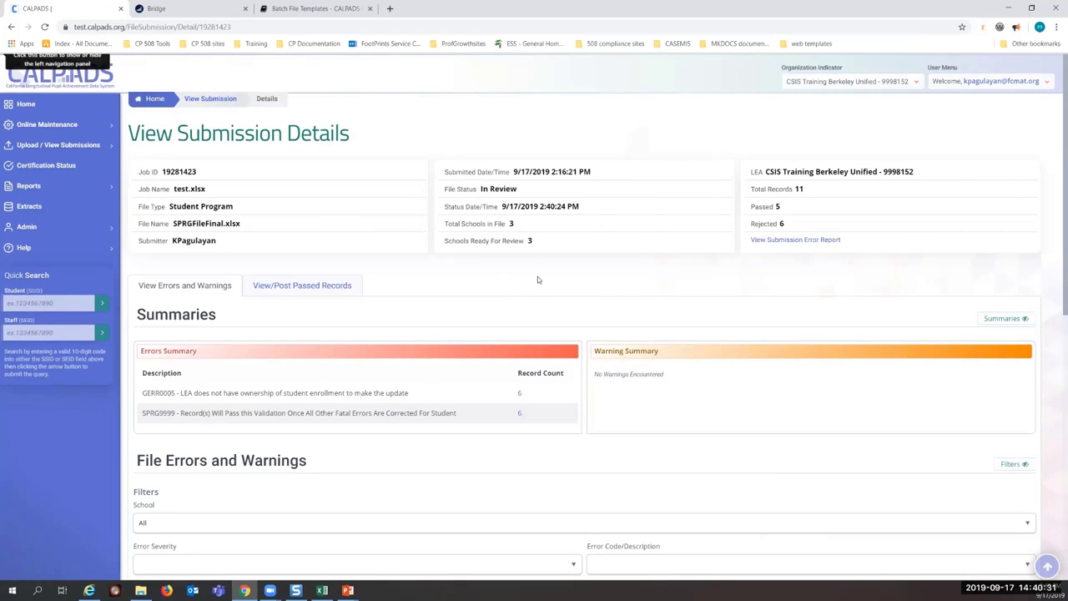
scroll(537, 279, "down", 3)
scroll(537, 279, "down", 2)
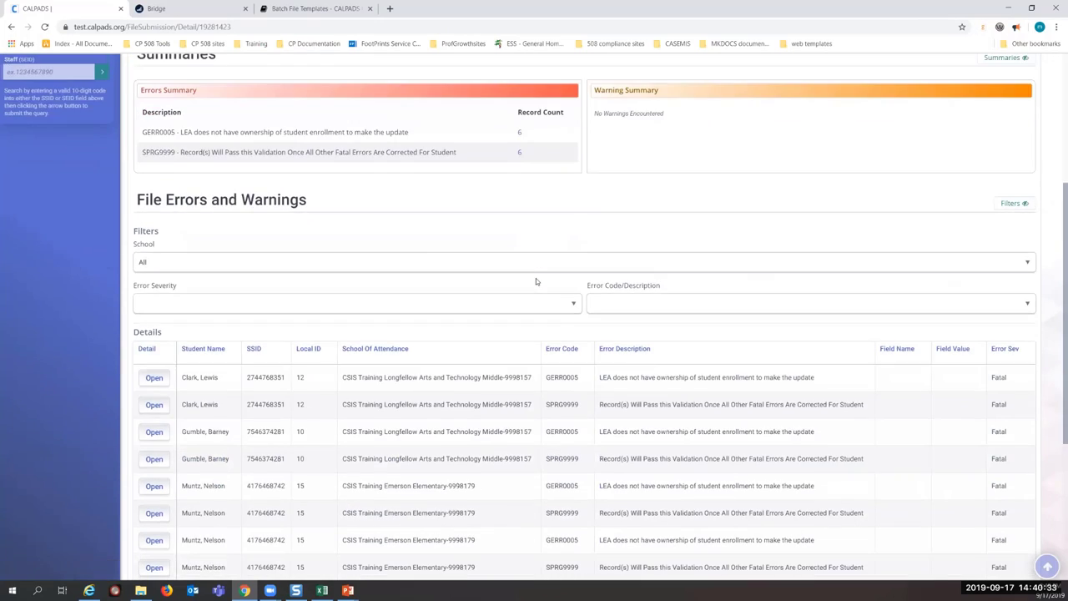
scroll(346, 231, "up", 3)
scroll(269, 323, "down", 2)
scroll(267, 327, "down", 1)
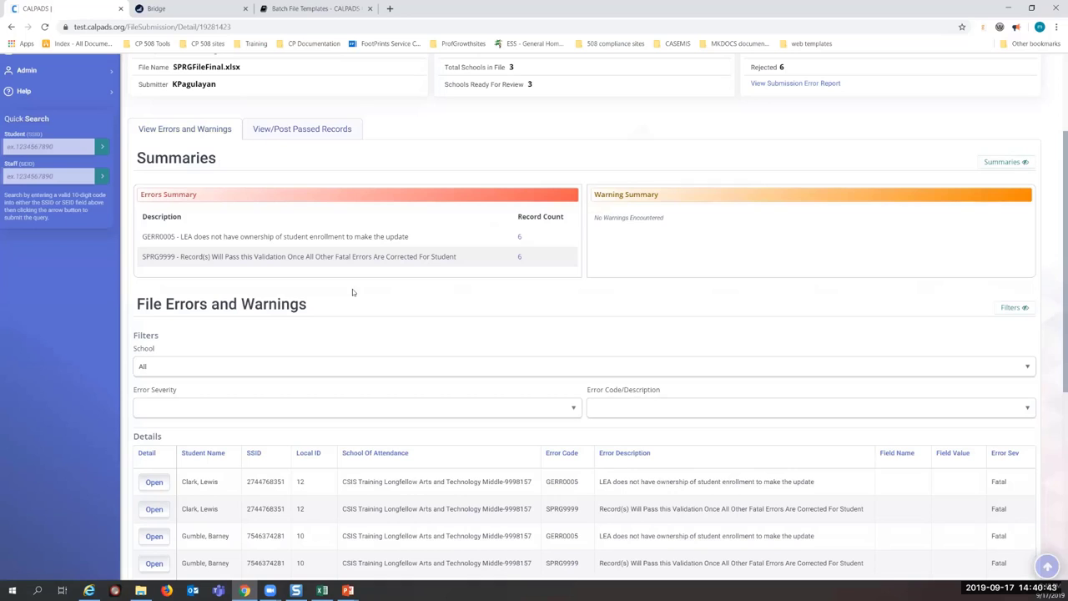
scroll(369, 295, "down", 2)
scroll(53, 367, "down", 1)
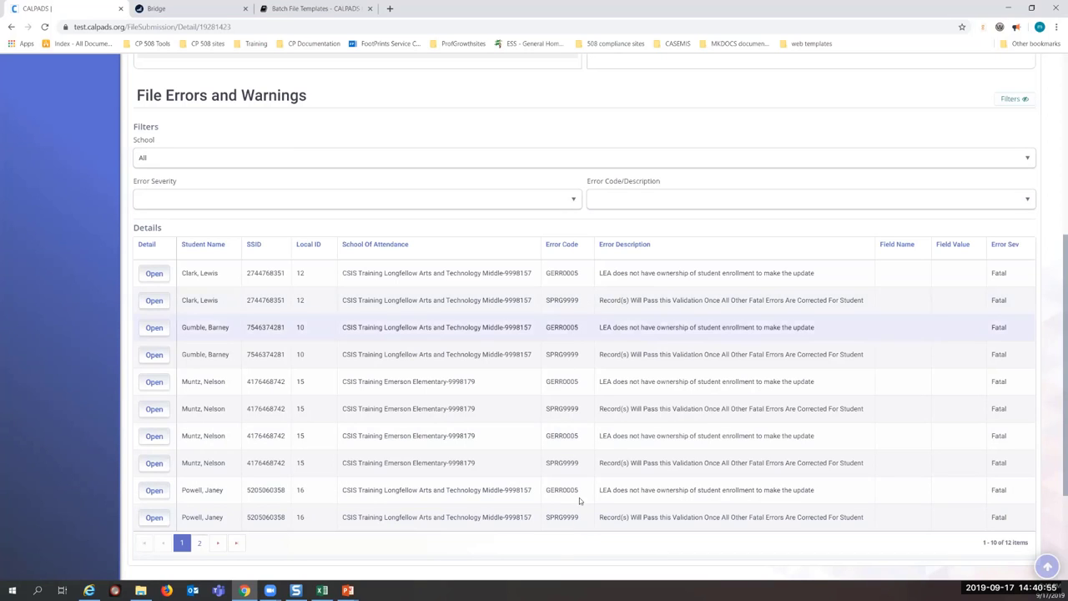
Open the record detail of the first GERR0005 error and copy the student's SSID
left_click(153, 276)
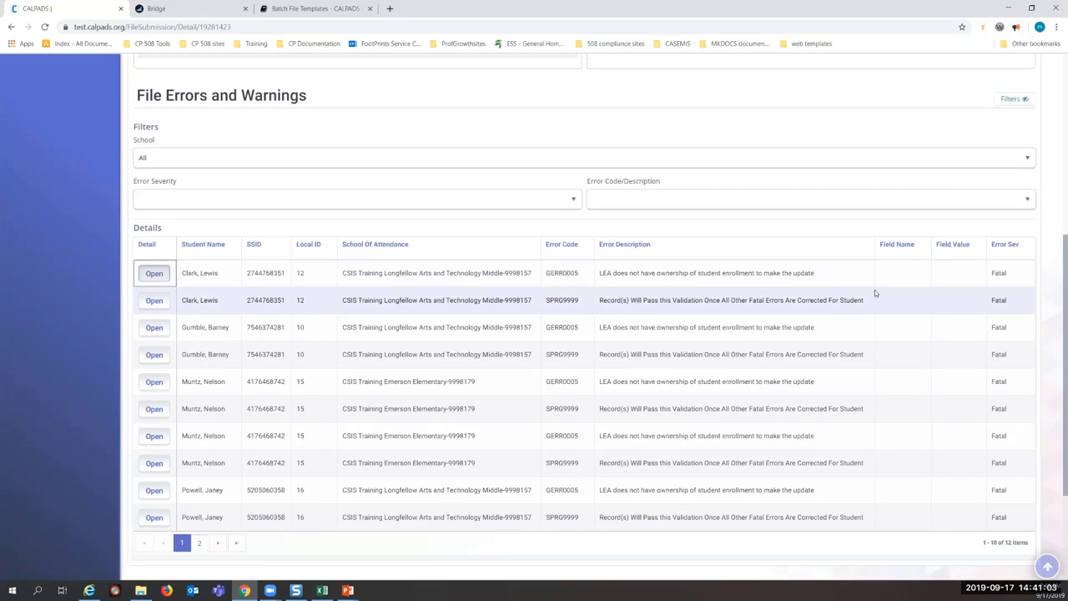
left_click(155, 274)
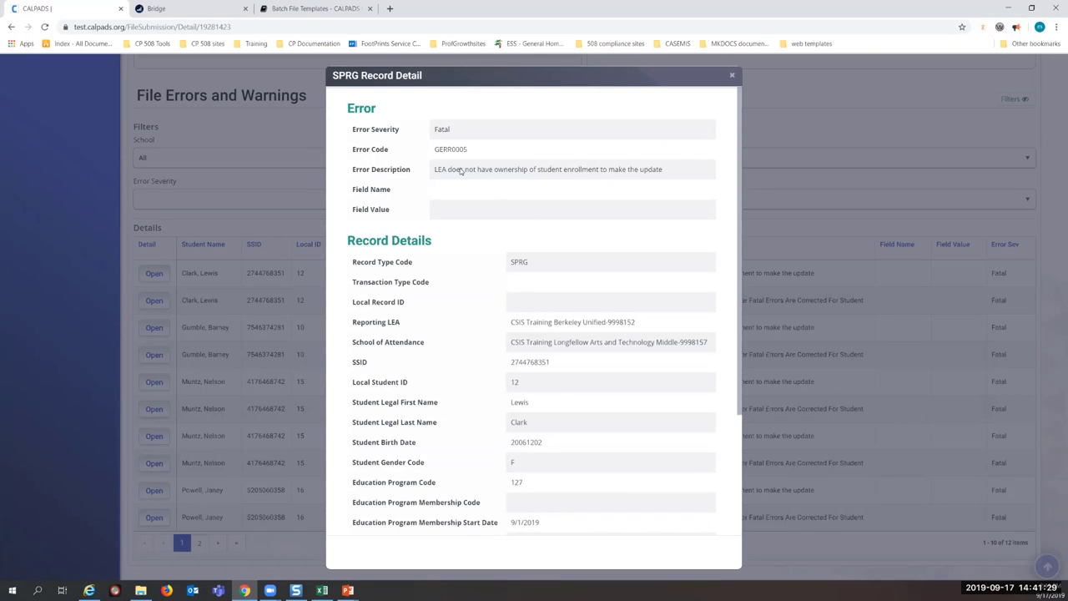
scroll(530, 378, "down", 3)
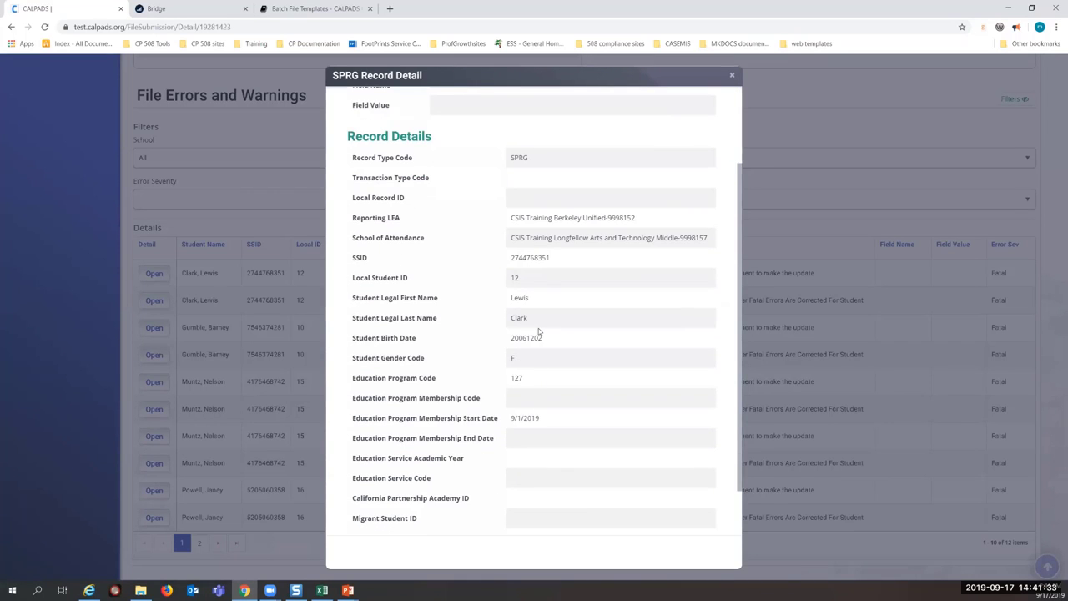
scroll(538, 328, "up", 2)
double_click(536, 309)
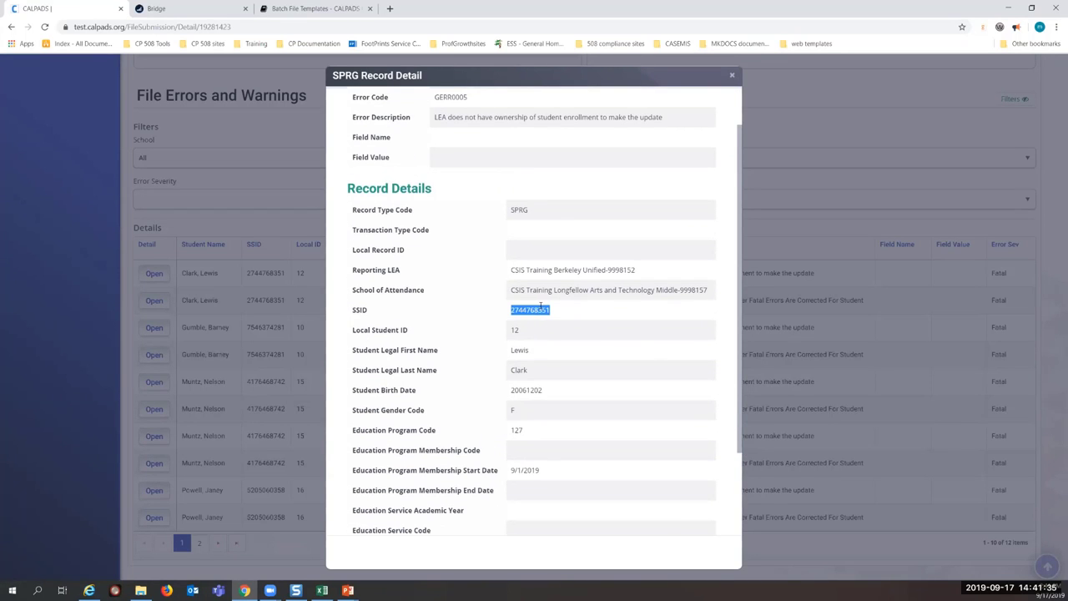
right_click(540, 306)
left_click(555, 315)
Open the CALPADS home page in a second browser tab placed beside the submission details
left_click(388, 10)
left_click_drag(405, 9, 193, 19)
left_click(80, 10)
left_click(80, 10)
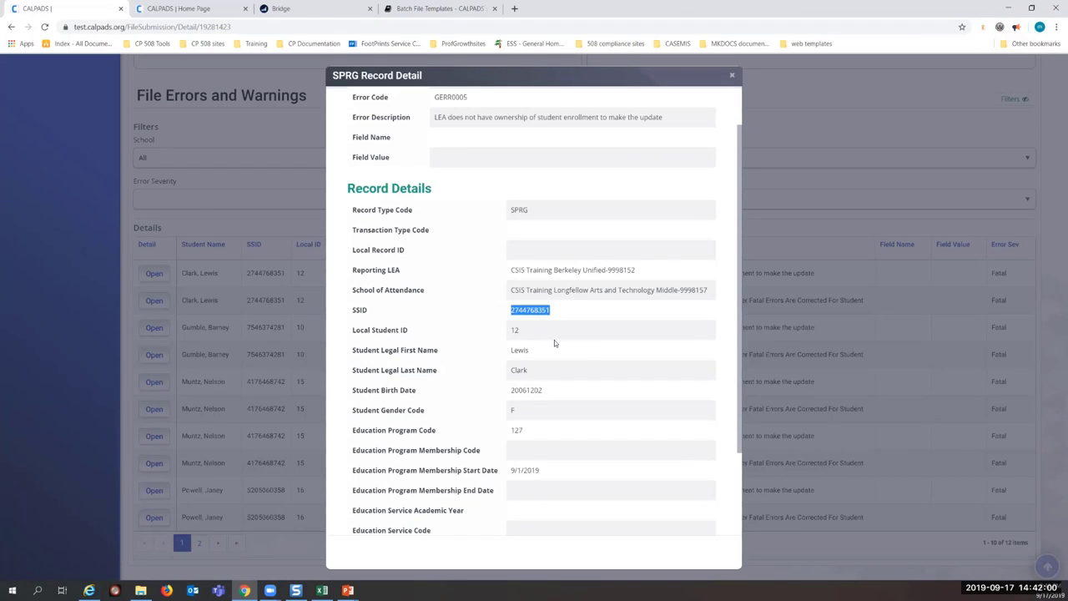
left_click(190, 10)
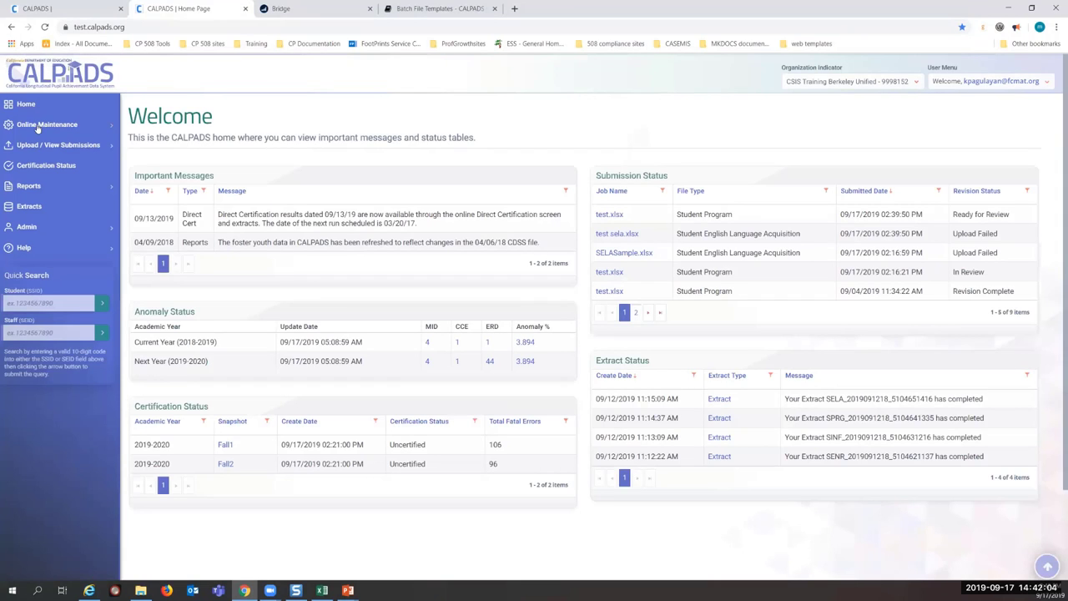
Look up the student by the copied SSID in the online Student Data Maintenance search
left_click(38, 140)
left_click(38, 143)
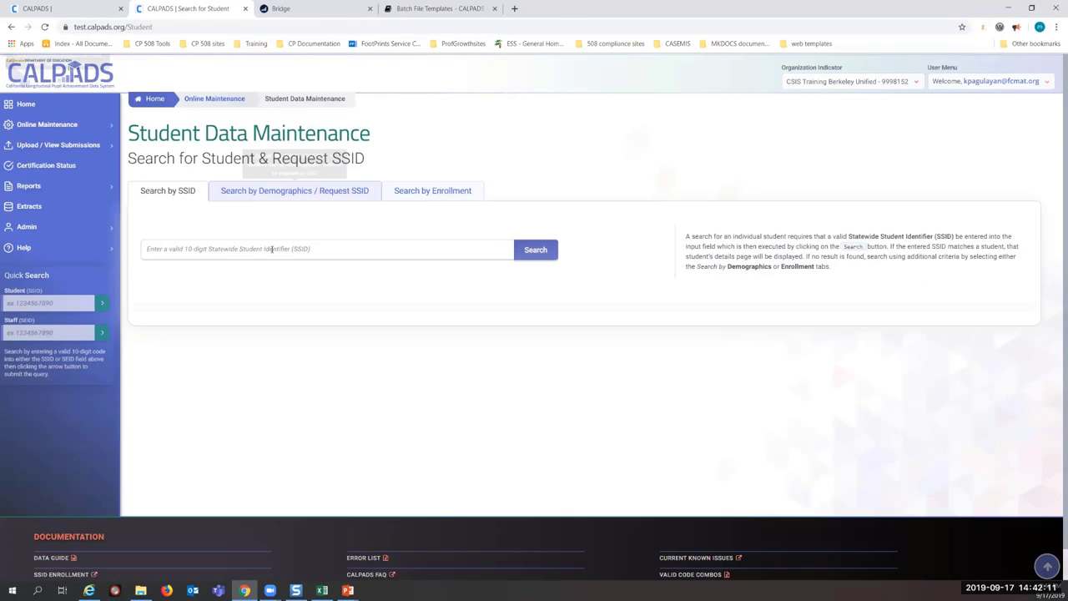
left_click(272, 249)
right_click(272, 249)
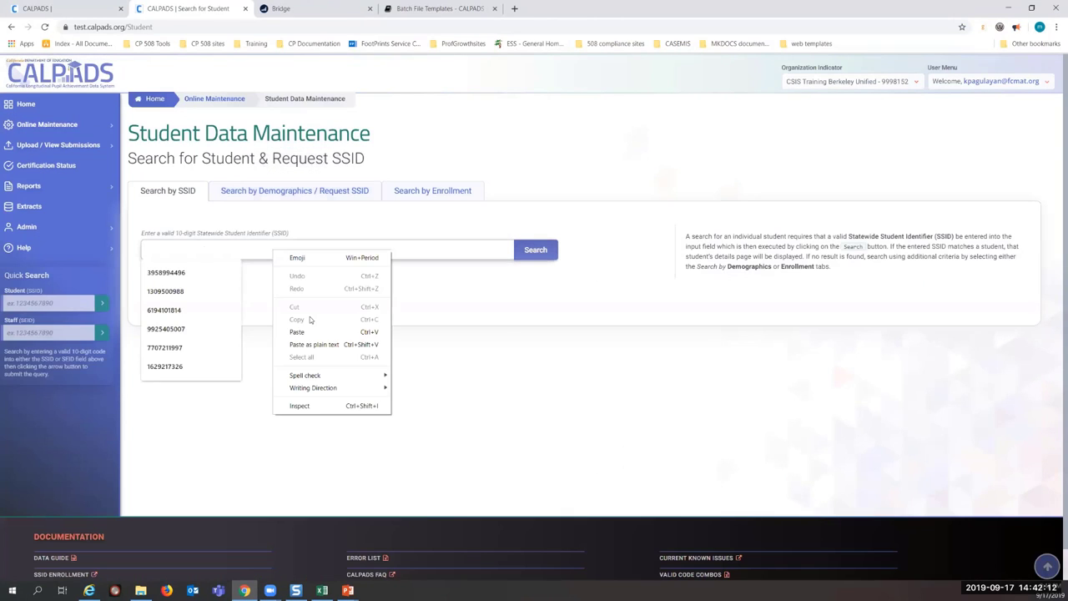
left_click(313, 332)
left_click(528, 254)
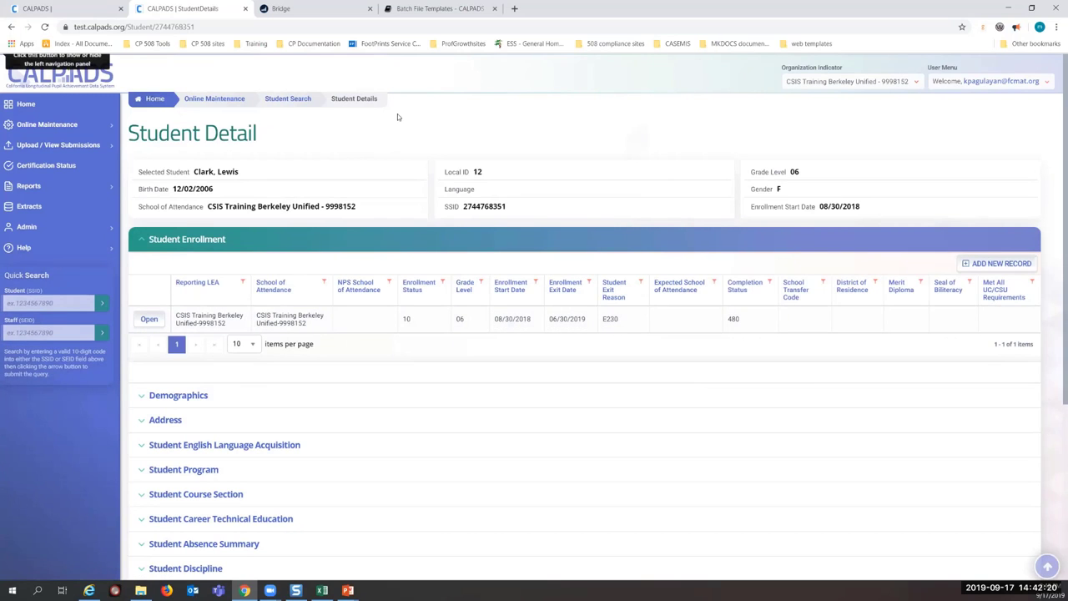
Check the student's enrollment dates and school of attendance on the Student Detail page against the rejected SPRG record
left_click(79, 8)
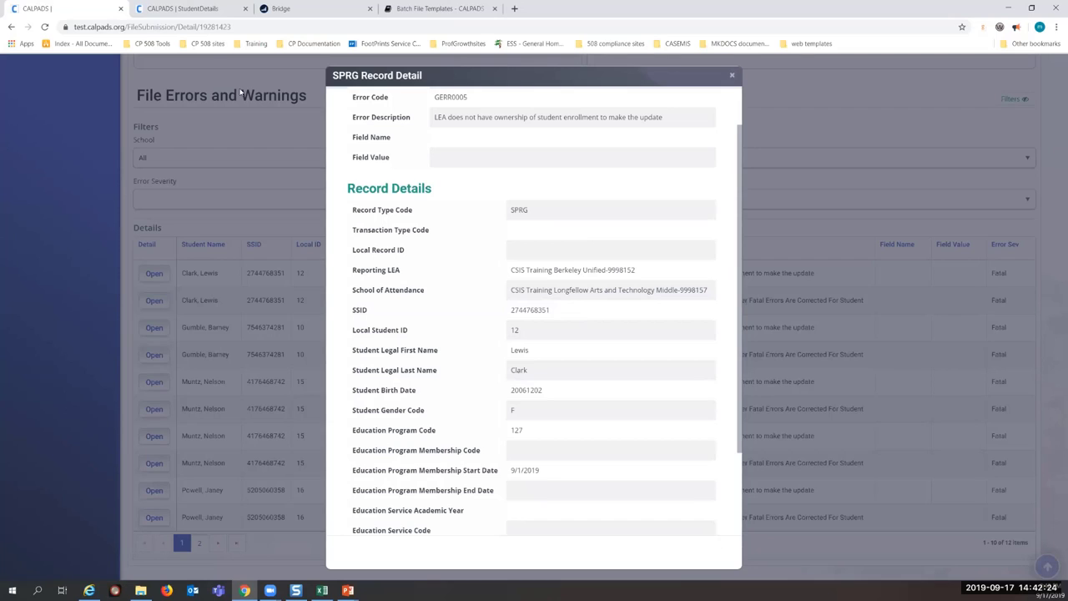
left_click(201, 10)
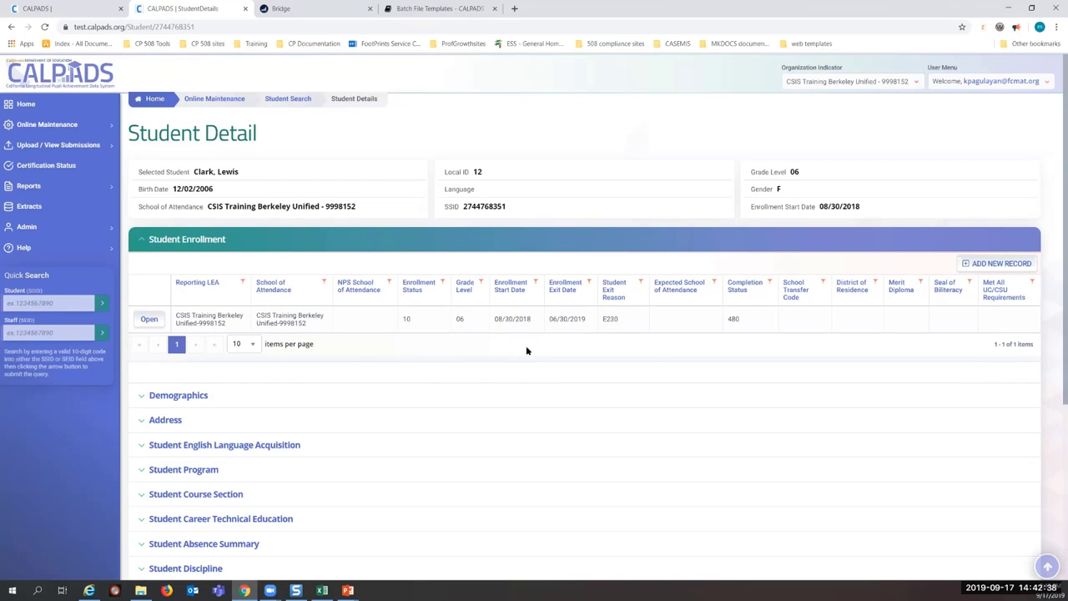
left_click_drag(533, 322, 498, 328)
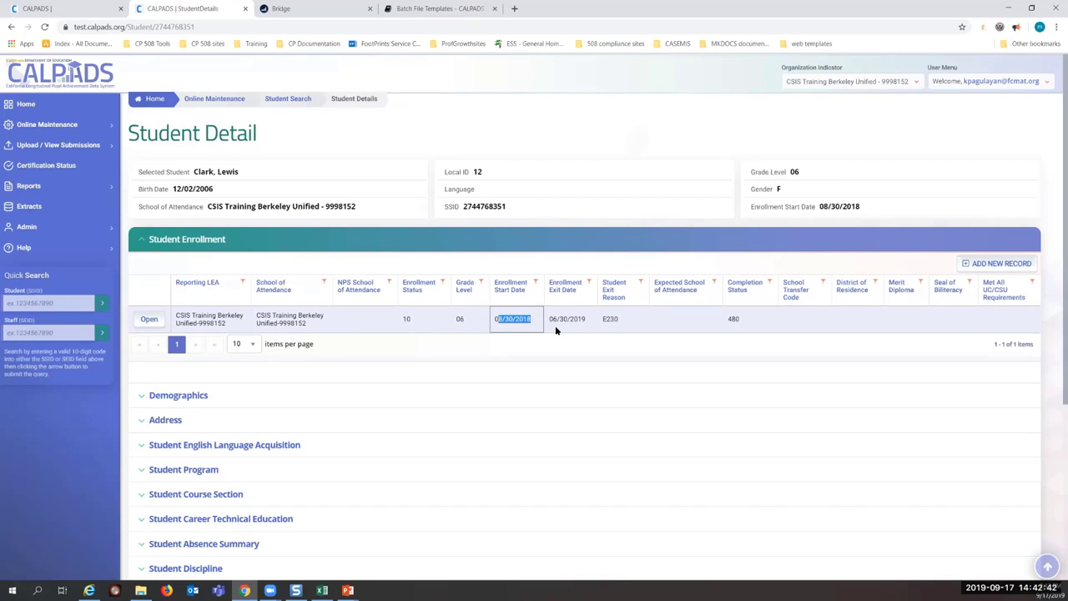
left_click(525, 328)
left_click_drag(309, 325, 272, 317)
left_click(315, 326)
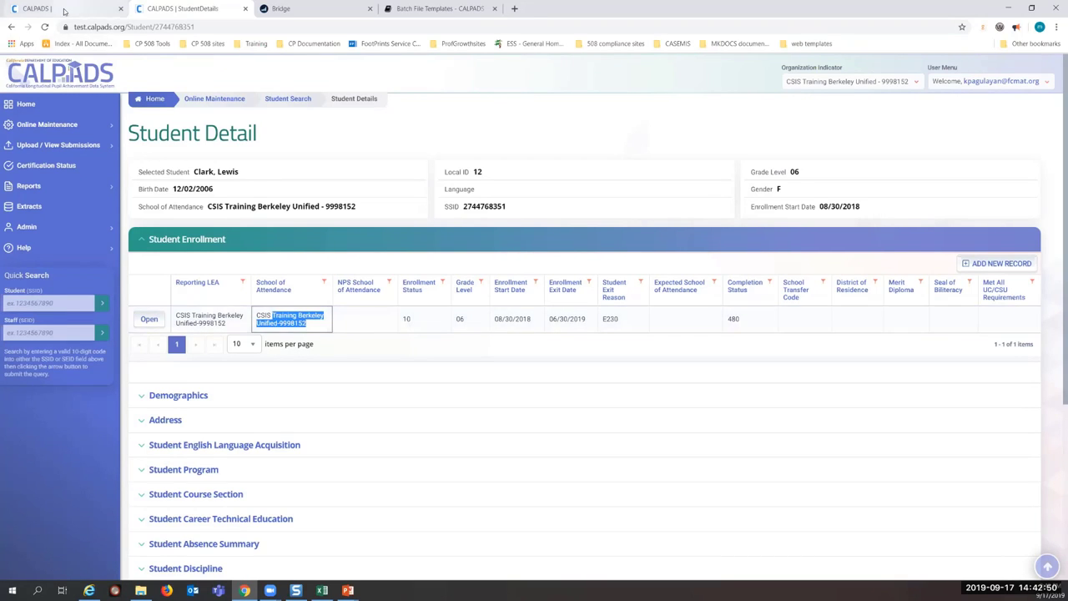
Check the school of attendance and program membership start date in the SPRG record detail, and close the record
key("ctrl+Page_Up")
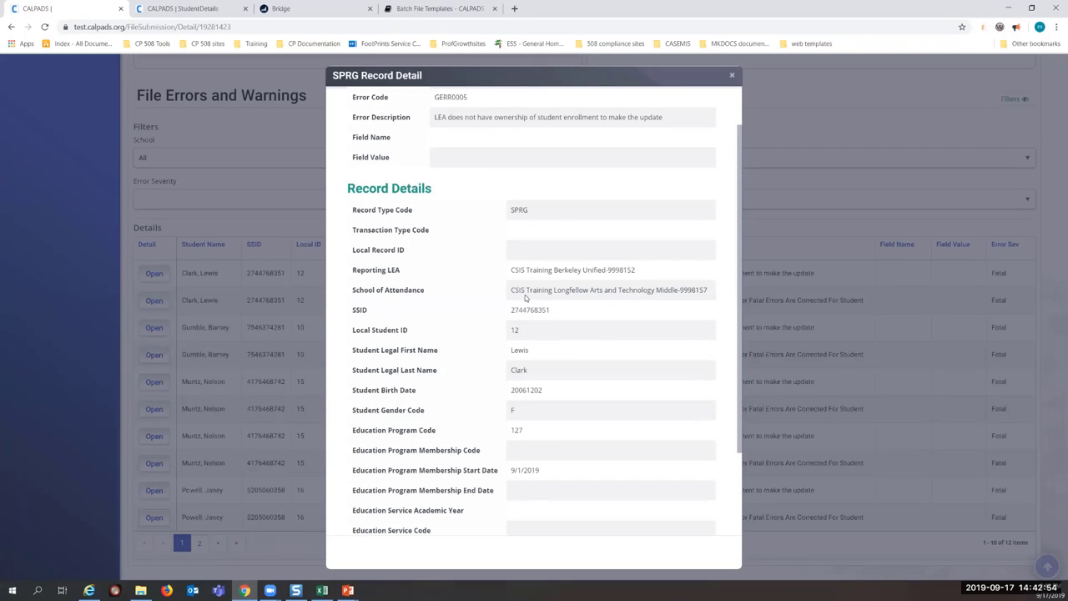
left_click_drag(514, 294, 699, 288)
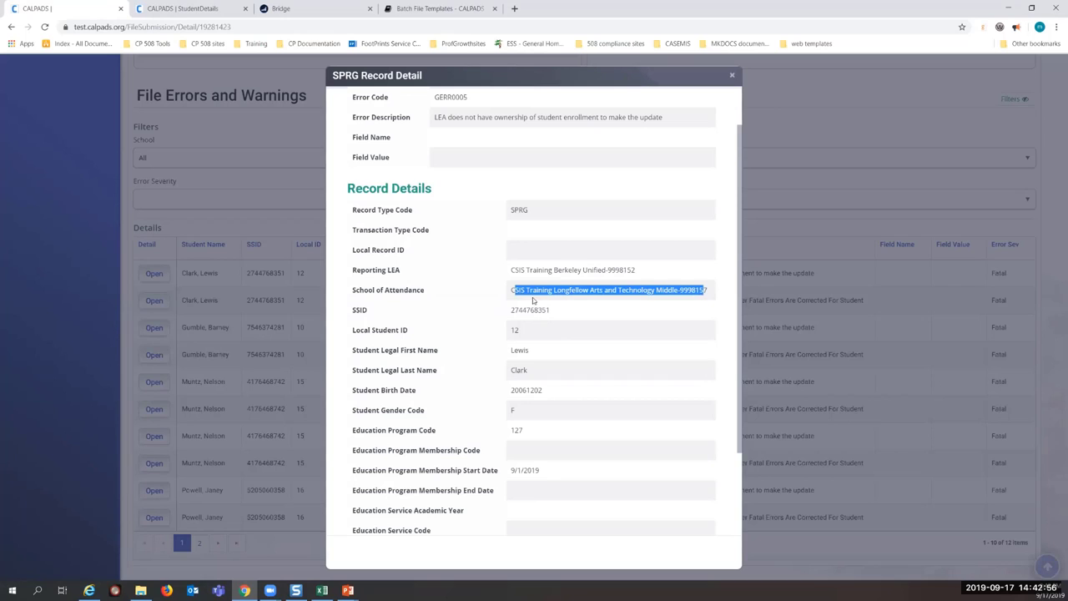
left_click(560, 297)
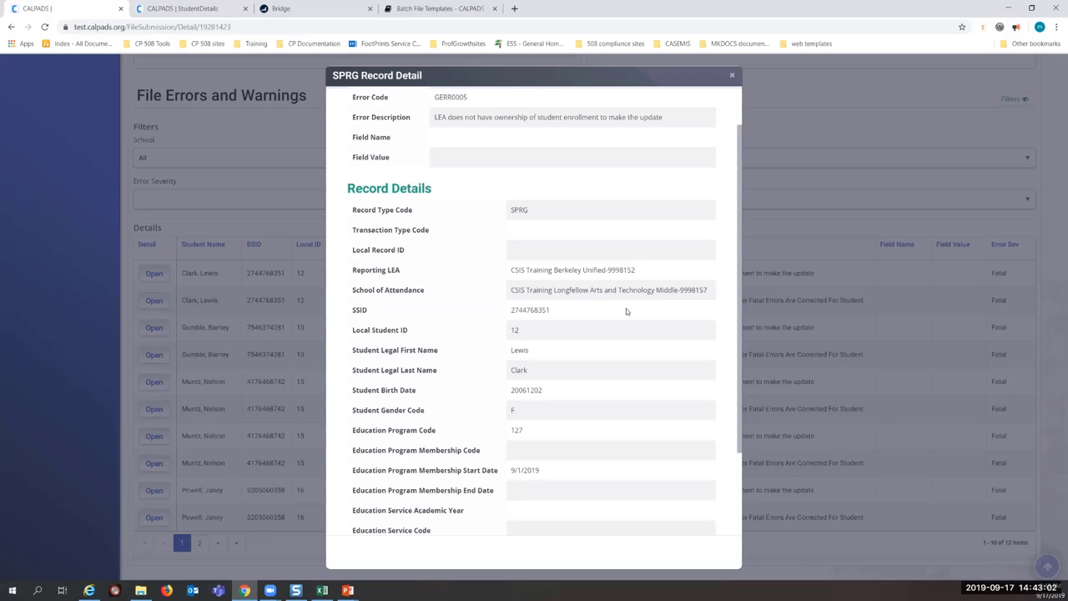
scroll(560, 350, "down", 3)
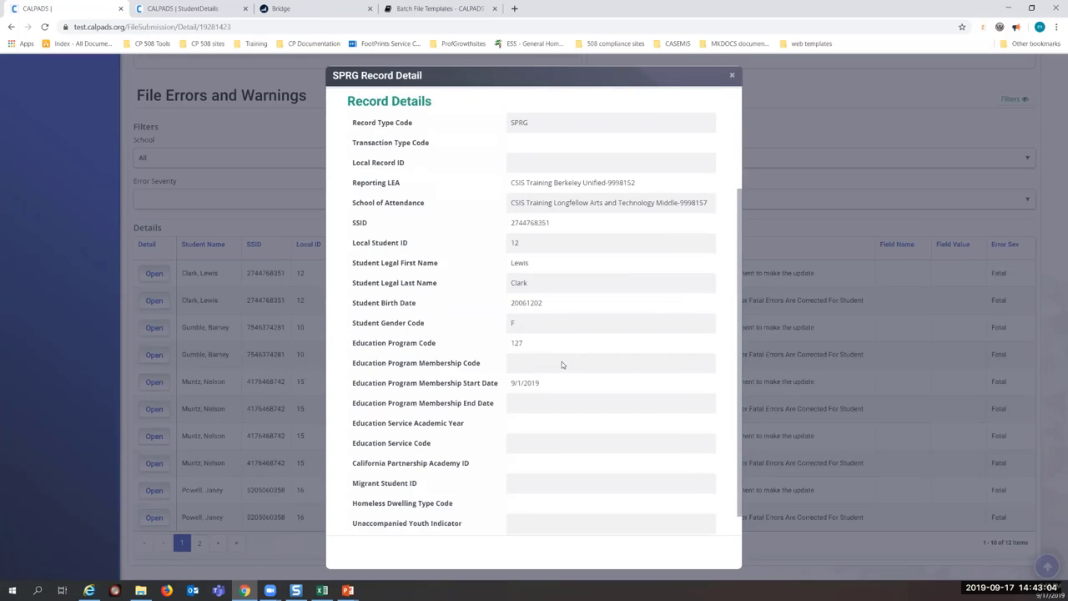
scroll(666, 211, "up", 5)
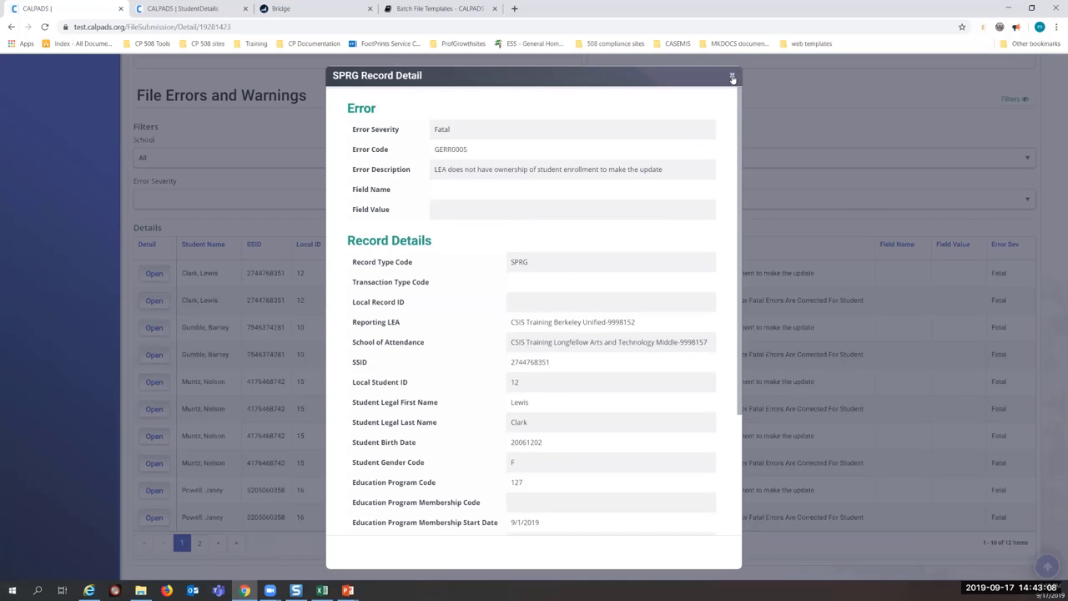
left_click(732, 77)
Look over the submission's error summary and file errors once more, and return to the View Submission list
scroll(46, 291, "up", 1)
scroll(47, 290, "up", 3)
scroll(334, 360, "down", 3)
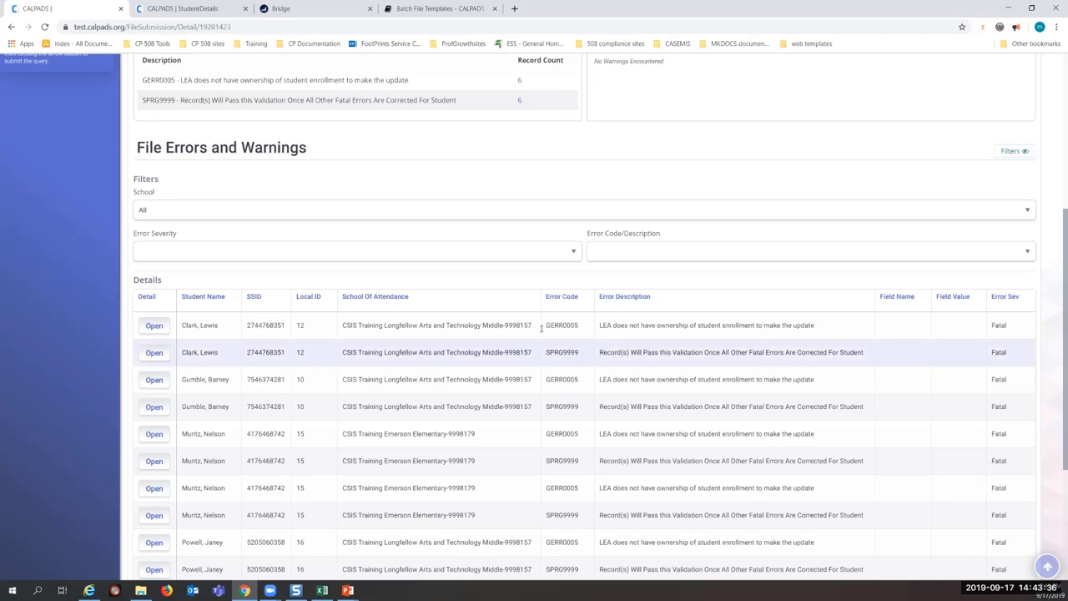
scroll(406, 419, "down", 3)
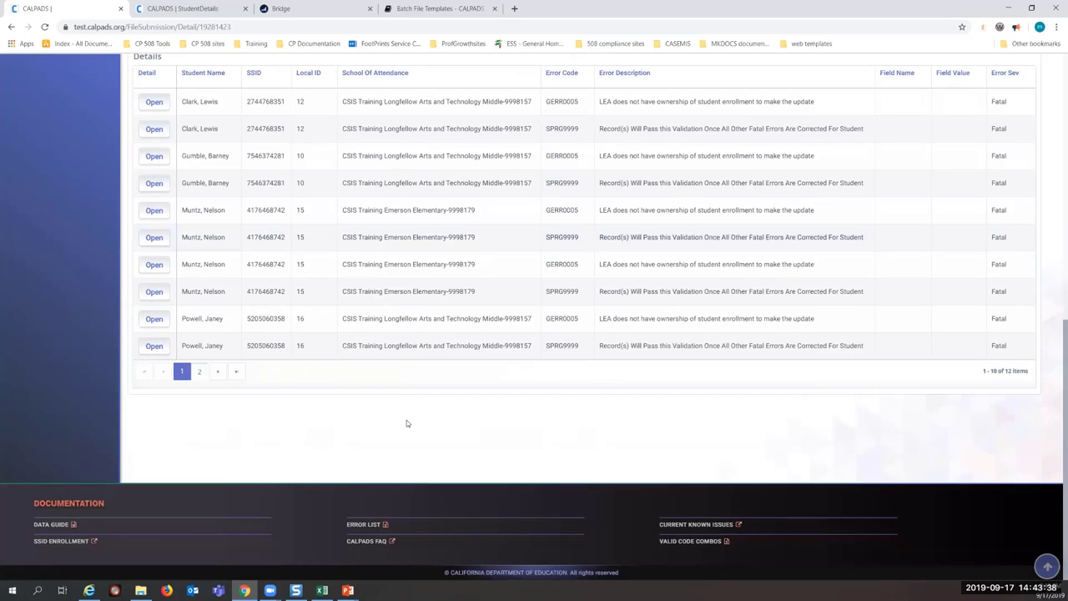
scroll(382, 225, "up", 3)
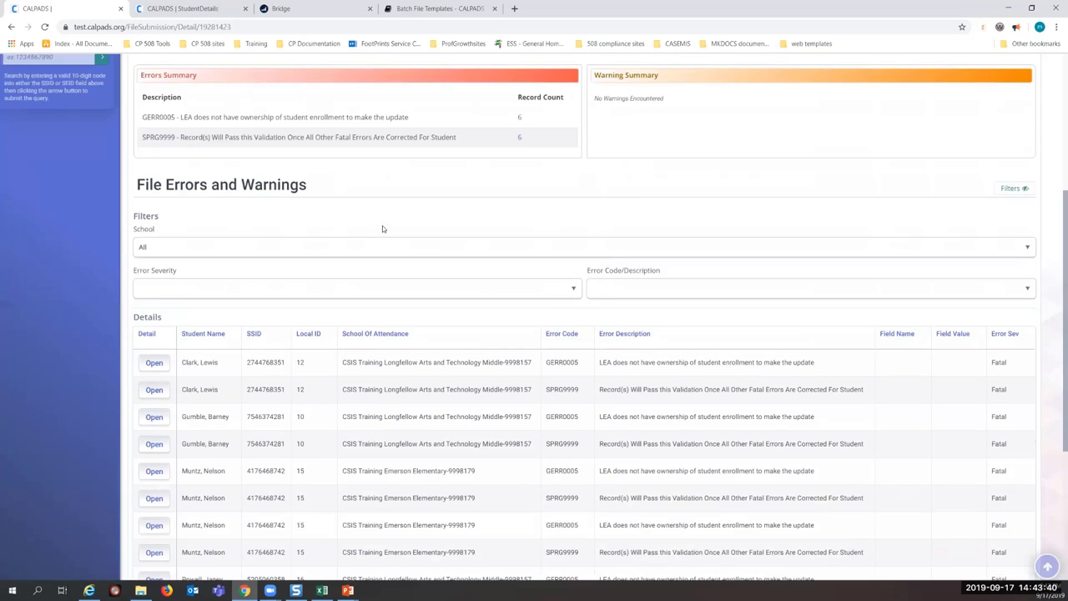
scroll(426, 207, "up", 2)
scroll(317, 188, "up", 2)
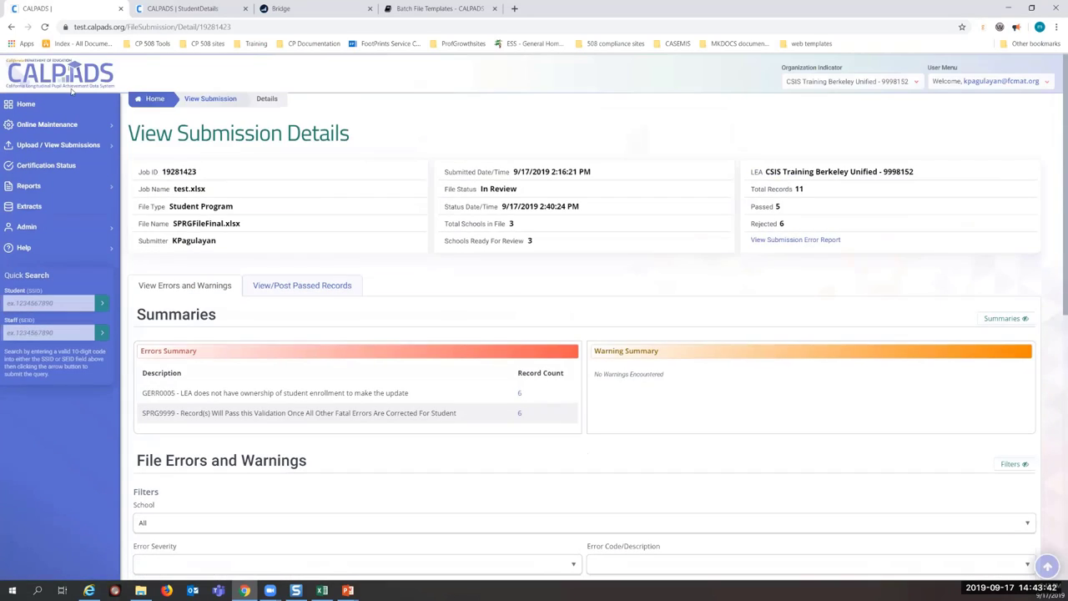
left_click(11, 26)
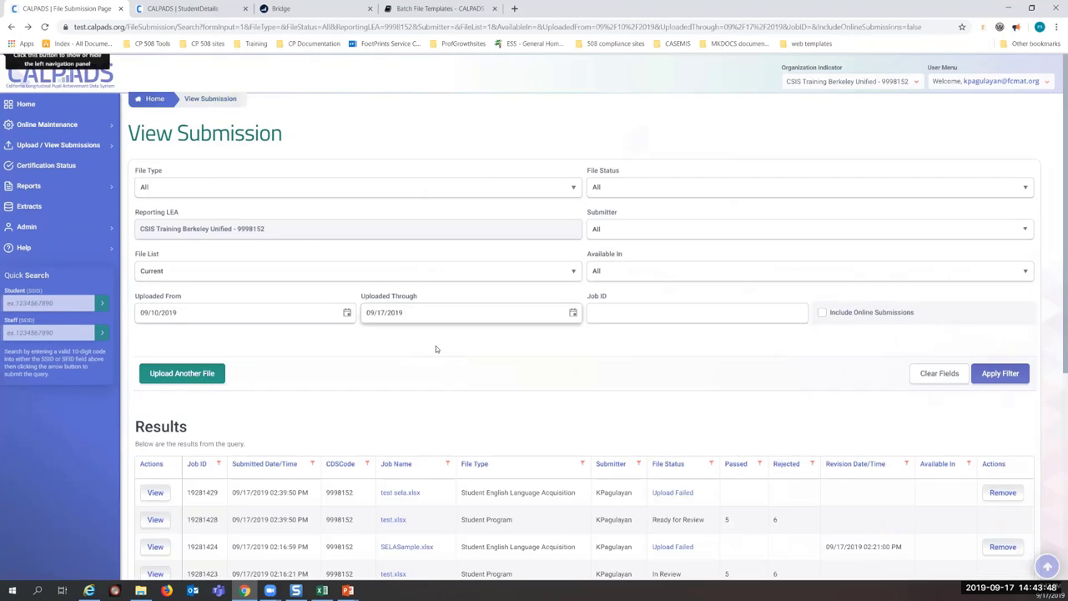
Filter the submissions by an Uploaded From date of 08/01/2019 and review the resulting list
scroll(425, 461, "down", 4)
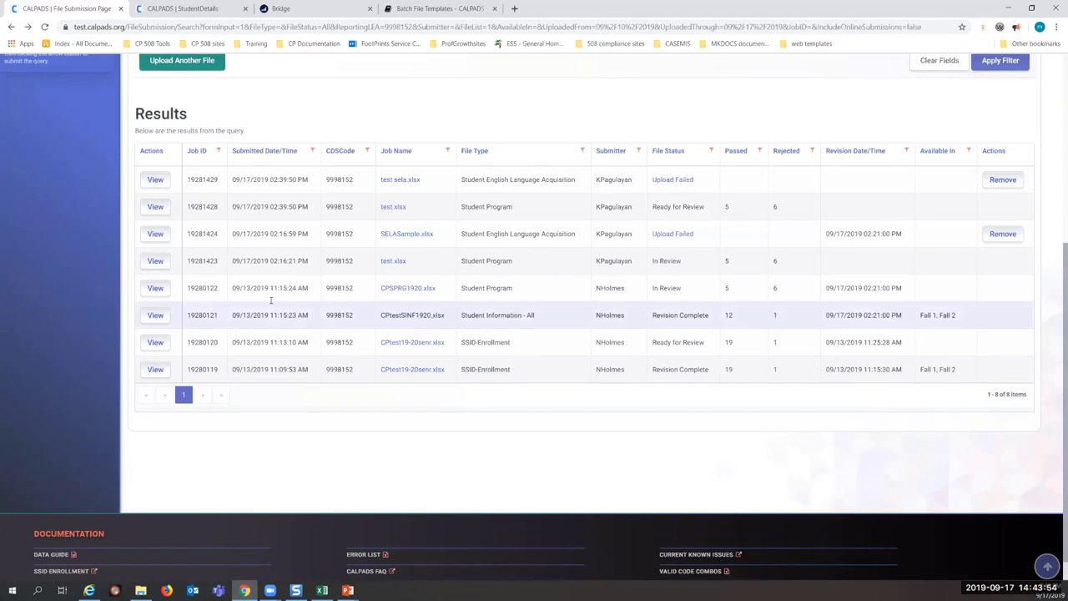
scroll(244, 260, "up", 3)
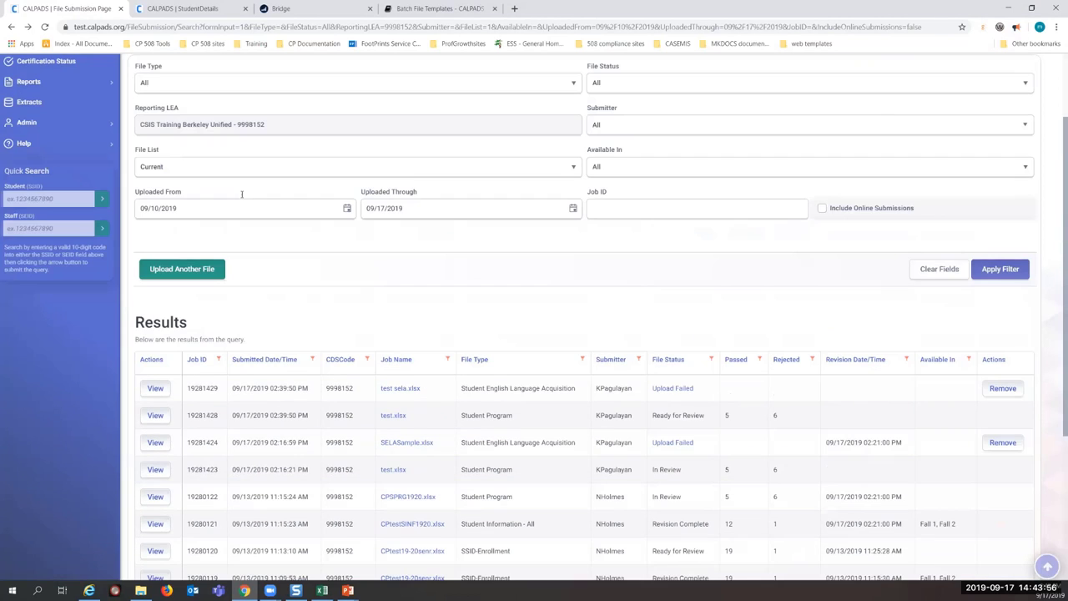
left_click(347, 208)
left_click(144, 230)
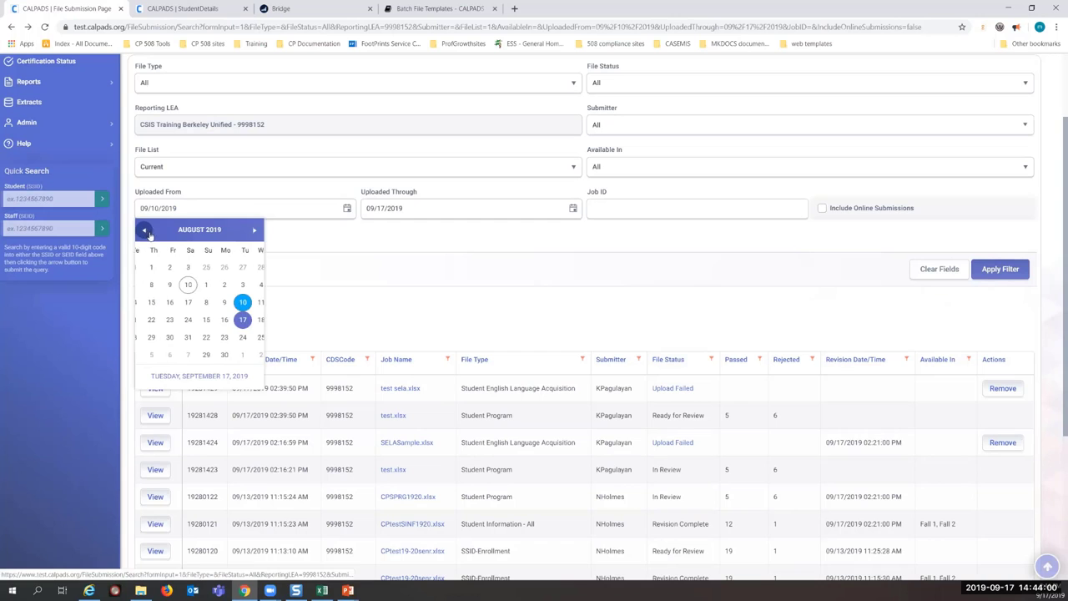
left_click(216, 268)
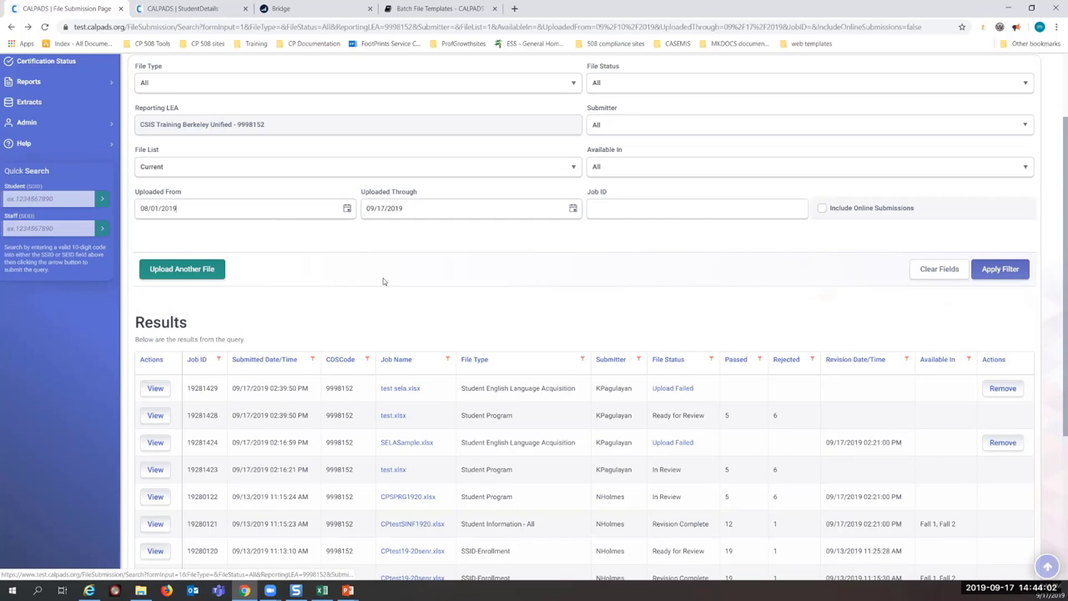
left_click(994, 278)
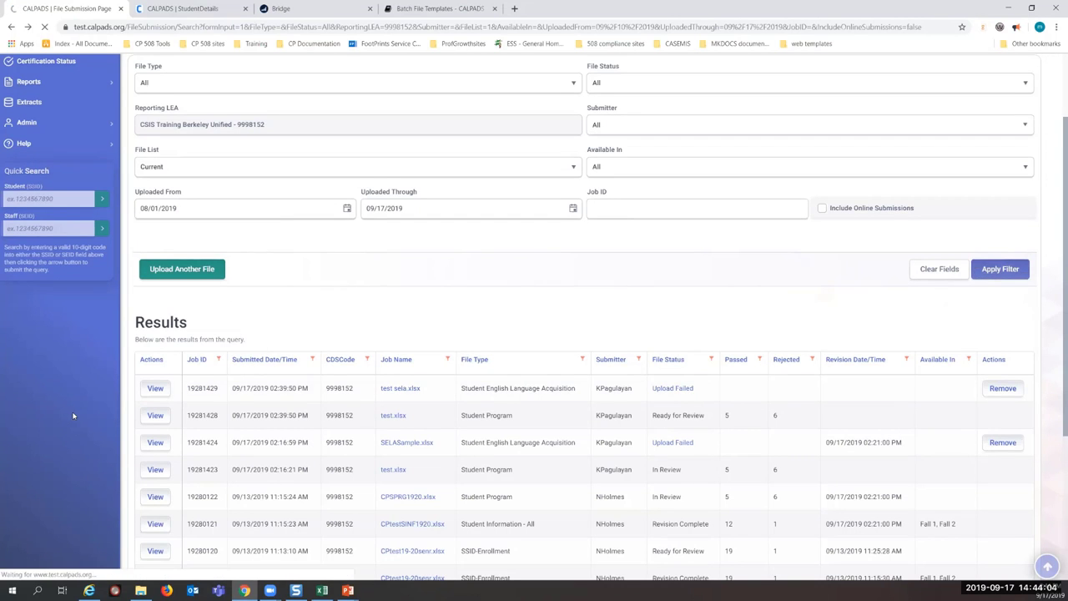
scroll(536, 433, "down", 3)
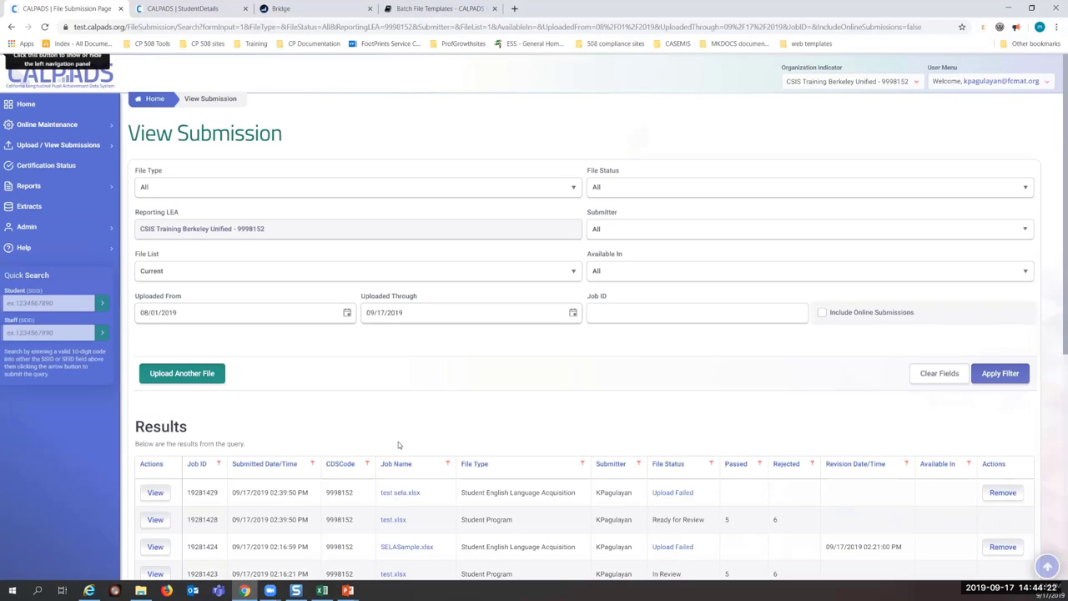
scroll(460, 420, "down", 3)
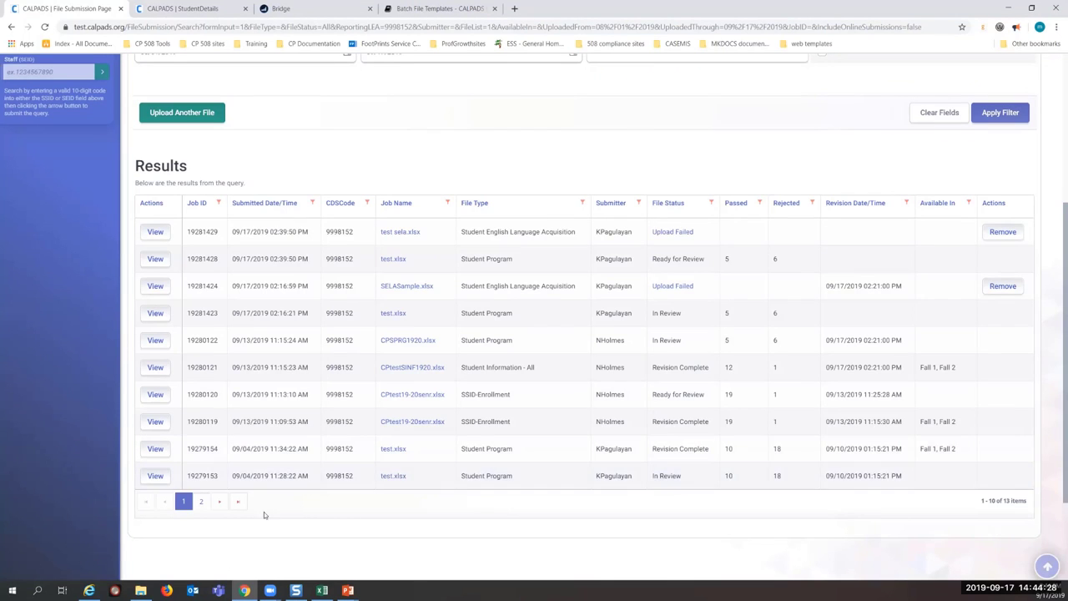
Open the Student Program submission of 09/04/2019 11:28 AM and check the Overlapping Program Records error in its error summary
left_click(166, 481)
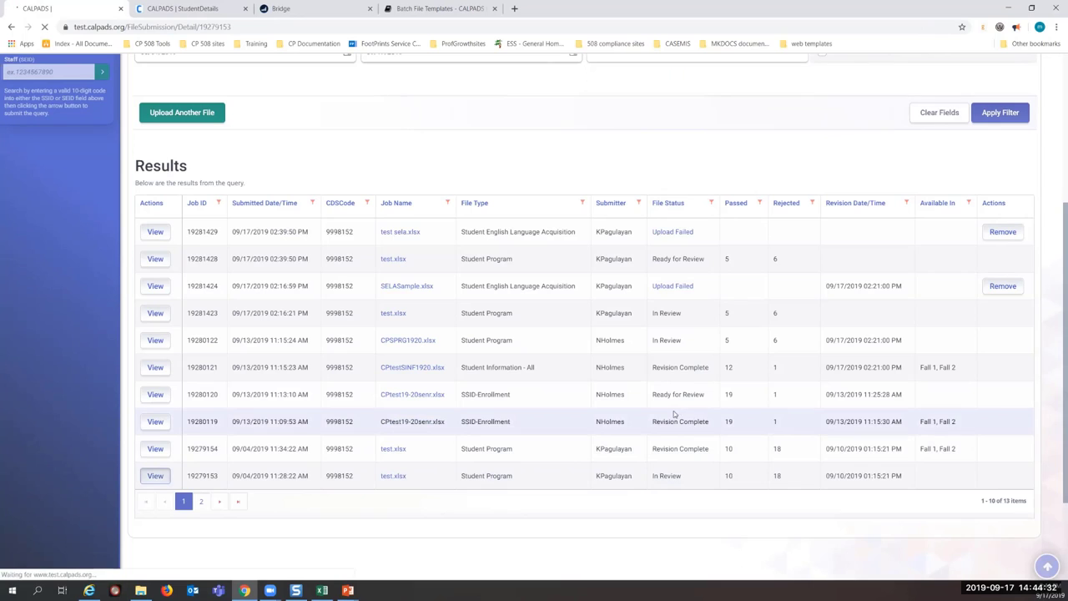
scroll(452, 422, "down", 1)
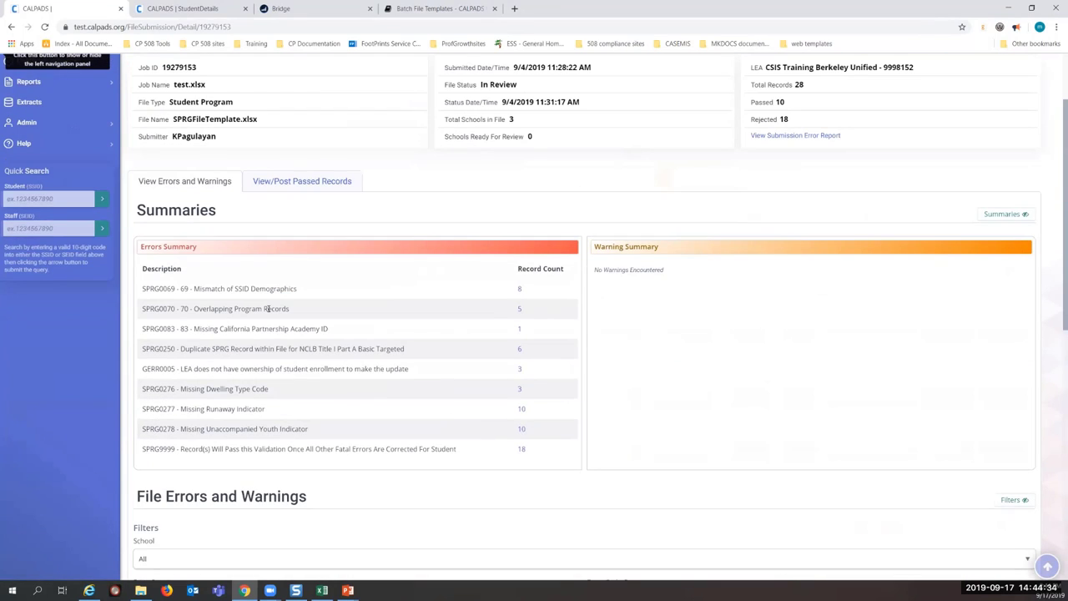
left_click_drag(314, 307, 552, 315)
left_click(362, 315)
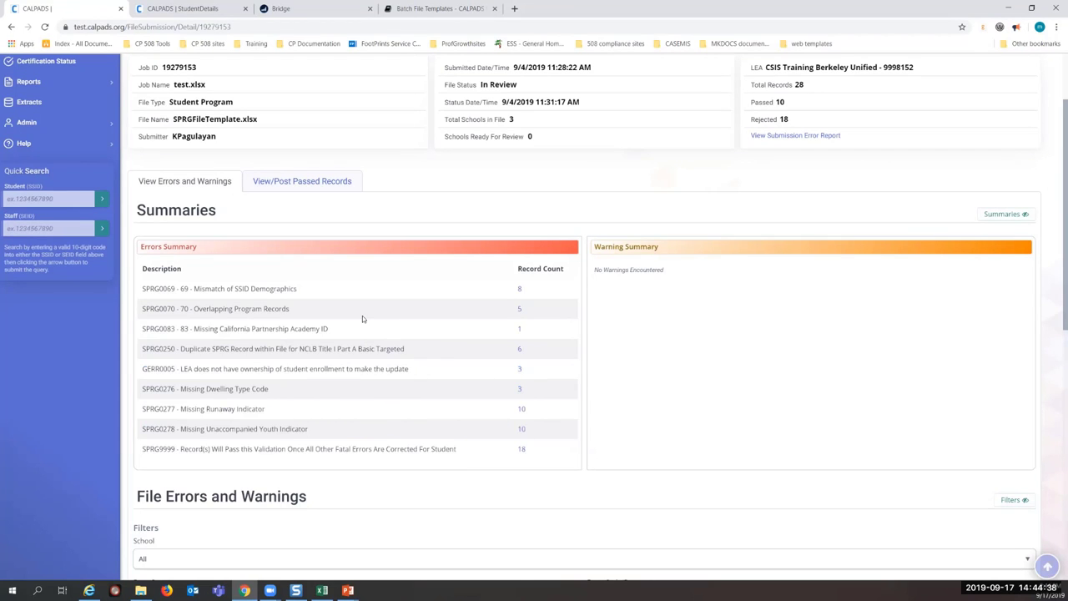
Open the file error record SPRG0070 for Education Program Code 144 and copy the student's SSID
scroll(466, 381, "down", 4)
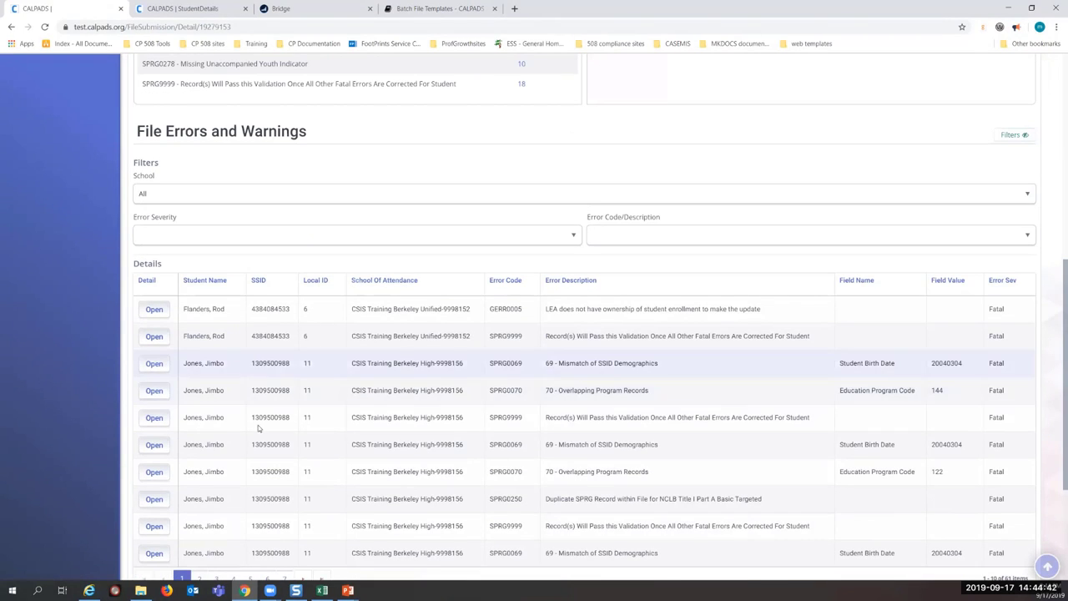
left_click(150, 395)
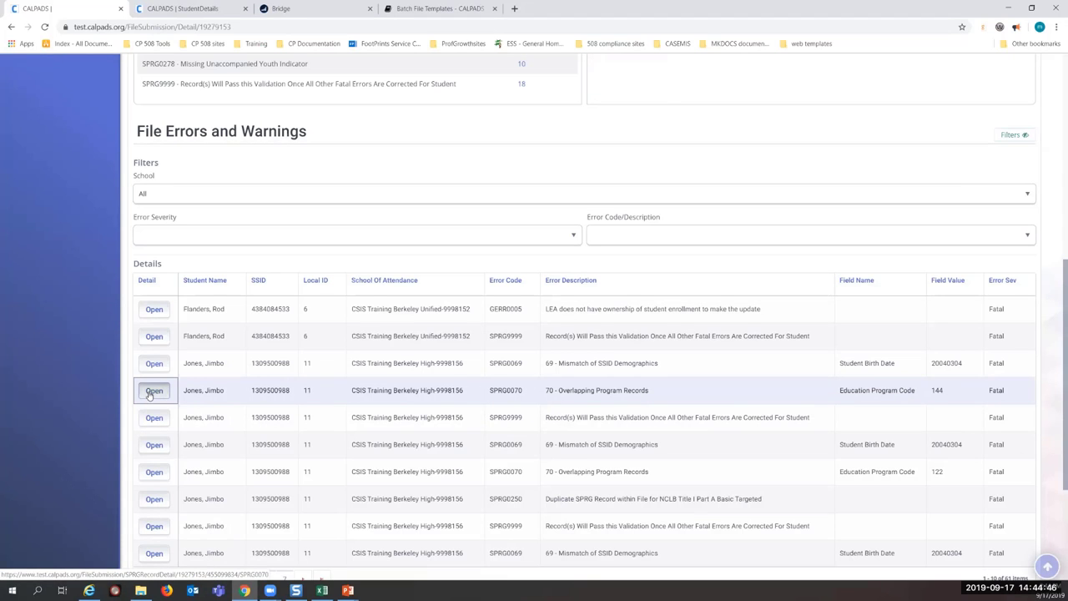
left_click(151, 395)
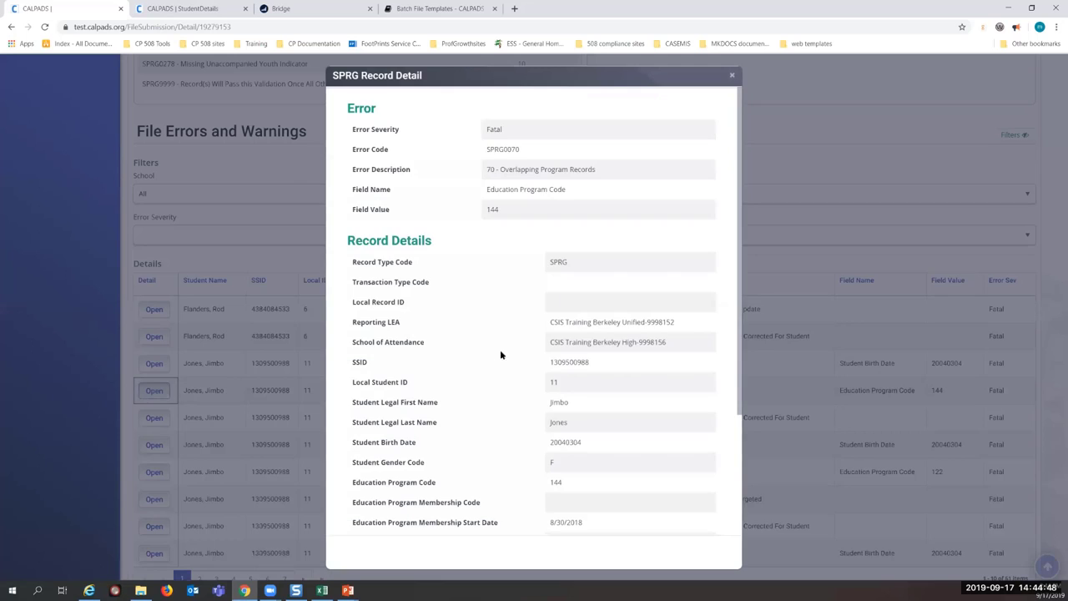
double_click(564, 365)
right_click(564, 364)
left_click(571, 369)
Check the Education Program Membership Start Date, School of Attendance and SSID in the SPRG0070 record detail
left_click(493, 353)
scroll(486, 366, "down", 1)
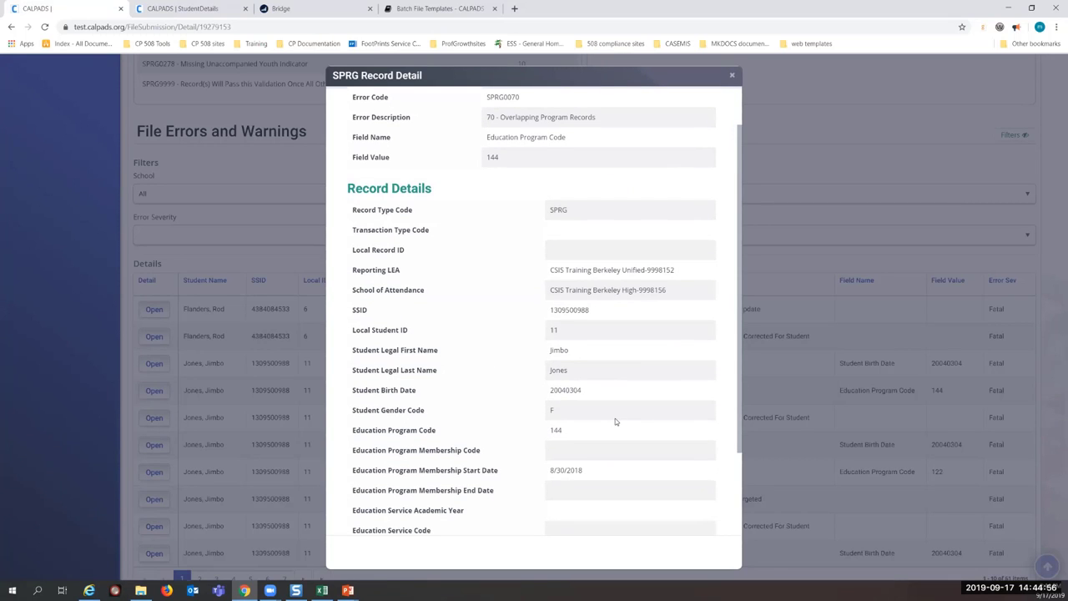
left_click_drag(591, 470, 515, 464)
left_click_drag(665, 289, 551, 311)
left_click(653, 343)
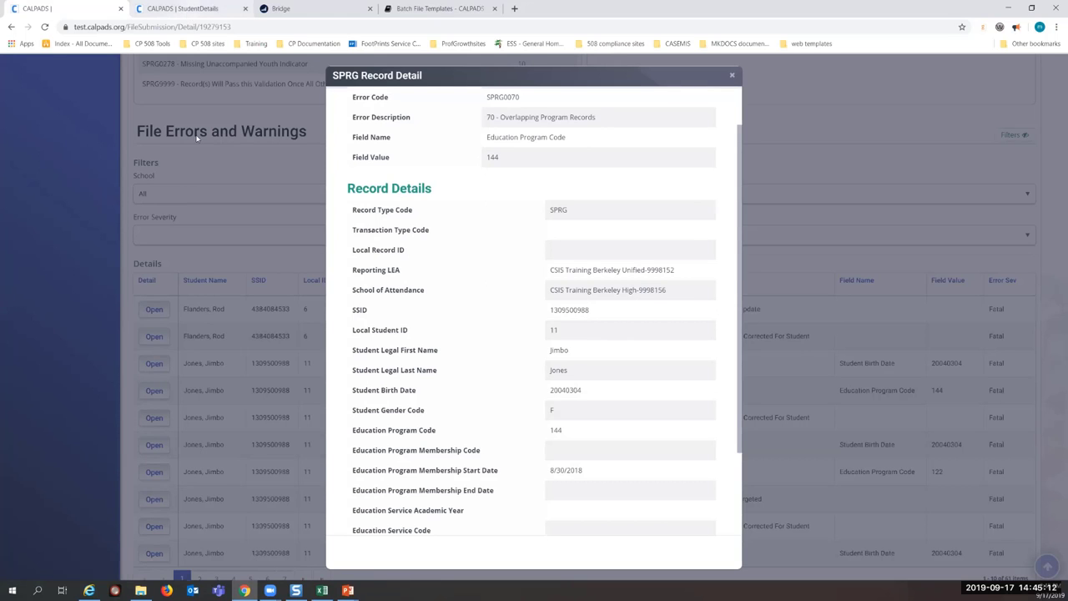
Open Student Data in the Student Details browser tab and search for the student by the copied SSID
left_click(188, 10)
left_click(44, 127)
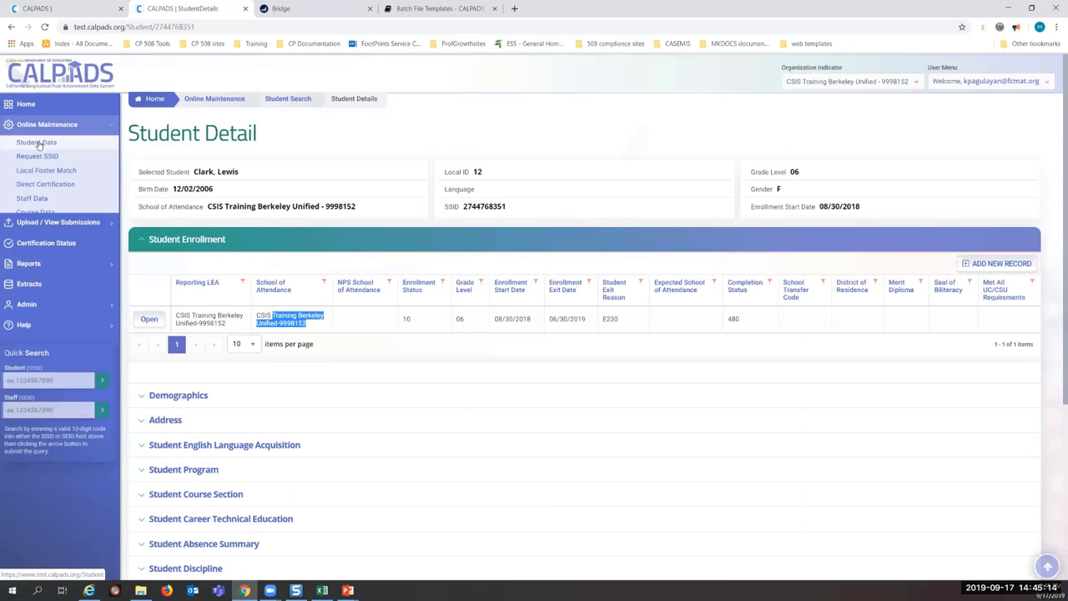
left_click(38, 143)
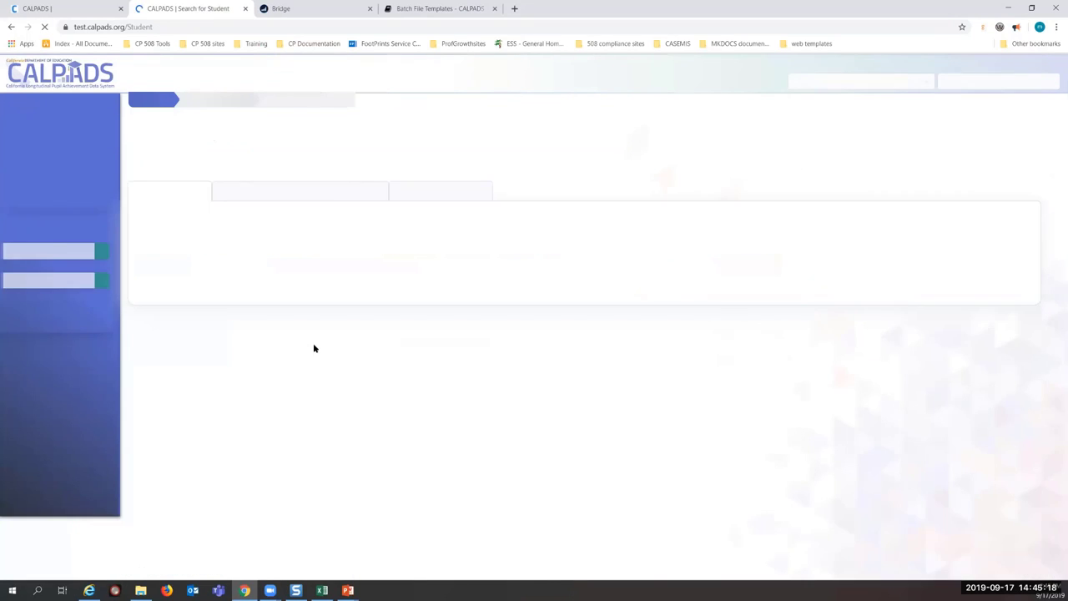
left_click(314, 256)
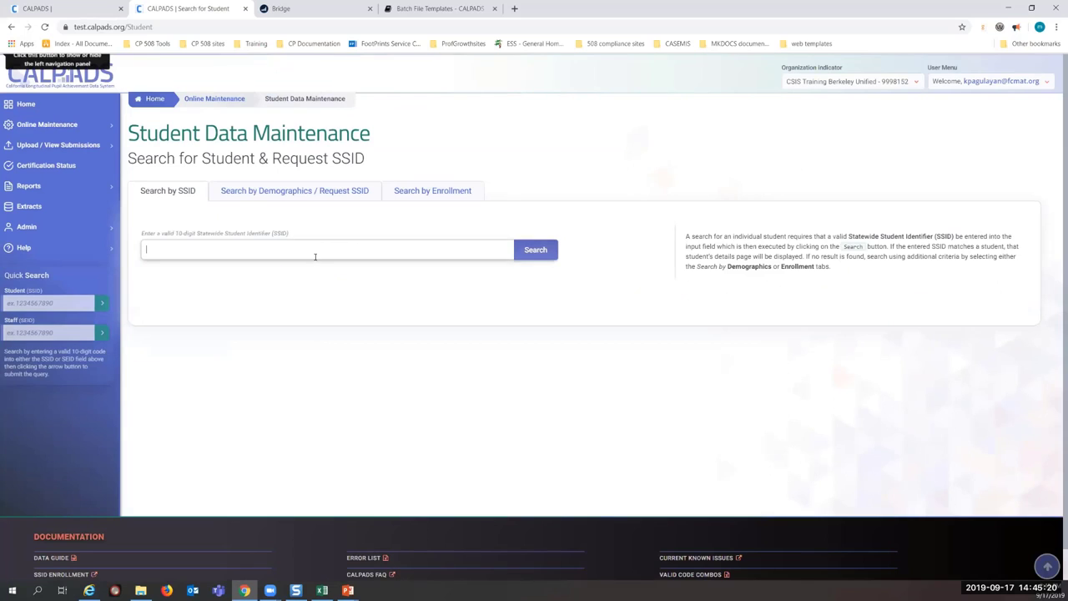
right_click(315, 256)
left_click(345, 336)
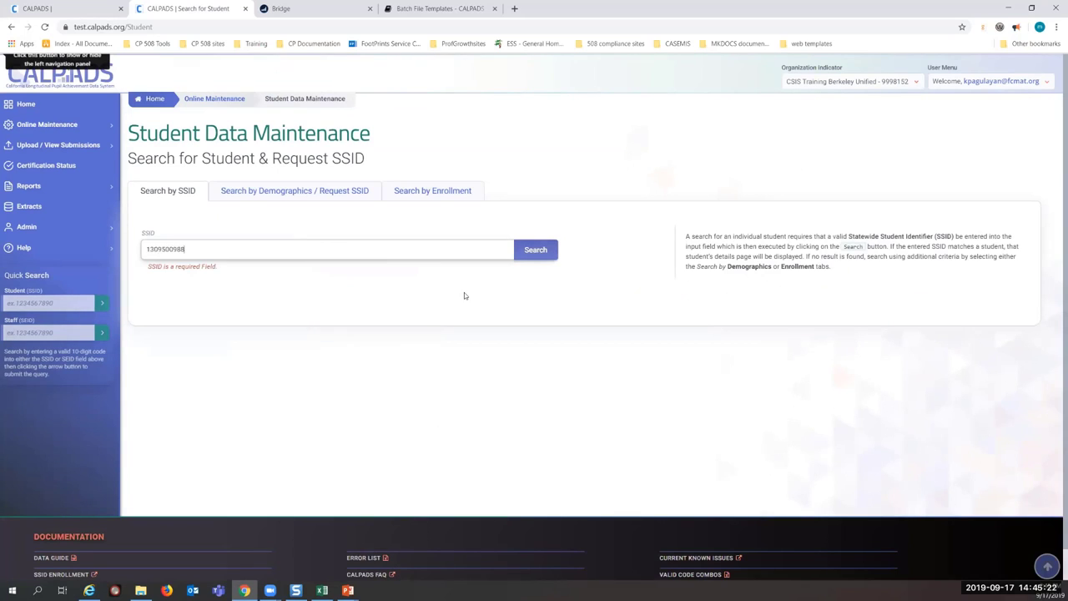
left_click(531, 253)
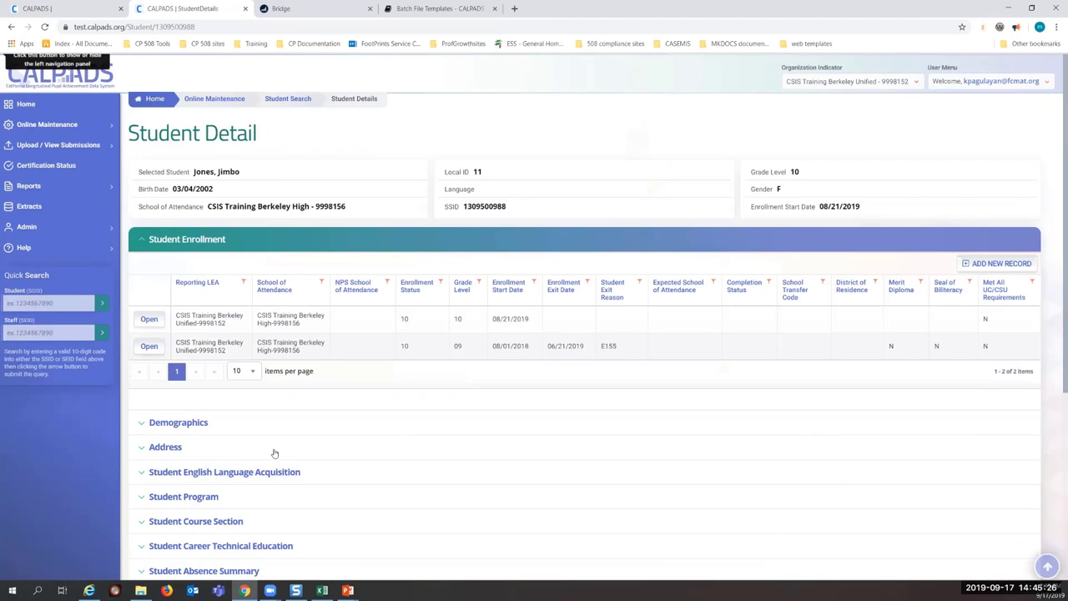
Expand the student's Student Program records and check the membership start date of the Special Education-144 record
scroll(179, 390, "down", 1)
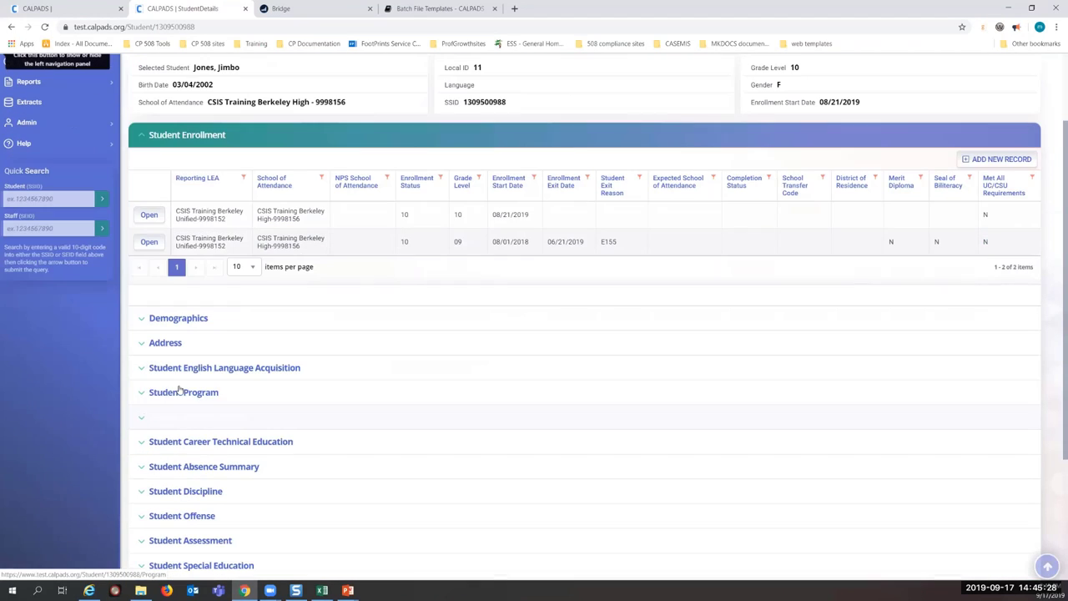
left_click(179, 391)
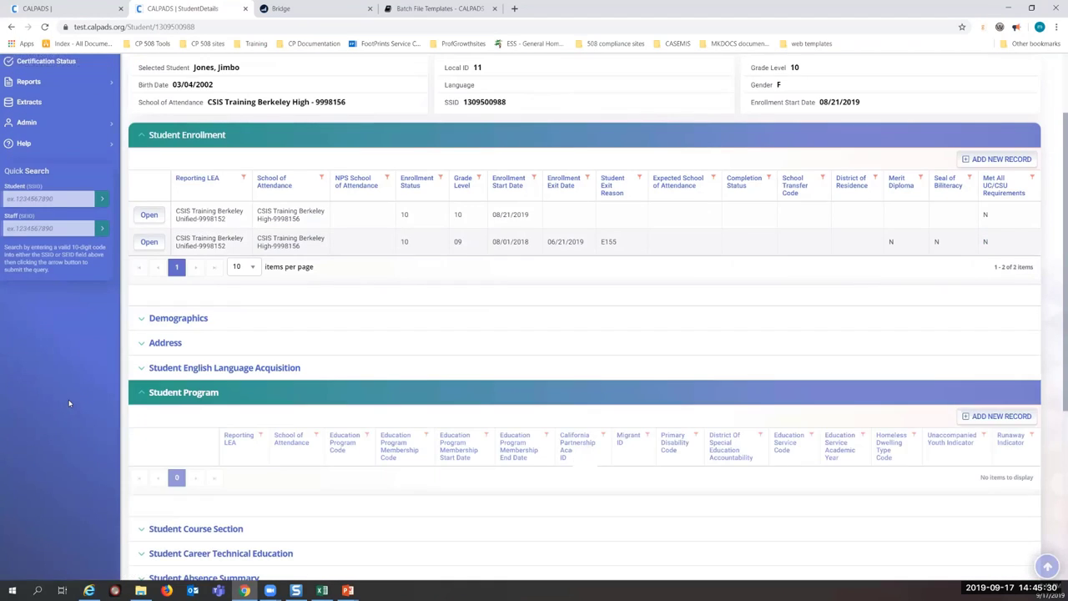
scroll(451, 453, "down", 1)
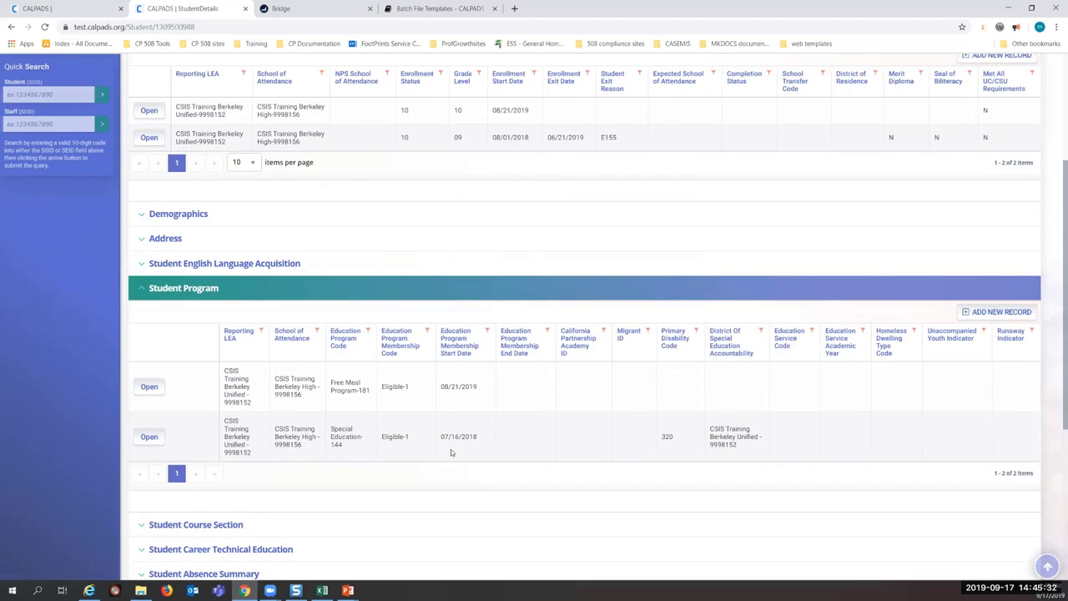
left_click_drag(482, 437, 371, 493)
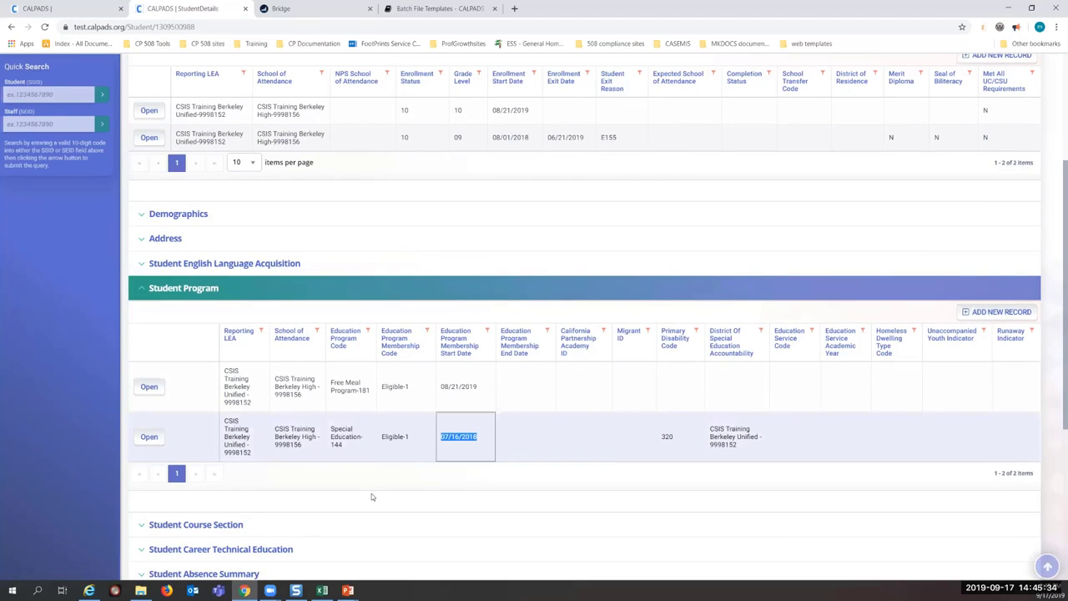
Return to the SPRG0070 record detail and check its membership start date and School of Attendance against the student's program record
left_click(80, 10)
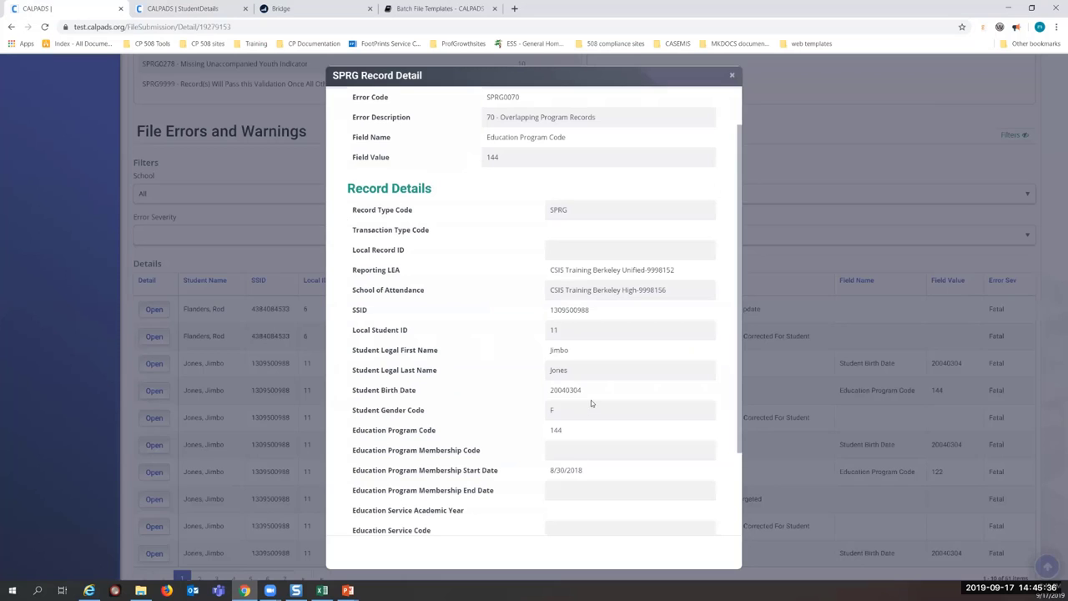
left_click_drag(455, 471, 552, 471)
left_click(582, 471)
left_click(630, 385)
left_click_drag(664, 290, 564, 290)
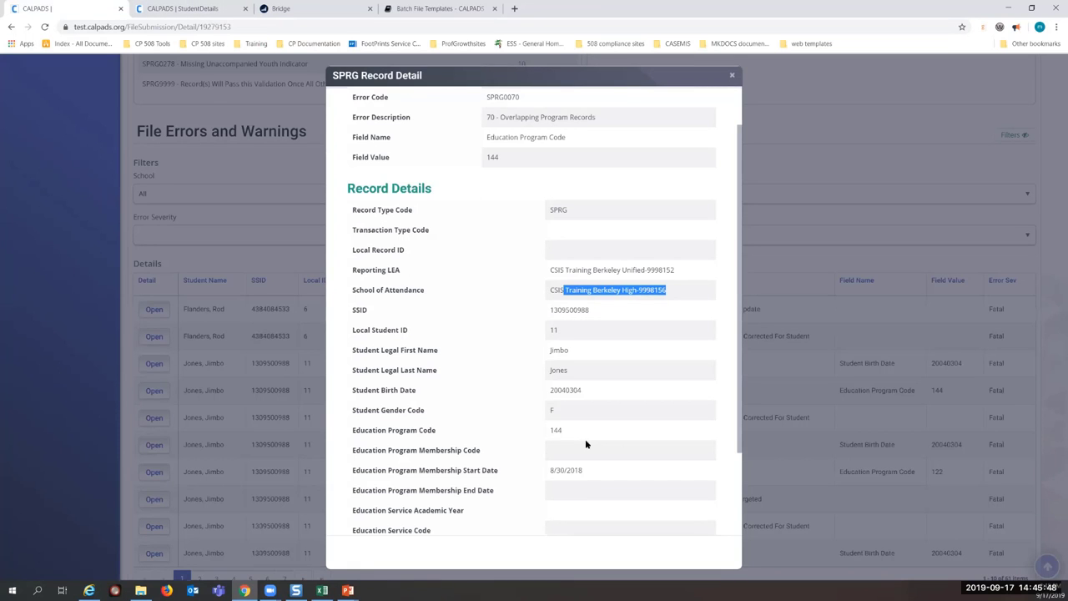
Recheck the Special Education-144 membership start date on the Student Detail page
key("ctrl+Tab")
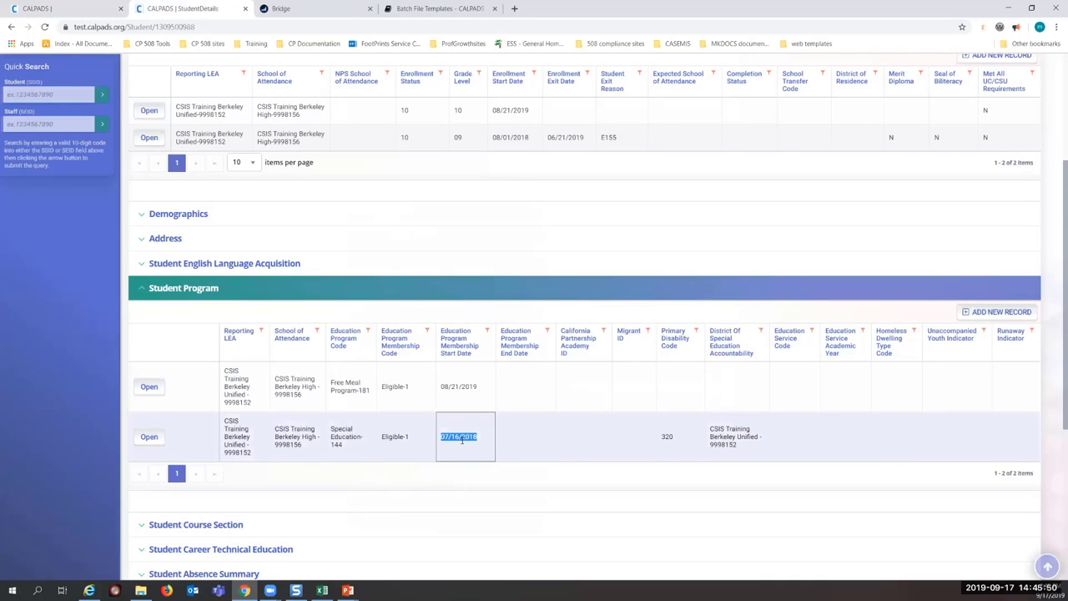
left_click_drag(479, 442, 445, 437)
left_click(460, 447)
left_click_drag(480, 438, 438, 436)
left_click(91, 423)
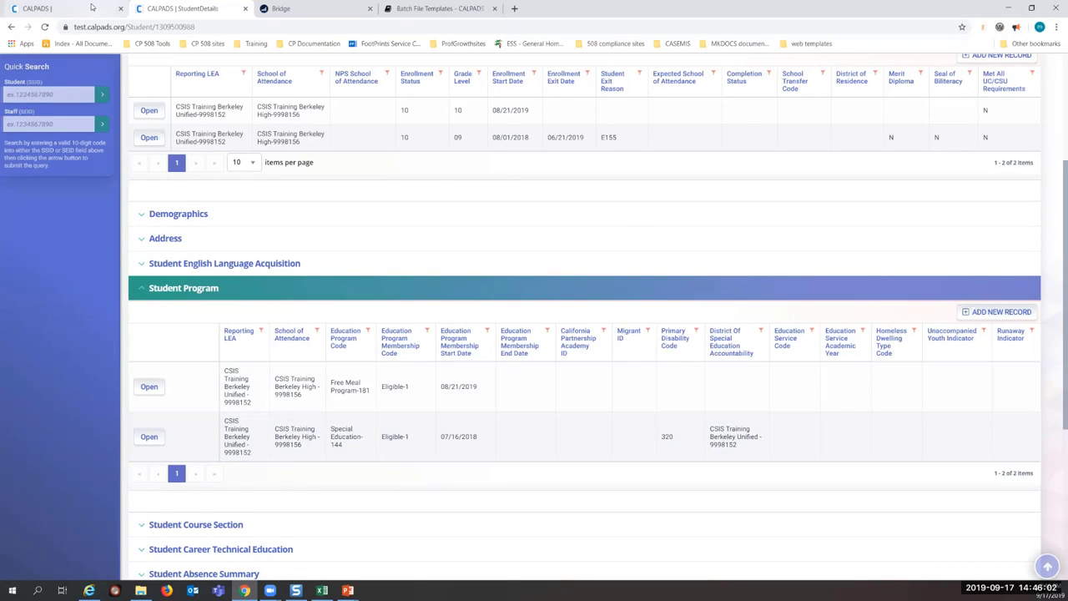
Compare the SPRG0070 record with the student's existing program record once more, and close the record detail
left_click(50, 9)
left_click(572, 479)
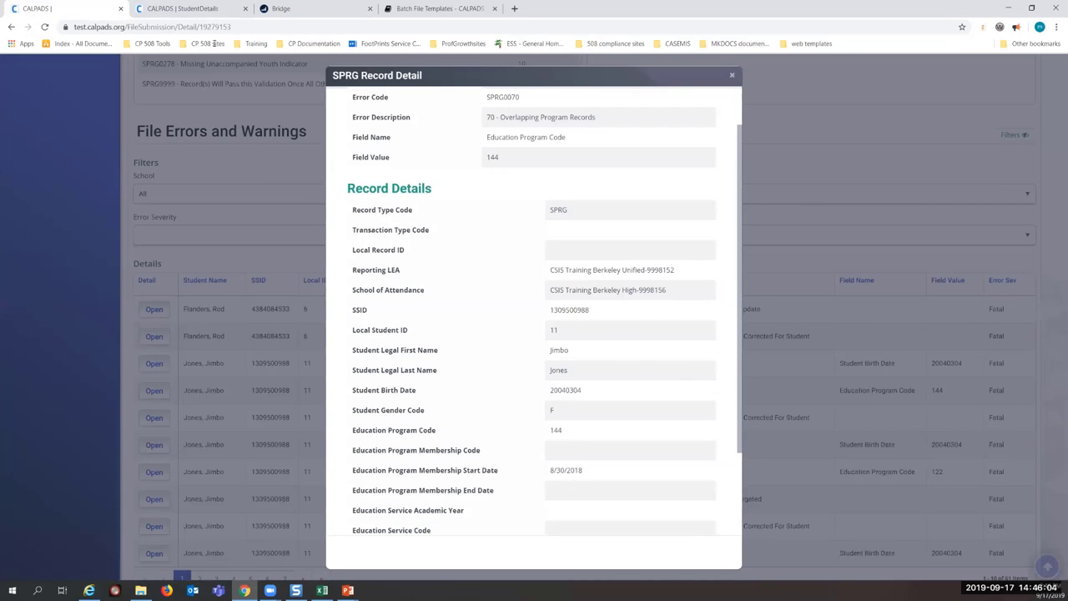
left_click(191, 10)
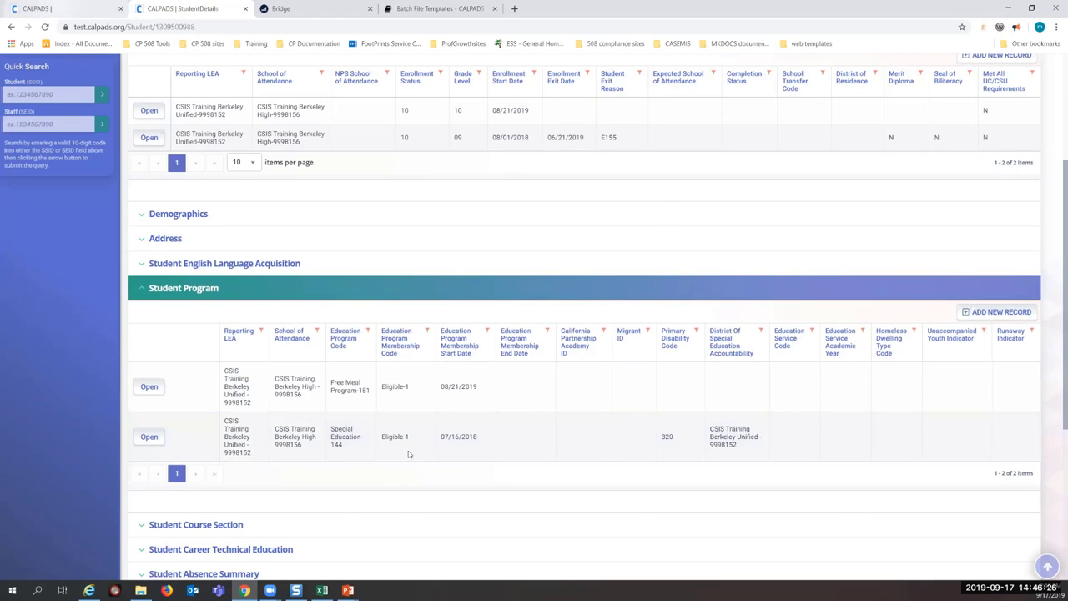
left_click(53, 8)
left_click(56, 331)
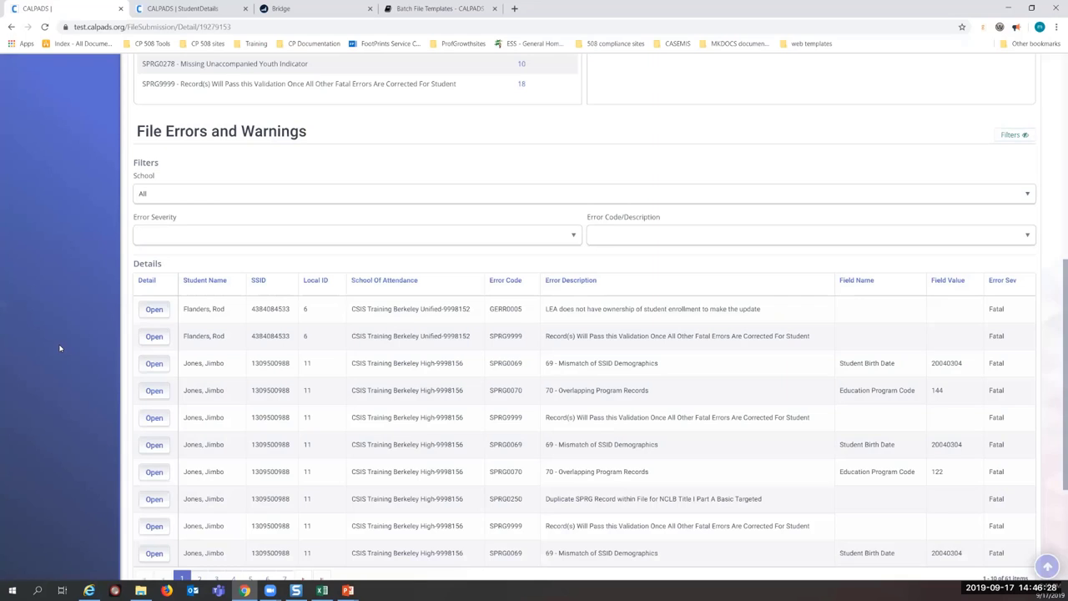
Review the Missing Dwelling Type Code, Missing Runaway Indicator and Missing Unaccompanied Youth Indicator entries in the error summary
scroll(83, 344, "down", 3)
scroll(106, 338, "up", 6)
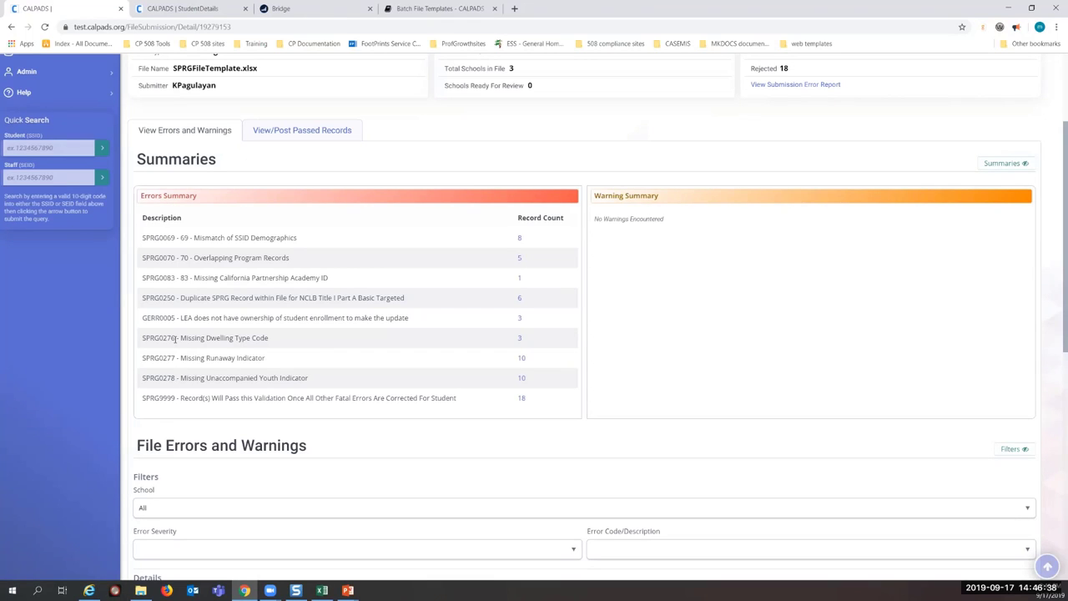
left_click_drag(175, 360, 162, 359)
double_click(167, 378)
left_click(235, 327)
left_click_drag(269, 338, 190, 338)
left_click(443, 339)
left_click(370, 349)
left_click_drag(272, 342, 210, 338)
left_click_drag(261, 360, 185, 358)
left_click_drag(298, 377, 207, 378)
left_click(368, 326)
Browse the file errors to page 6 of the Details list to locate a Missing Dwelling Type Code error
scroll(377, 361, "down", 1)
scroll(376, 338, "down", 2)
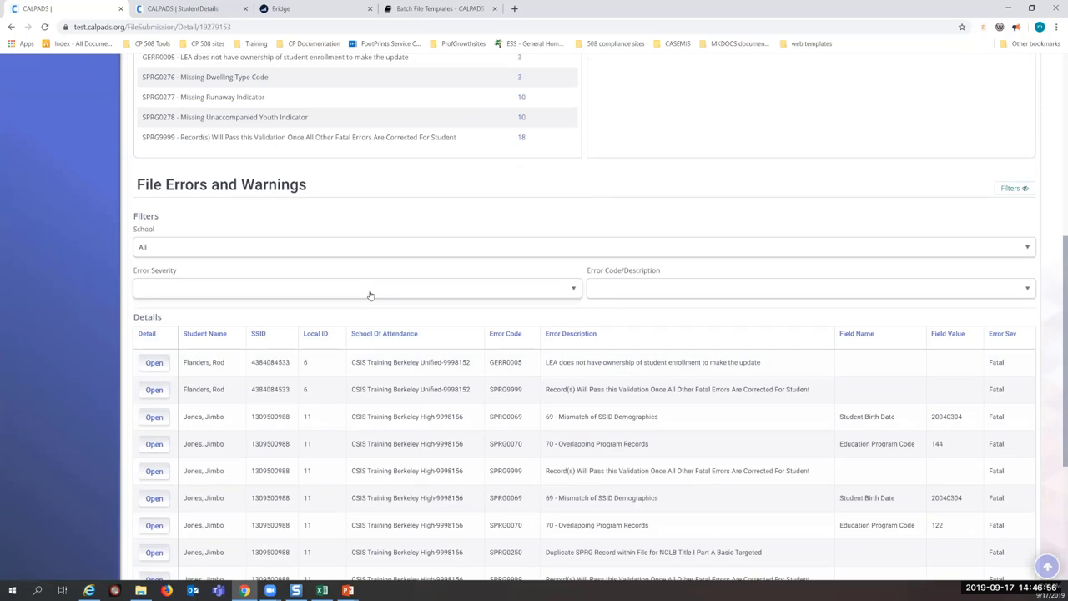
scroll(355, 242, "up", 1)
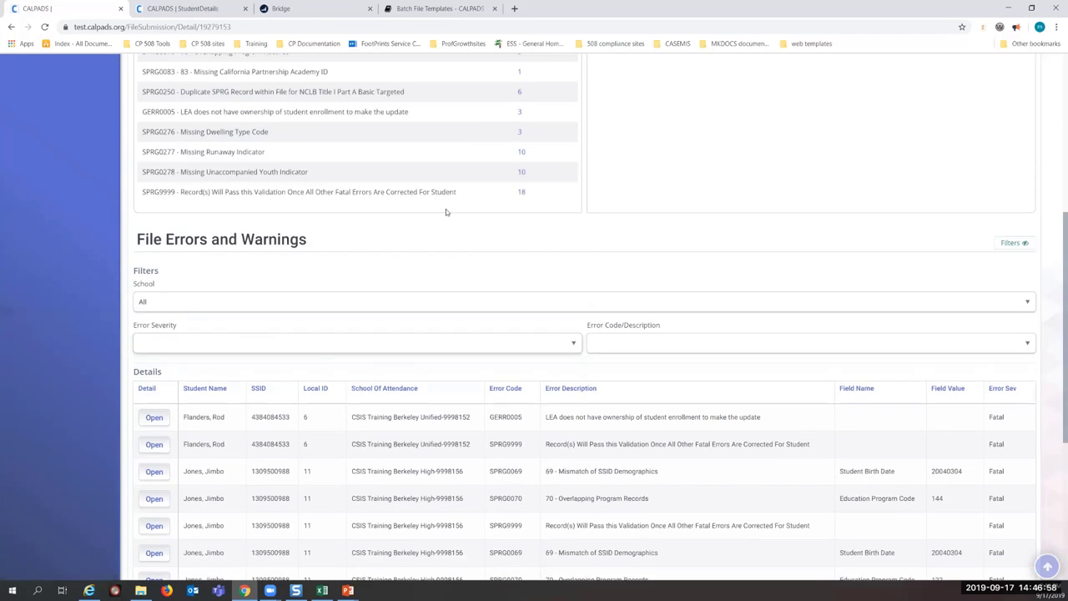
scroll(355, 242, "down", 3)
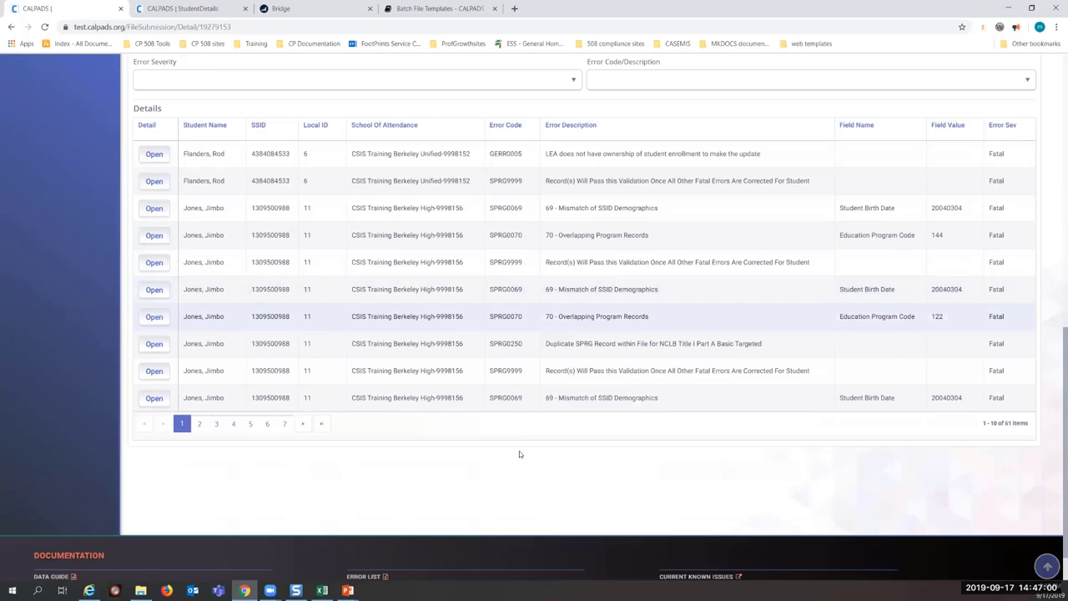
left_click(285, 424)
scroll(309, 380, "up", 2)
scroll(292, 394, "down", 3)
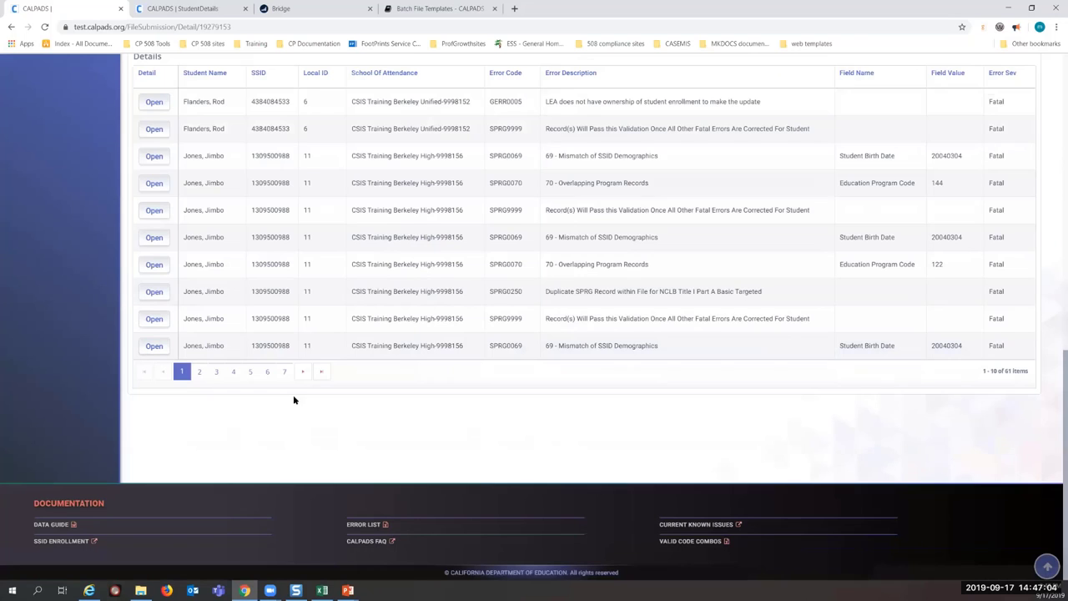
left_click(284, 372)
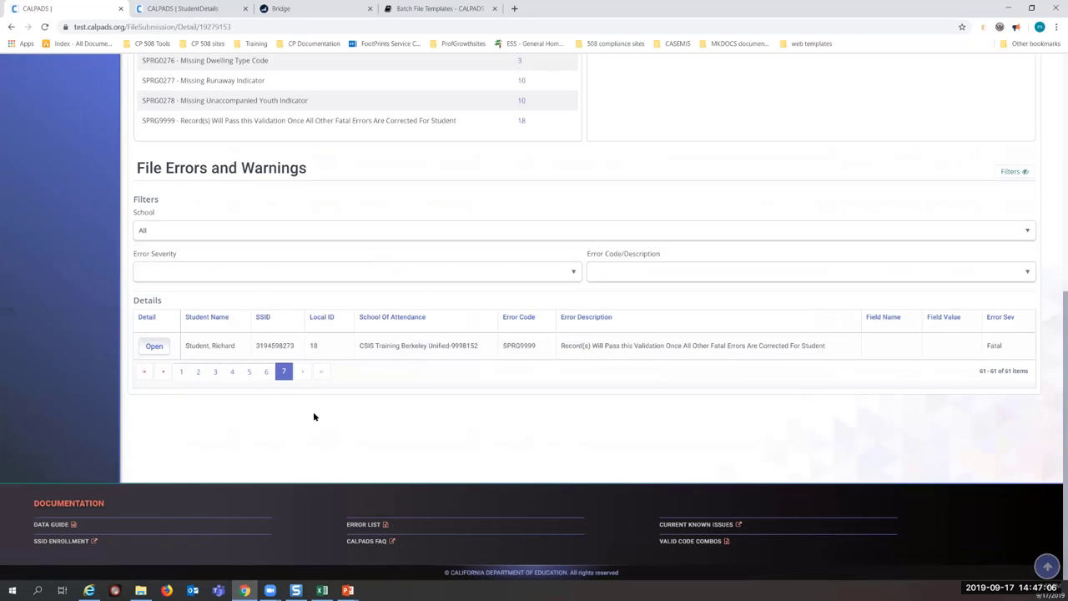
left_click(265, 372)
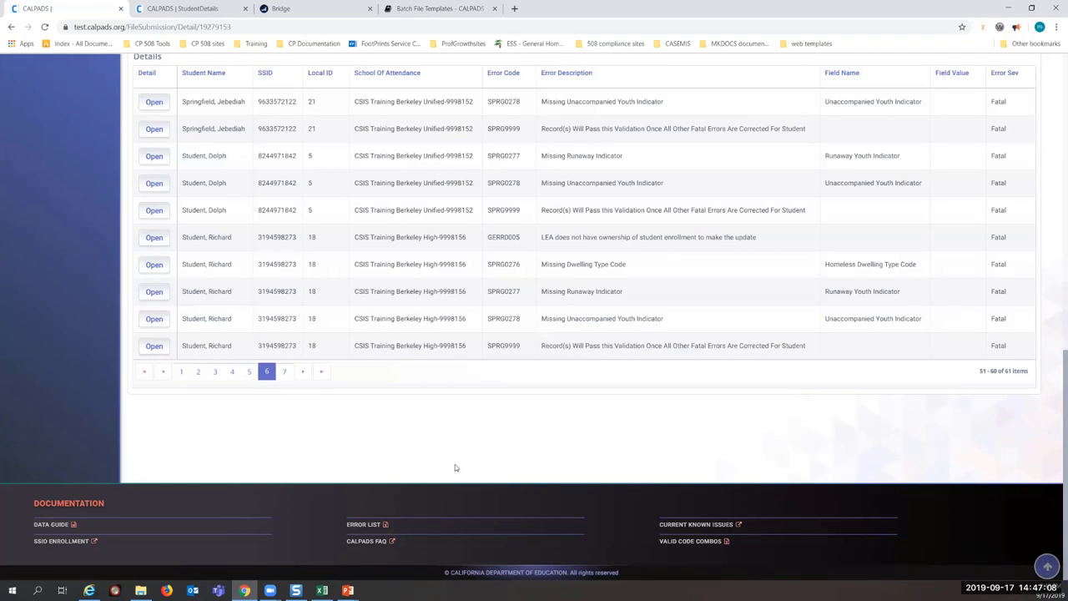
Open the SPRG0276 Missing Dwelling Type Code record and look through its error and record details
left_click(155, 263)
scroll(552, 386, "down", 2)
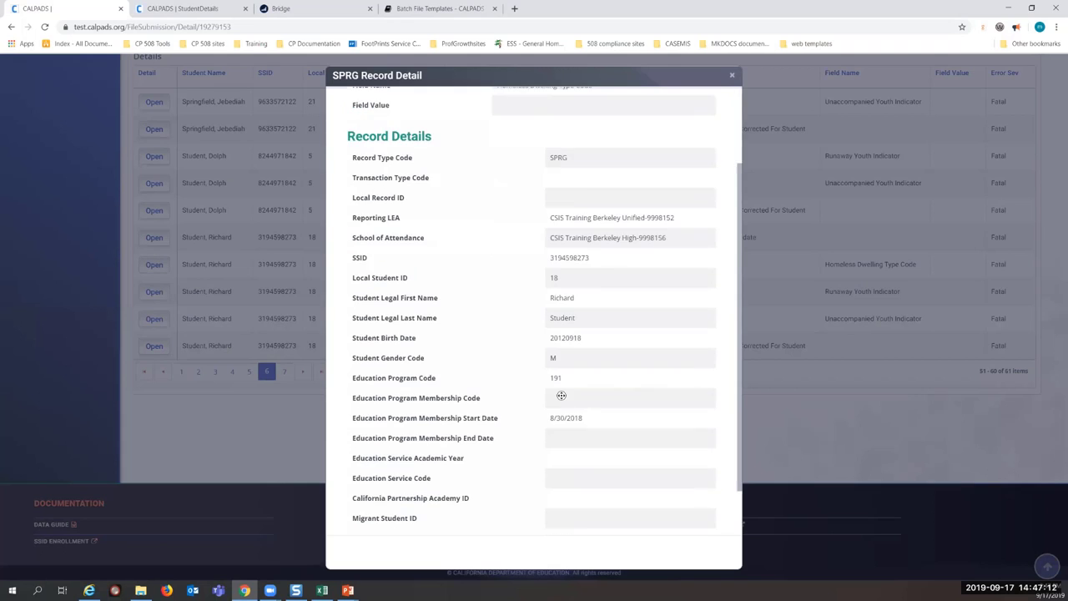
scroll(561, 339, "down", 1)
scroll(561, 339, "up", 3)
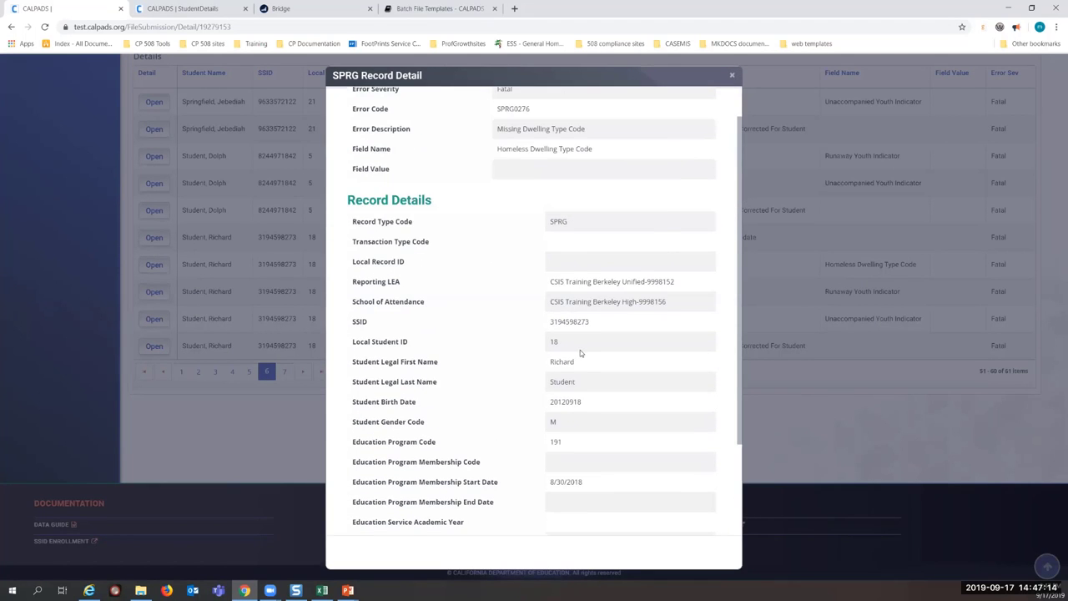
scroll(576, 347, "down", 3)
Check the Education Program Code, Membership Code and Membership Start Date in the SPRG0276 record detail
double_click(556, 319)
left_click(615, 374)
double_click(561, 333)
left_click(609, 378)
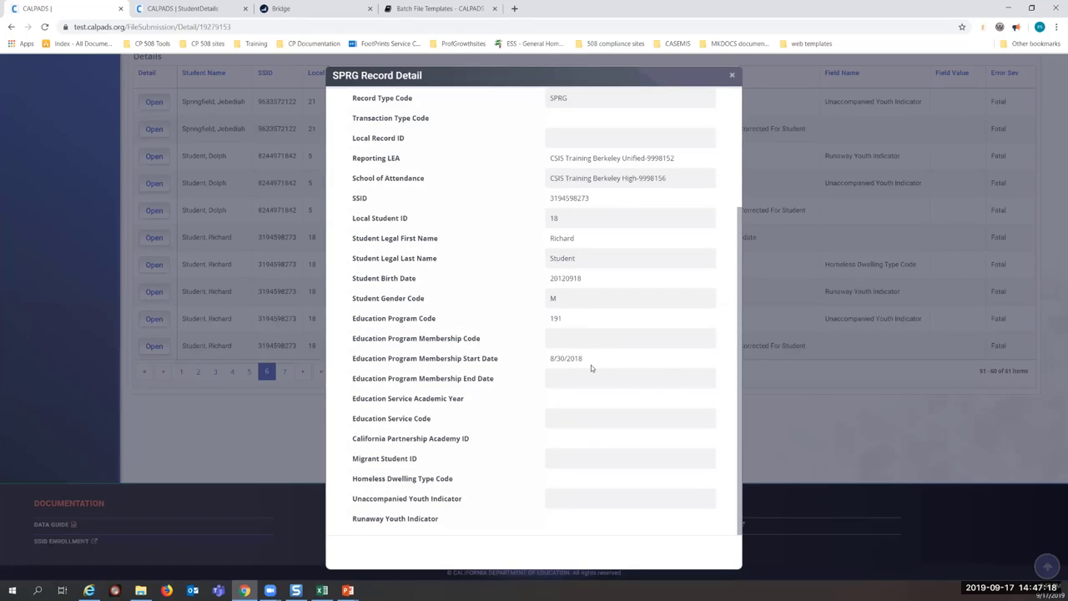
triple_click(586, 361)
left_click(567, 424)
scroll(593, 394, "up", 3)
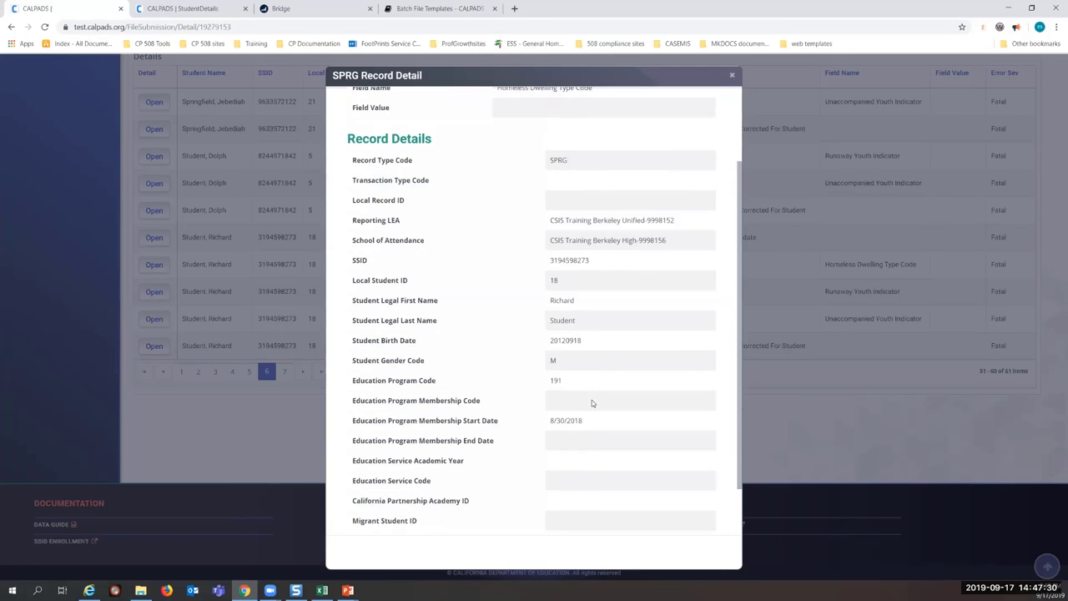
Close the SPRG0276 record detail and return to the student's detail page with the Student Program section
double_click(530, 152)
left_click(697, 99)
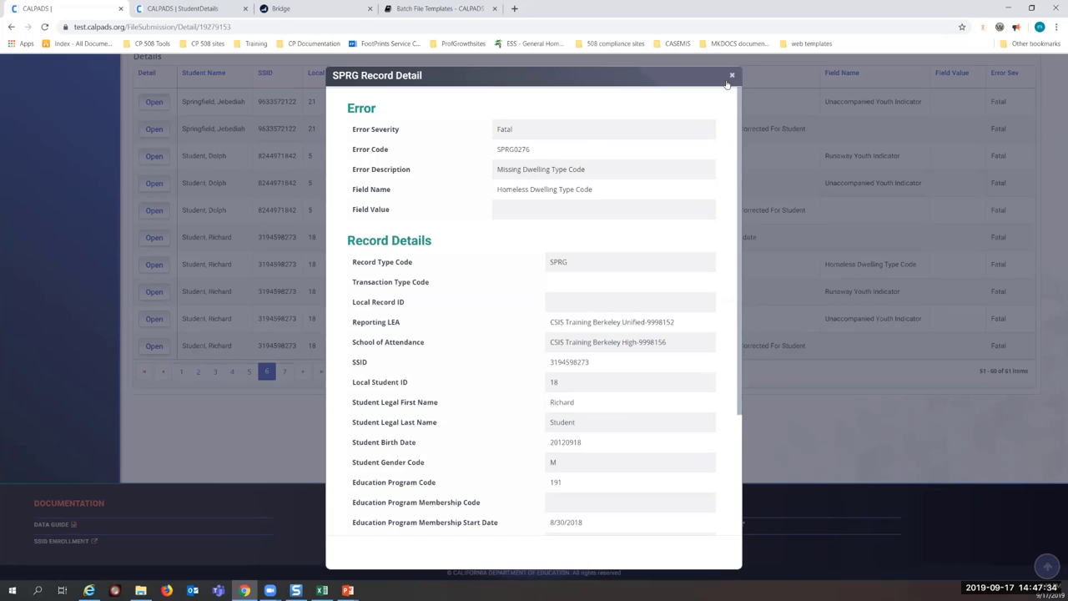
left_click(732, 75)
scroll(481, 437, "up", 5)
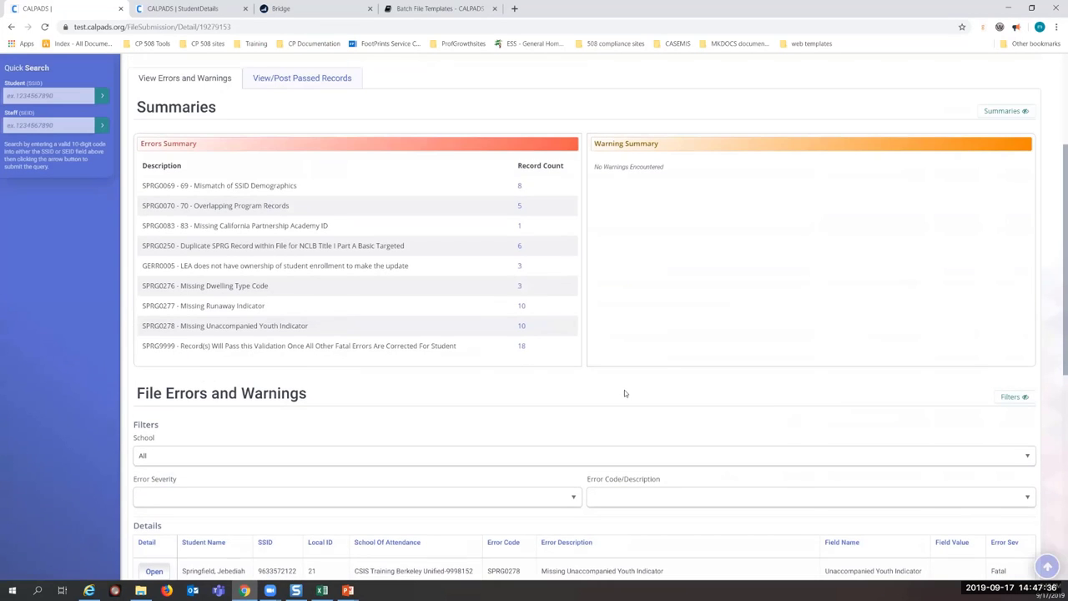
left_click(183, 9)
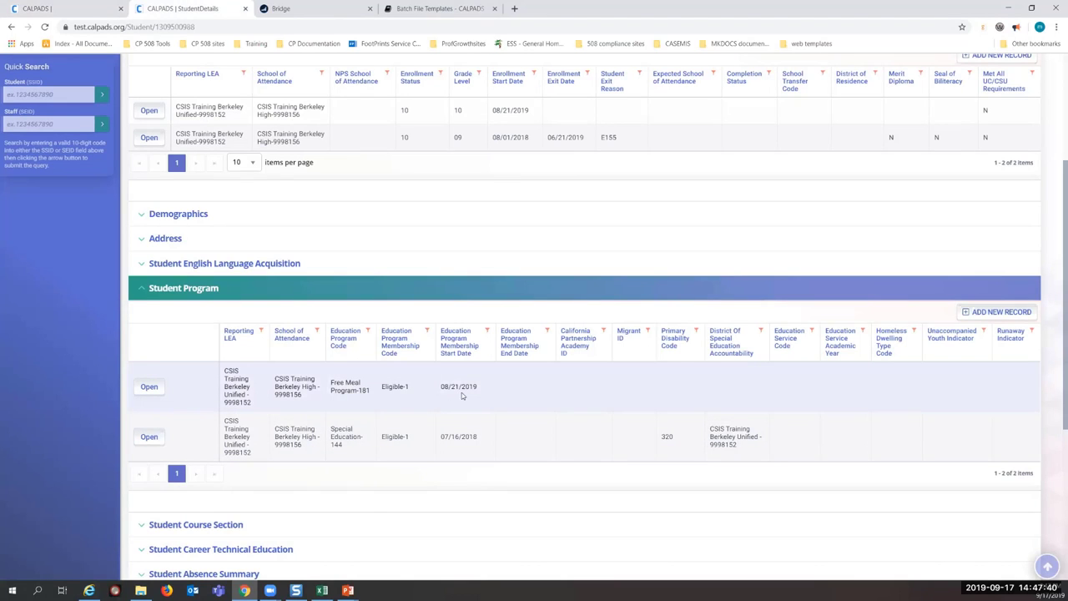
Start a new Student Program record for CSIS Training Berkeley High - 9998156 with Education Program Code Reduced-Price Meal Program-182
left_click(994, 312)
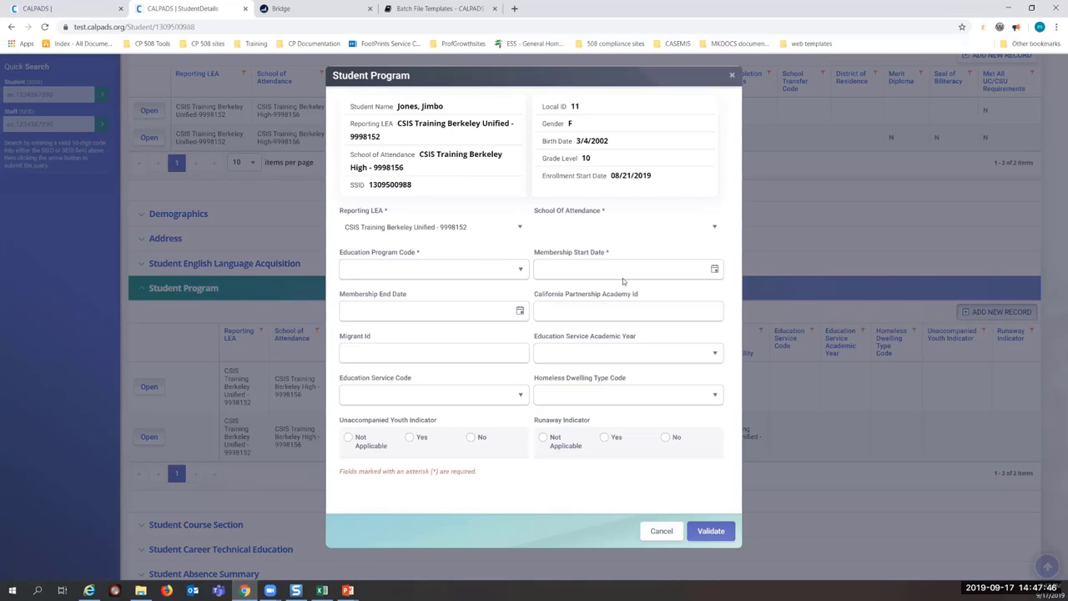
left_click(618, 234)
left_click(633, 299)
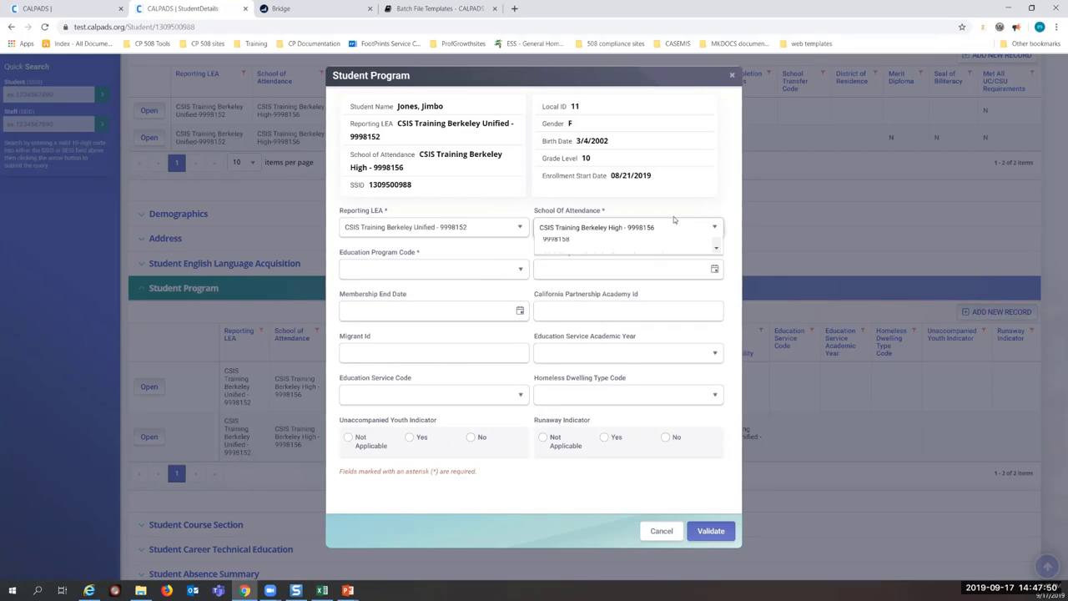
left_click(483, 273)
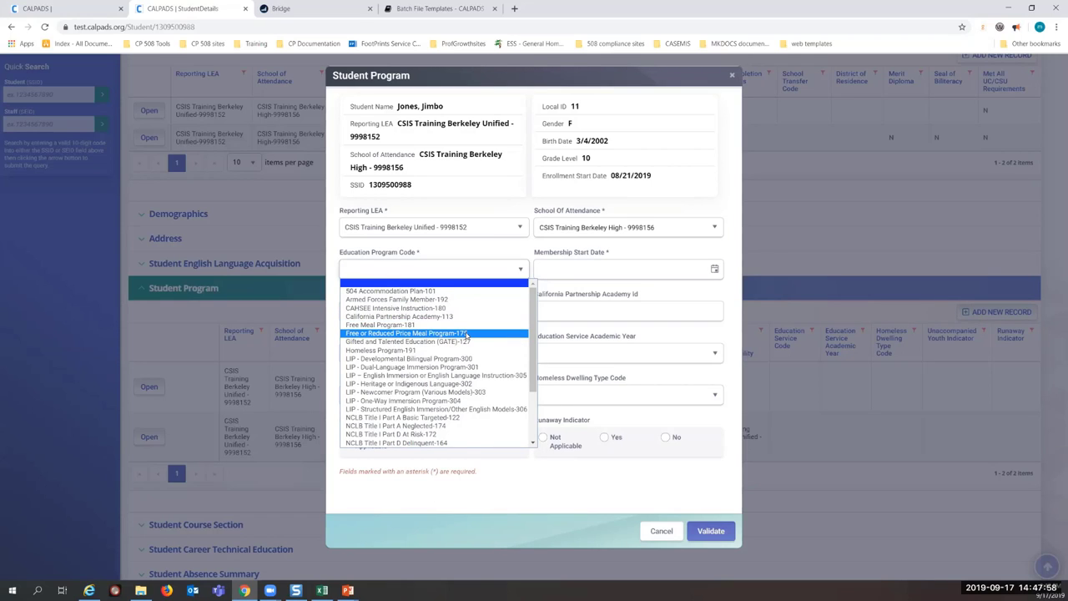
scroll(460, 418, "down", 2)
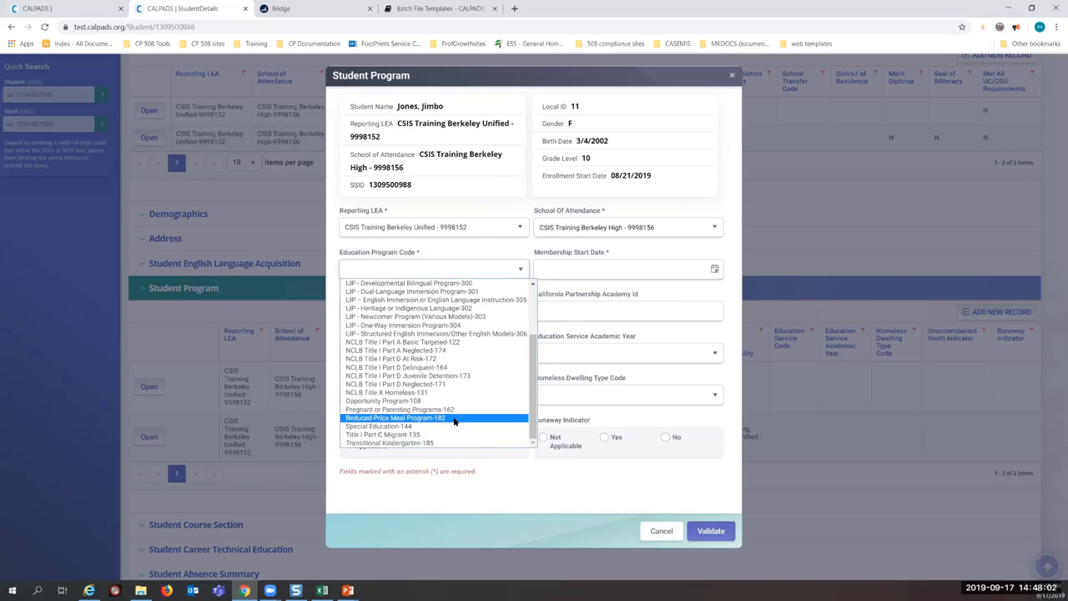
left_click(454, 422)
Set the Membership Start Date to 09/17/2019 and try to validate the new program record
left_click(714, 270)
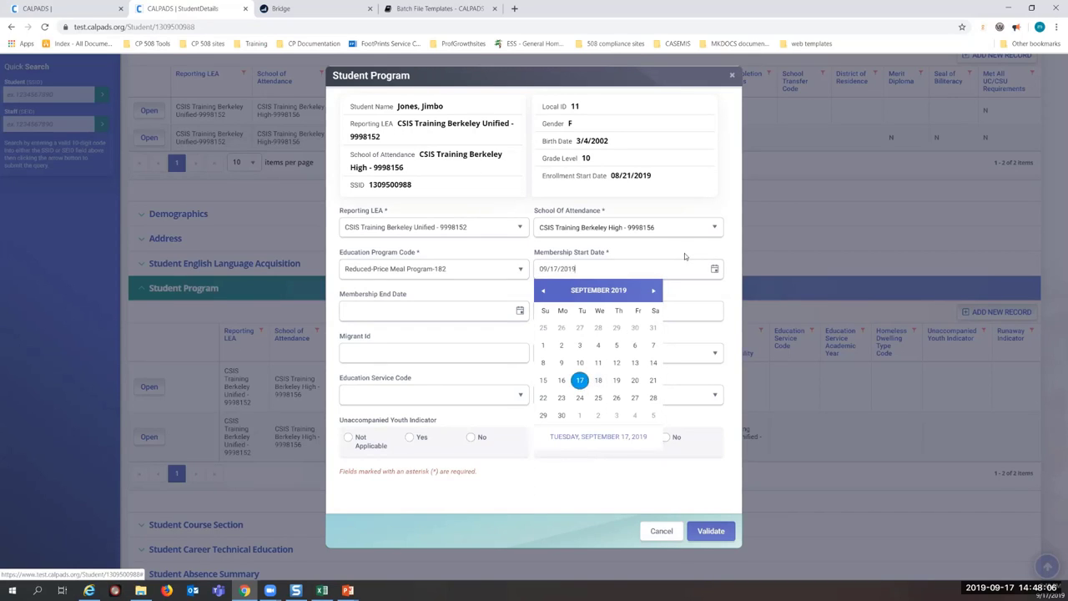
left_click(580, 379)
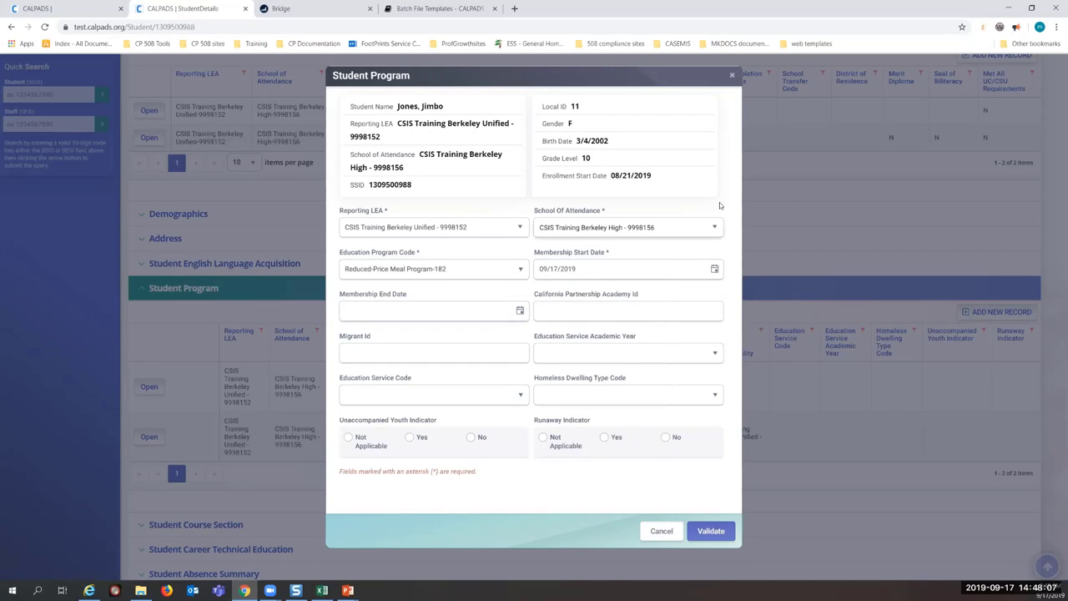
left_click(707, 536)
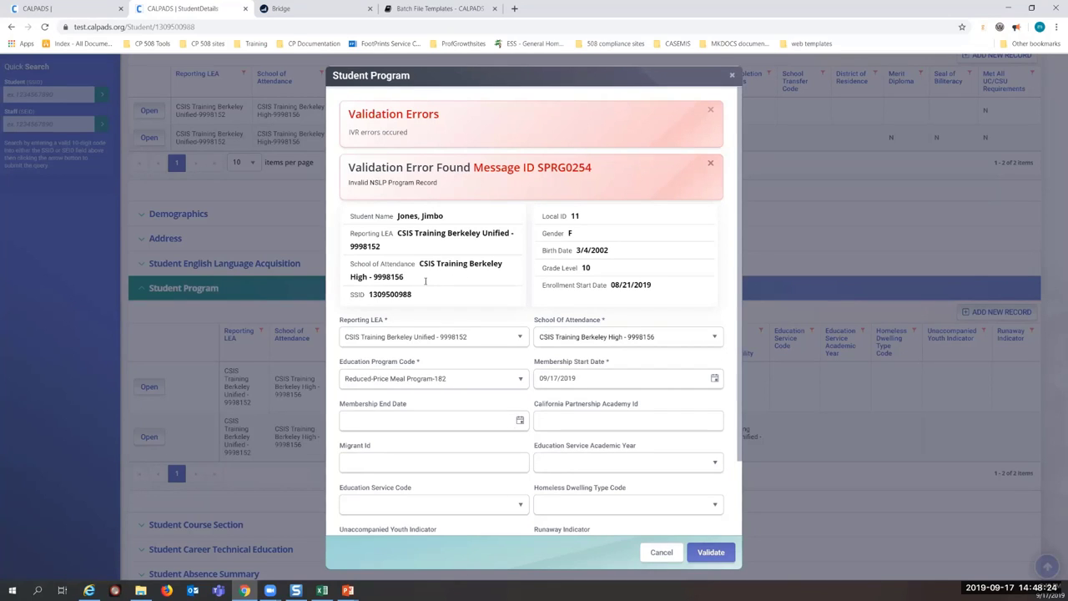
Copy the student's SSID from the program form and open Student Data maintenance in a new window from the submission page
double_click(389, 294)
right_click(390, 294)
left_click(417, 300)
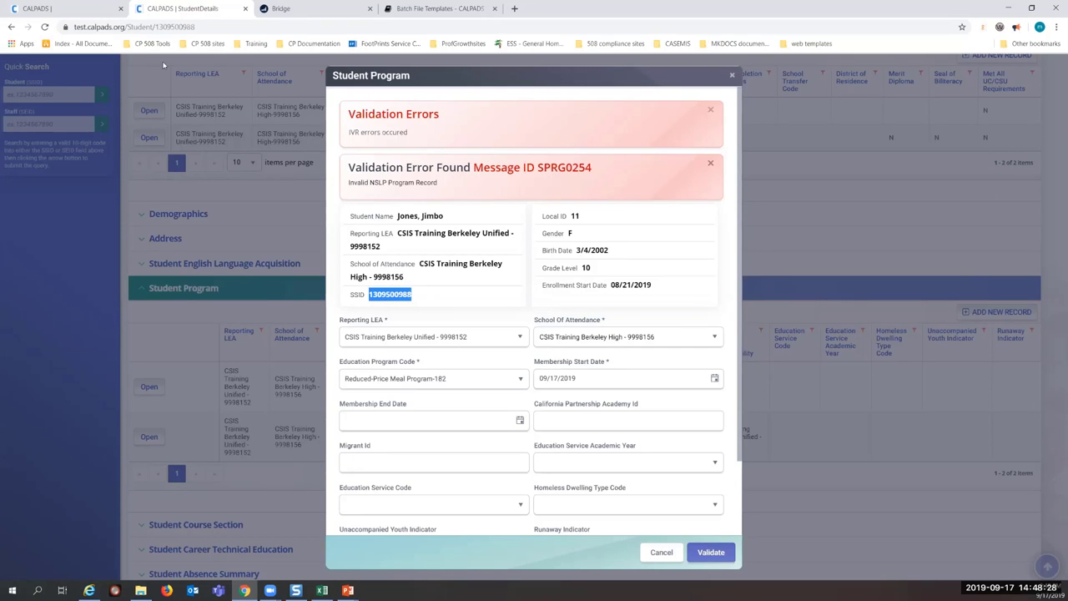
left_click(77, 10)
scroll(50, 278, "up", 3)
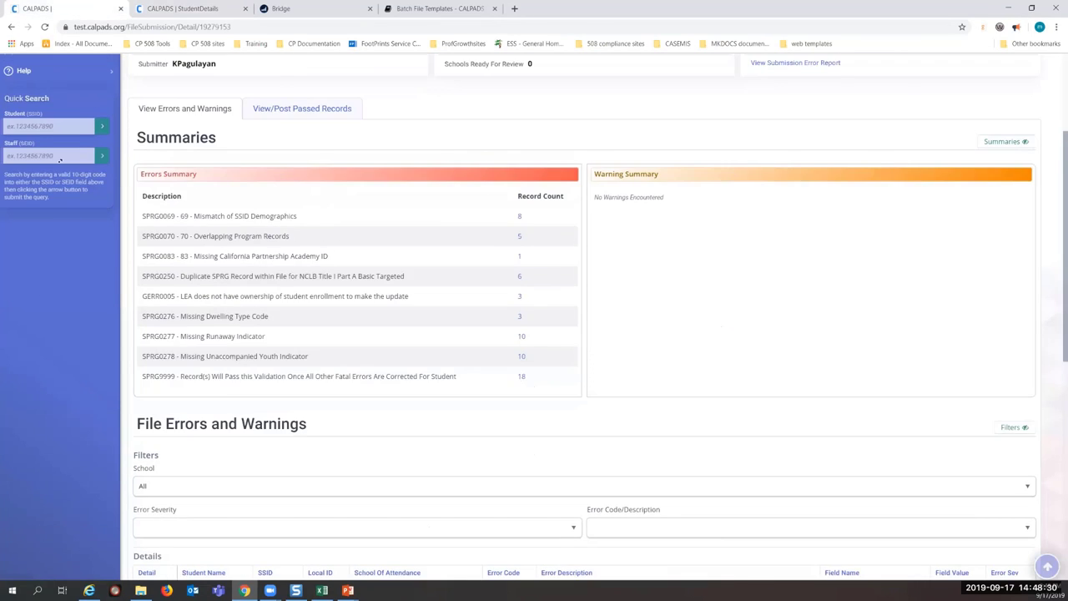
left_click(59, 126)
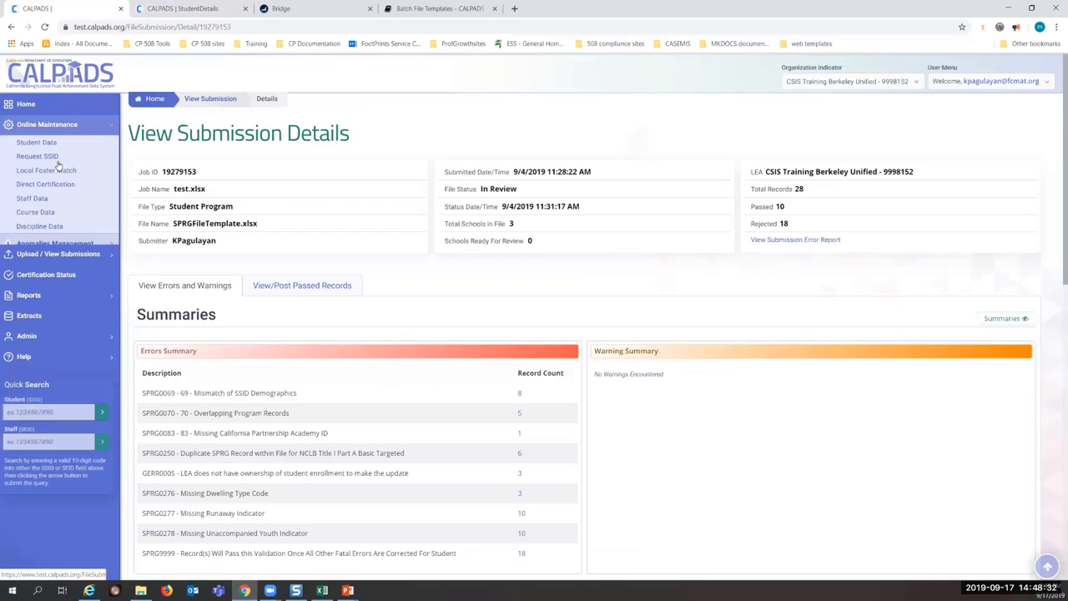
right_click(50, 144)
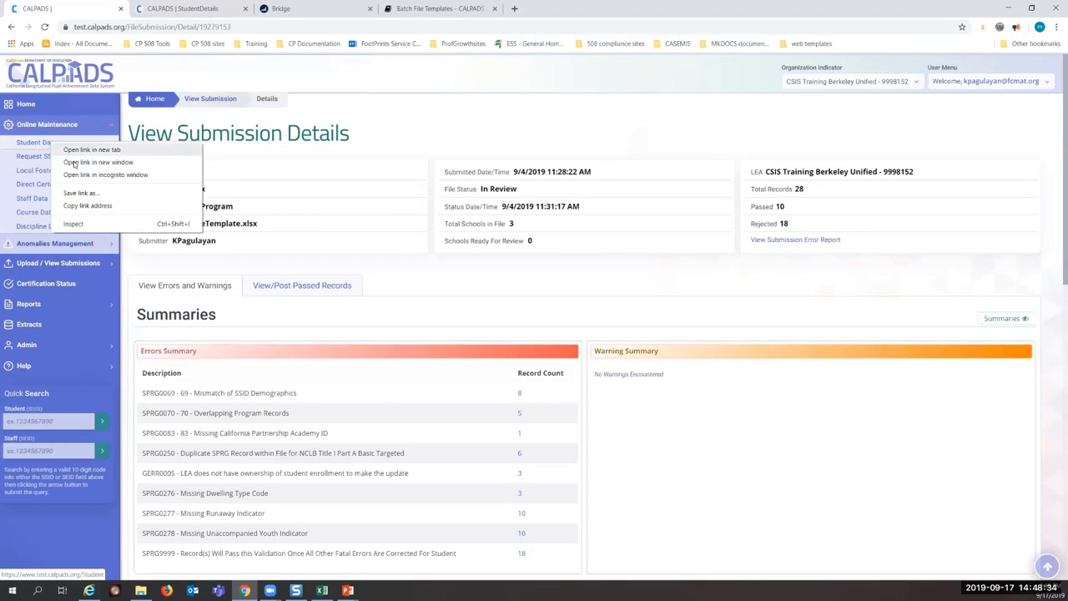
left_click(76, 162)
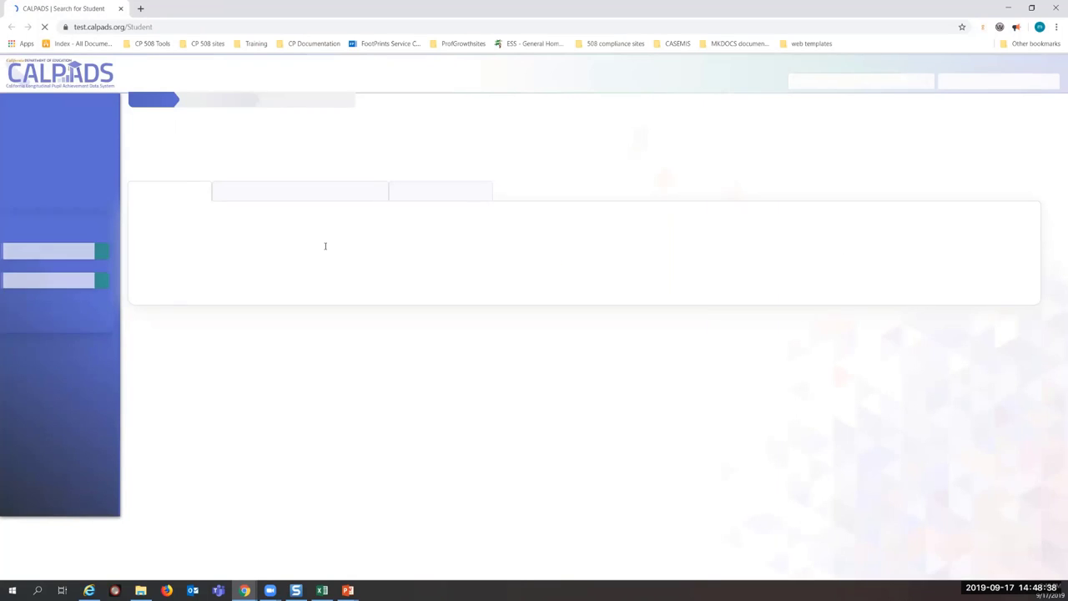
Search for the student using the copied SSID
left_click(245, 253)
right_click(245, 252)
left_click(275, 333)
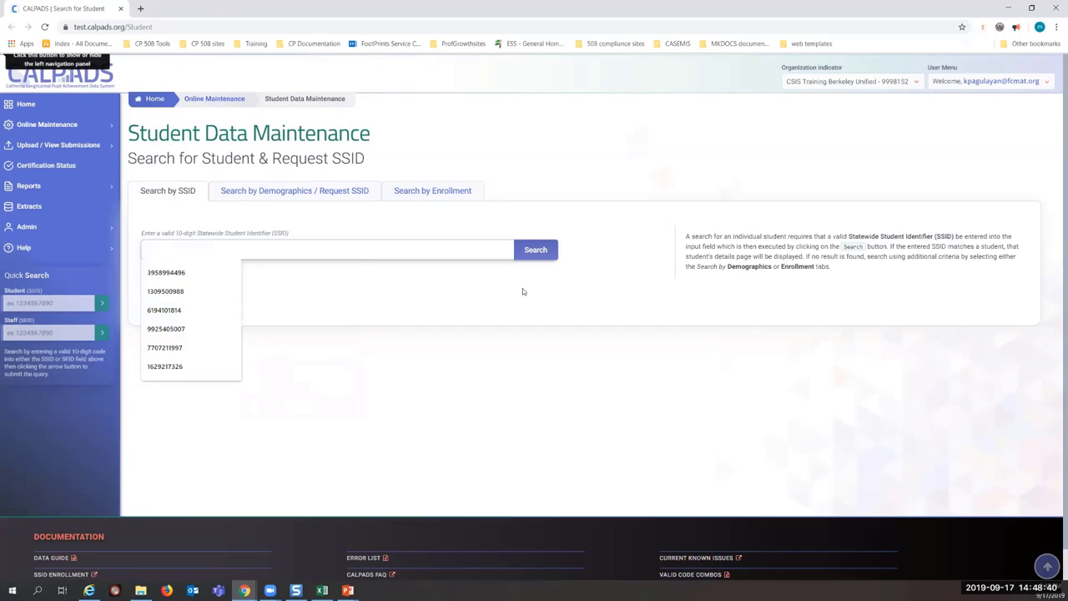
left_click(535, 251)
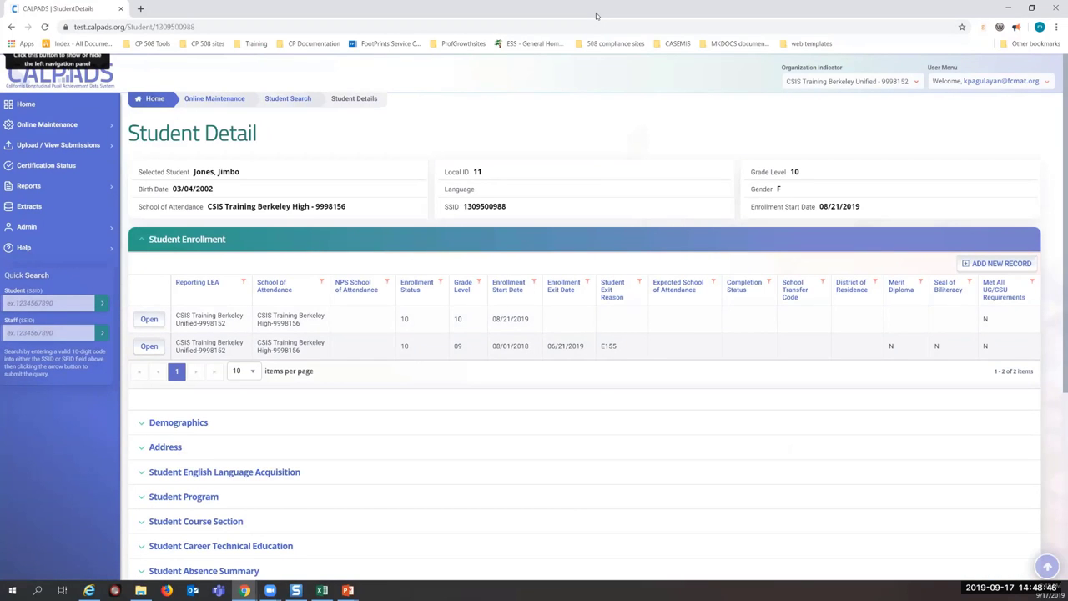
Restore the new window to a smaller size and expand the student's Student Program section to show its records
key("super+Down")
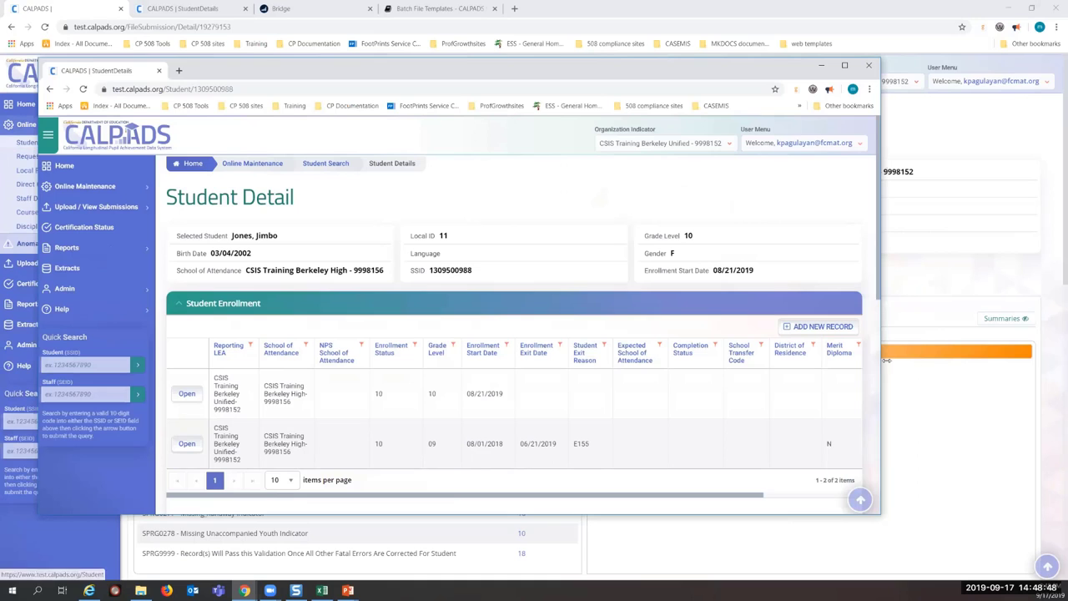
scroll(880, 361, "down", 4)
scroll(873, 281, "up", 4)
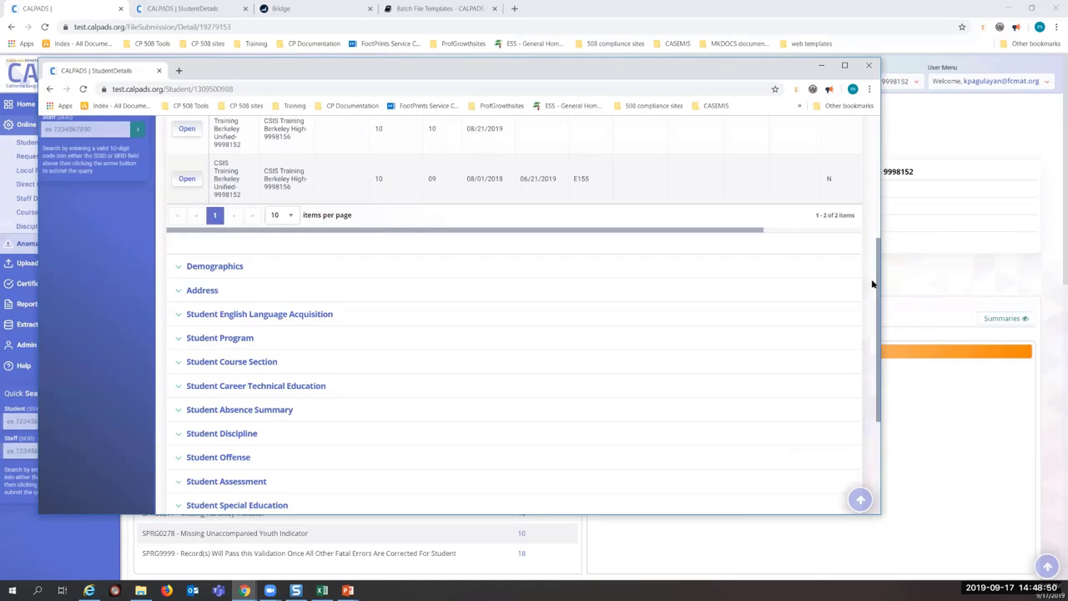
scroll(855, 226, "up", 1)
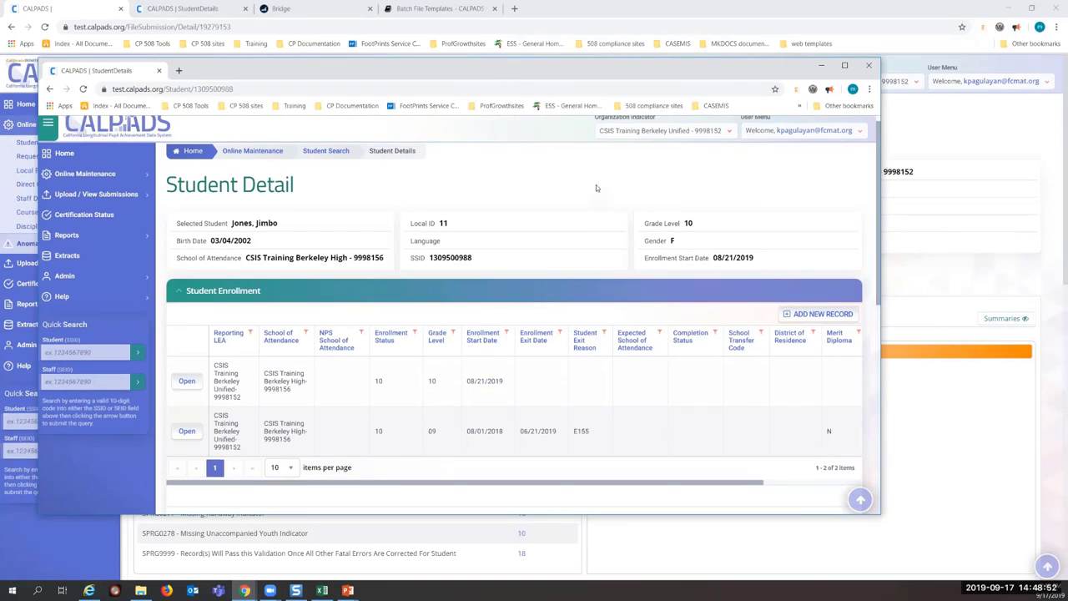
scroll(874, 250, "down", 1)
scroll(891, 348, "down", 6)
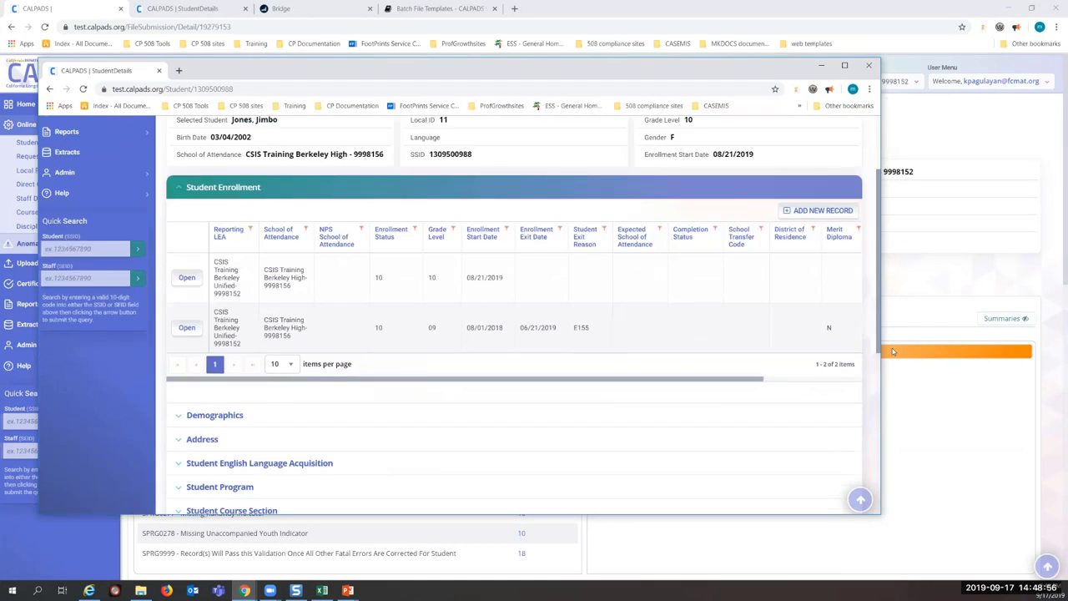
scroll(208, 383, "up", 2)
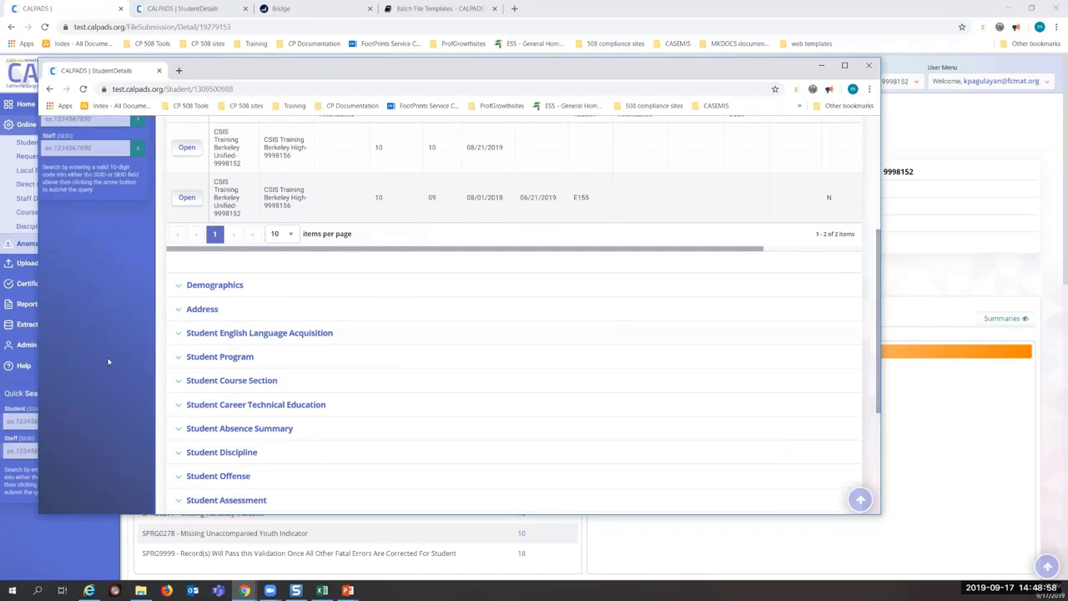
left_click(213, 360)
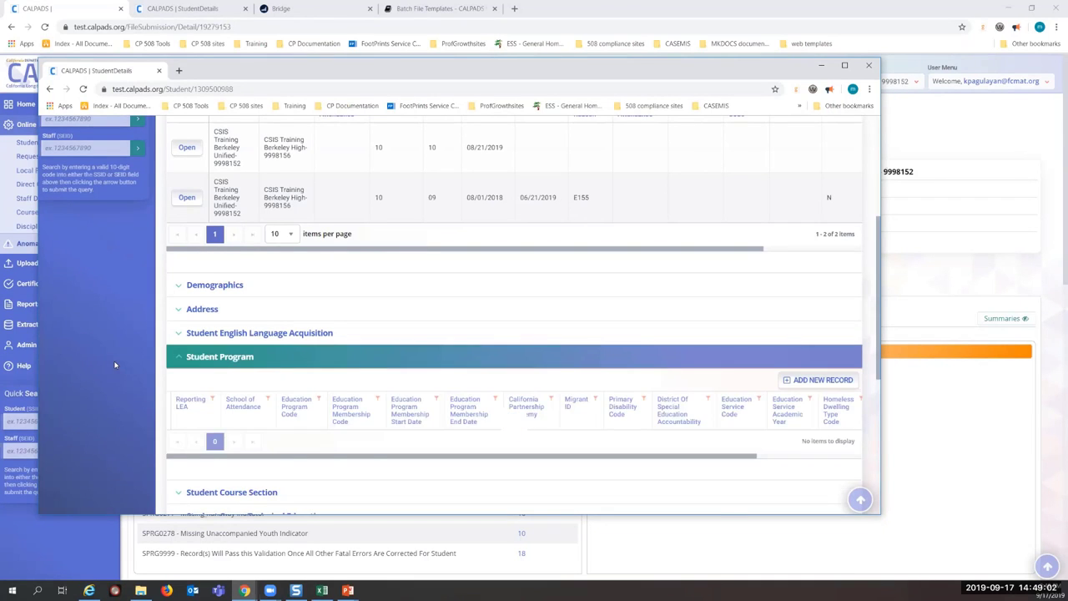
scroll(440, 420, "down", 2)
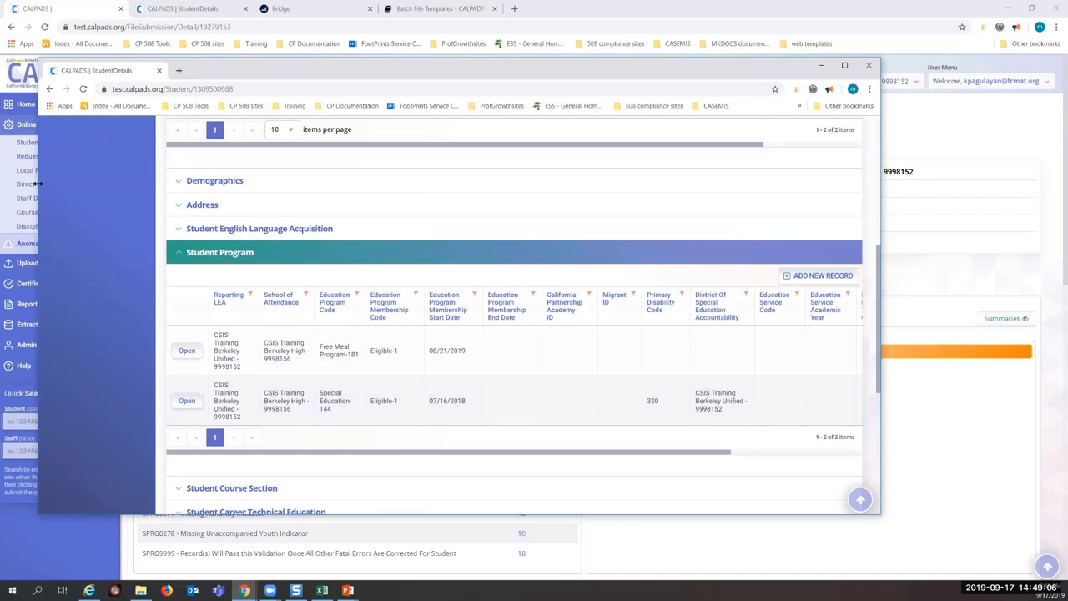
Resize and arrange the two browser windows so the validation error form and the student's existing program records show together
left_click_drag(38, 183, 369, 192)
left_click_drag(676, 71, 850, 77)
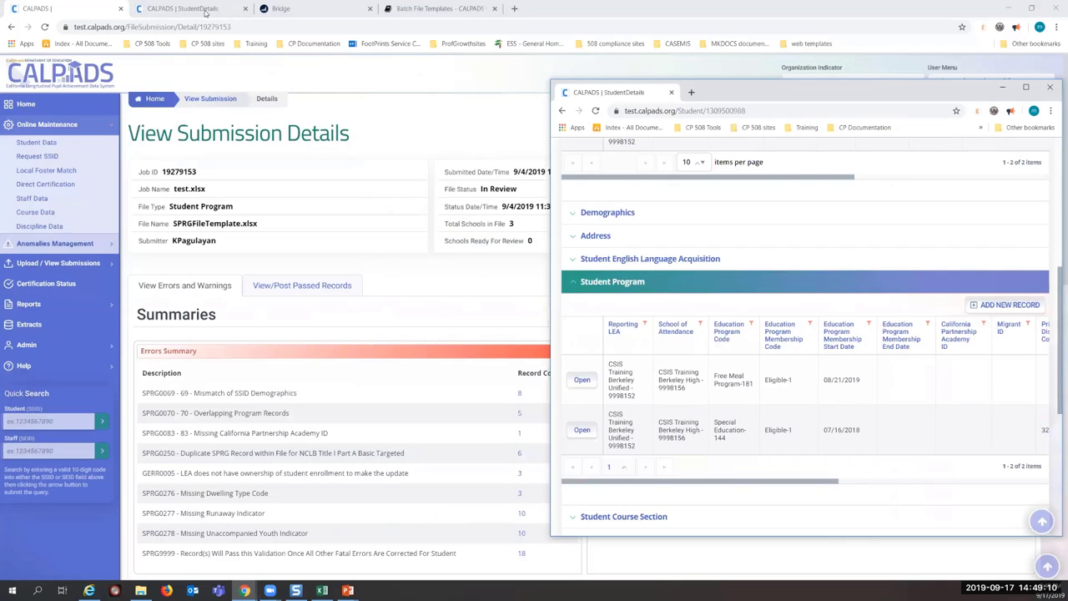
left_click(182, 8)
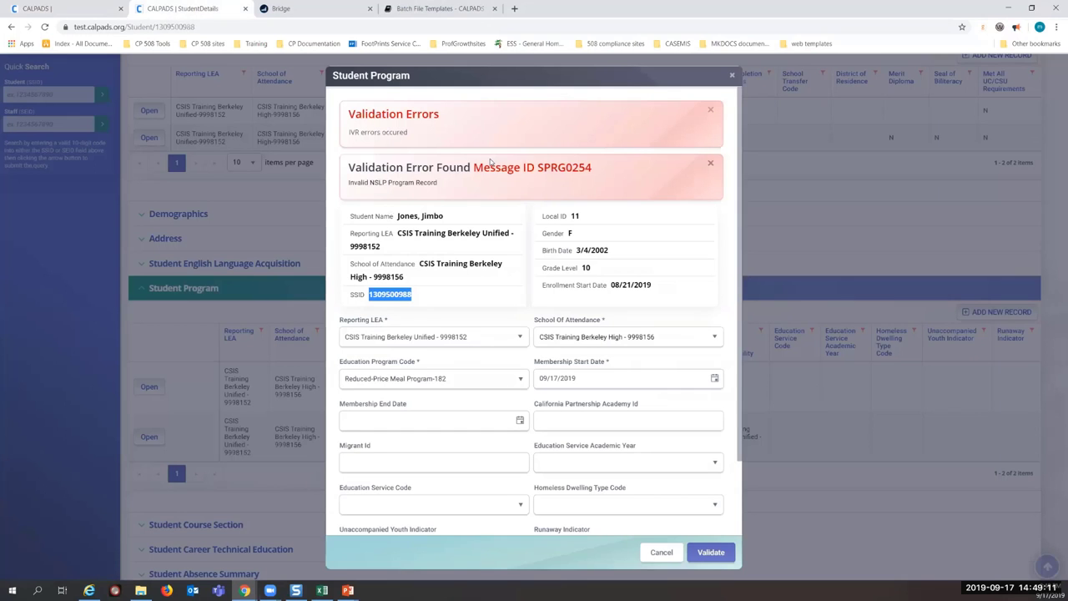
double_click(665, 16)
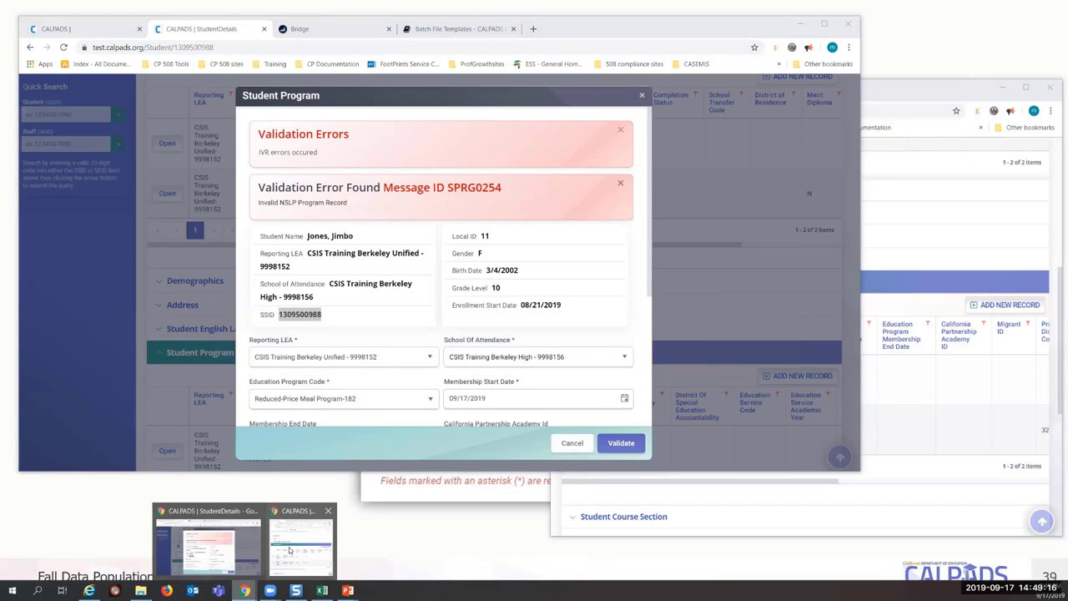
left_click(289, 552)
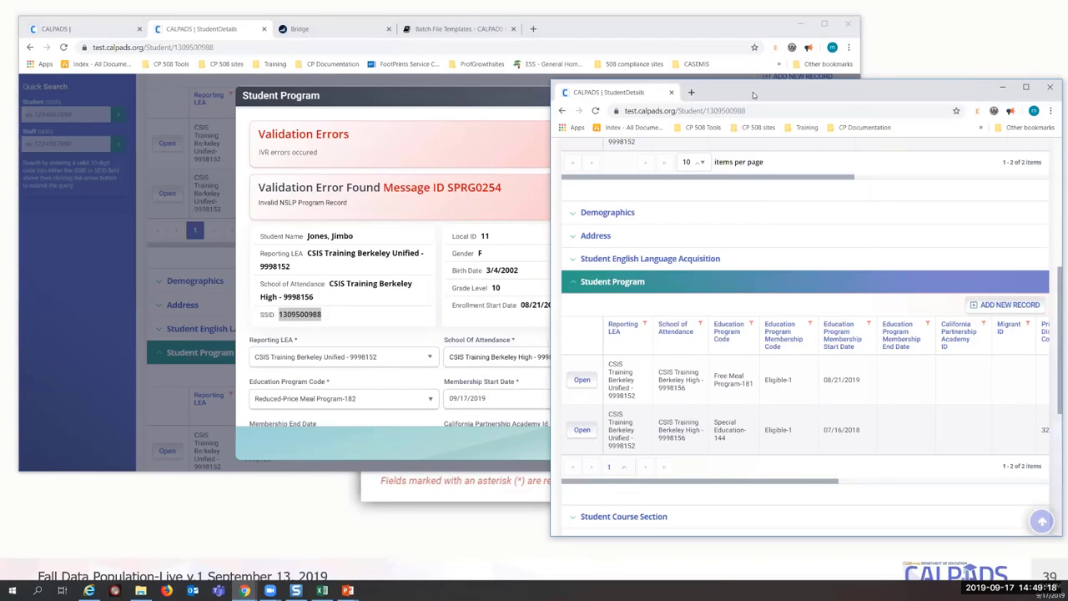
left_click_drag(753, 92, 865, 58)
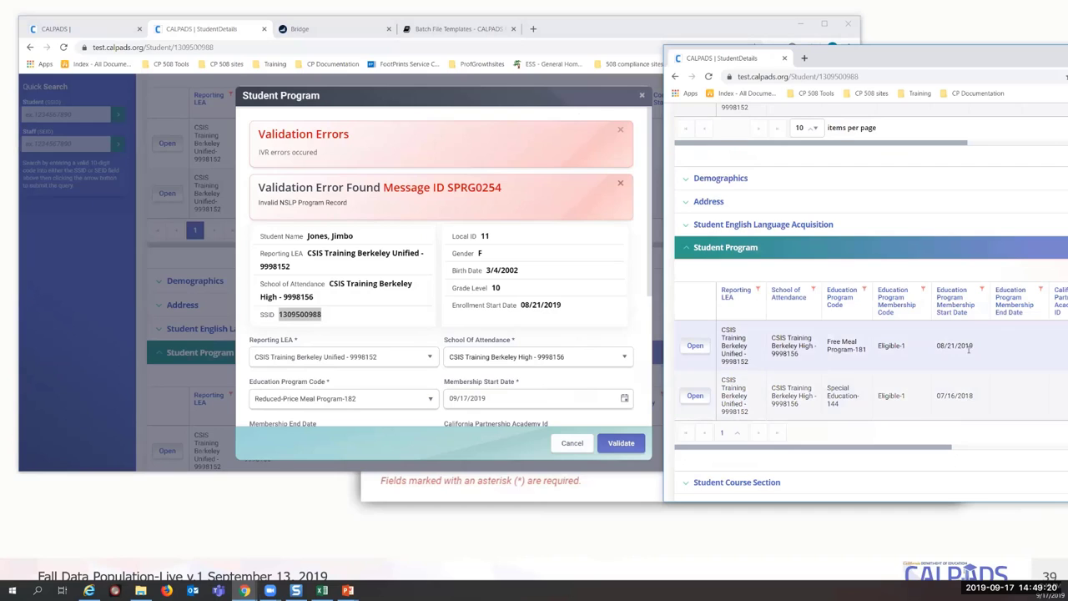
Compare the Free Meal Program-181 record's code and start date with the Reduced-Price Meal Program-182 entry in the rejected form
left_click_drag(974, 346, 946, 350)
left_click(864, 349)
left_click_drag(858, 349, 841, 350)
left_click(410, 333)
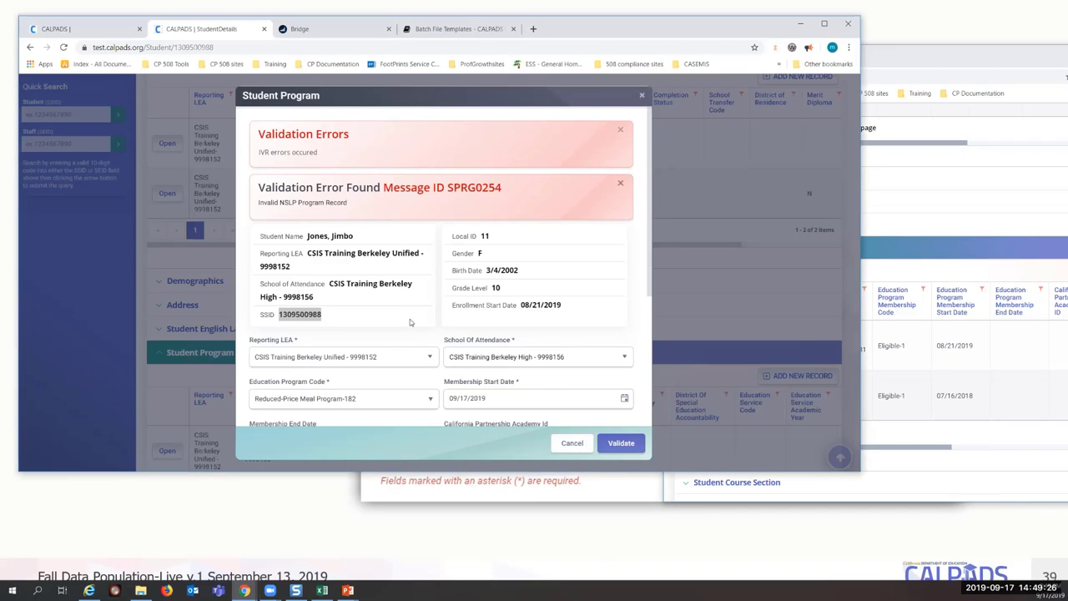
scroll(411, 319, "down", 1)
scroll(410, 319, "down", 3)
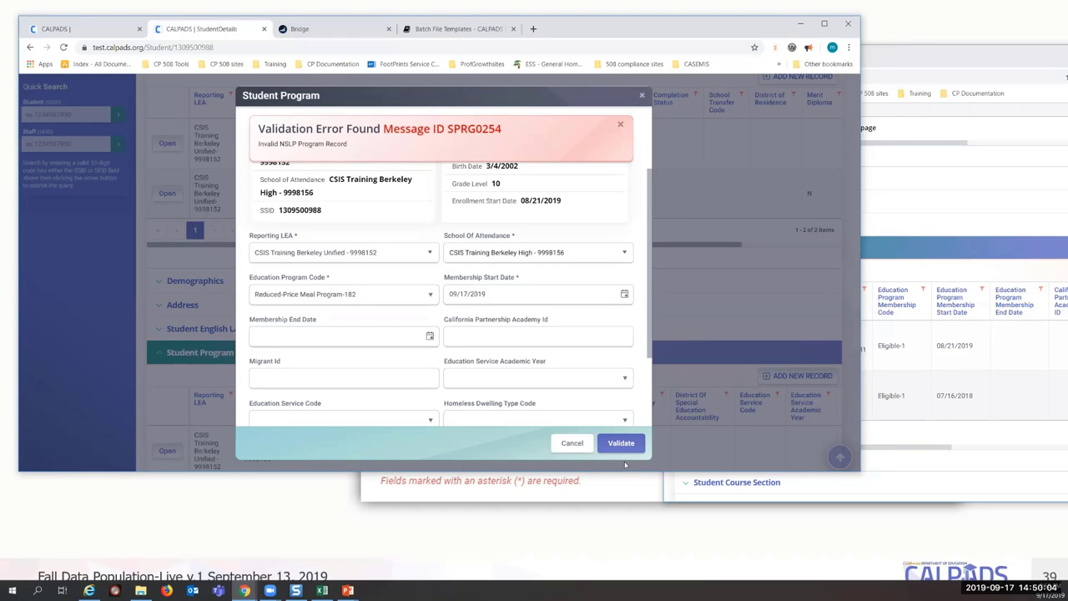
Cancel the new Student Program record and switch back to the PowerPoint slide show on Student Program Modal Details
left_click(571, 444)
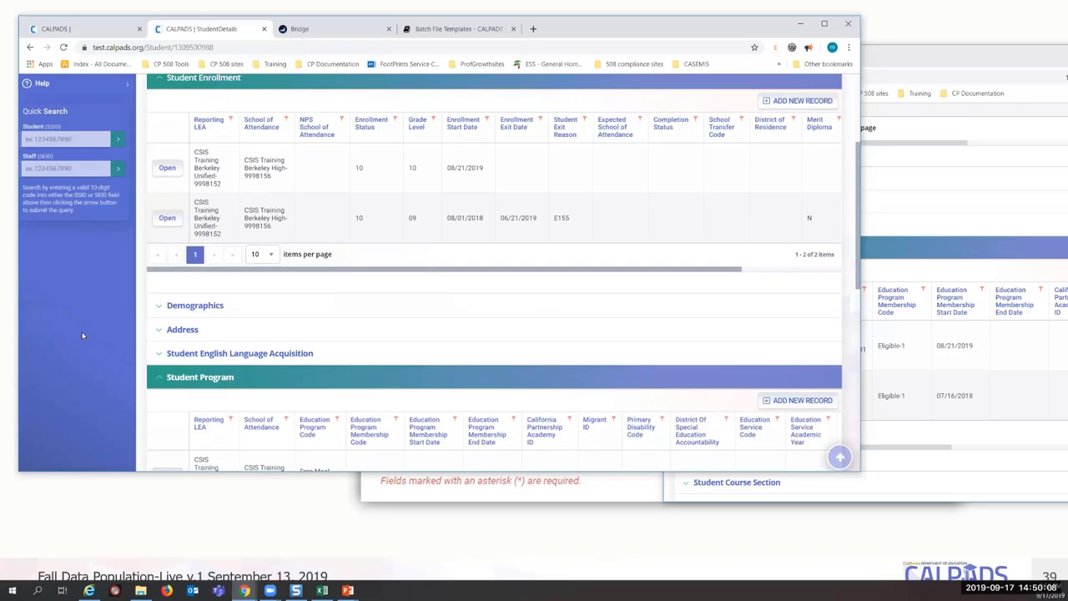
scroll(84, 333, "up", 3)
scroll(518, 152, "down", 3)
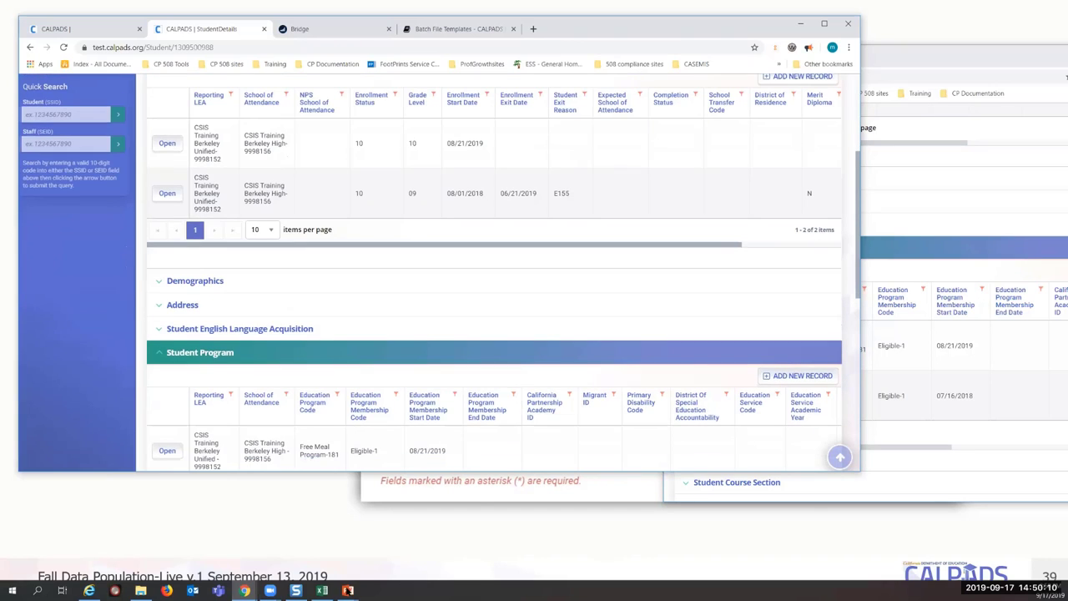
left_click(349, 590)
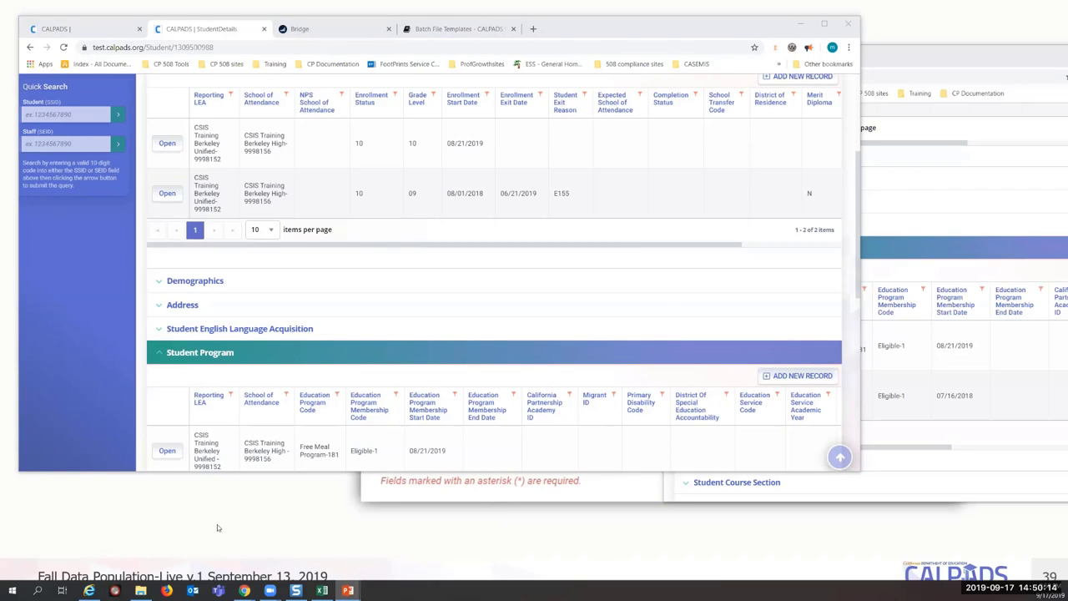
left_click(217, 524)
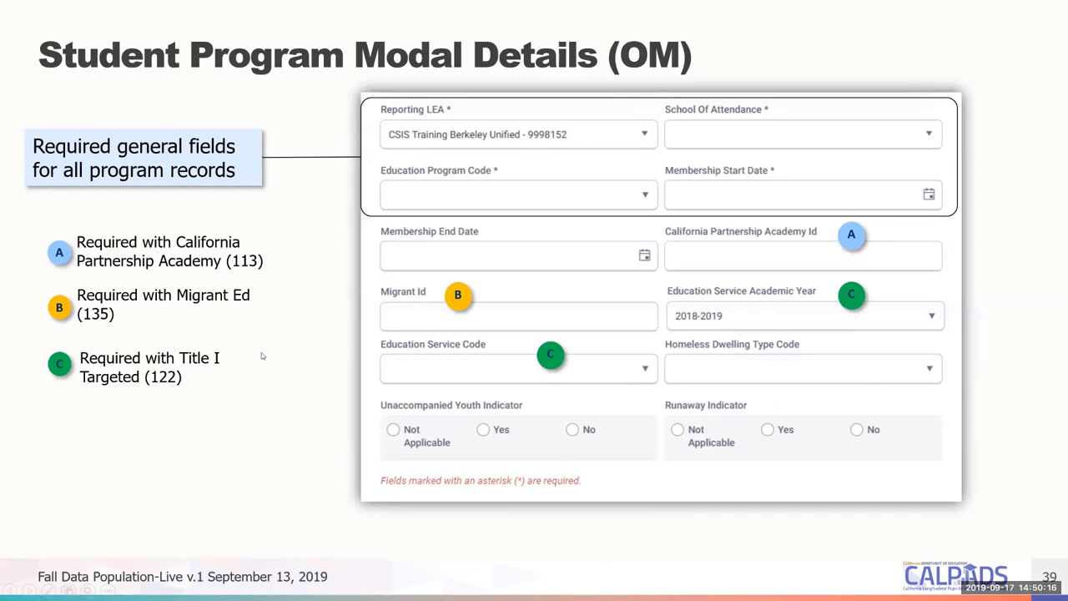
Advance the slide show to the NSLP Eligibility Dates slide
left_click(545, 382)
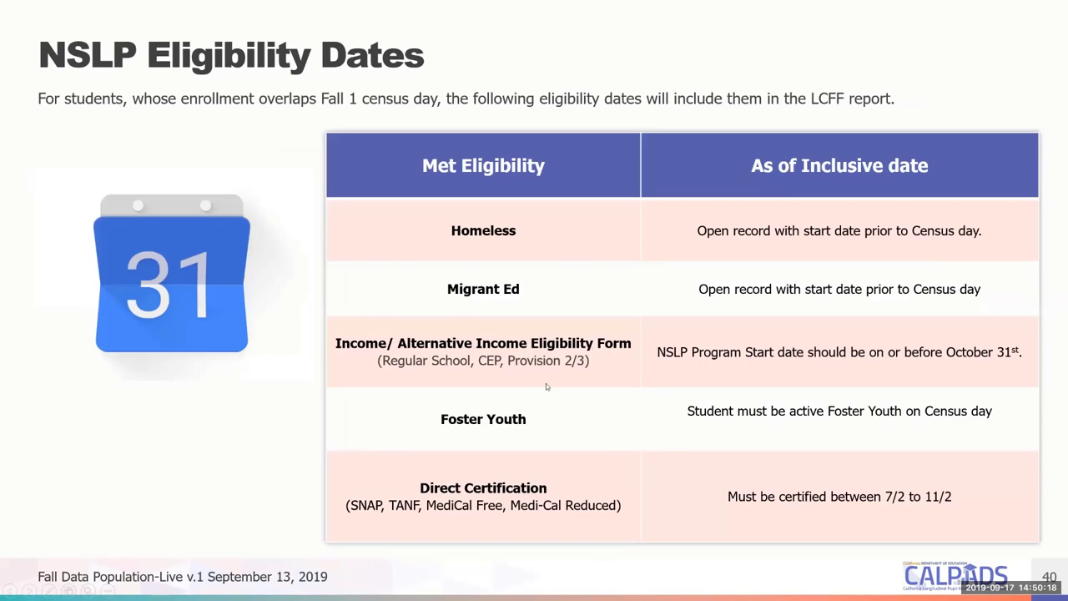
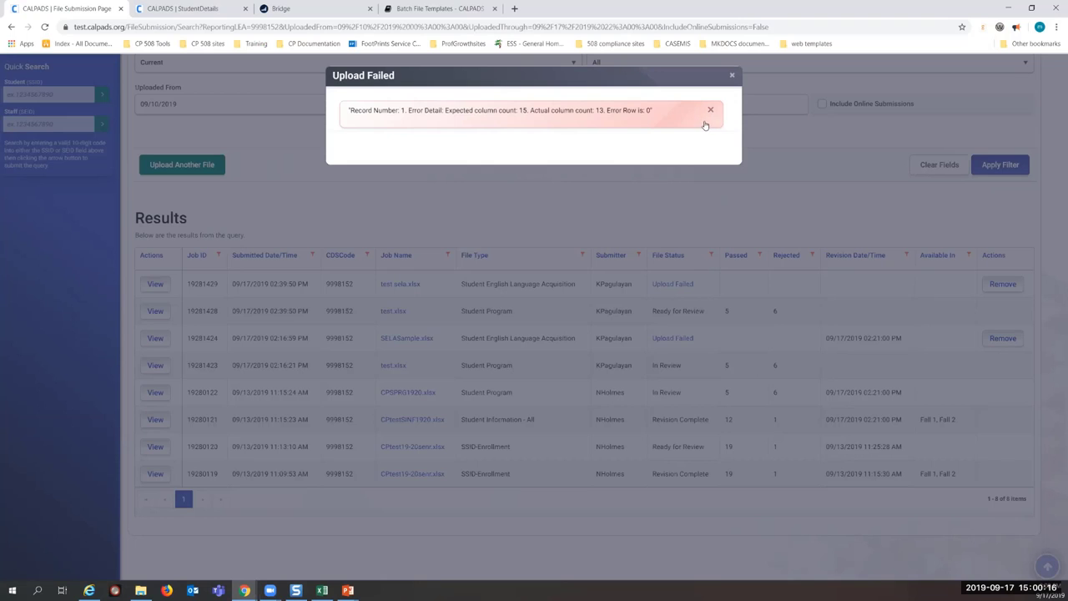
Close the upload error message and examine the submission details of the failed test sela.xlsx Student English Language Acquisition job
left_click(732, 77)
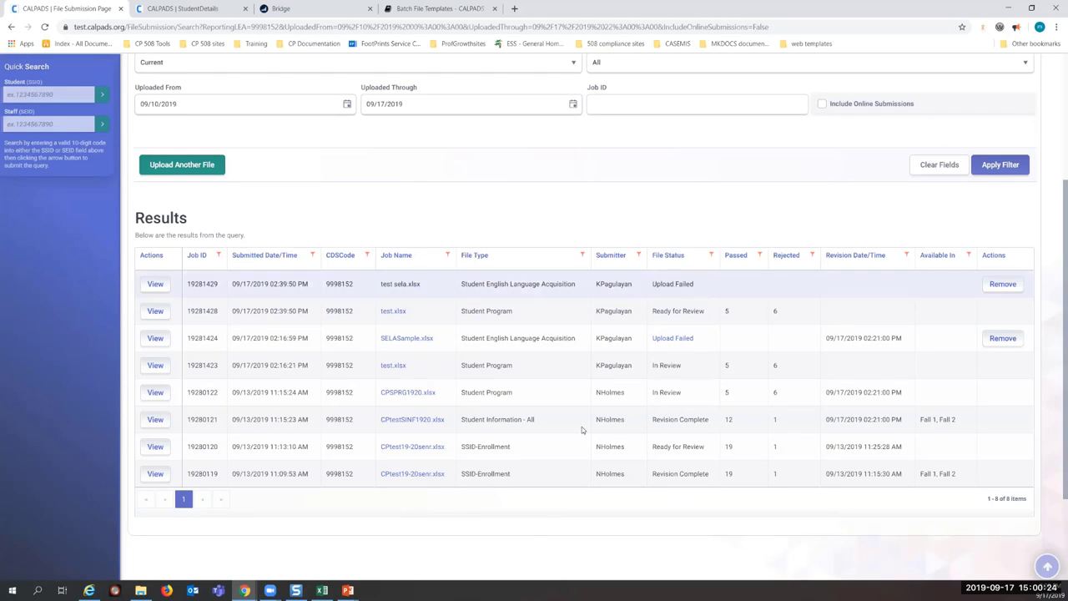
scroll(490, 358, "up", 3)
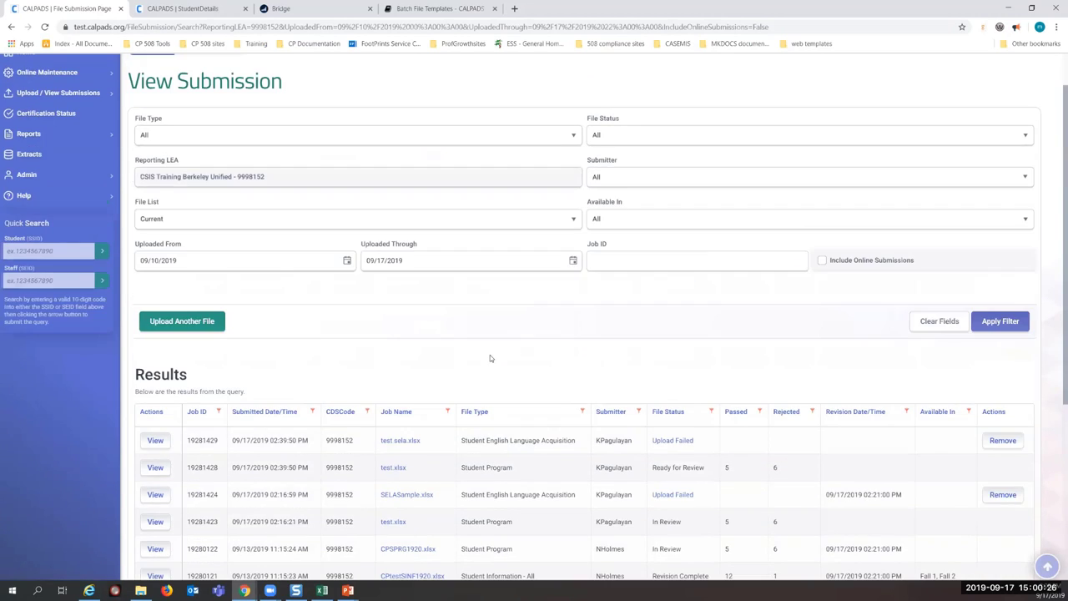
scroll(417, 322, "down", 1)
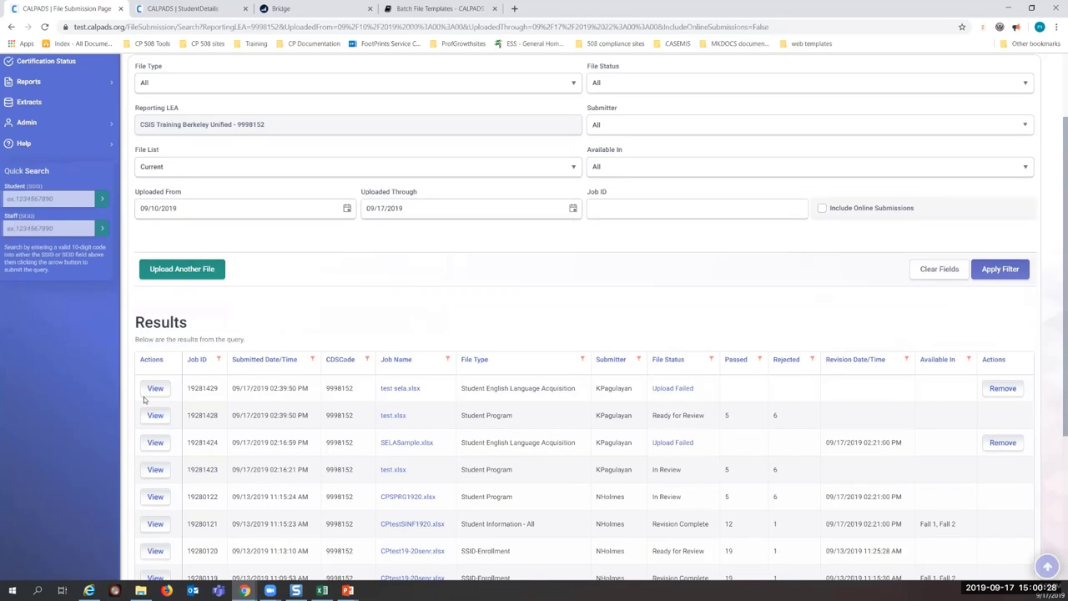
left_click(169, 390)
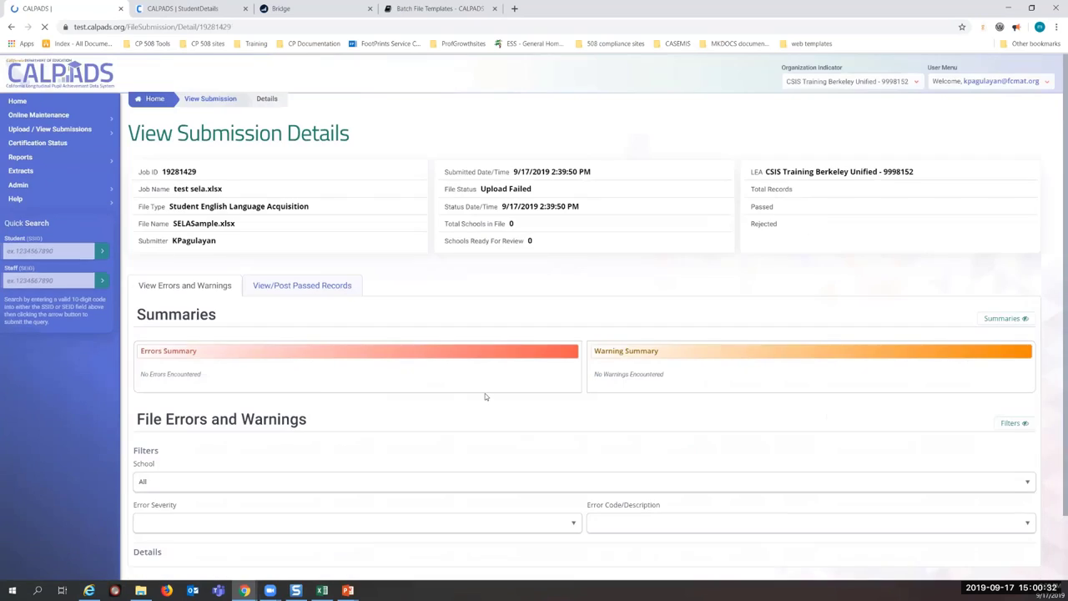
scroll(442, 431, "down", 4)
scroll(489, 311, "up", 4)
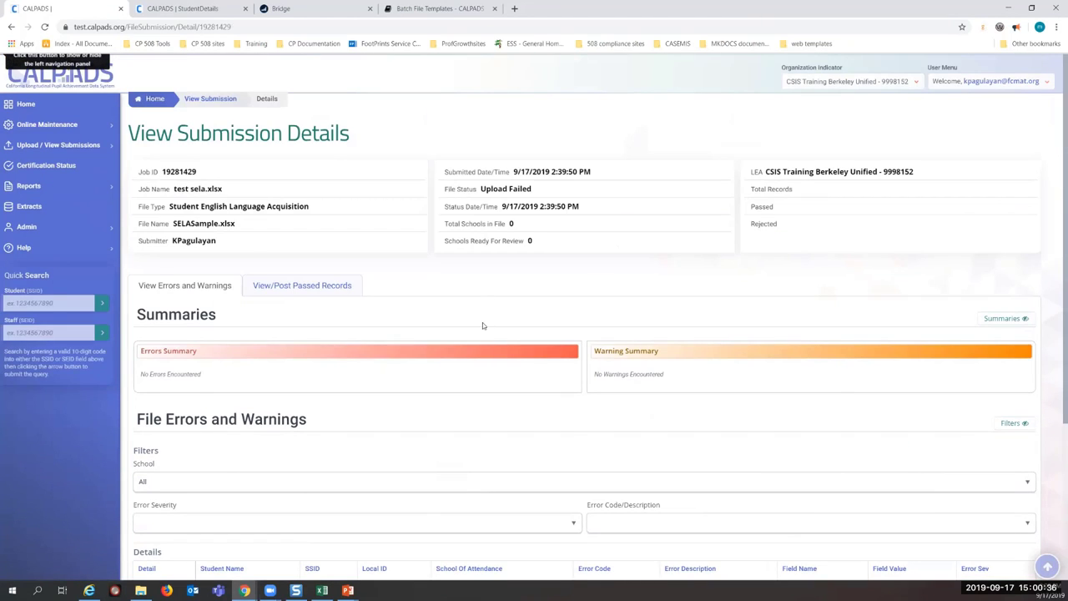
scroll(482, 334, "down", 3)
scroll(573, 257, "up", 3)
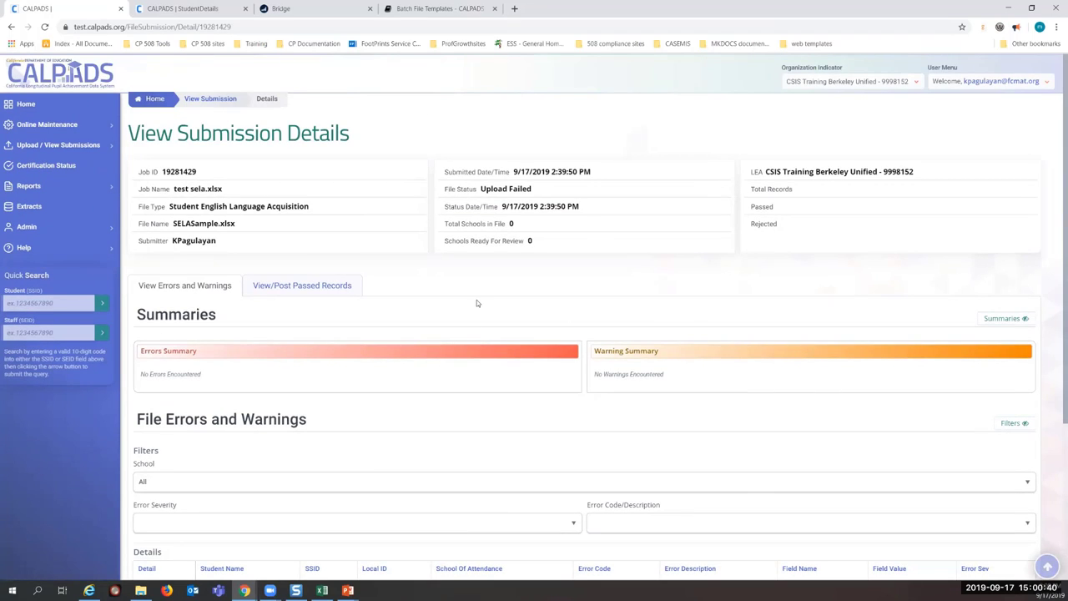
Return to the student's detail page, expand the Student English Language Acquisition section and collapse Student Program
left_click(451, 10)
left_click(194, 14)
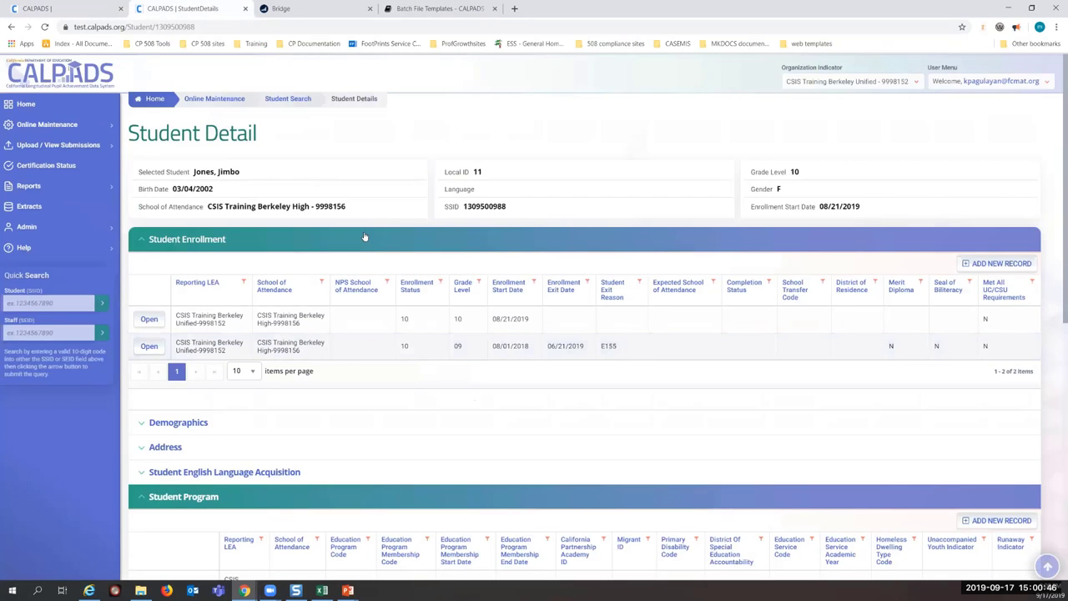
scroll(364, 232, "down", 3)
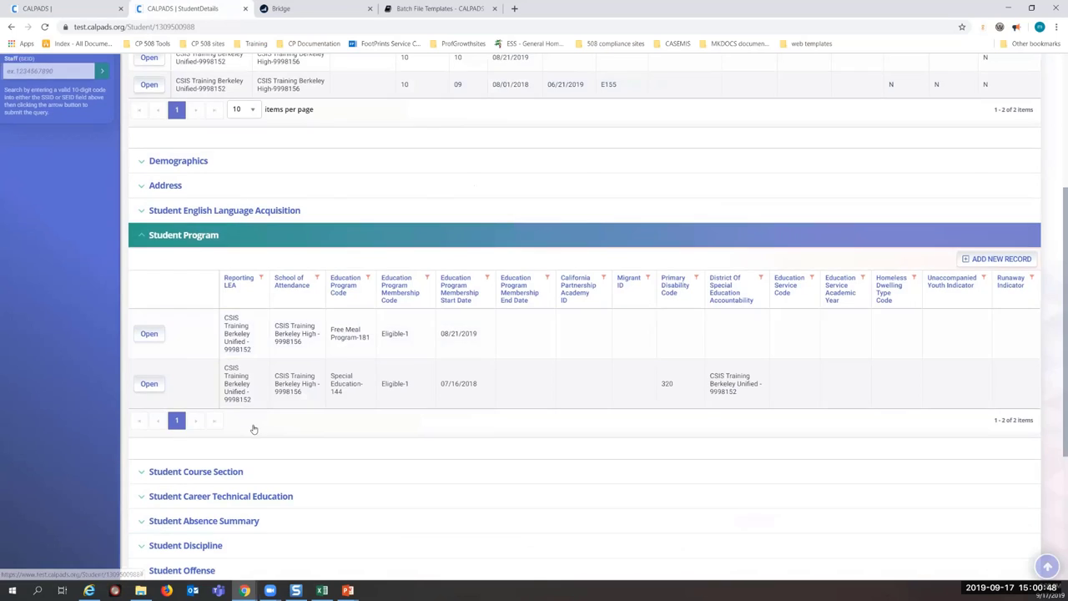
scroll(221, 369, "down", 2)
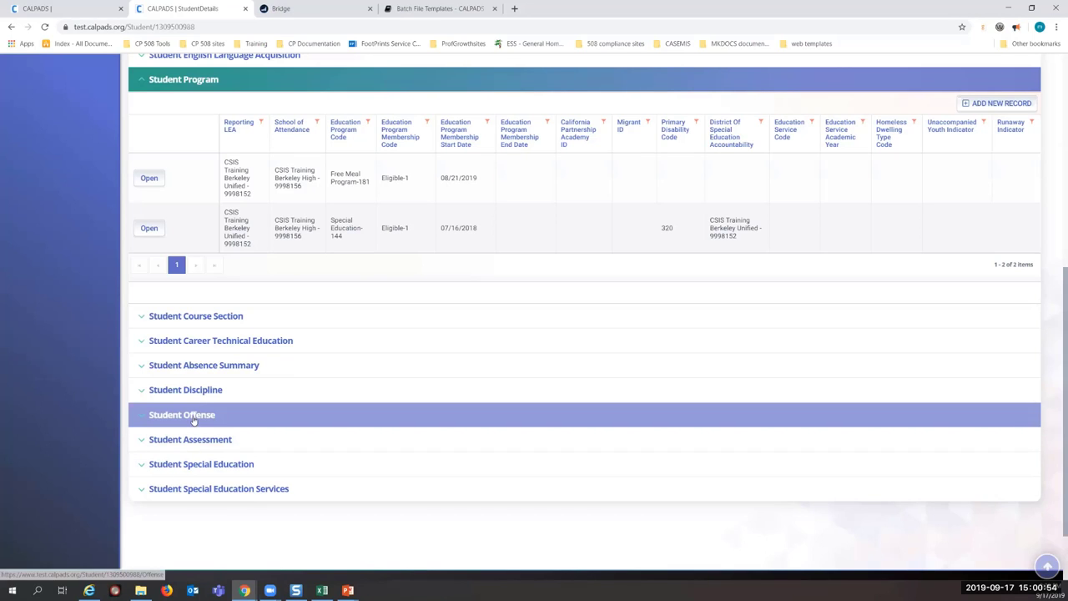
scroll(183, 266, "up", 2)
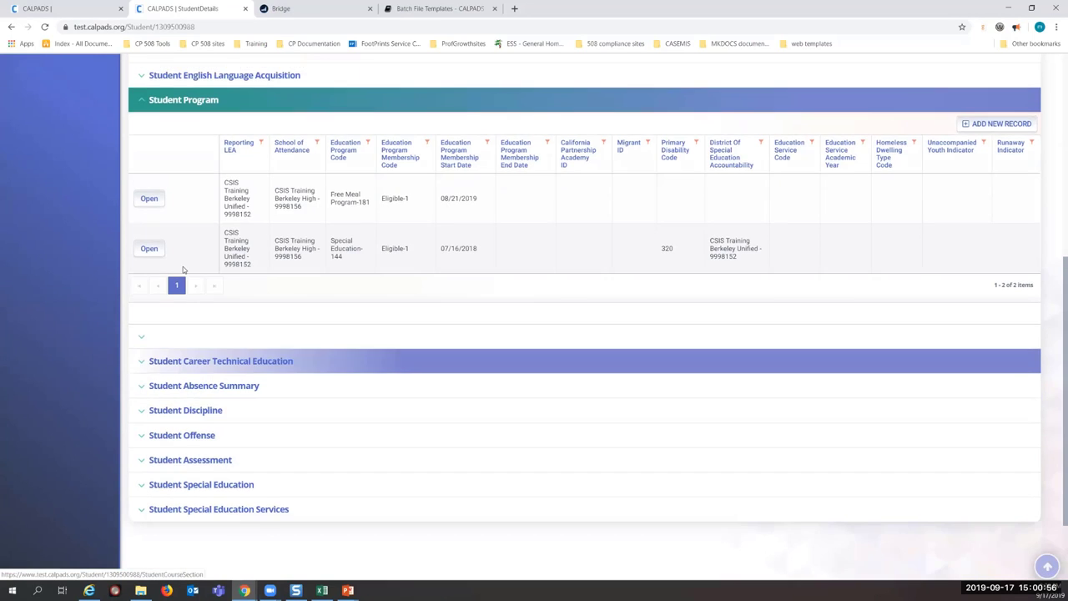
left_click(190, 211)
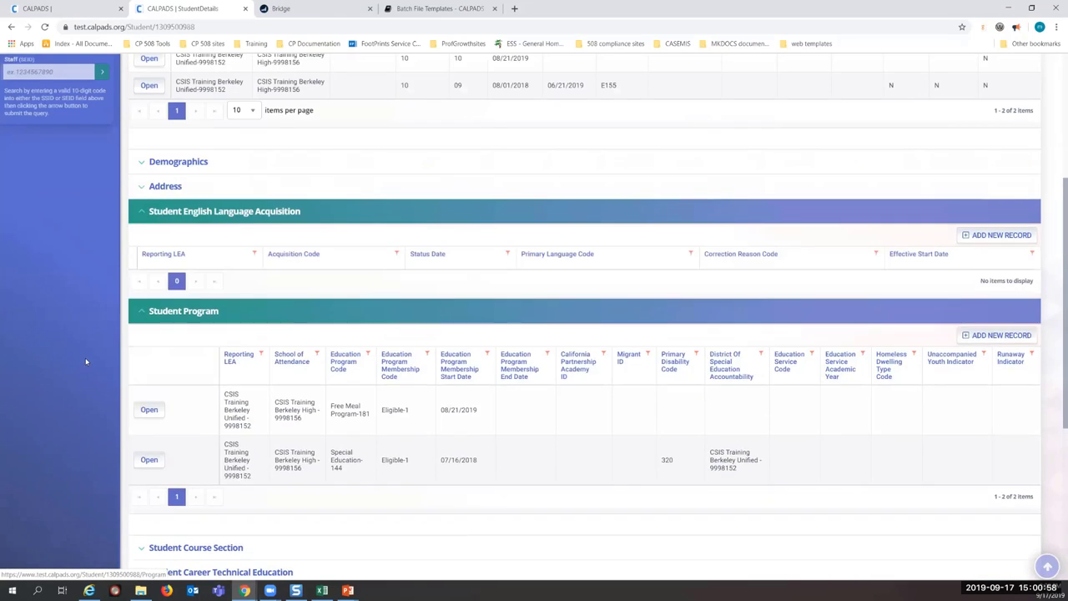
left_click(145, 312)
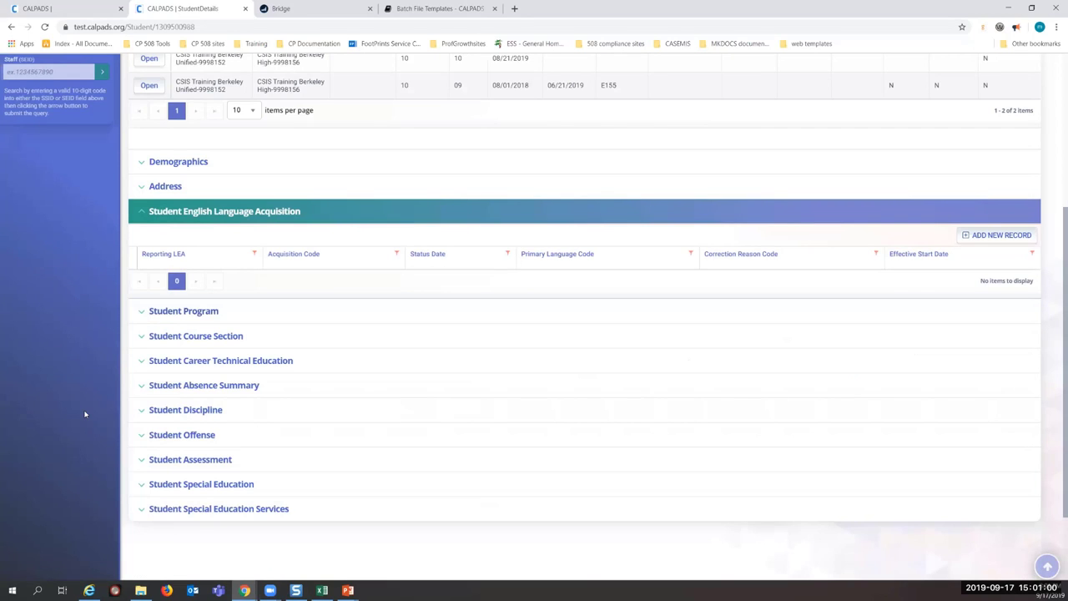
scroll(83, 408, "up", 3)
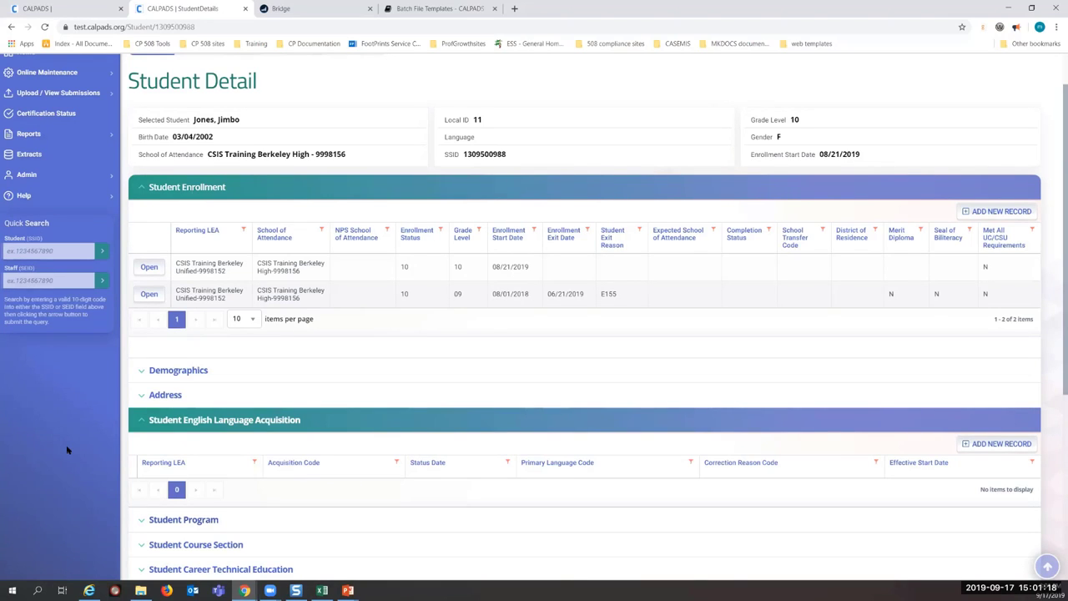
Start a new Student English Language Acquisition record with status start date 08/15/2019 and status code English Learner-EL
left_click(988, 446)
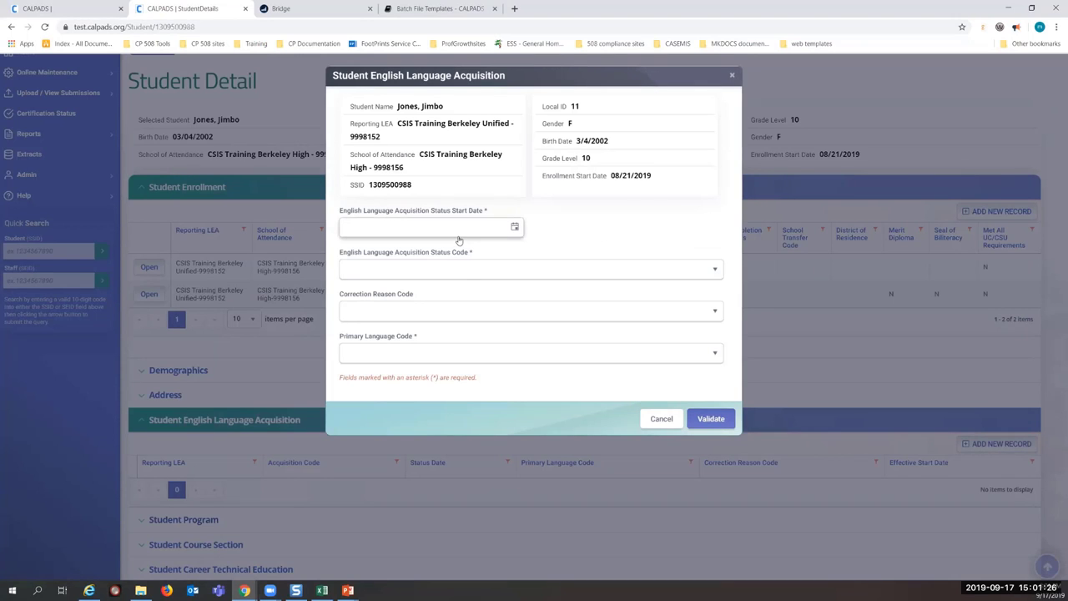
left_click(515, 227)
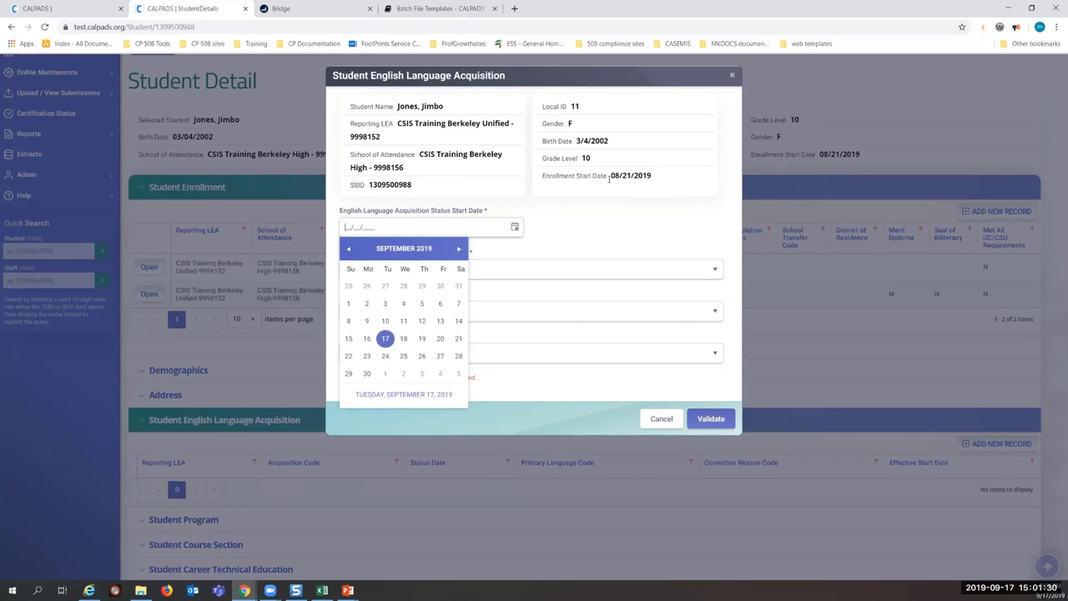
left_click(348, 257)
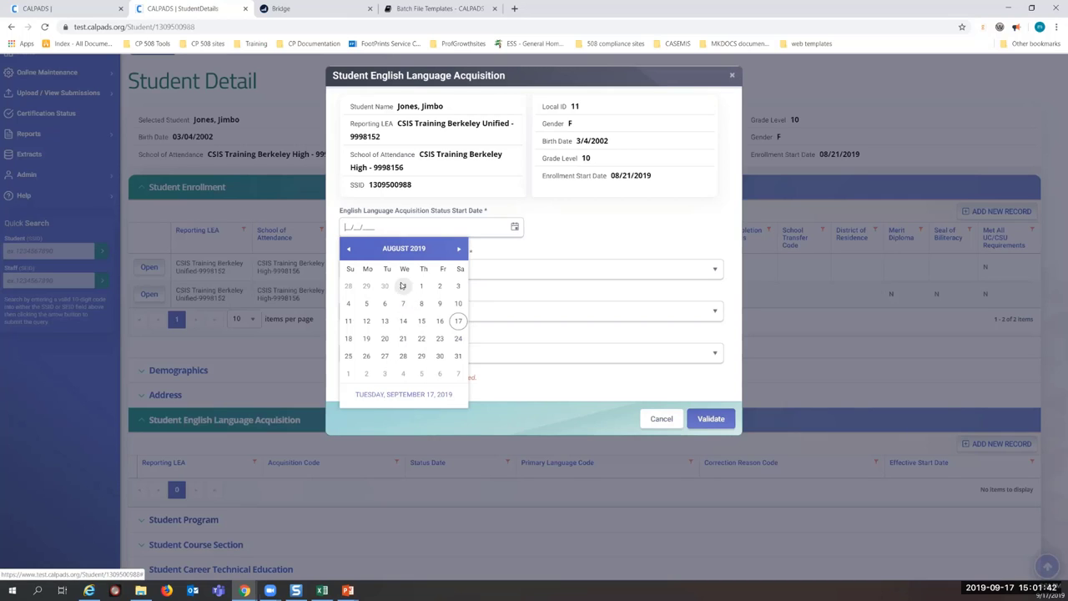
left_click(422, 321)
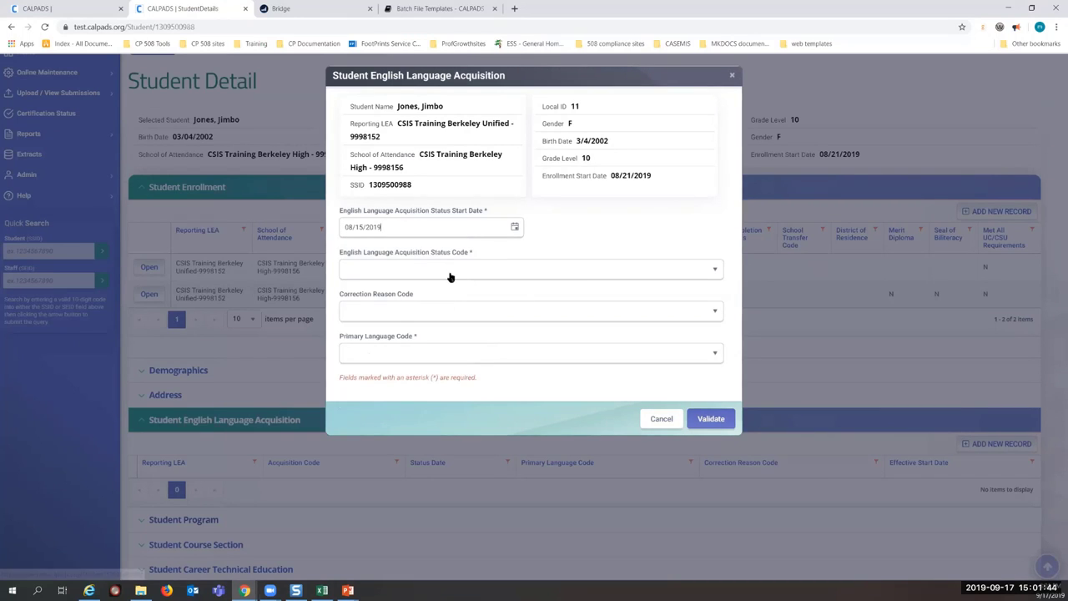
left_click(450, 276)
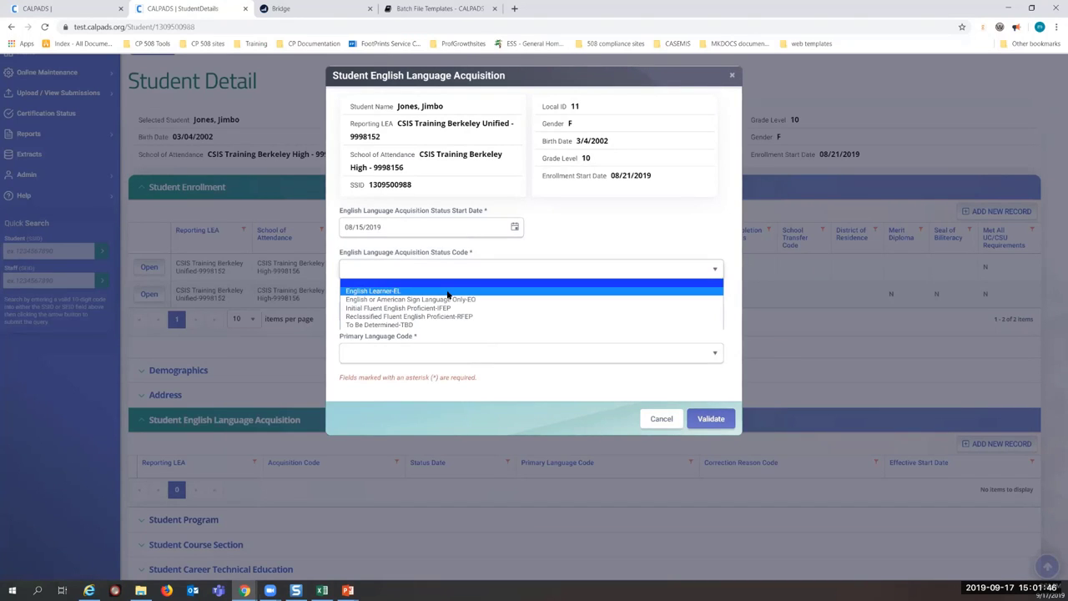
left_click(448, 291)
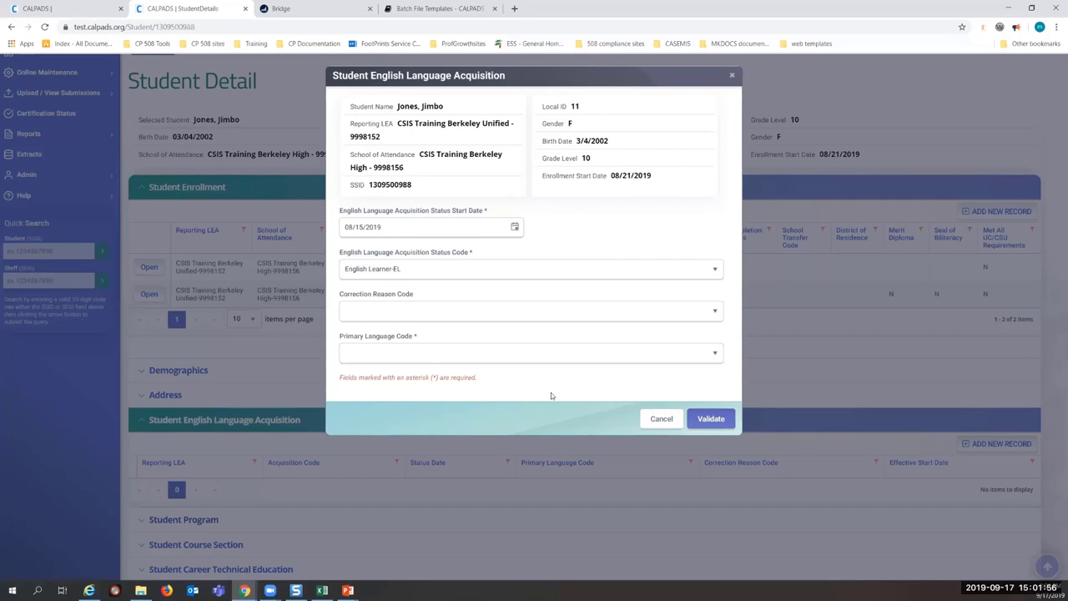
Review the available Correction Reason Code options for the English Learner record, leaving the field blank
left_click(533, 310)
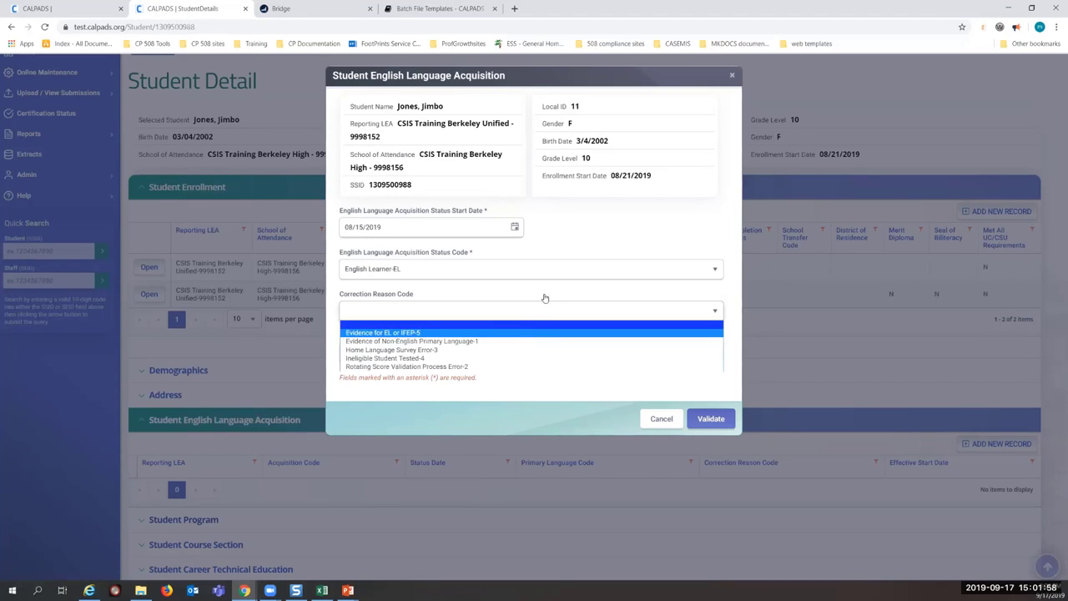
left_click(576, 229)
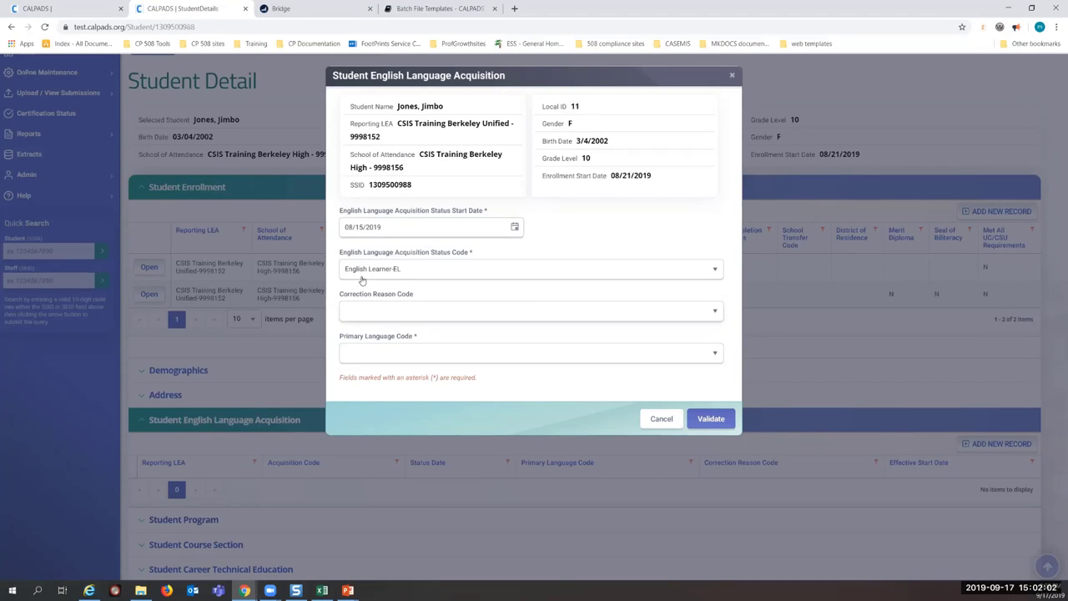
left_click(560, 279)
left_click(576, 240)
left_click(578, 273)
left_click(585, 222)
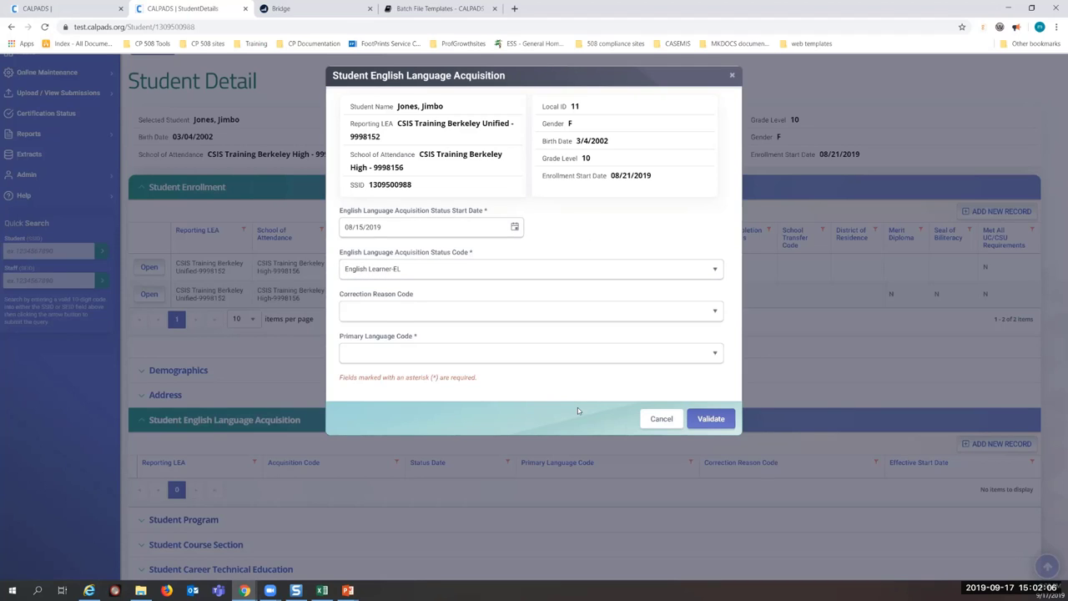
left_click(540, 317)
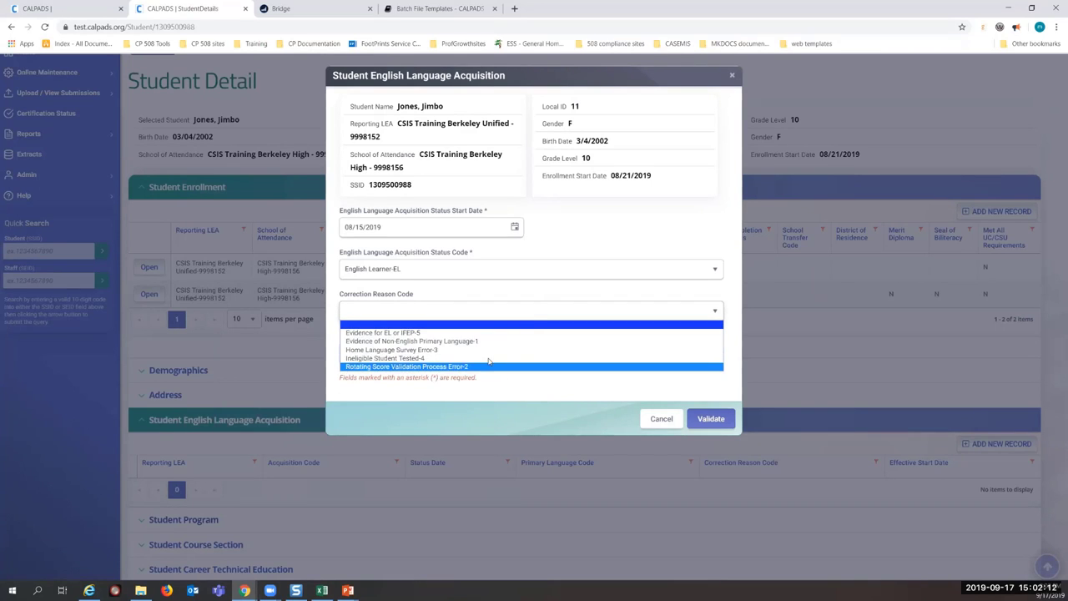
left_click(553, 314)
left_click(554, 314)
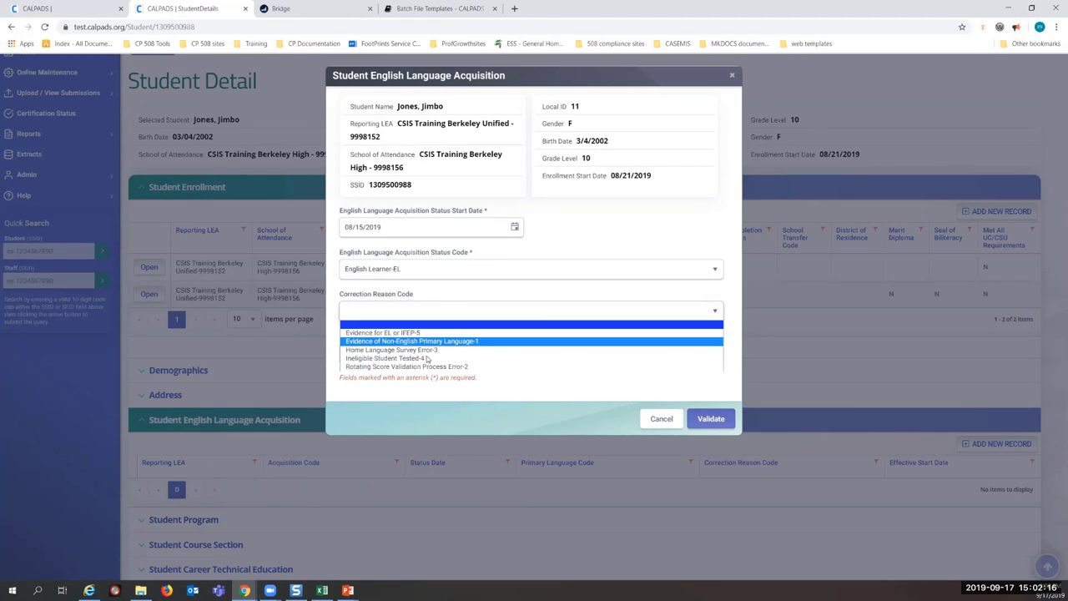
left_click(582, 235)
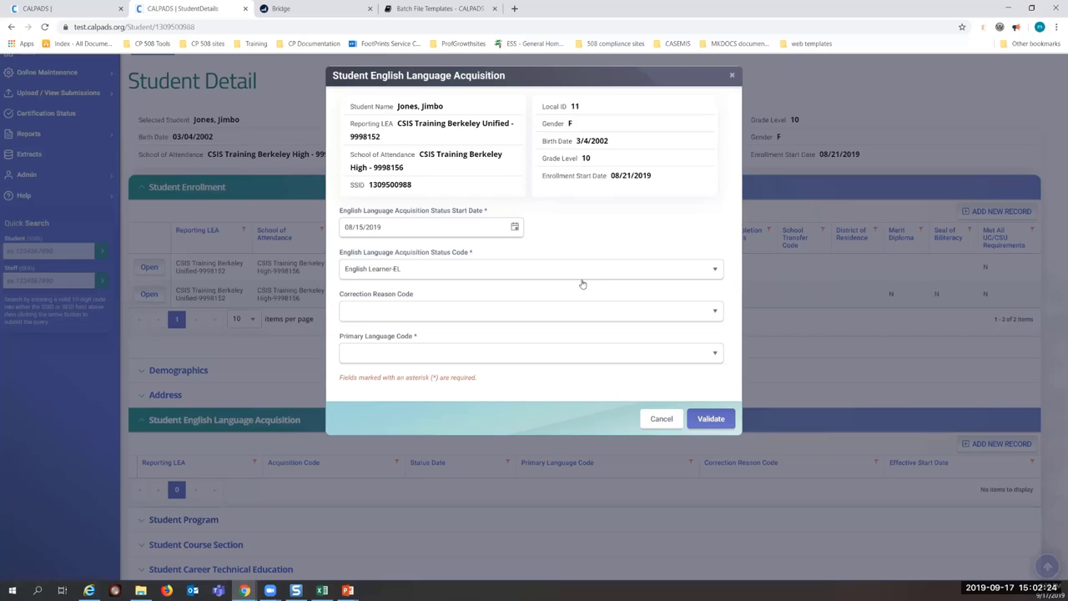
left_click(527, 313)
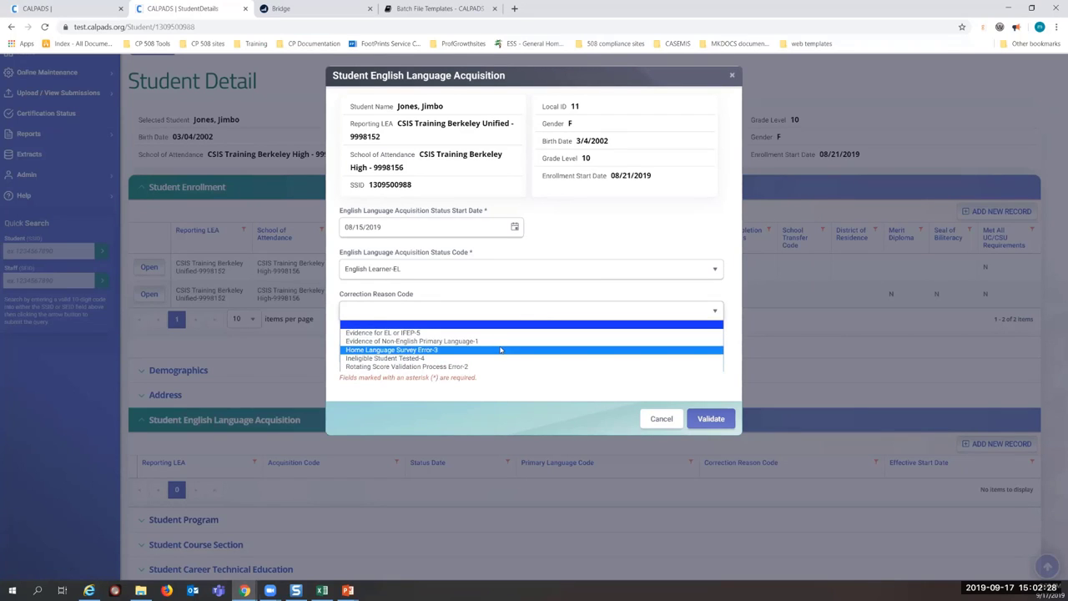
left_click(506, 422)
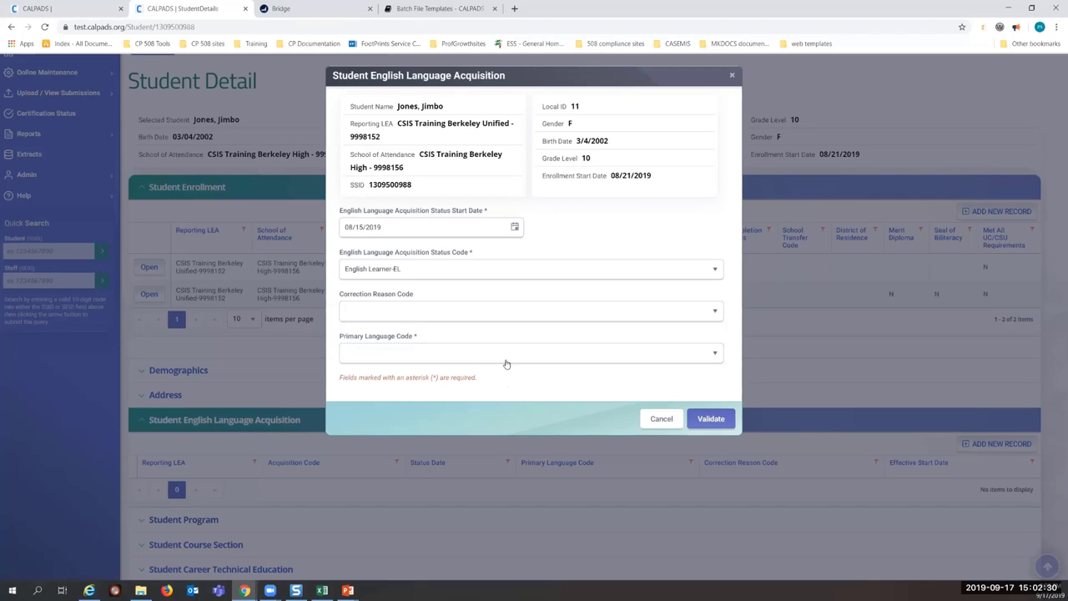
Set the primary language code to Filipino (Pilipino or Tagalog)-05, and validate and post the English language acquisition record
left_click(542, 354)
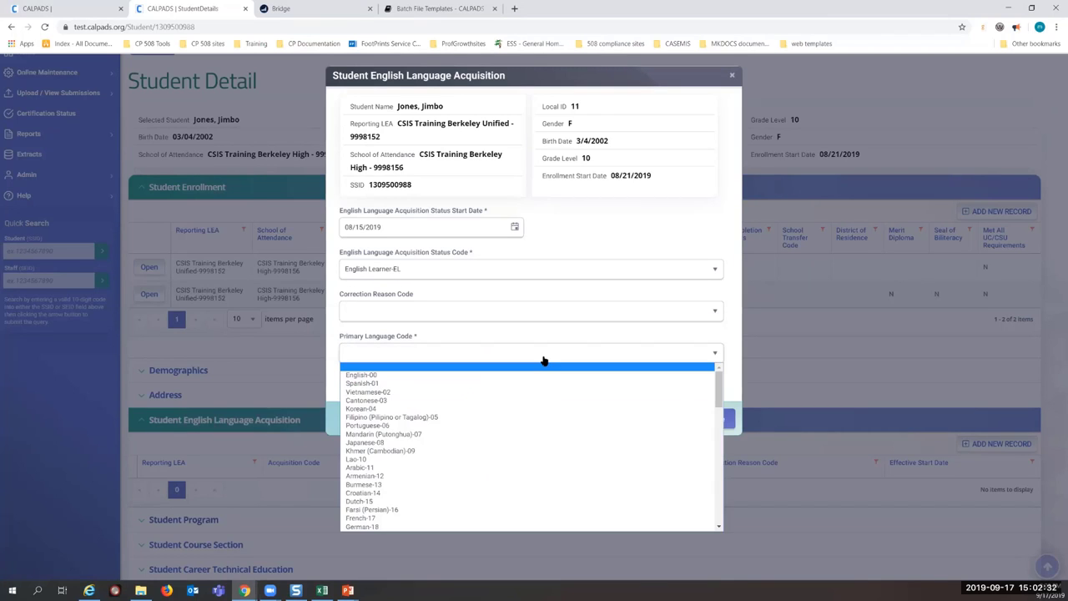
left_click(596, 232)
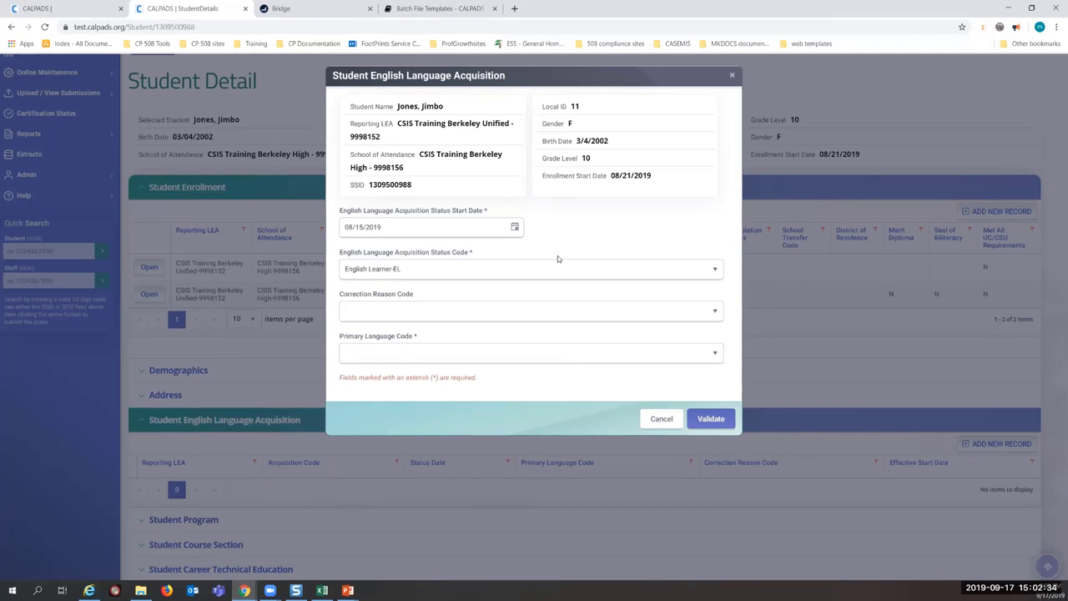
left_click(484, 353)
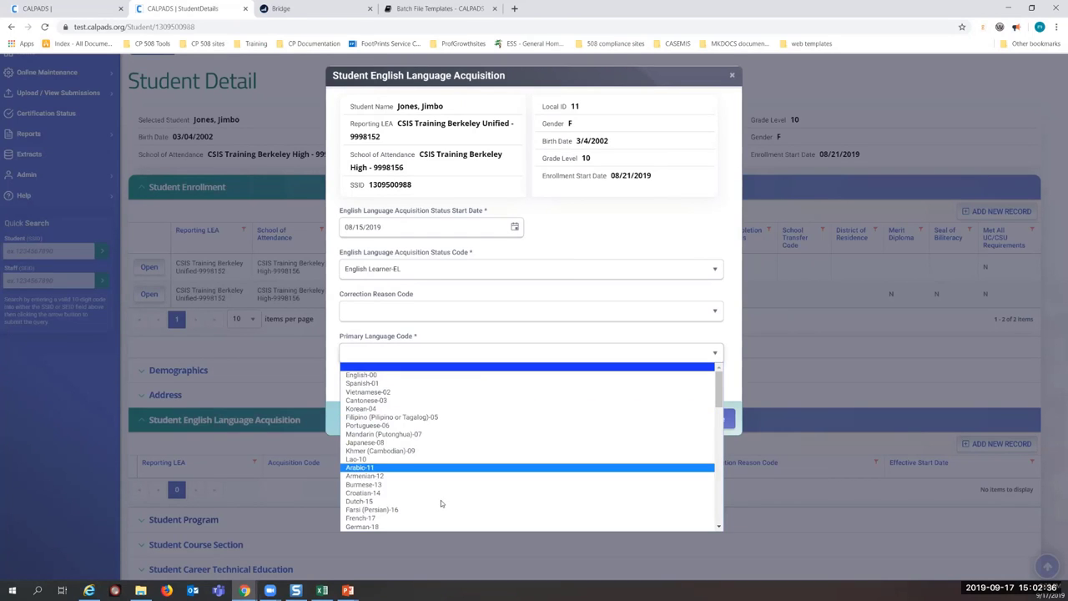
left_click(429, 417)
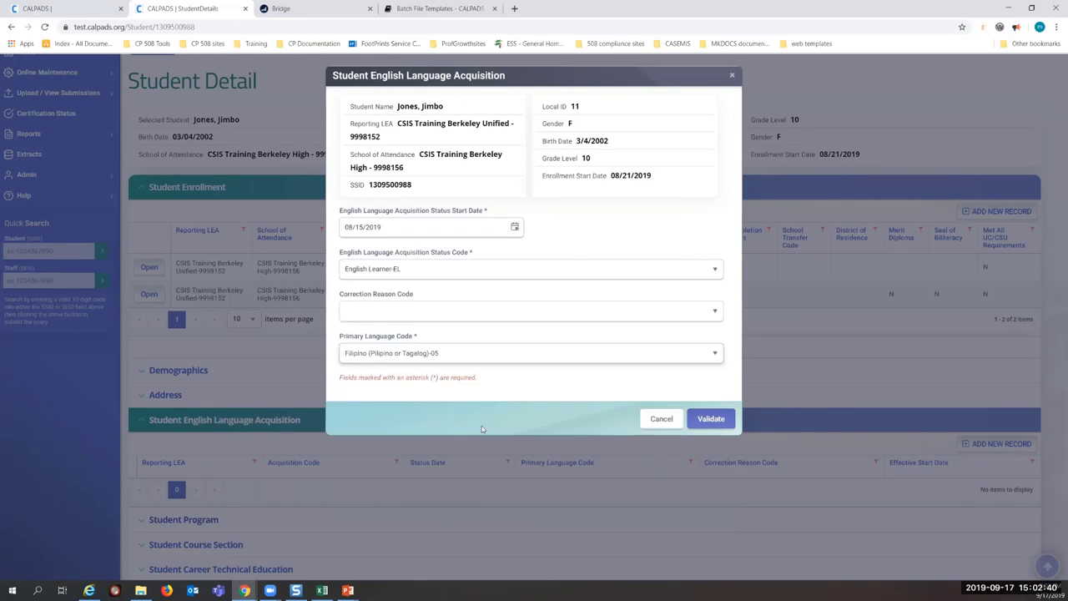
left_click(709, 420)
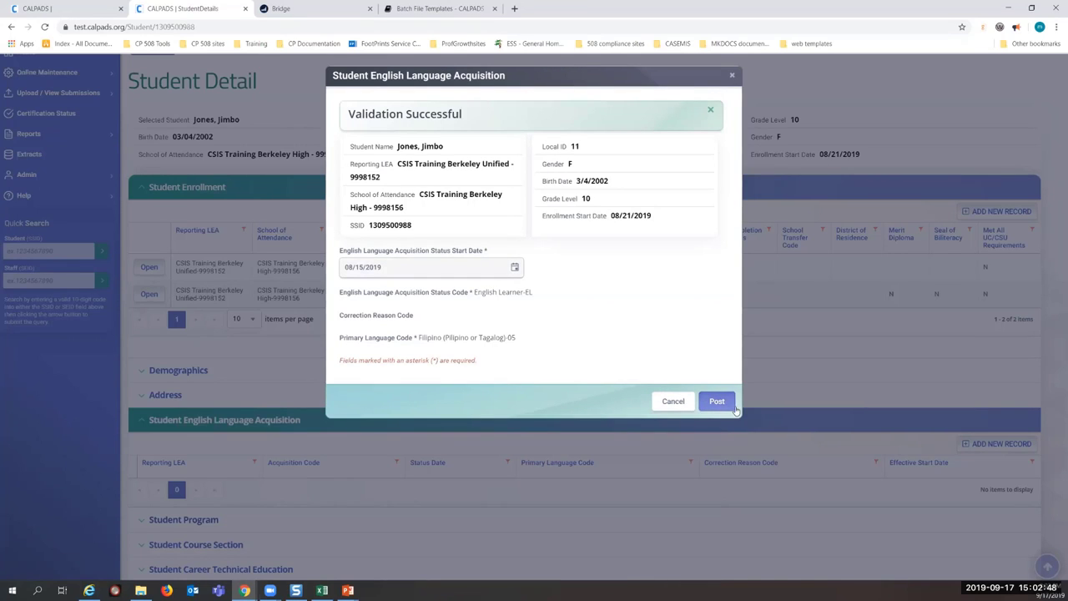
left_click(719, 402)
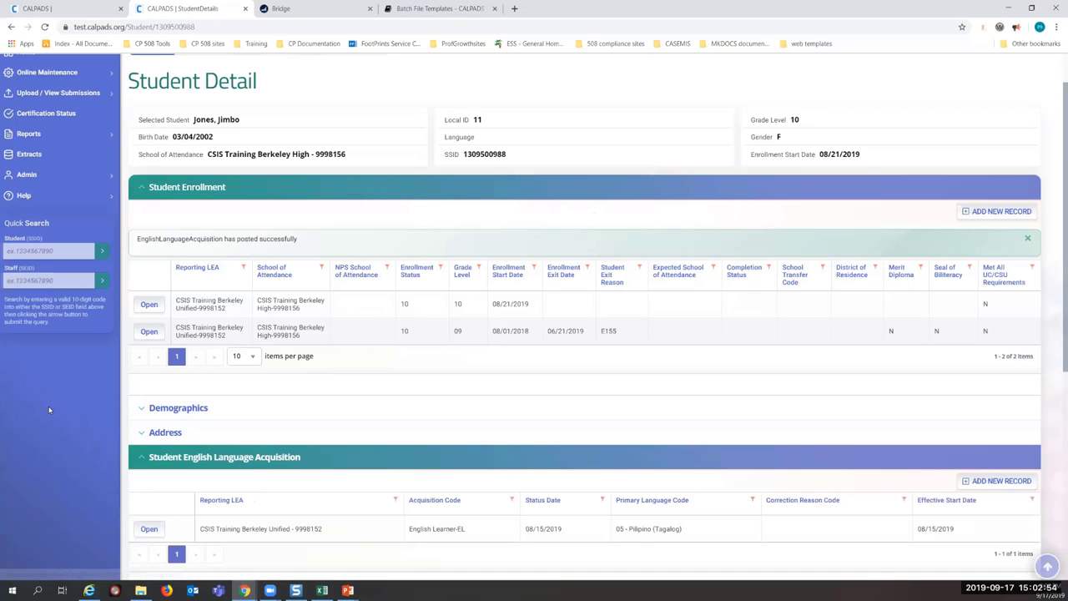
Start another Student English Language Acquisition record with status start date 09/17/2019 and status code English or American Sign Language Only-EO
scroll(50, 408, "down", 1)
scroll(50, 408, "down", 1)
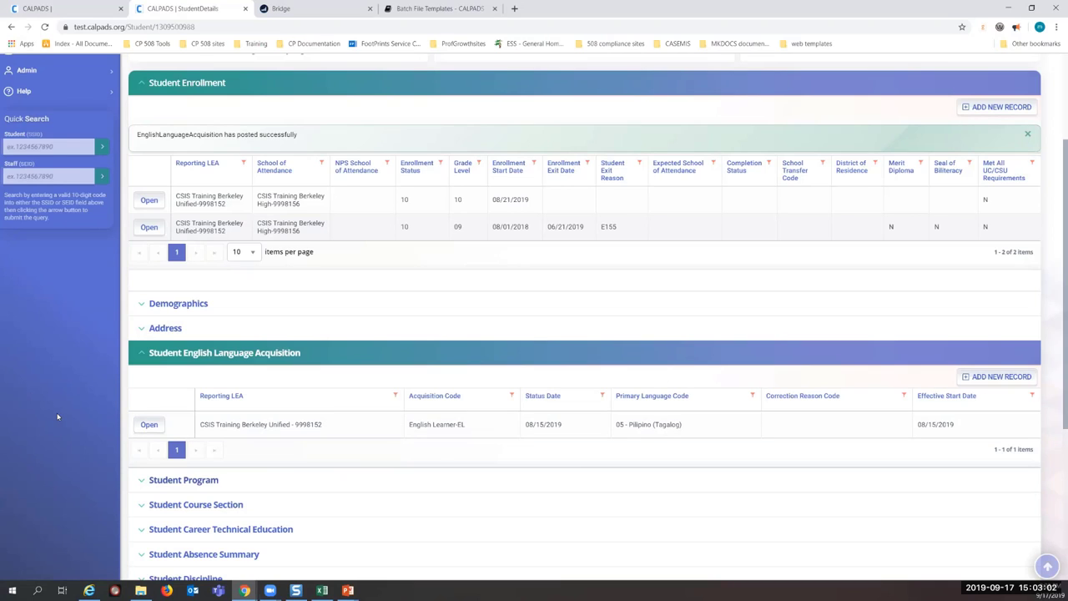
left_click(1001, 377)
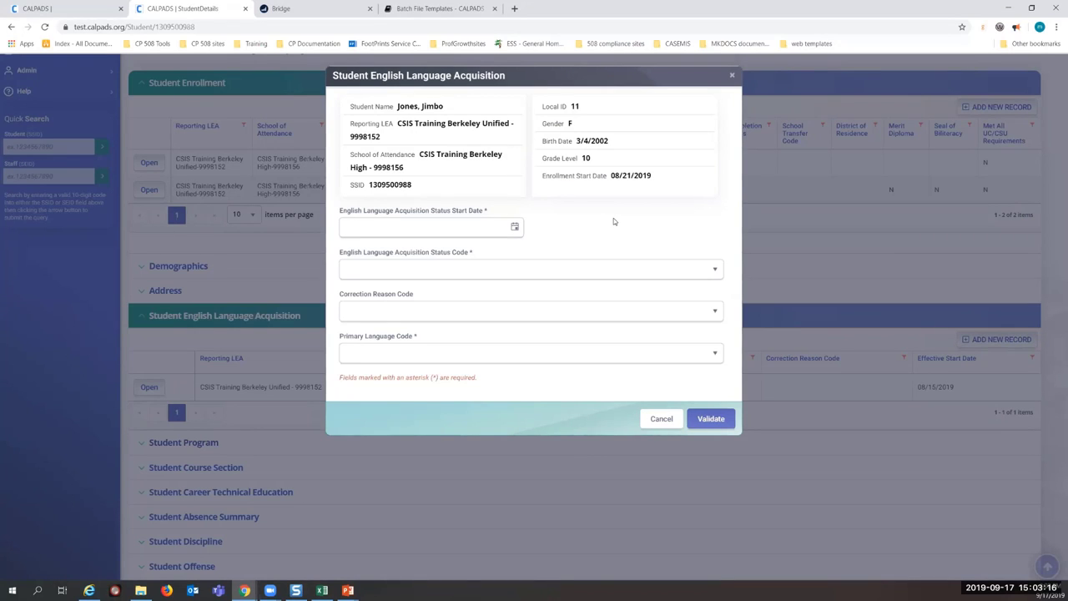
left_click(517, 228)
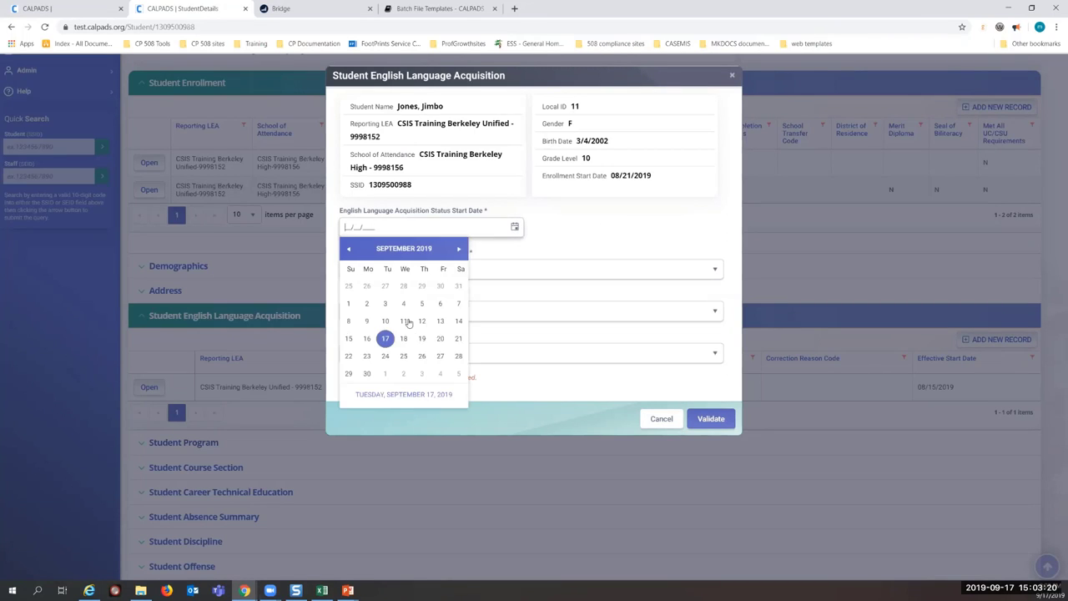
left_click(385, 338)
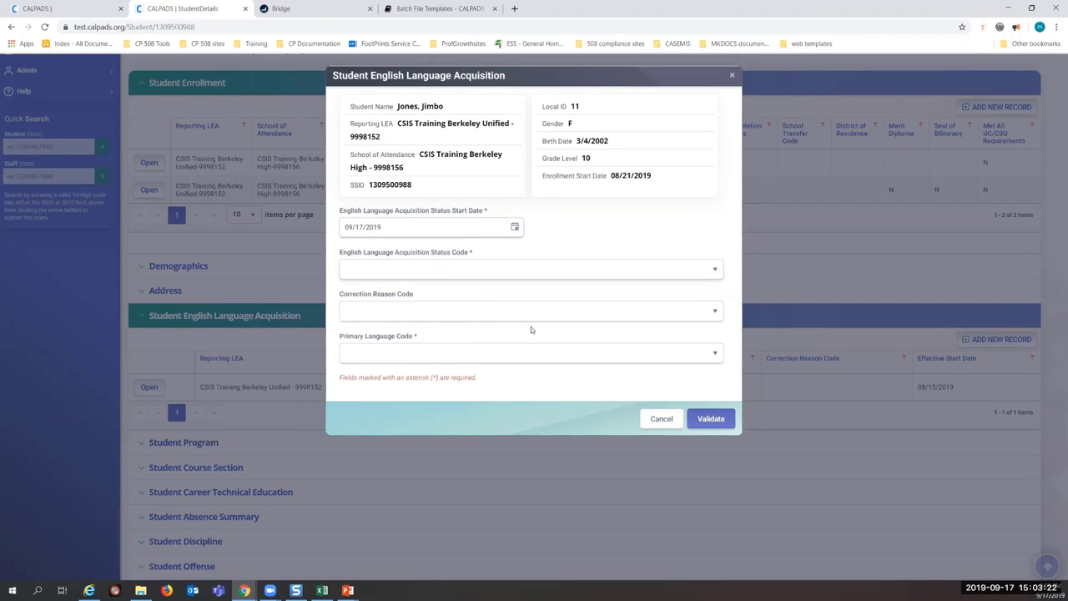
left_click(530, 269)
left_click(486, 301)
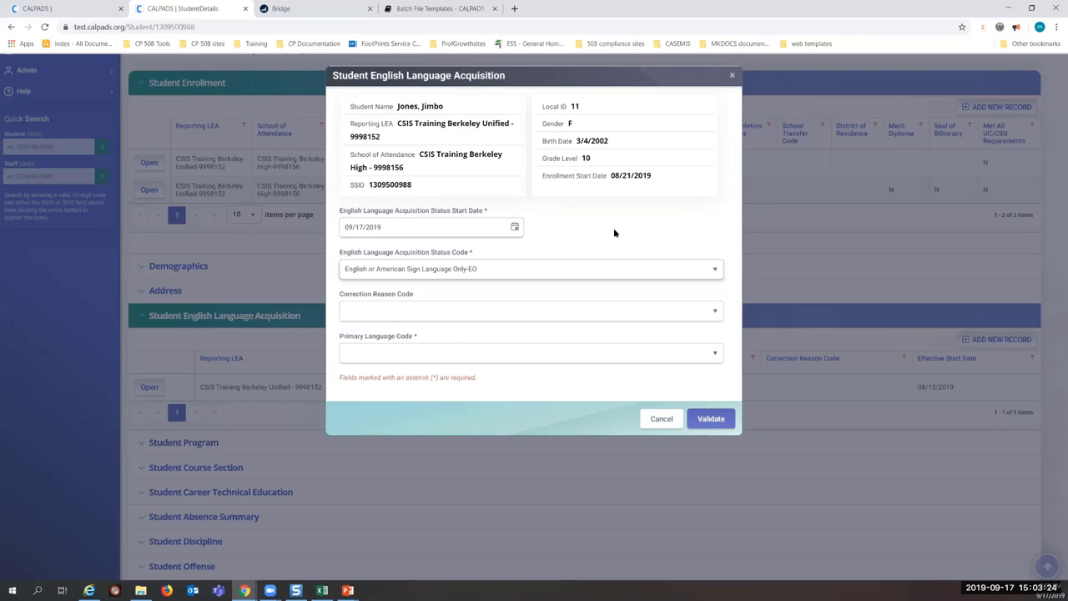
Review the Correction Reason Code options for the new record and select Home Language Survey Error-3
left_click(529, 311)
left_click(581, 245)
left_click(542, 312)
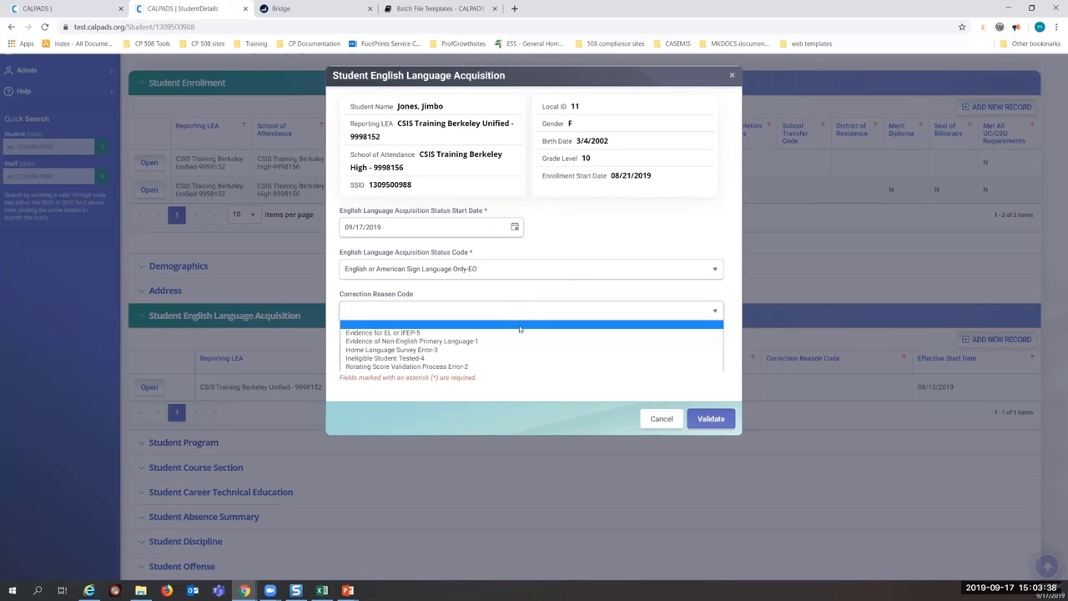
left_click(576, 244)
left_click(522, 313)
left_click(574, 239)
left_click(534, 311)
left_click(577, 236)
left_click(532, 311)
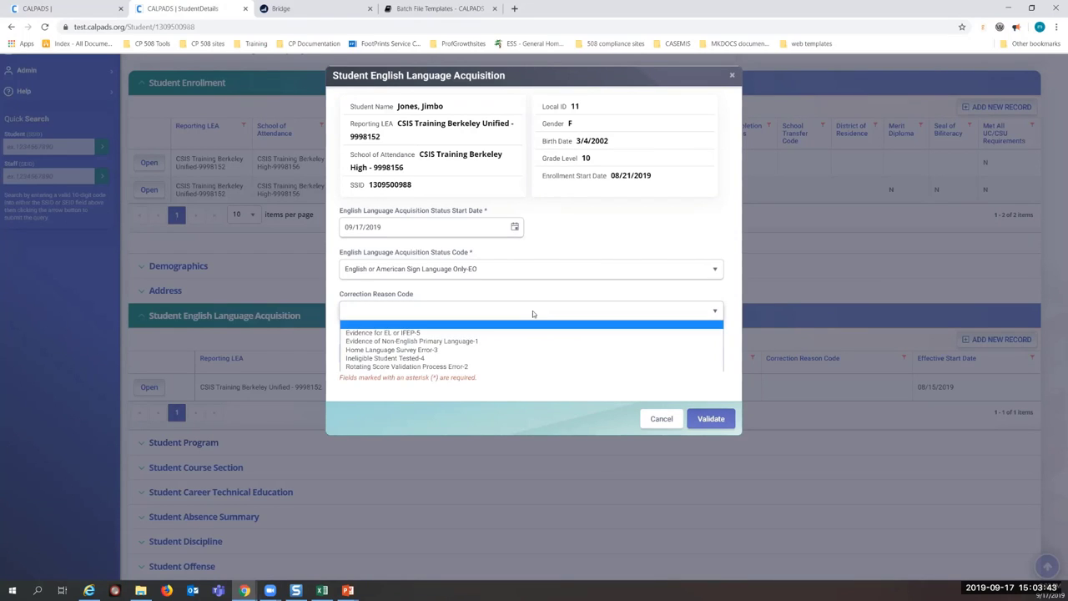
left_click(505, 351)
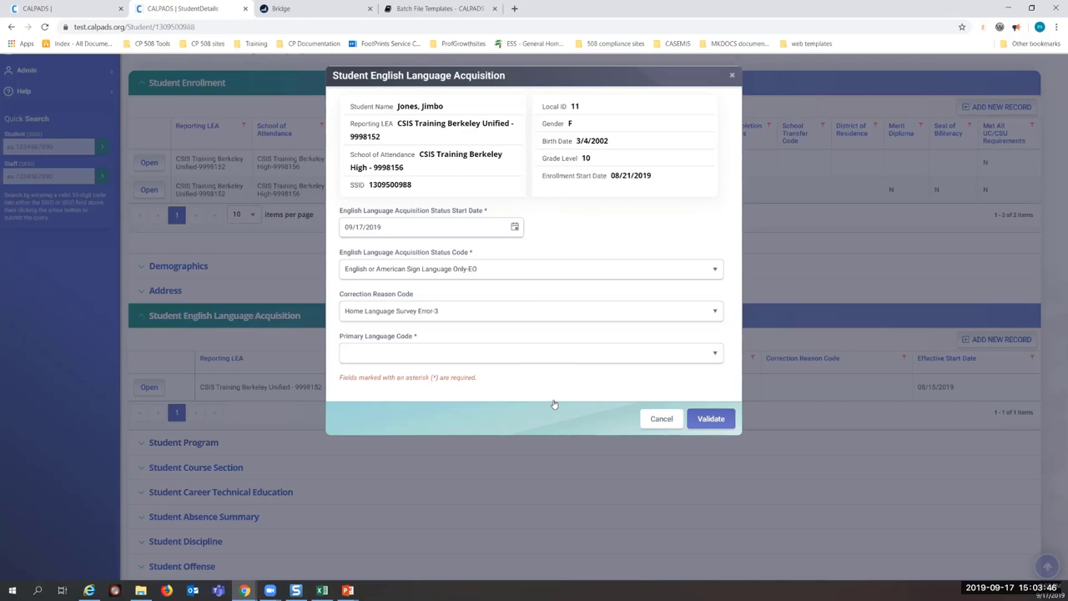
Set the primary language code to English-00, and validate and post the English language acquisition record
left_click(558, 357)
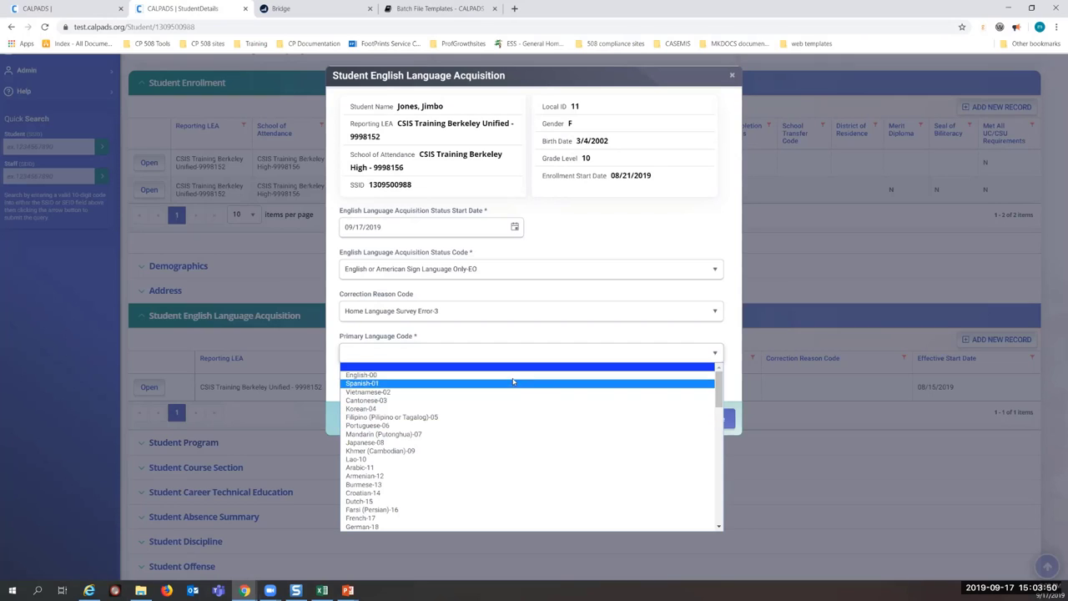
left_click(534, 375)
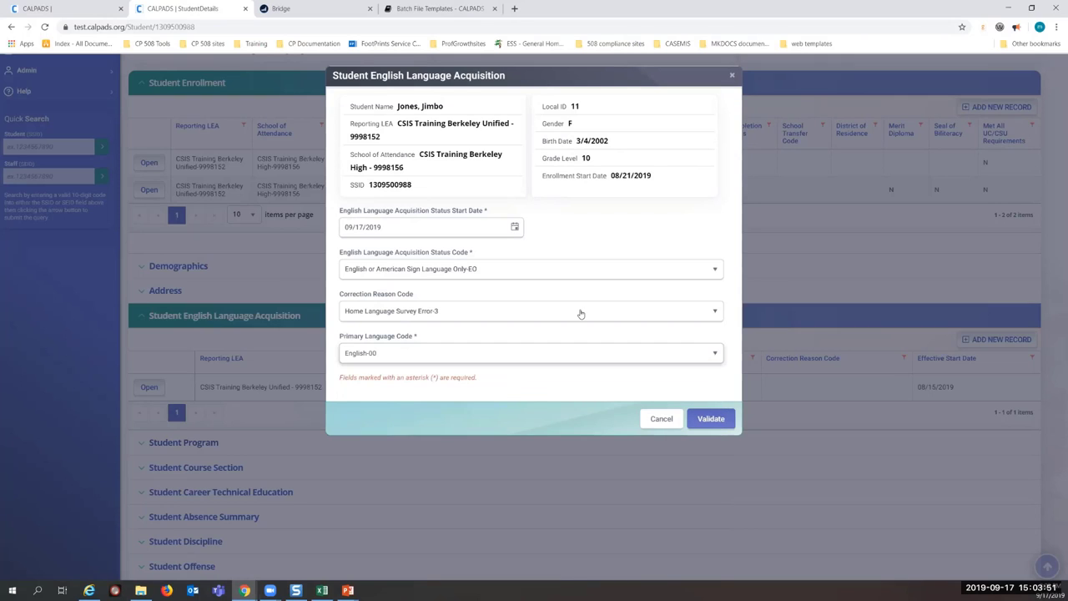
left_click(711, 419)
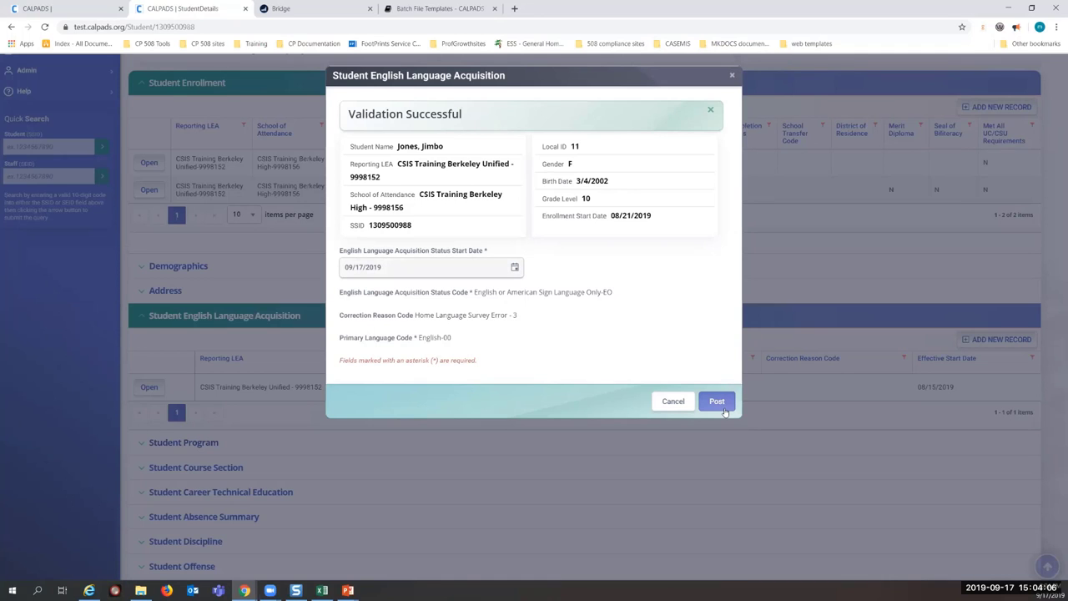
left_click(716, 401)
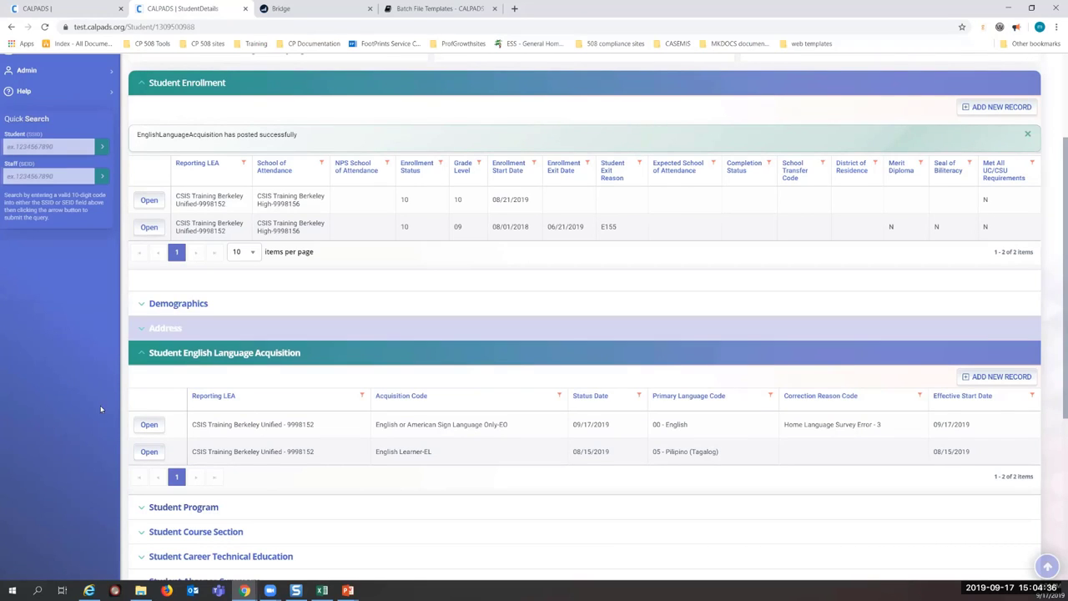
Examine the acquisition codes, status dates and correction reason of the records in the Student English Language Acquisition section
left_click(145, 355)
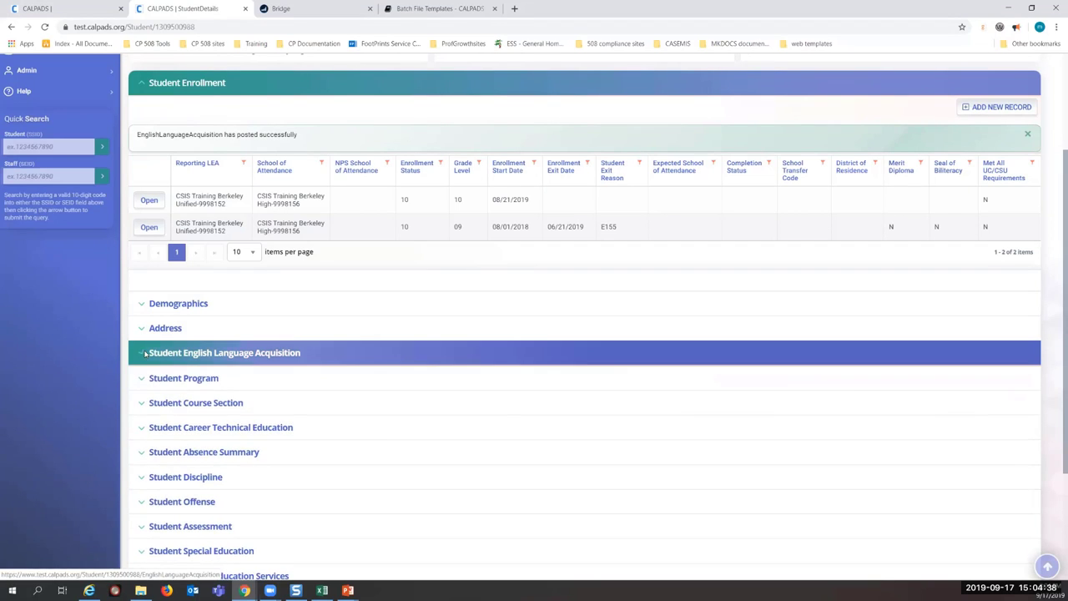
left_click(145, 353)
scroll(49, 373, "down", 1)
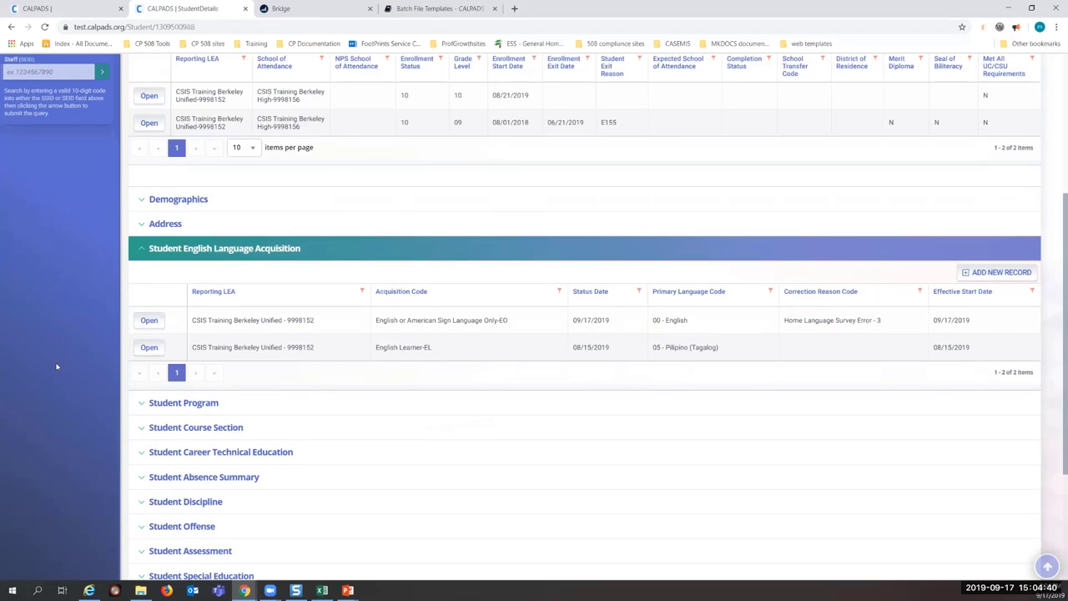
left_click(428, 347)
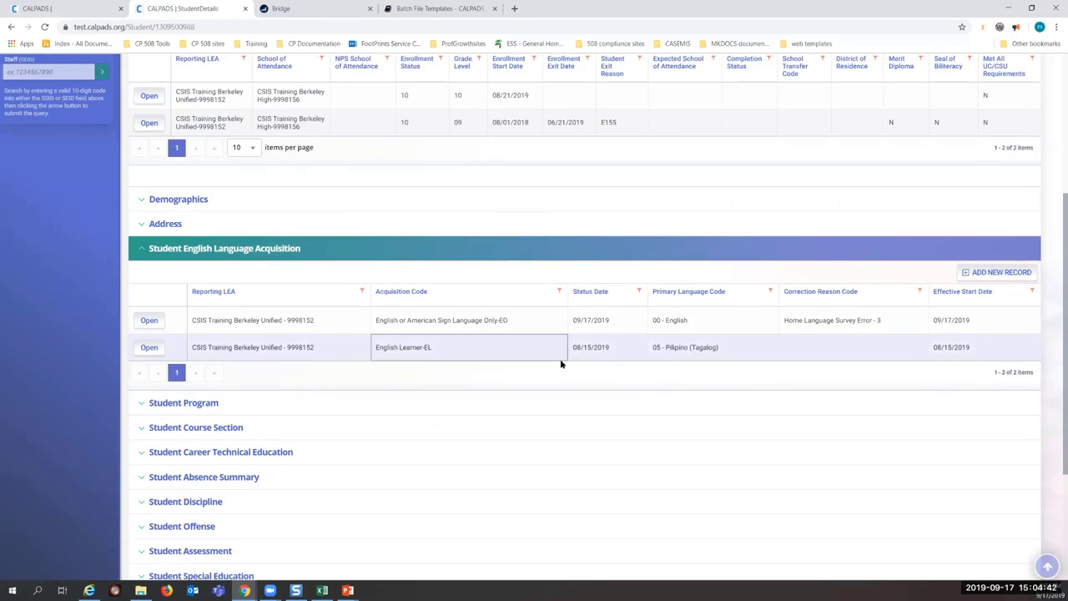
left_click(633, 348)
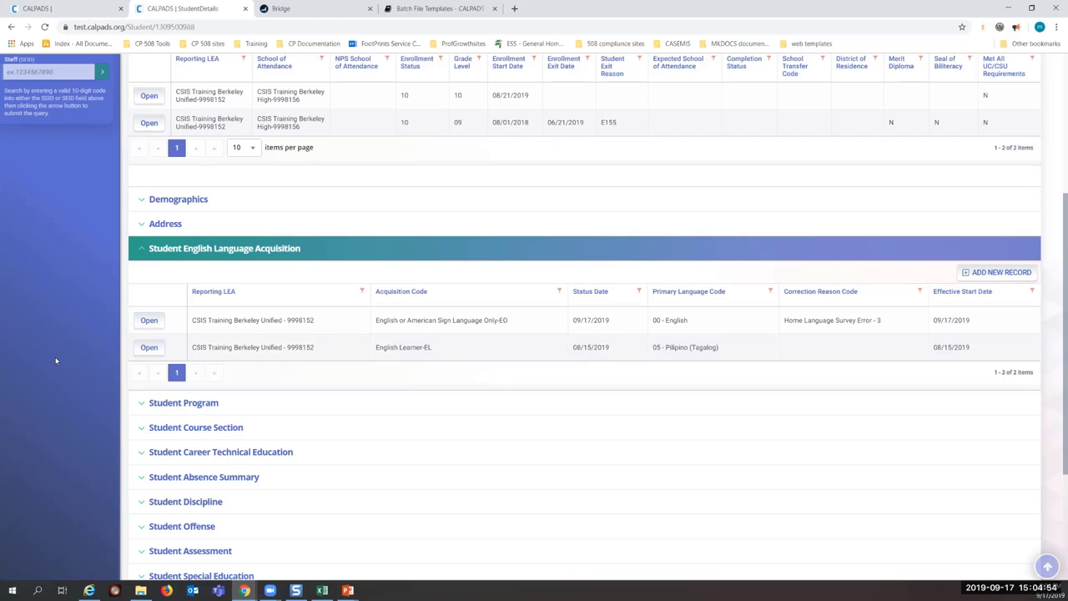
left_click(140, 252)
left_click(141, 252)
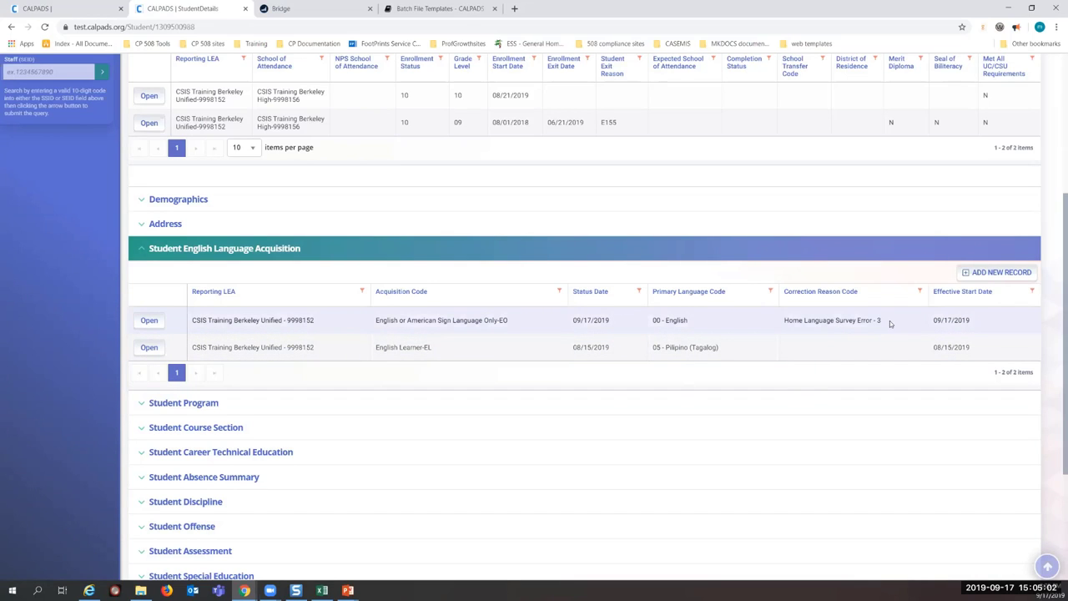
Start a new Student English Language Acquisition record with status start date 09/03/2019 and status code To Be Determined-TBD
left_click(997, 272)
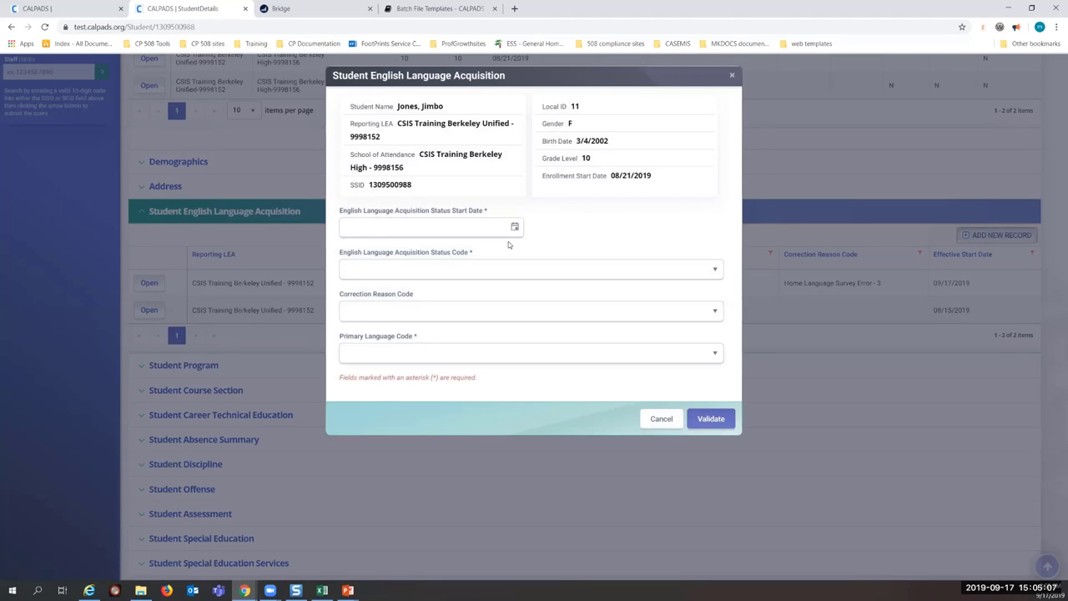
left_click(514, 228)
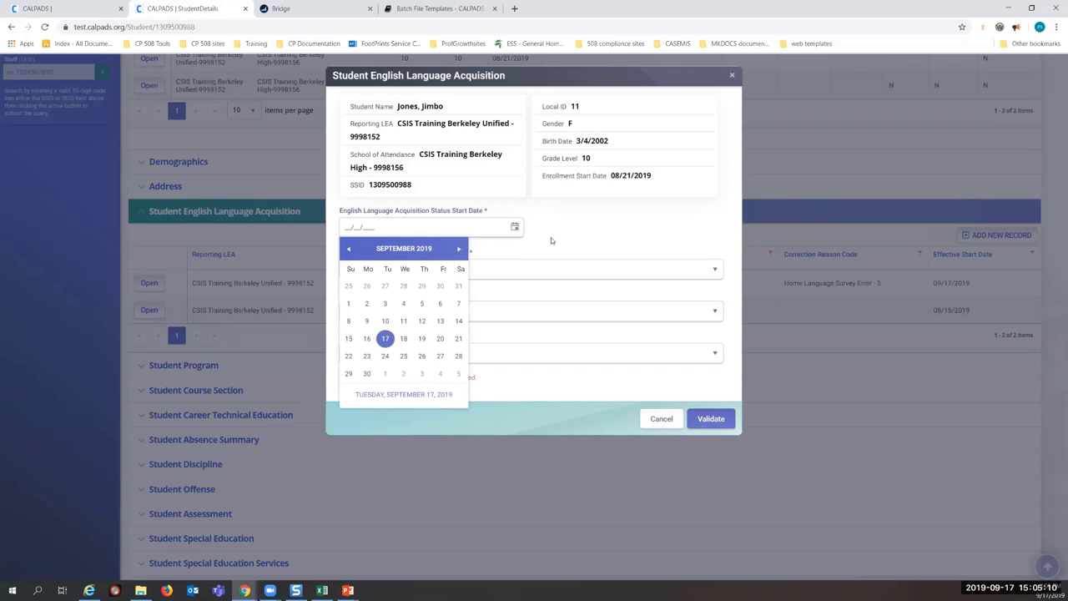
left_click(553, 238)
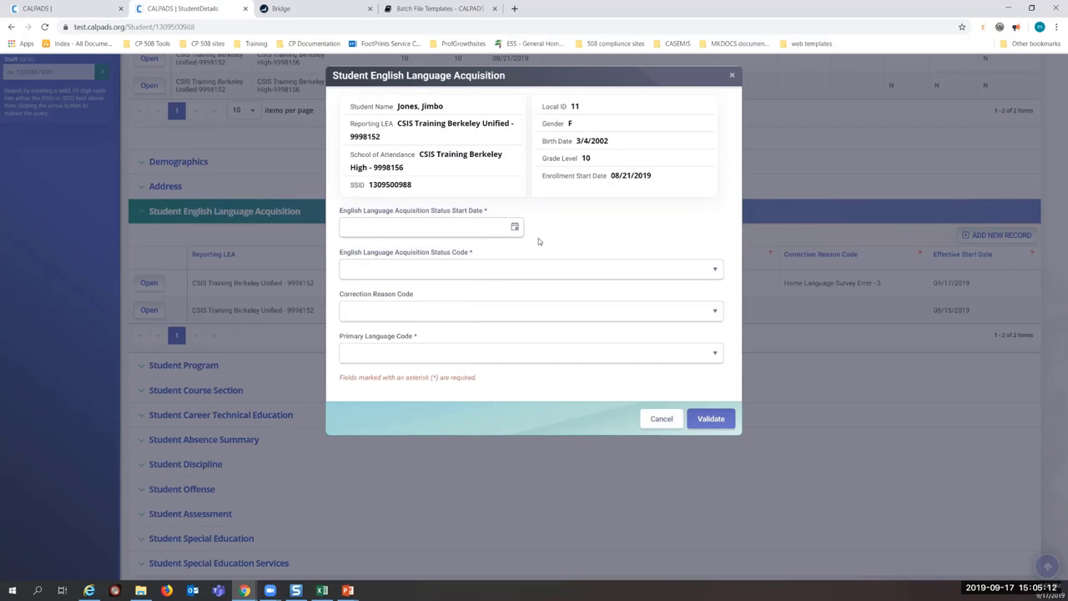
left_click(515, 228)
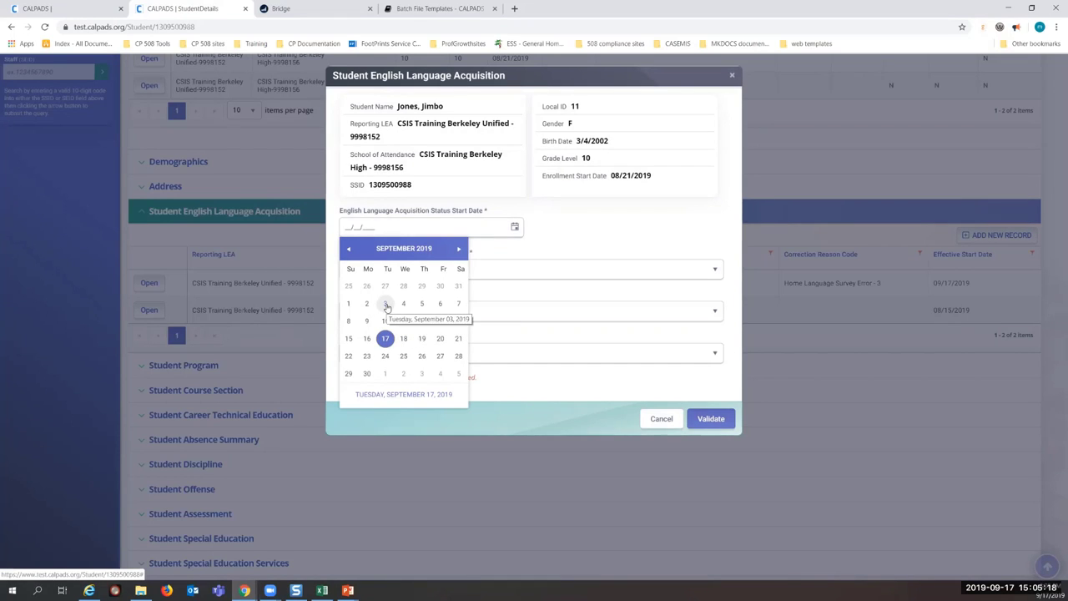
left_click(386, 304)
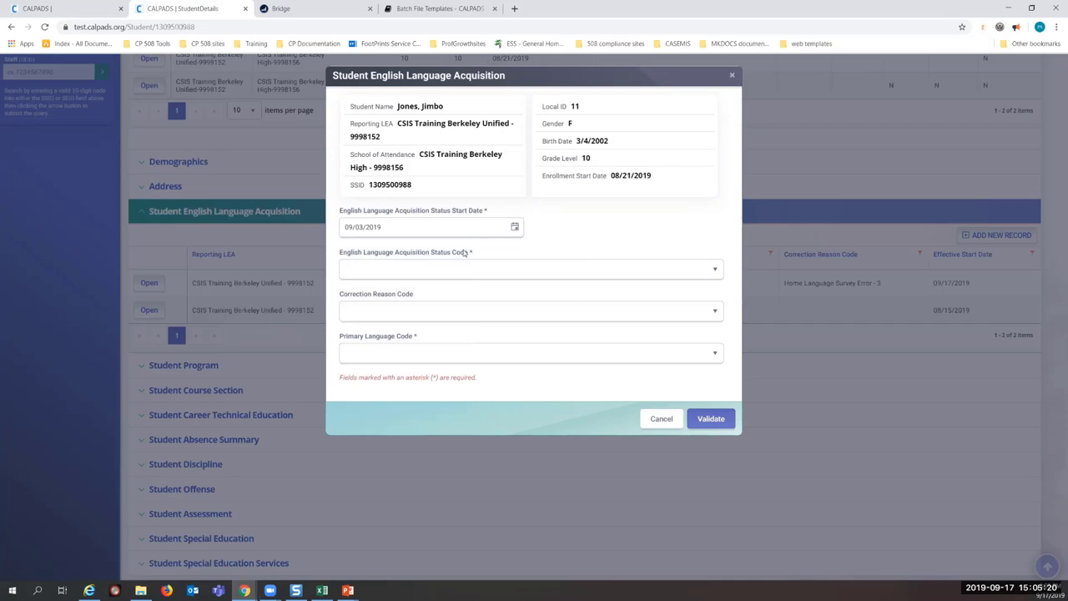
left_click(698, 275)
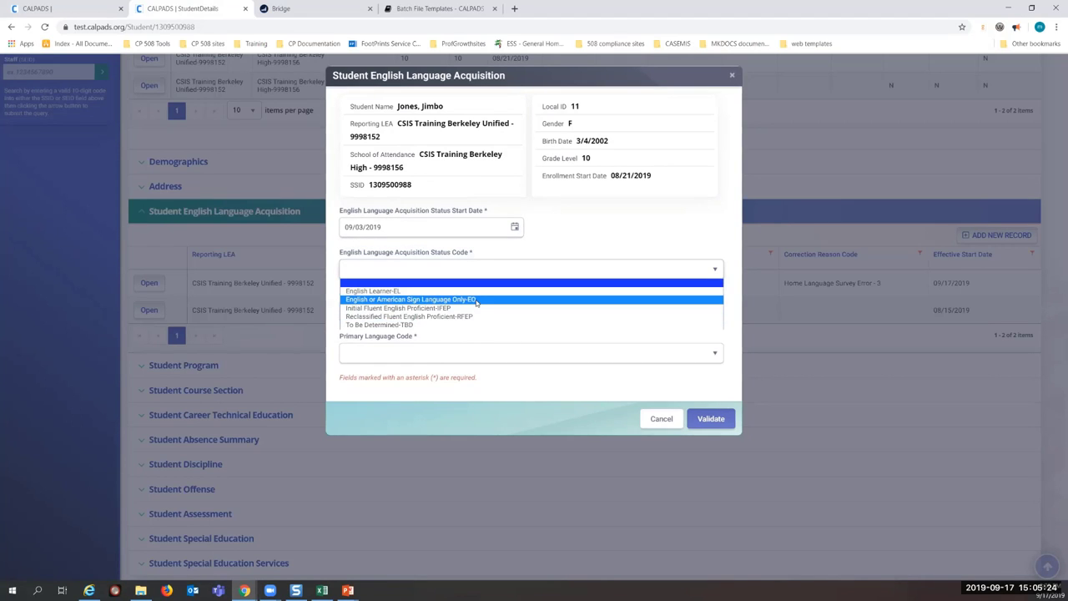
left_click(380, 324)
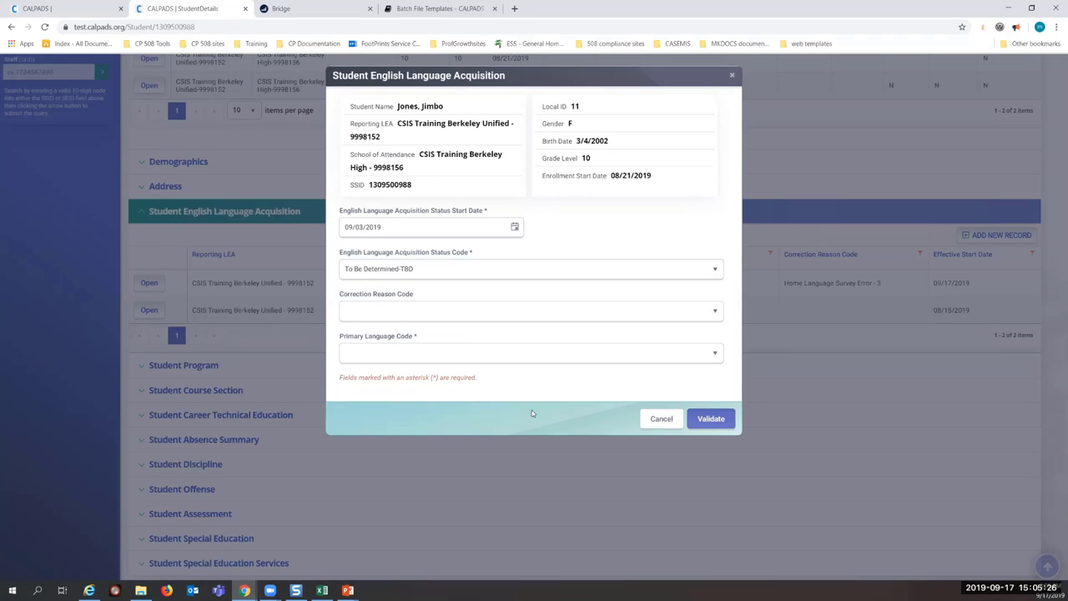
Review the Correction Reason Code options for the To Be Determined record, leaving the field blank
left_click(588, 312)
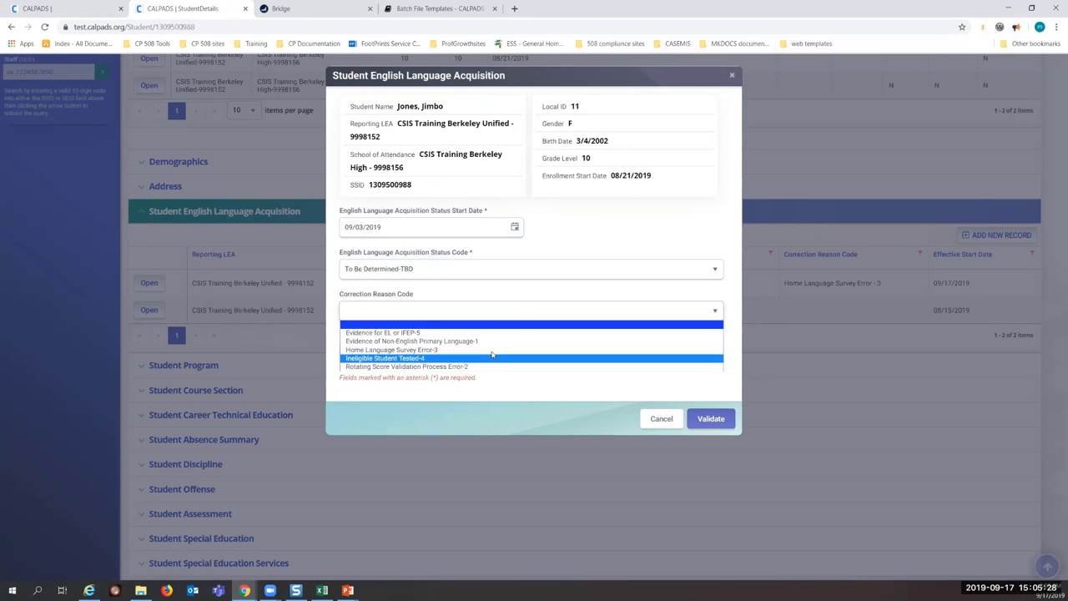
left_click(579, 230)
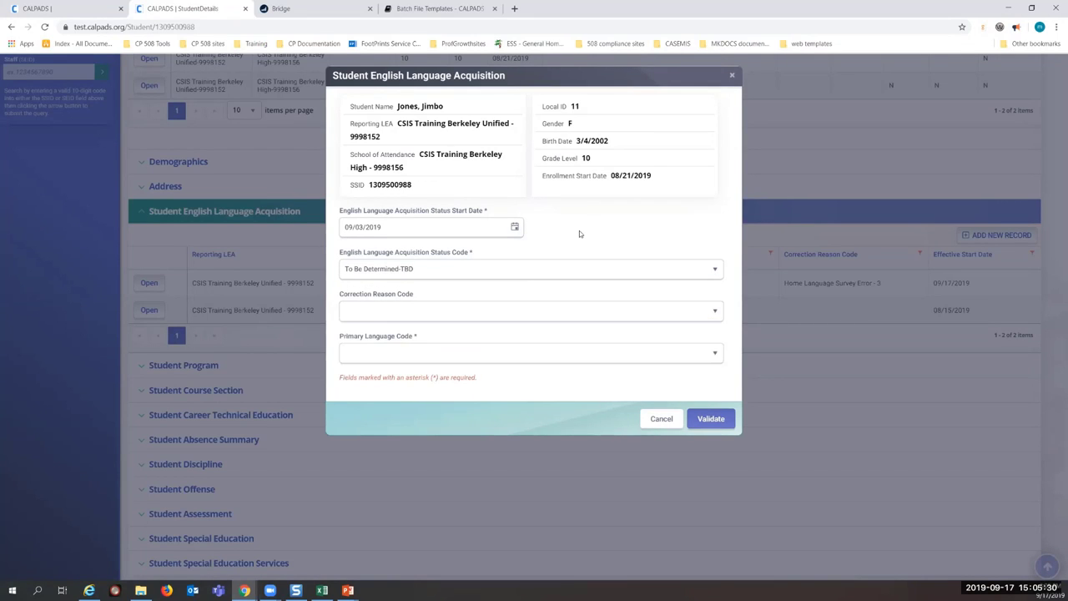
left_click(549, 315)
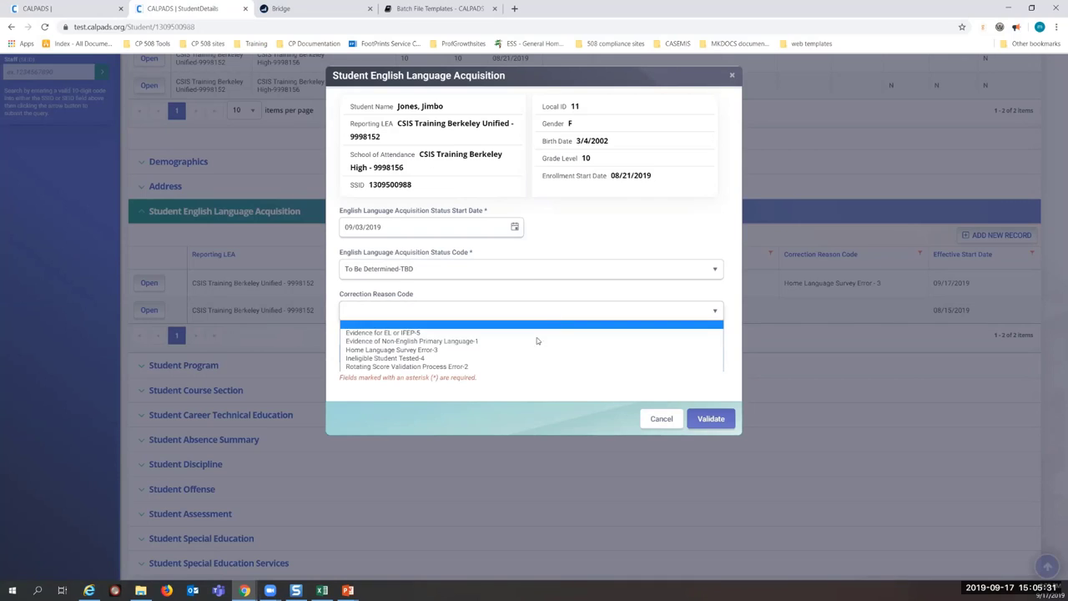
left_click(596, 238)
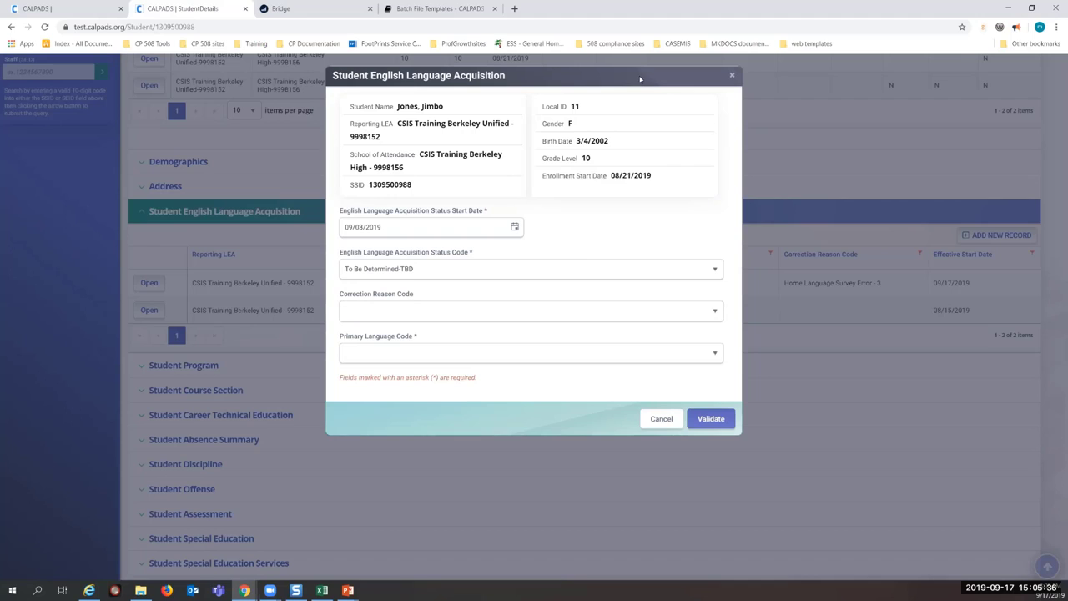
left_click(483, 308)
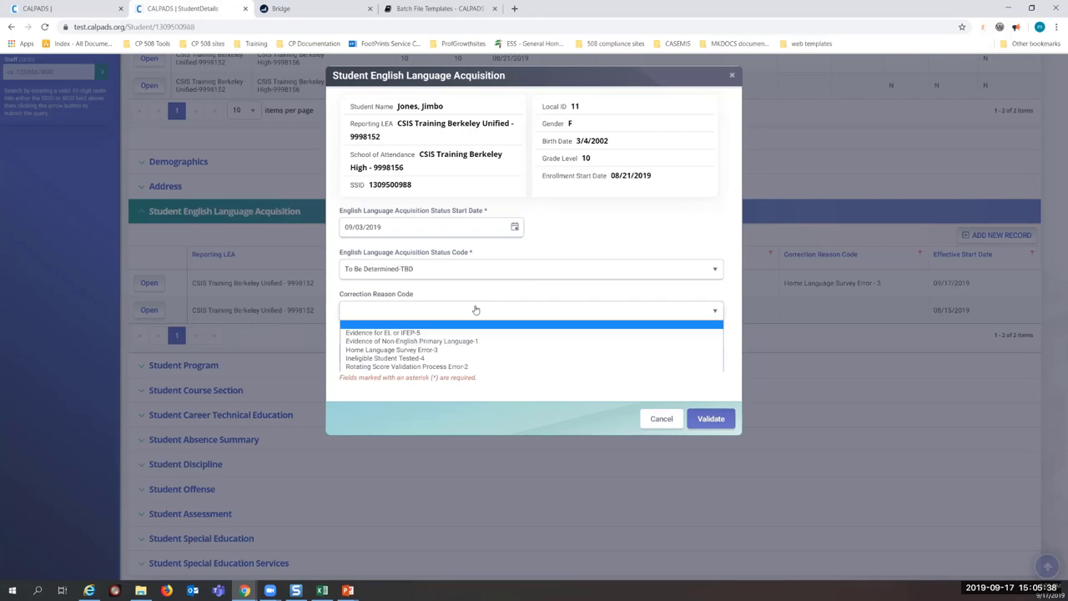
left_click(507, 417)
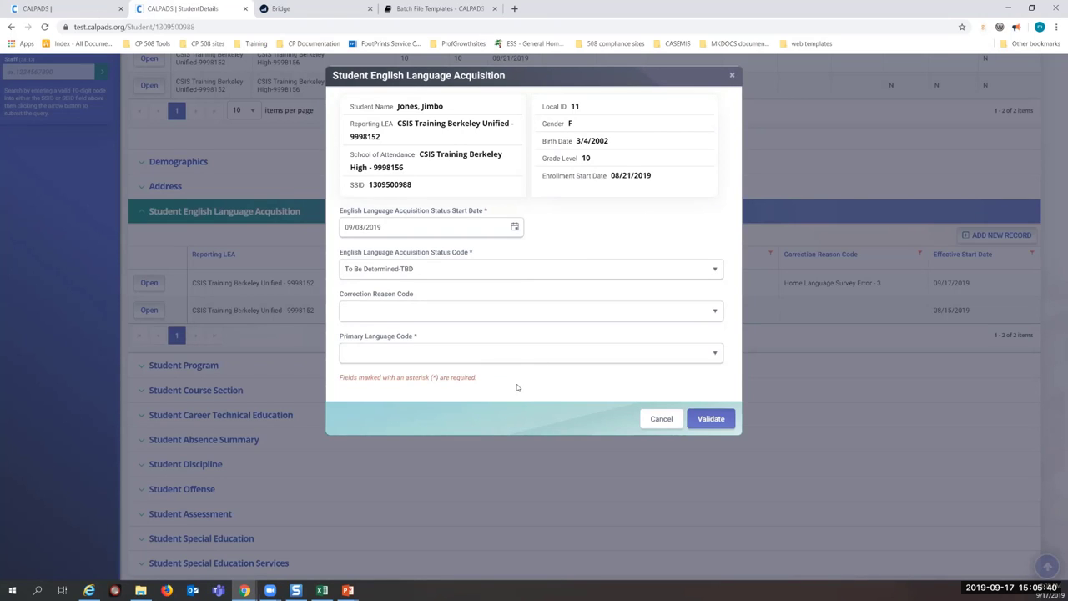
Set the primary language code to Spanish-01 and try to validate the To Be Determined record
left_click(515, 355)
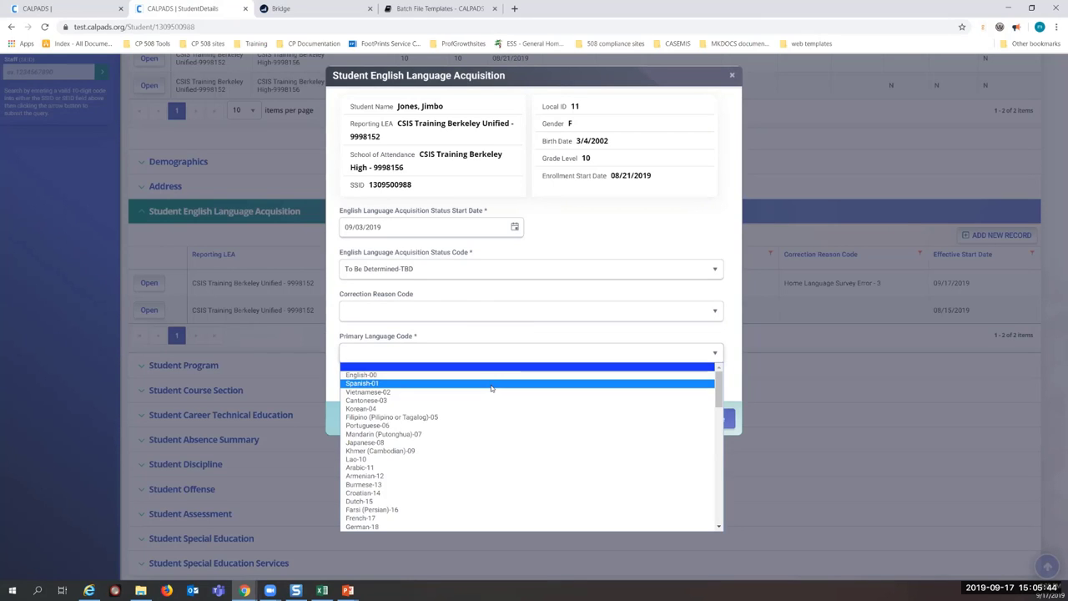
left_click(491, 384)
left_click(714, 421)
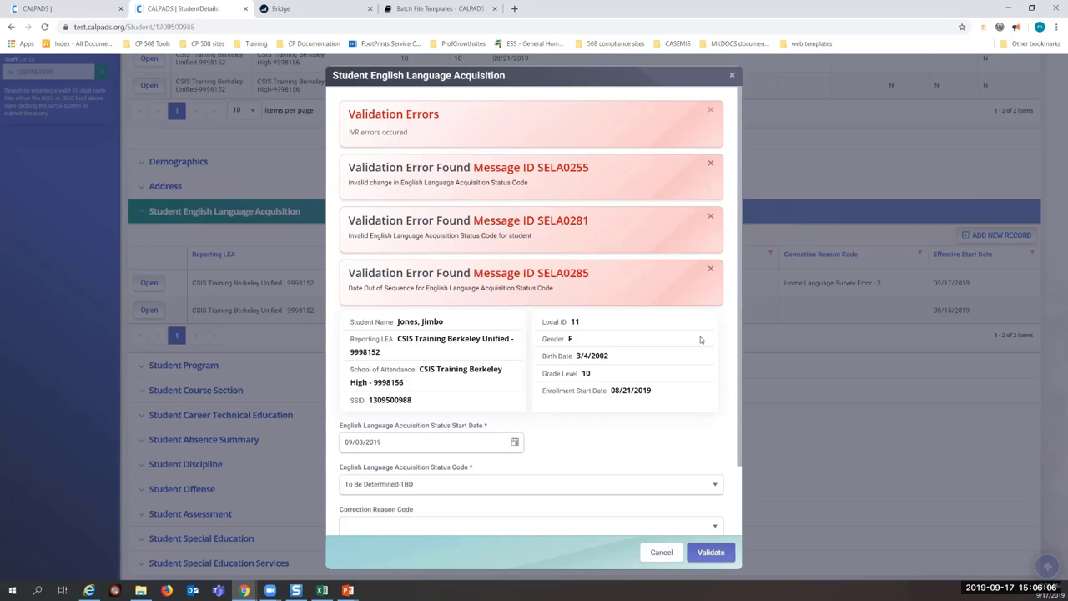
Review the validation messages against the entered record fields, and cancel the record without posting it
scroll(700, 336, "down", 2)
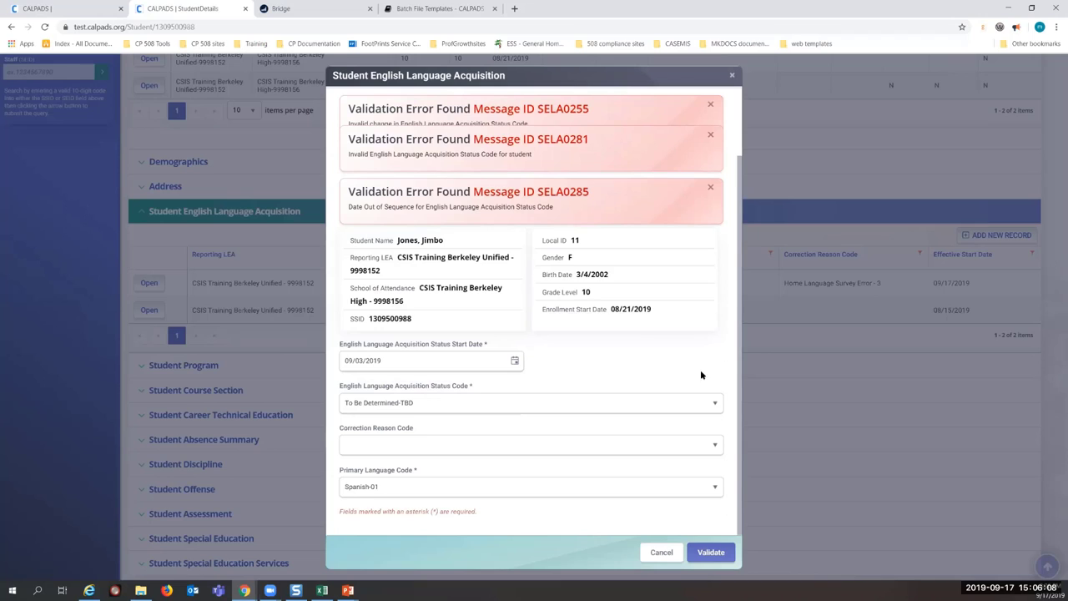
scroll(702, 371, "up", 2)
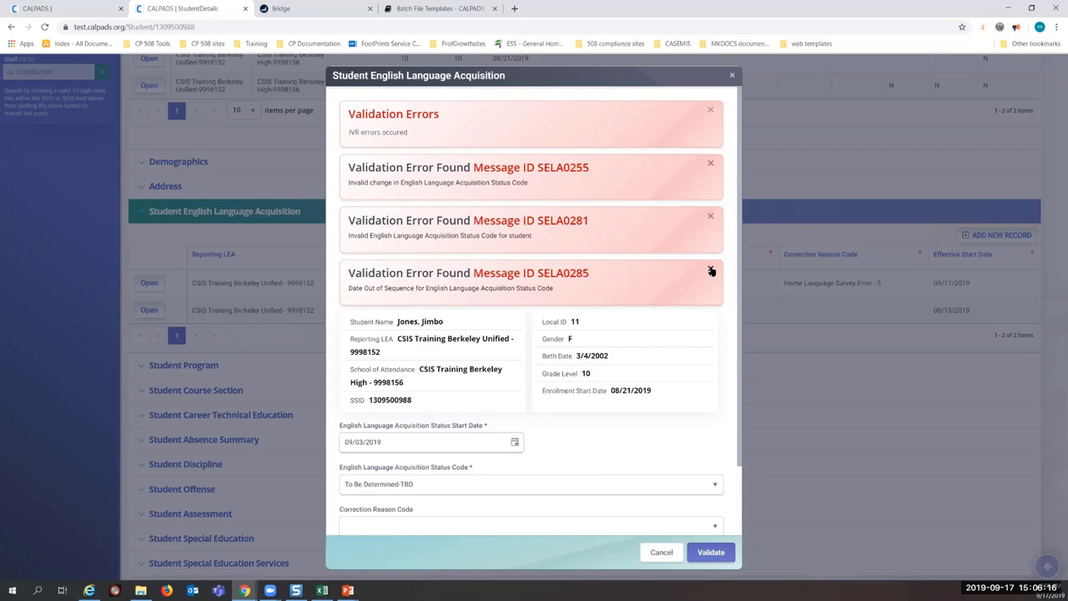
left_click(661, 552)
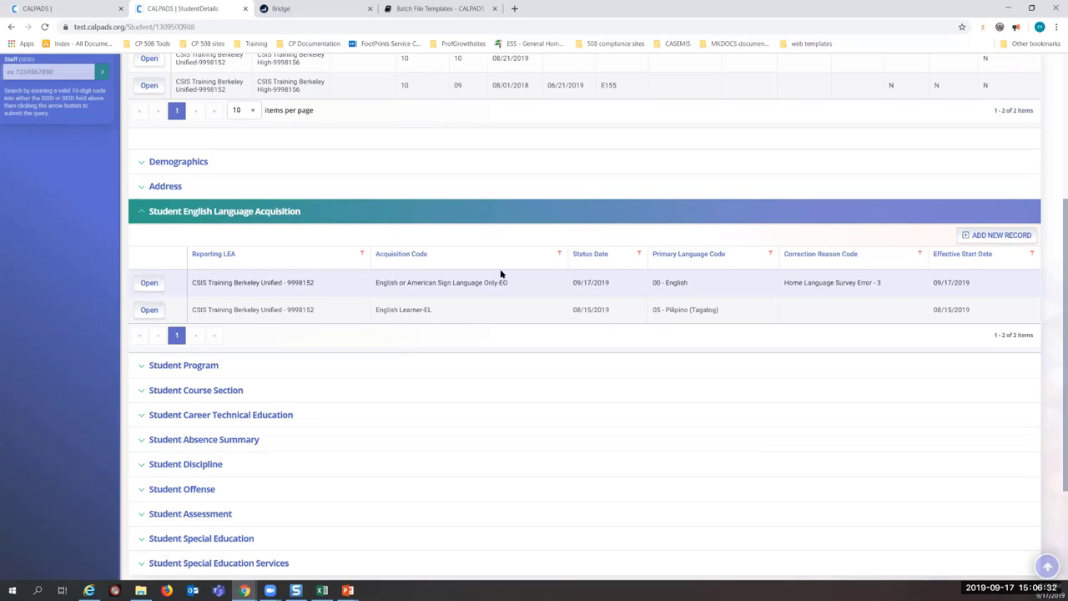
Review the English Only acquisition record dated 09/17/2019, and close it without changes
left_click(149, 283)
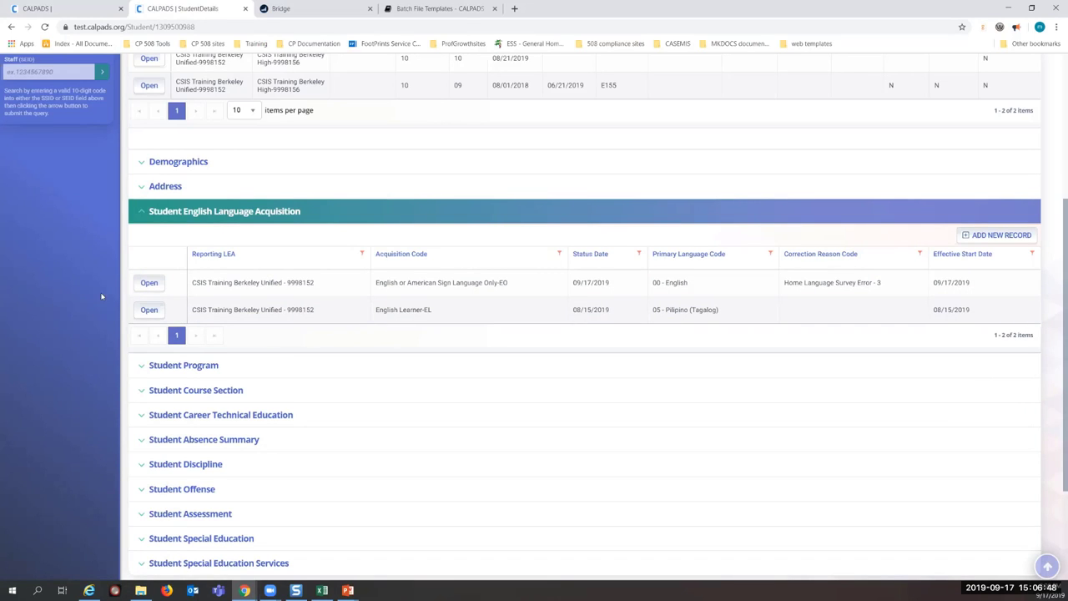
left_click(148, 284)
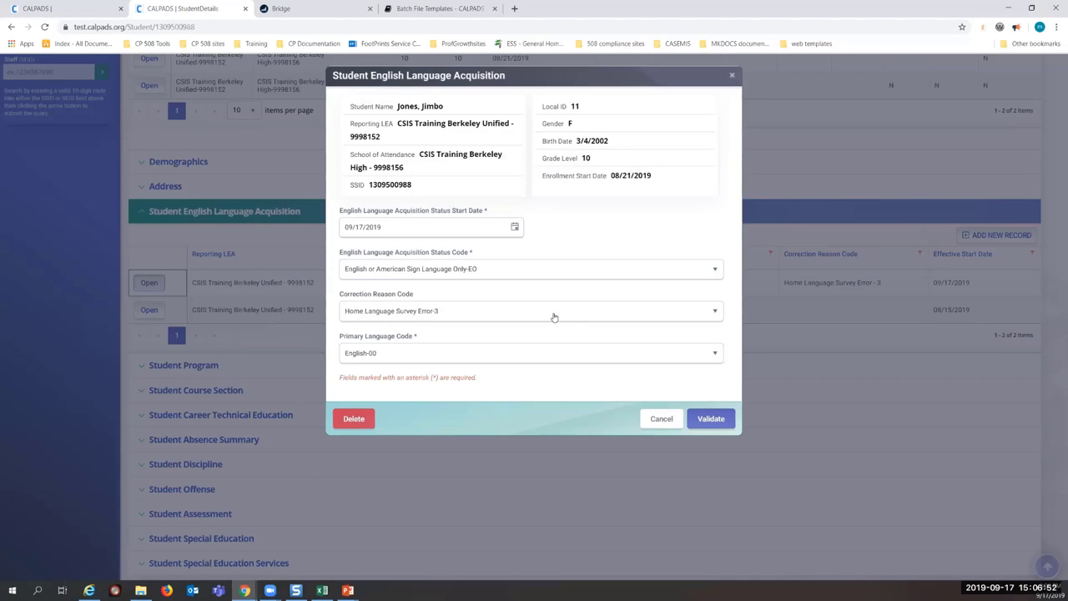
left_click(660, 418)
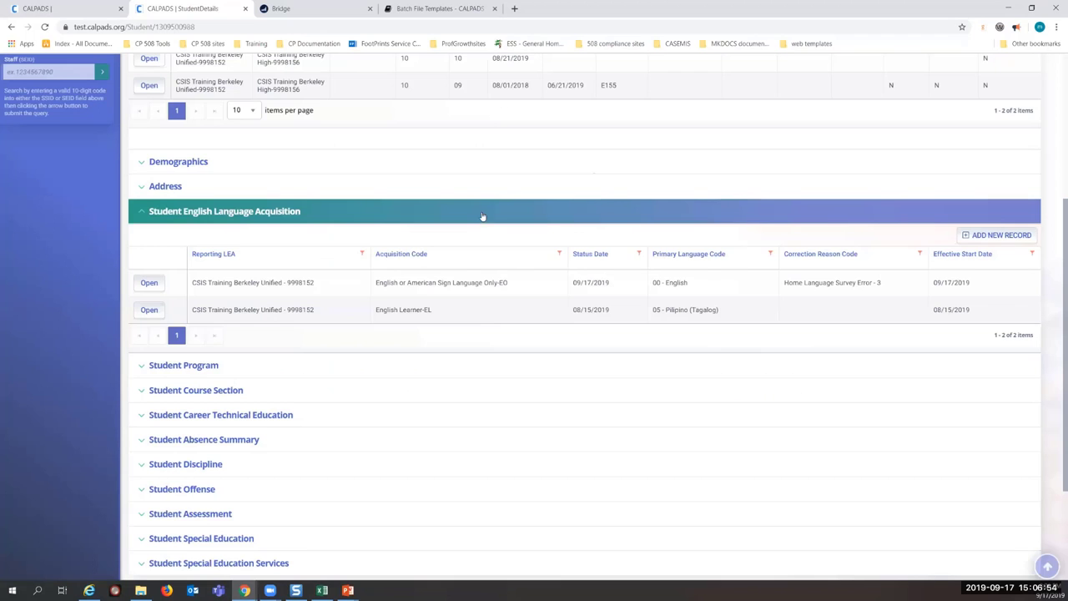
Start a new Student English Language Acquisition record with status start date 09/18/2019 and status code To Be Determined-TBD
left_click(992, 235)
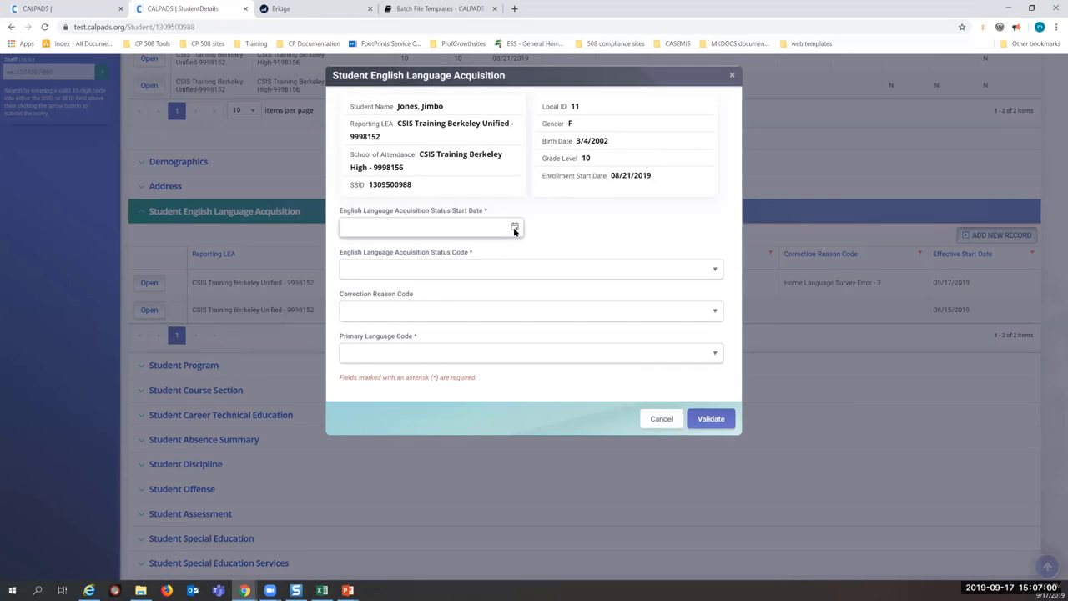
left_click(515, 228)
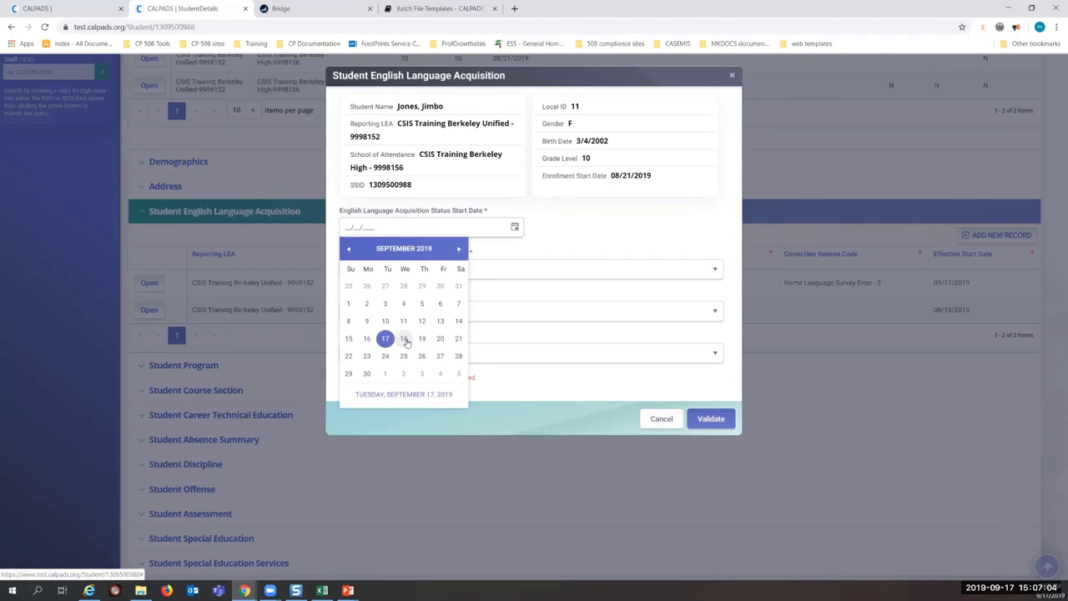
left_click(404, 339)
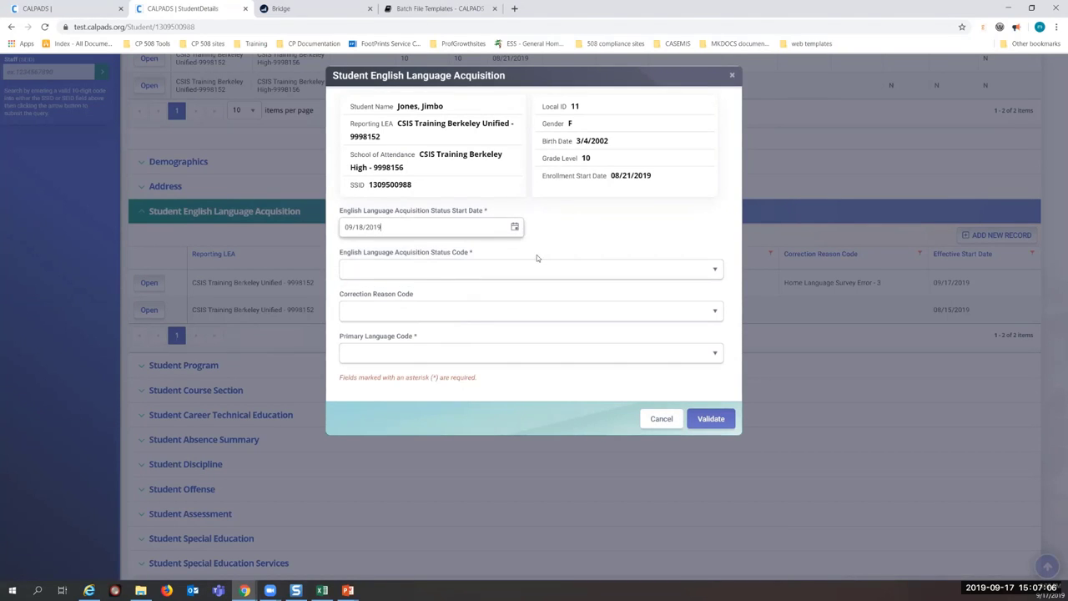
left_click(483, 271)
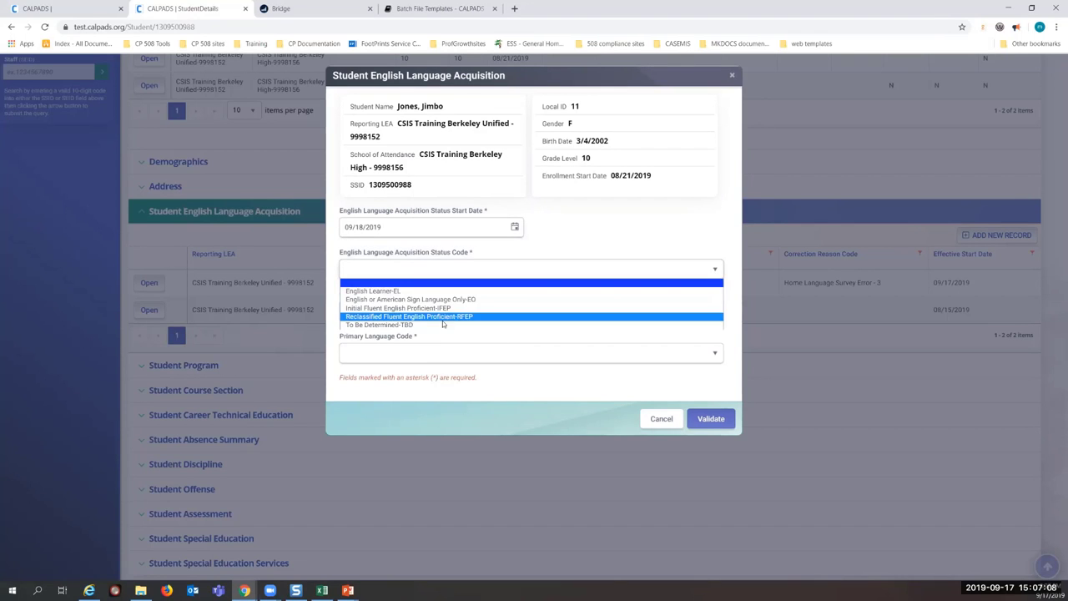
left_click(443, 324)
Try to validate the To Be Determined record with primary language code Spanish-01, and cancel it without posting
left_click(447, 355)
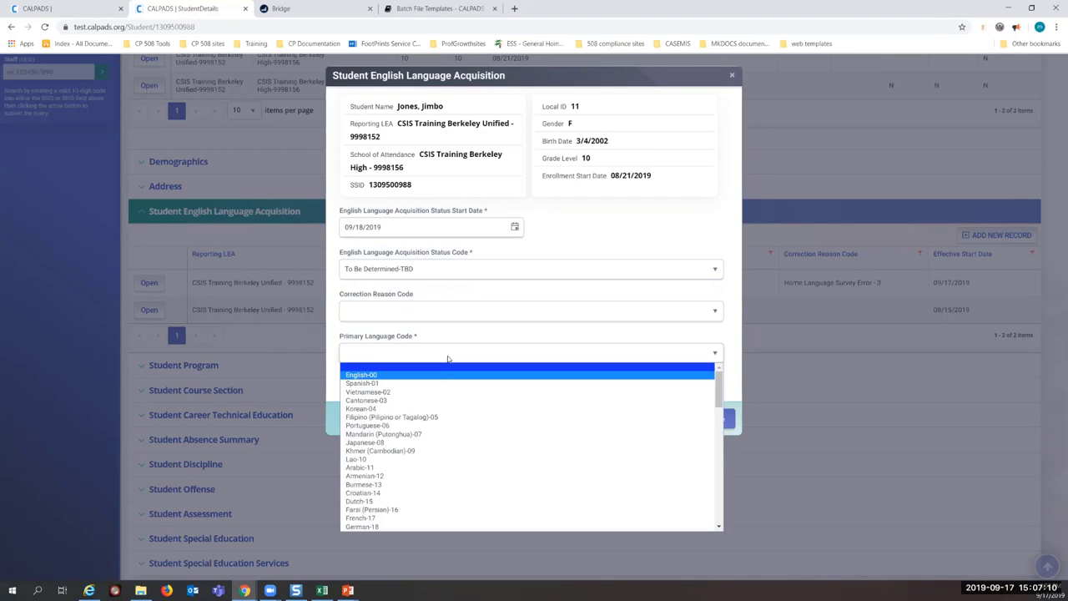
left_click(430, 377)
left_click(513, 355)
left_click(488, 384)
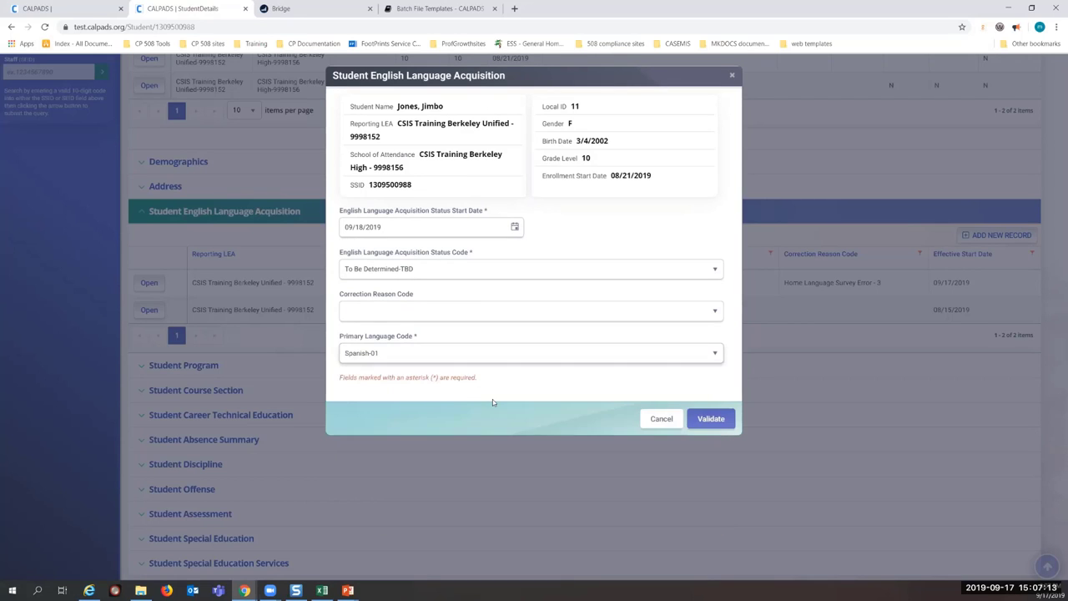
left_click(707, 420)
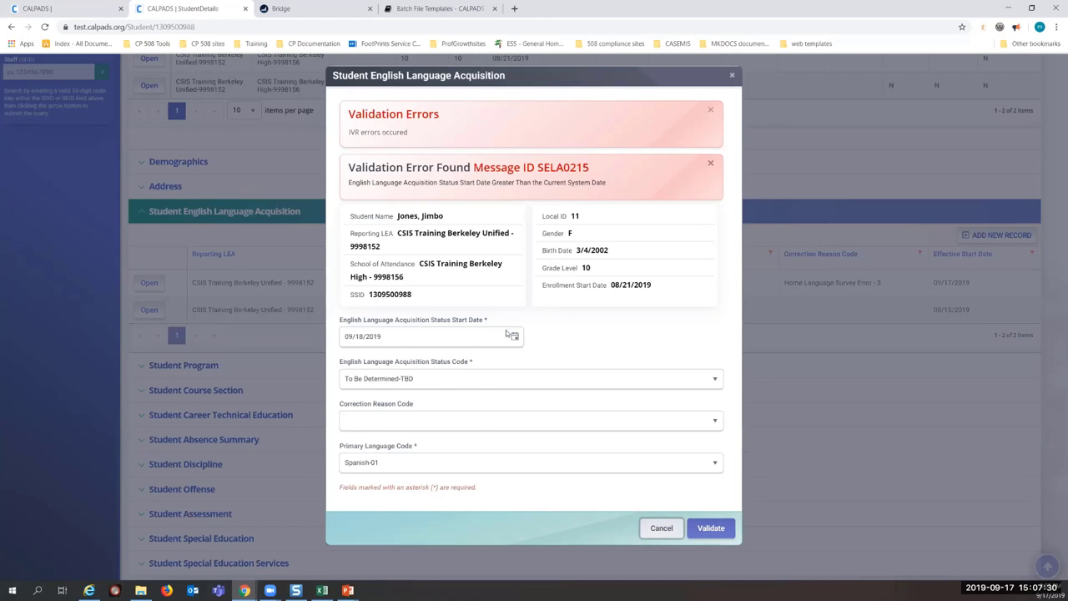
left_click(659, 532)
Try to validate the existing English Only record with its status start date set to 09/16/2019, and cancel the change
left_click_drag(611, 286, 572, 284)
left_click(605, 289)
left_click(148, 282)
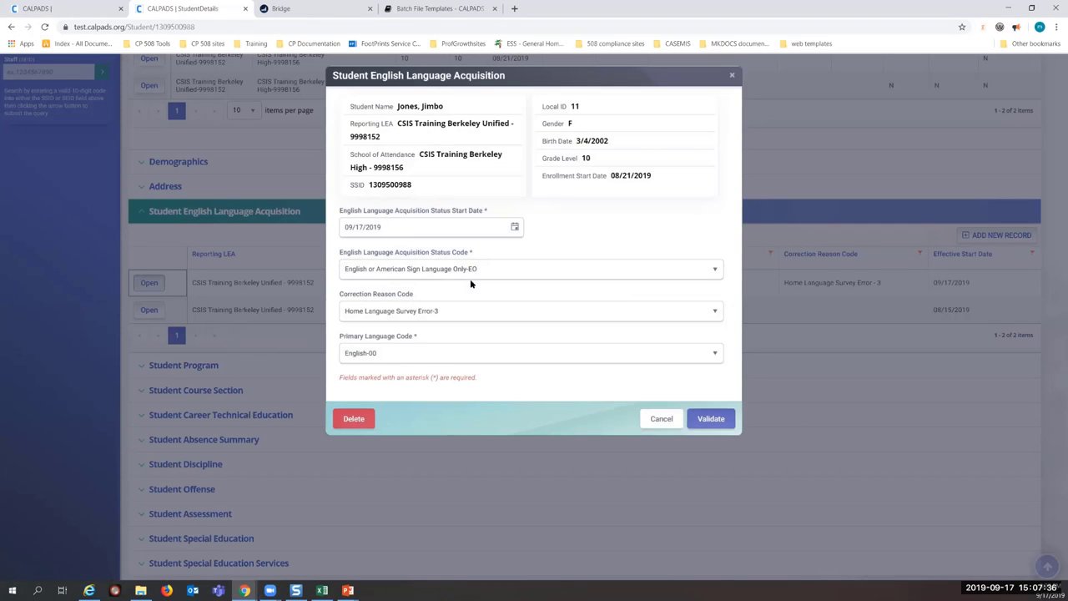
left_click(514, 228)
left_click(515, 227)
left_click(515, 228)
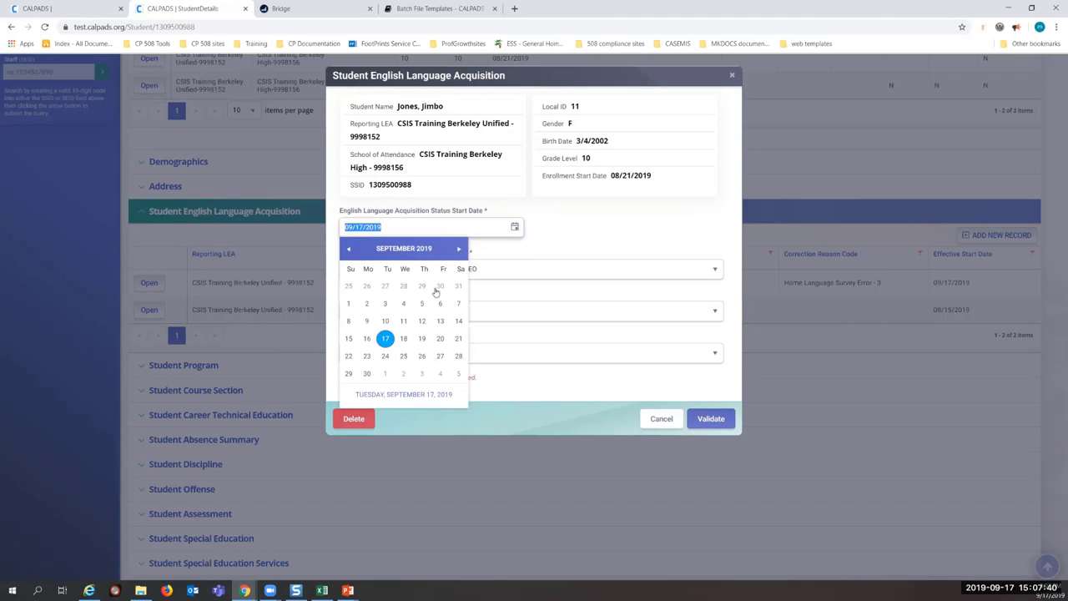
left_click(367, 341)
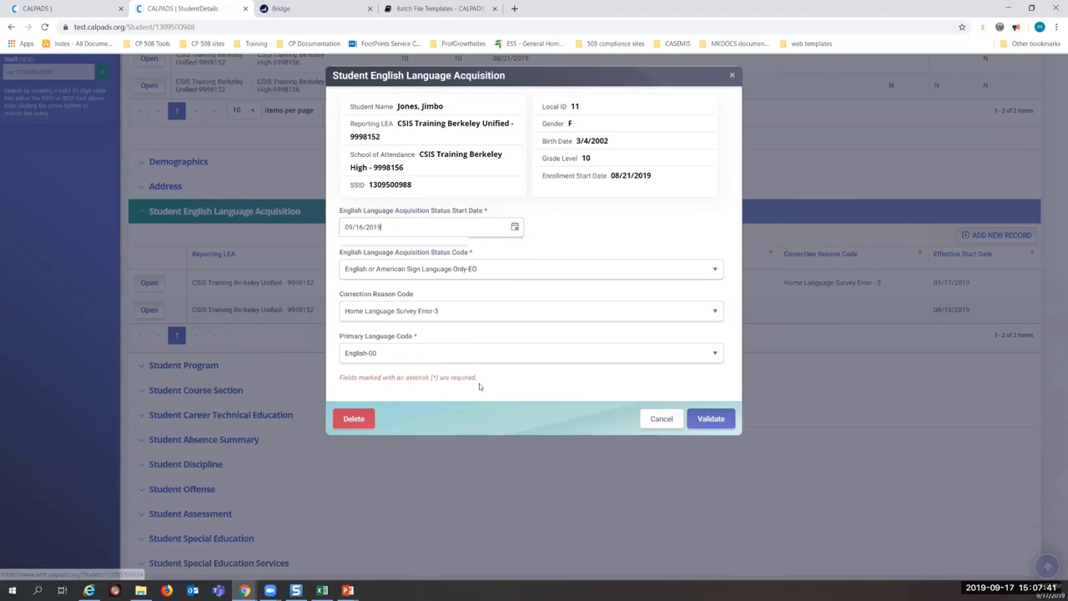
left_click(712, 418)
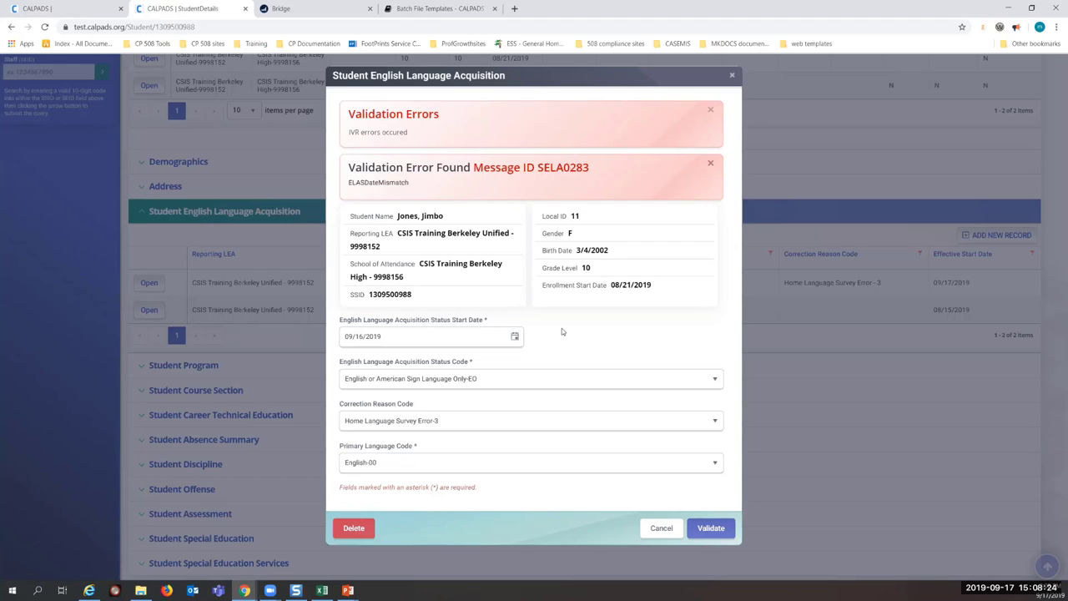
left_click(659, 528)
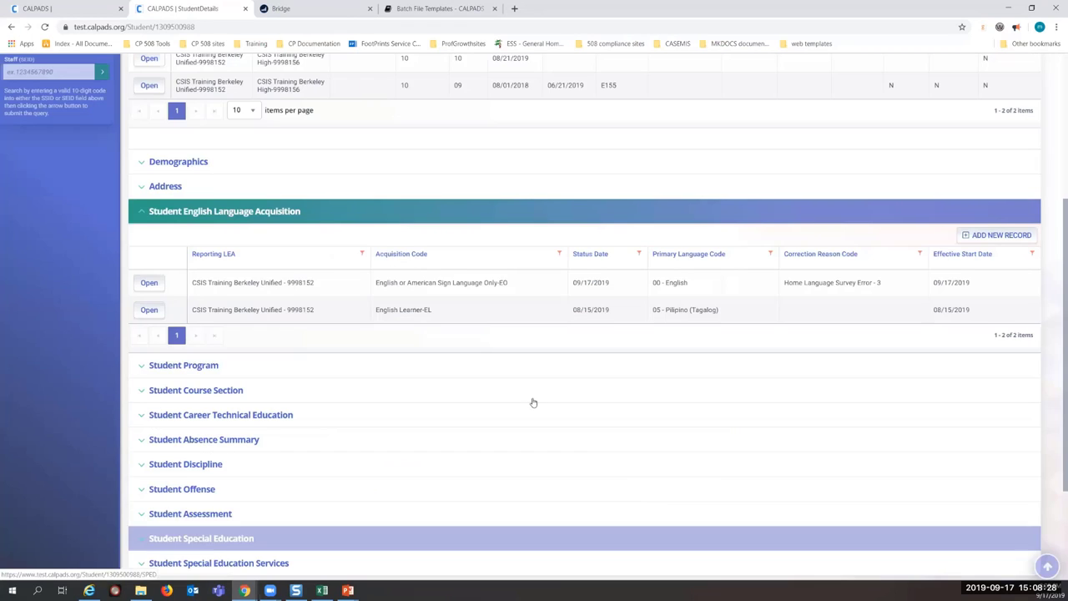
left_click(149, 282)
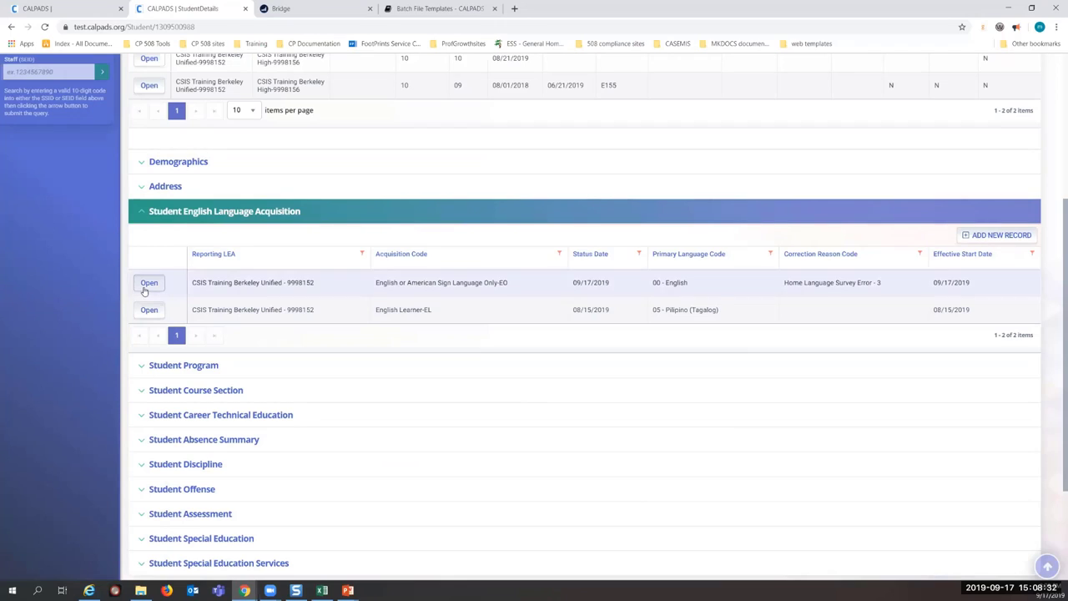
left_click(144, 214)
left_click(143, 213)
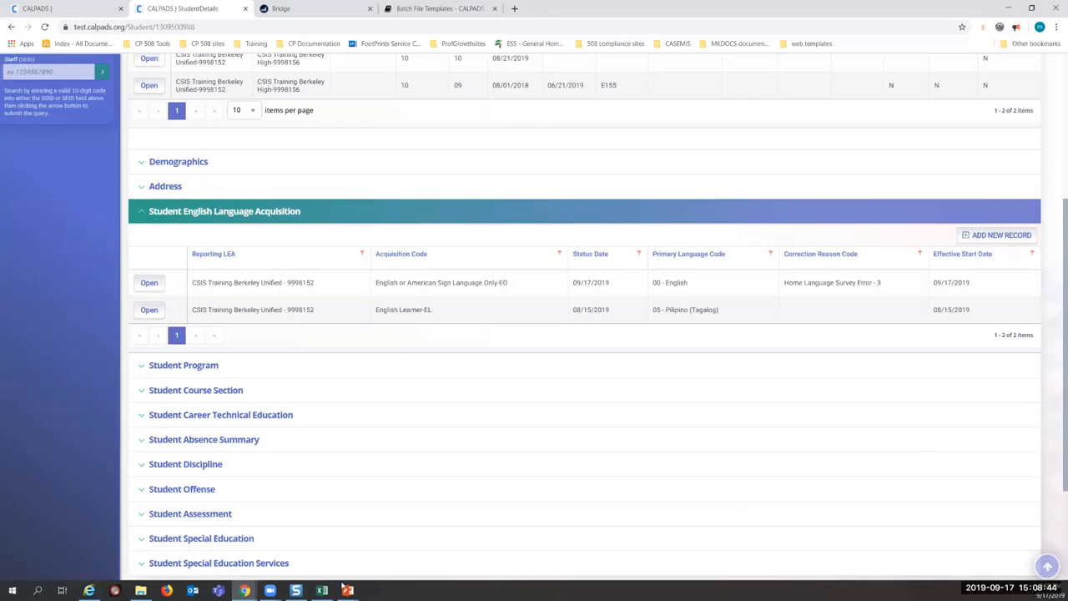
Switch to the PowerPoint slide show and advance past SELA Details to the Normal ELAS Status Change slide
mouse_move(347, 590)
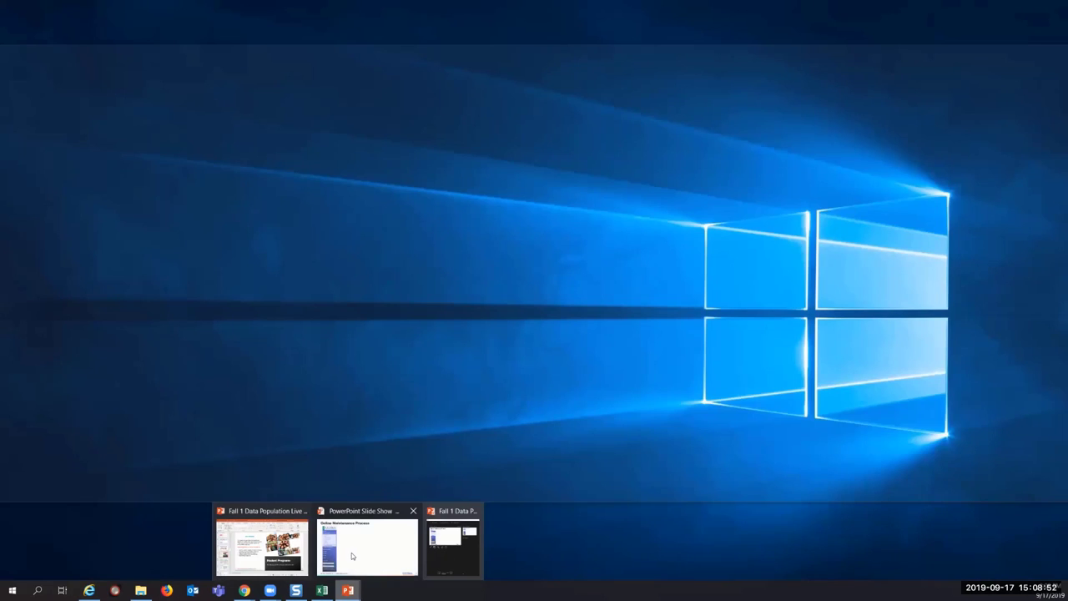
left_click(351, 552)
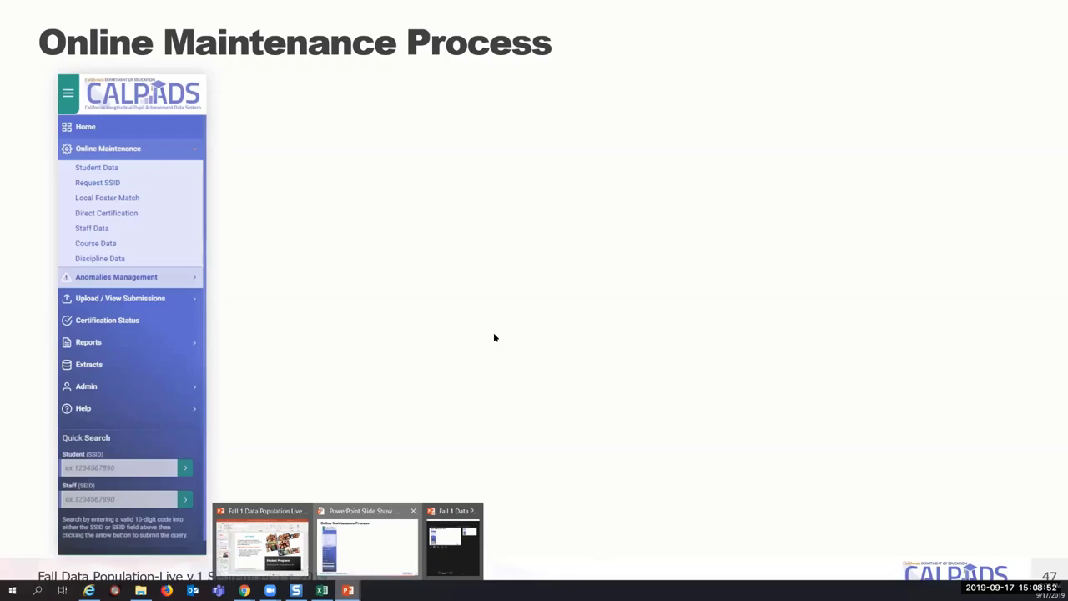
left_click(490, 336)
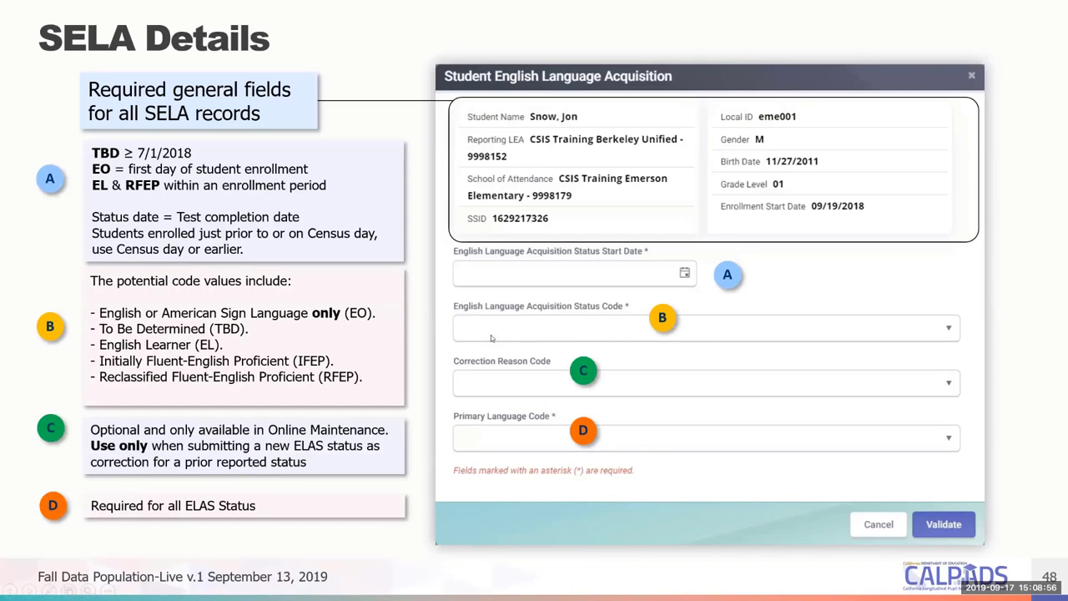
left_click(490, 335)
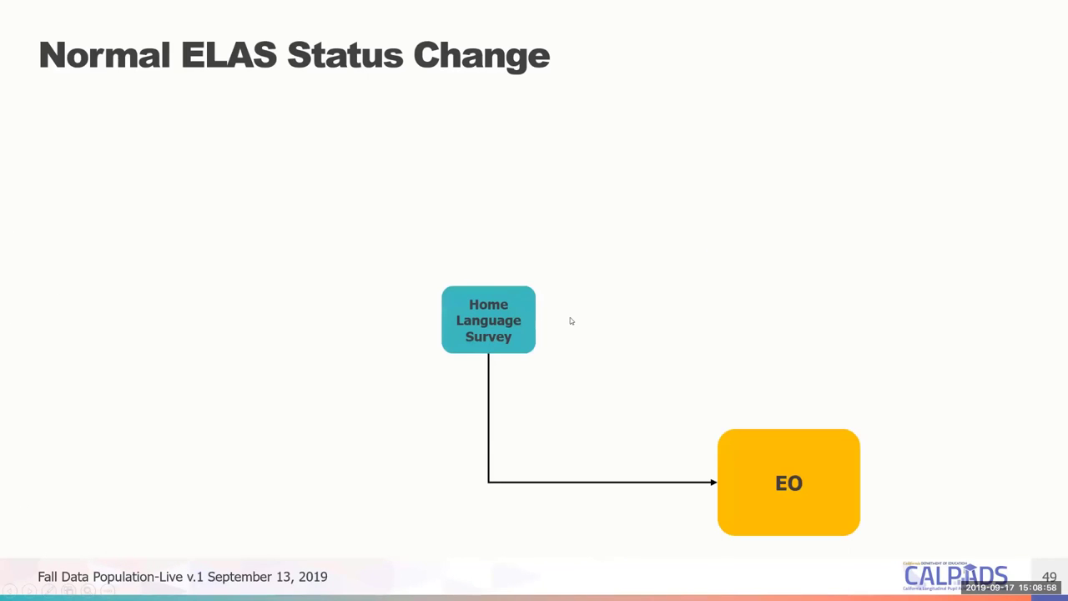
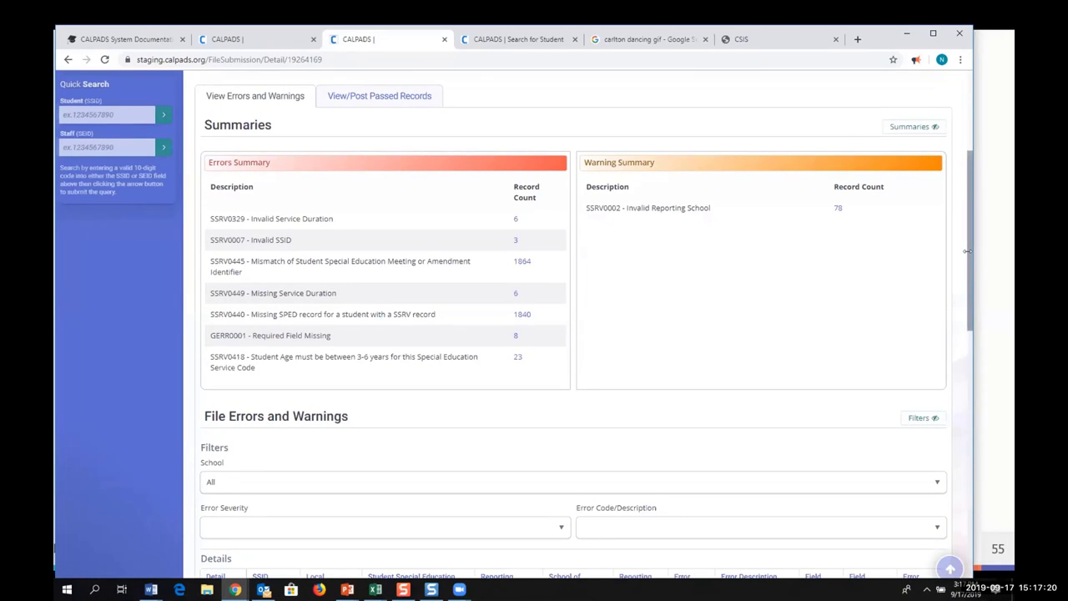
Examine the submission details, errors summary and warning summary of the CALPADS_SSRV_5610561.csv Student Services file in a widened browser window
left_click_drag(971, 255, 990, 261)
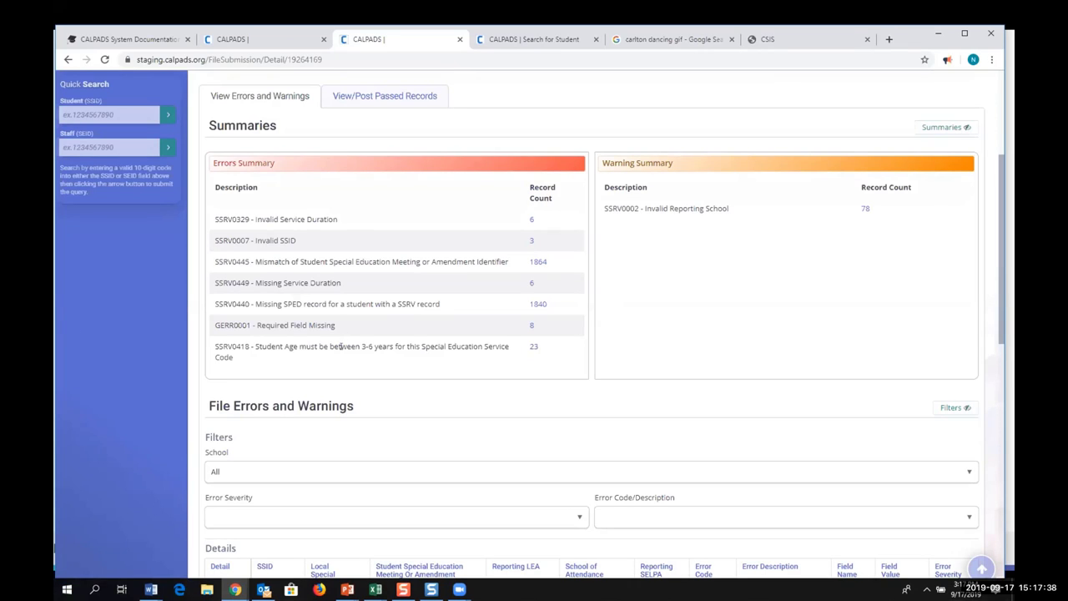
scroll(279, 354, "up", 2)
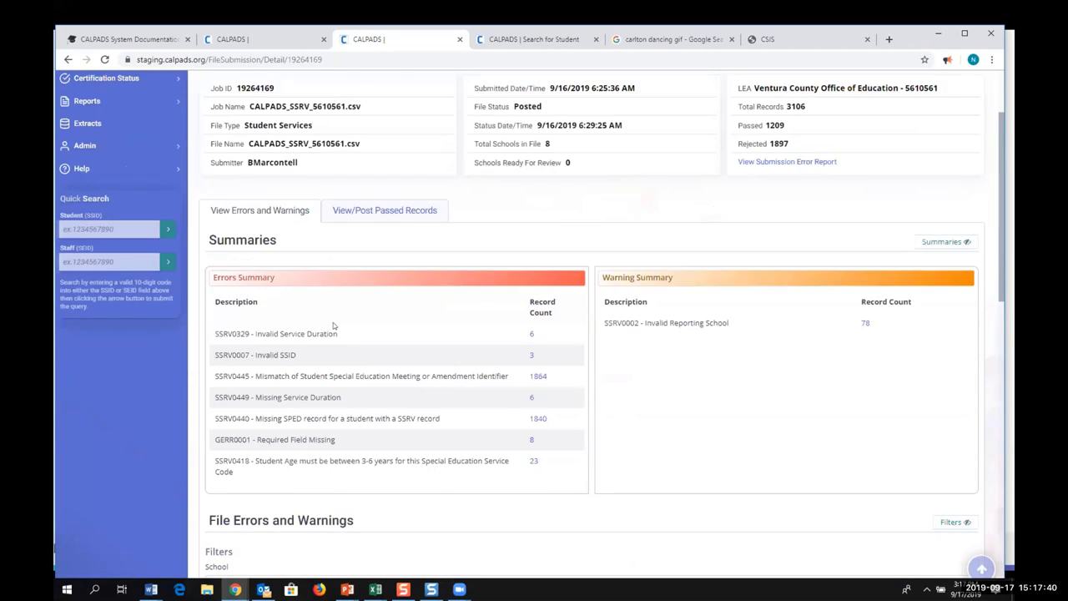
scroll(332, 325, "up", 2)
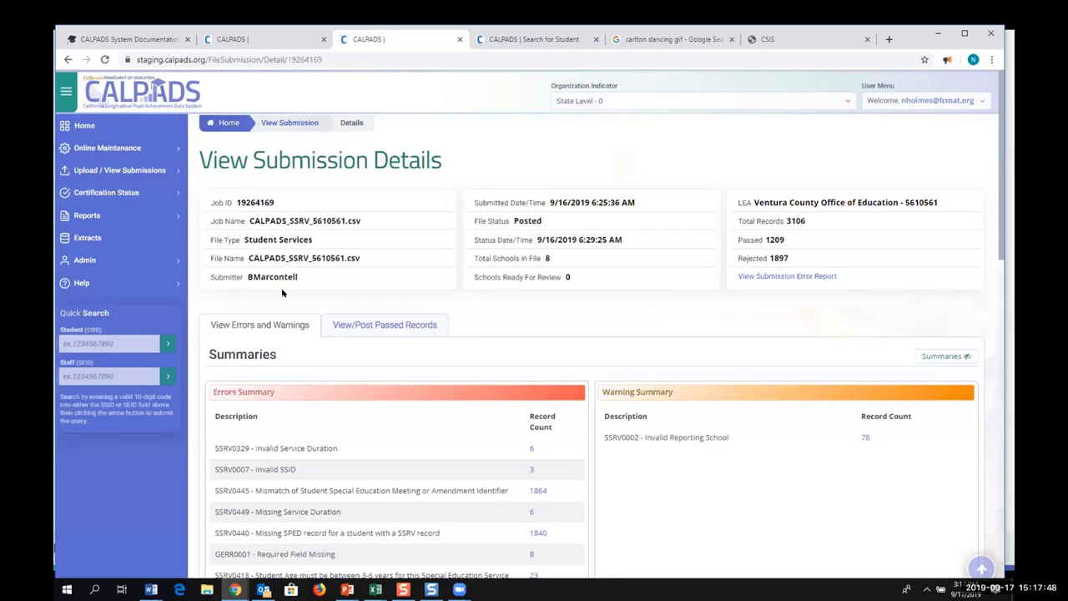
scroll(413, 286, "down", 1)
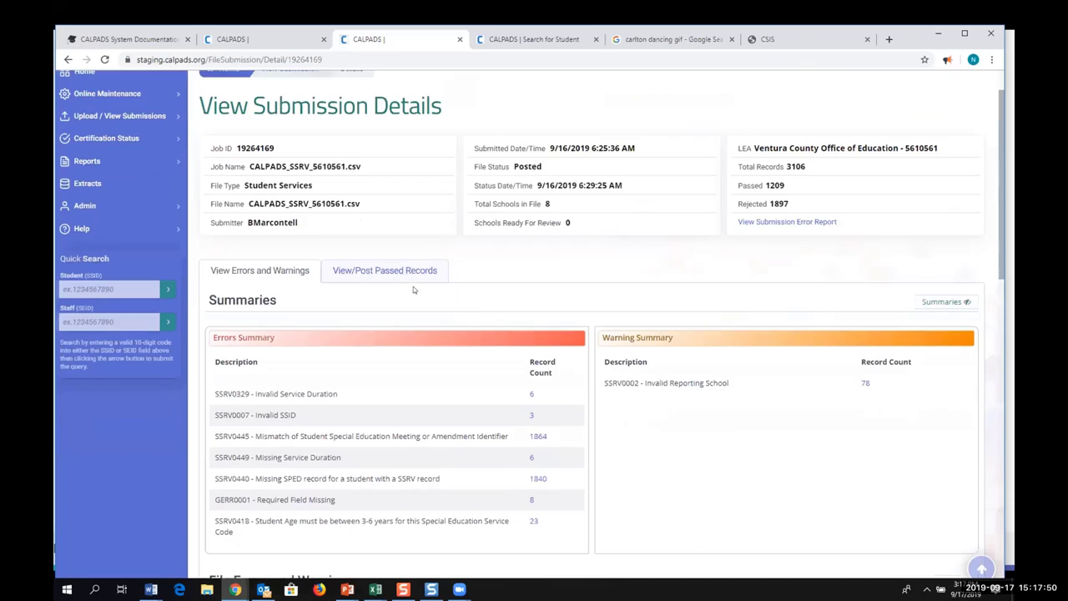
scroll(417, 392, "down", 2)
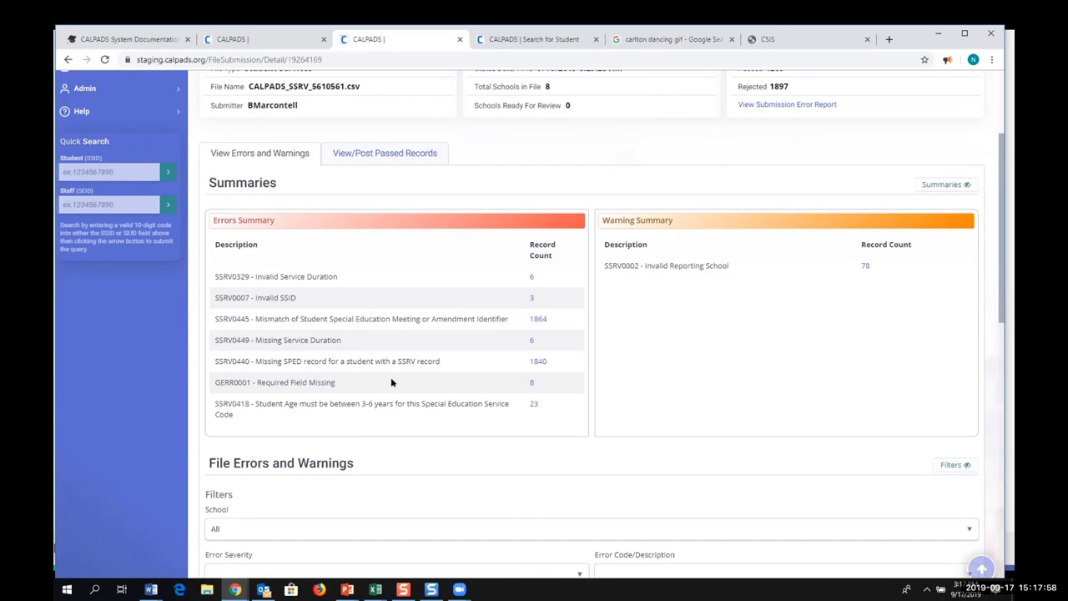
scroll(679, 264, "up", 2)
scroll(679, 264, "up", 1)
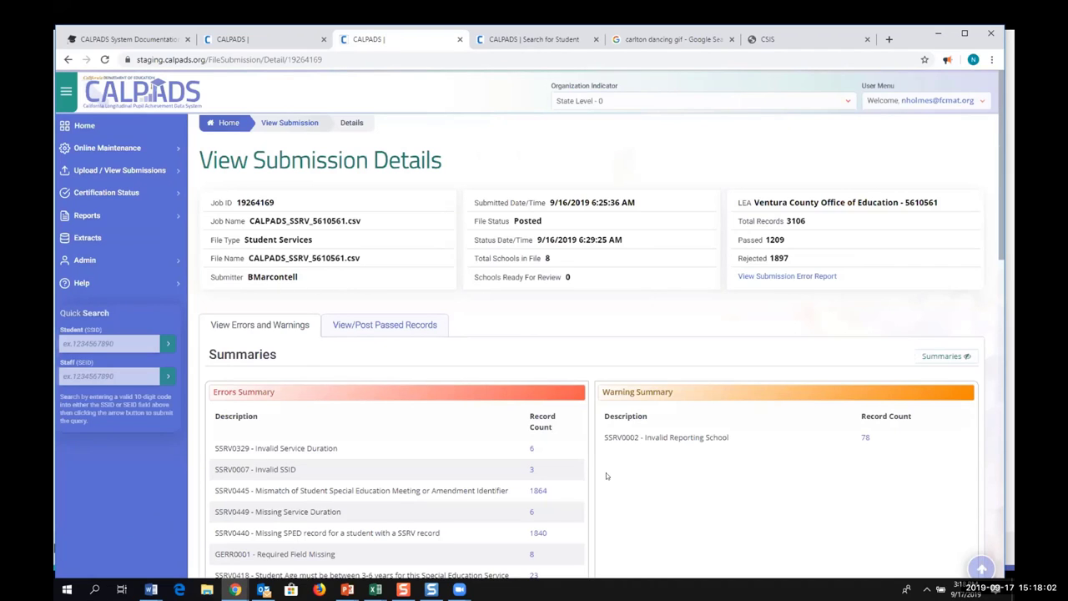
scroll(397, 433, "down", 2)
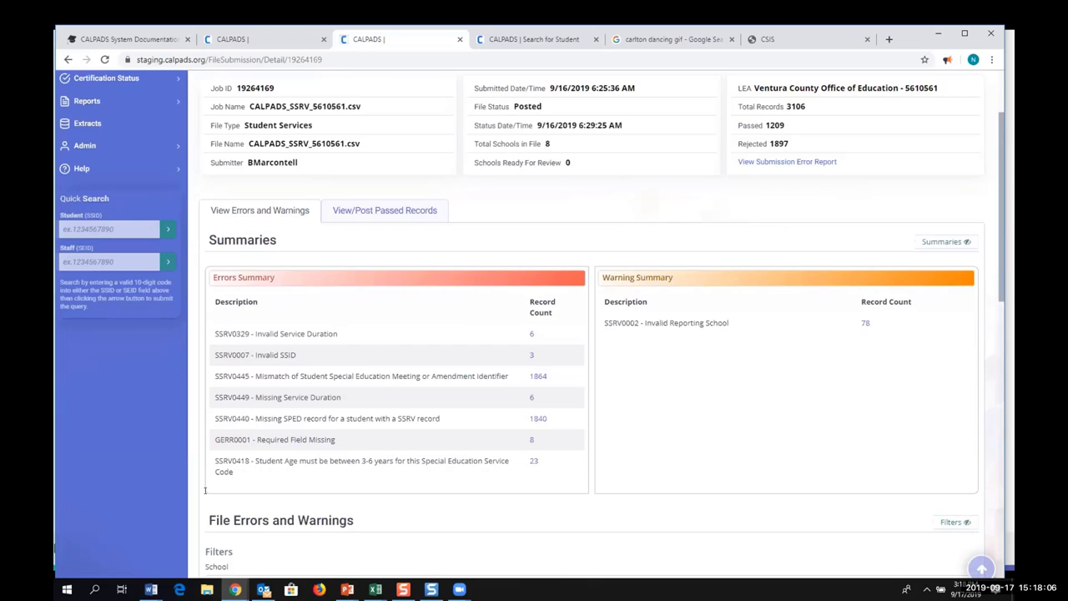
scroll(500, 359, "down", 1)
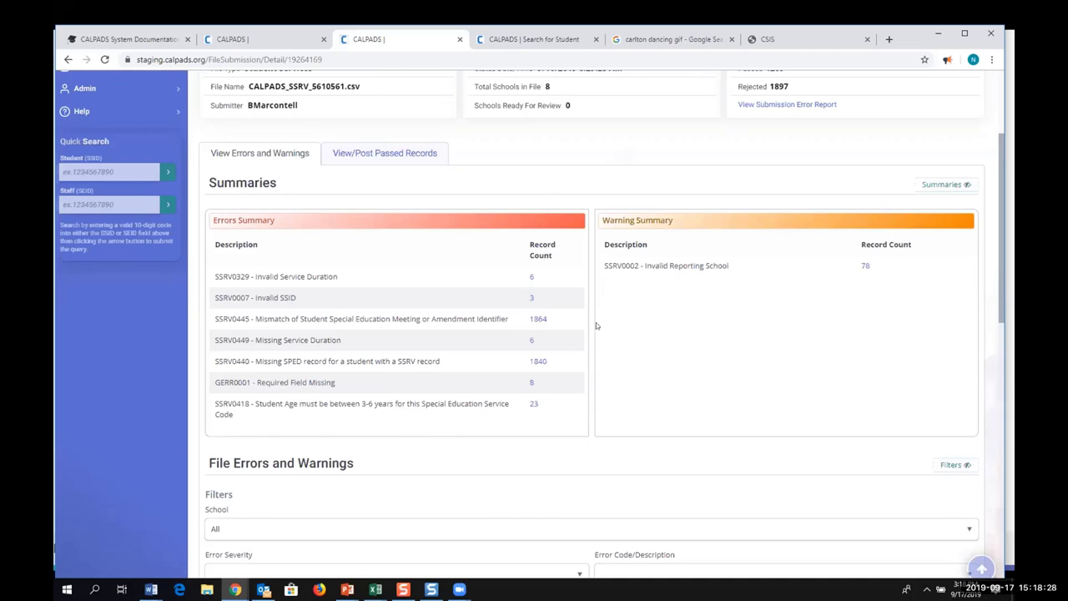
scroll(448, 404, "up", 3)
scroll(448, 404, "down", 2)
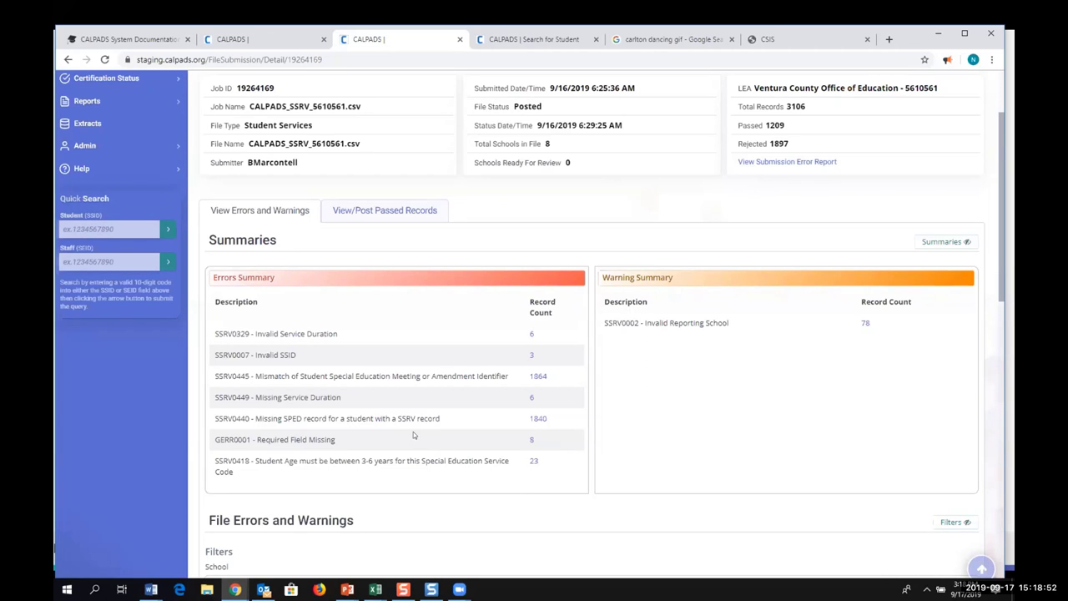
scroll(403, 434, "up", 2)
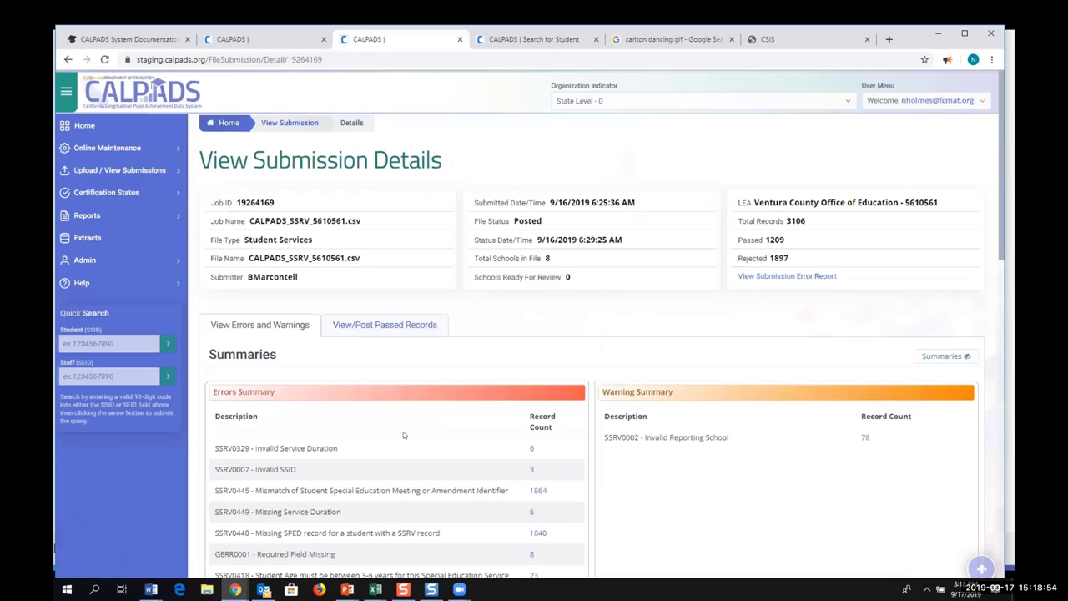
Try to paste a student's SSID into the search by SSID on the Student Data Maintenance page
left_click(516, 41)
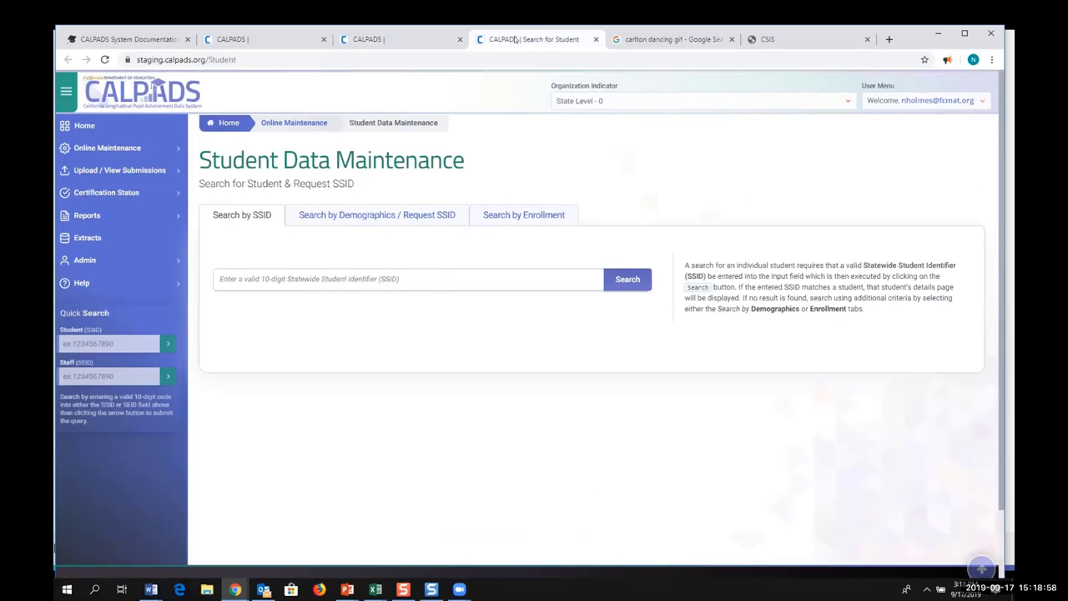
left_click(355, 281)
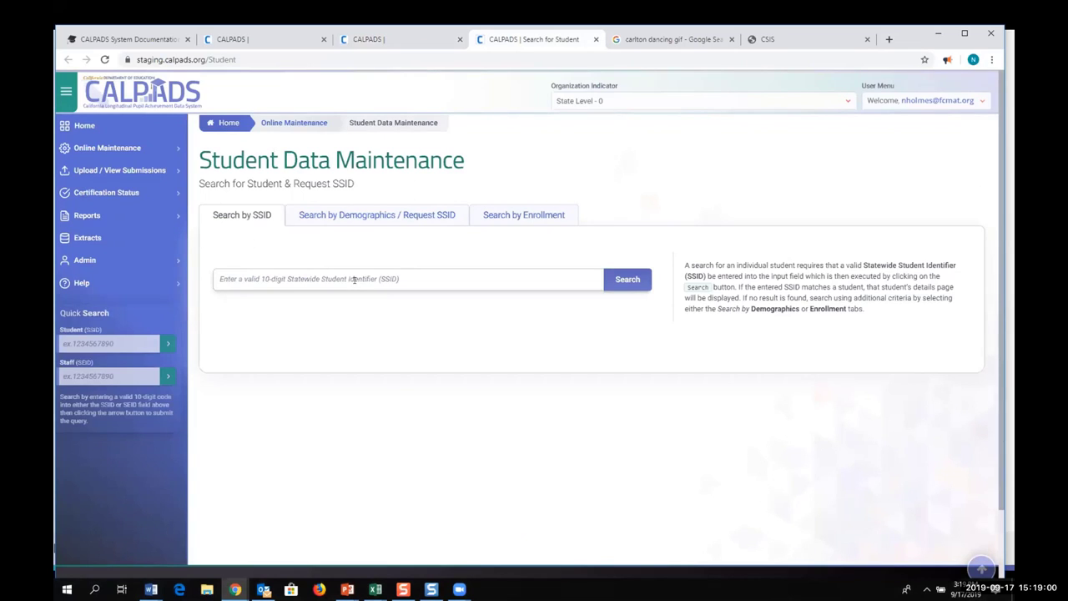
right_click(355, 281)
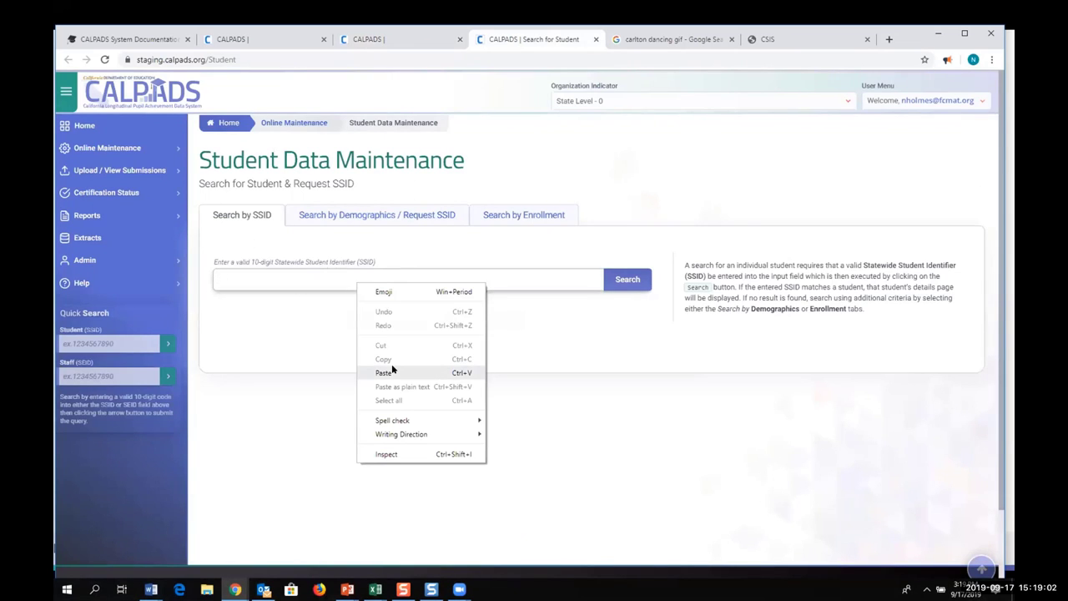
left_click(389, 372)
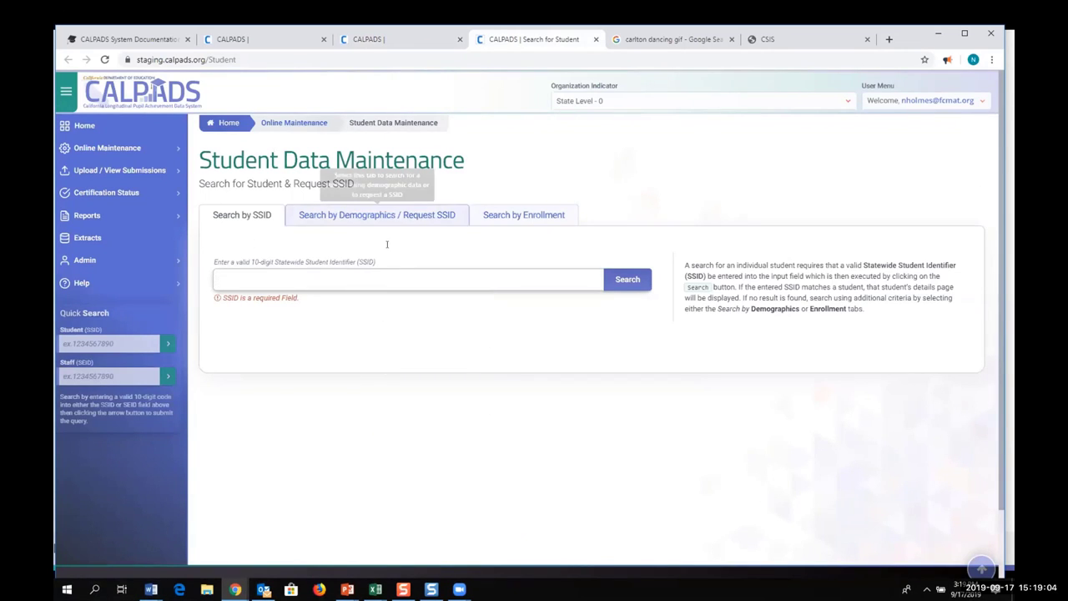
Return from the CALPADS_SSRV_5610561.csv submission details to the View Submission results for Student Services files
left_click(412, 41)
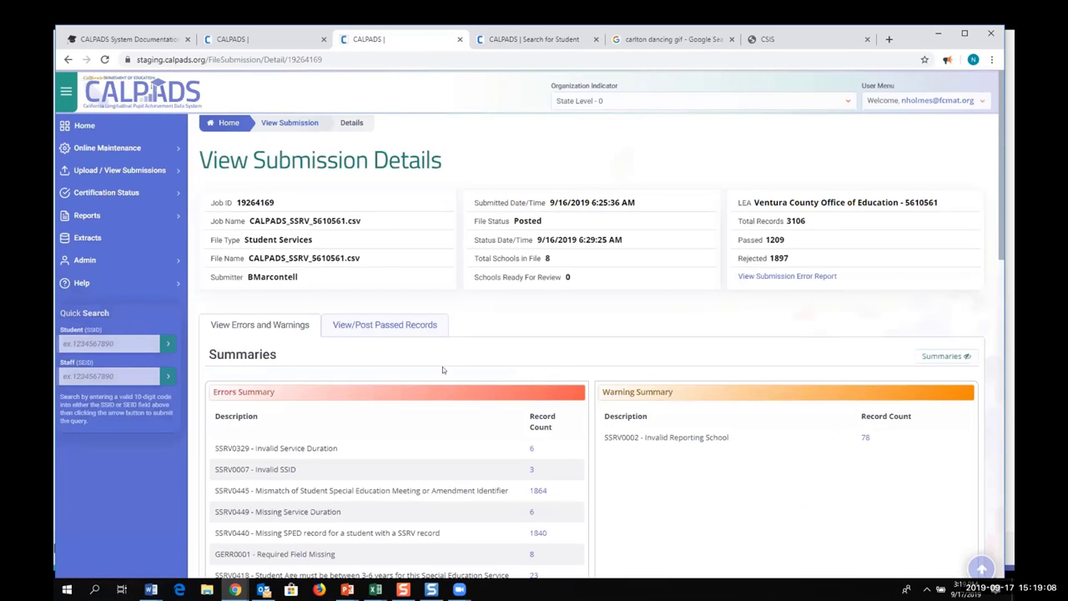
scroll(443, 366, "down", 2)
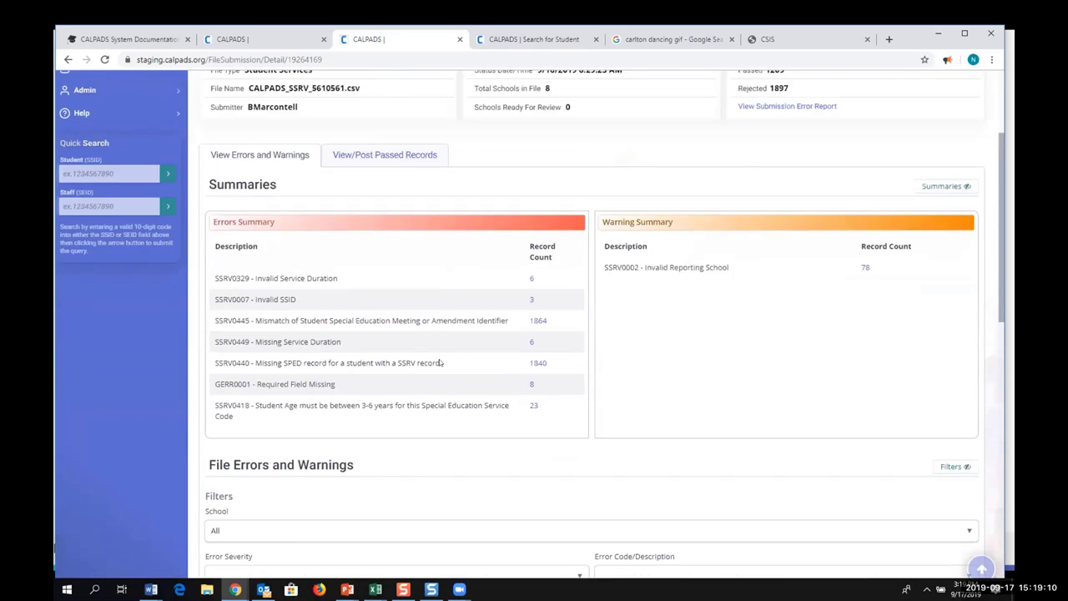
scroll(441, 364, "up", 1)
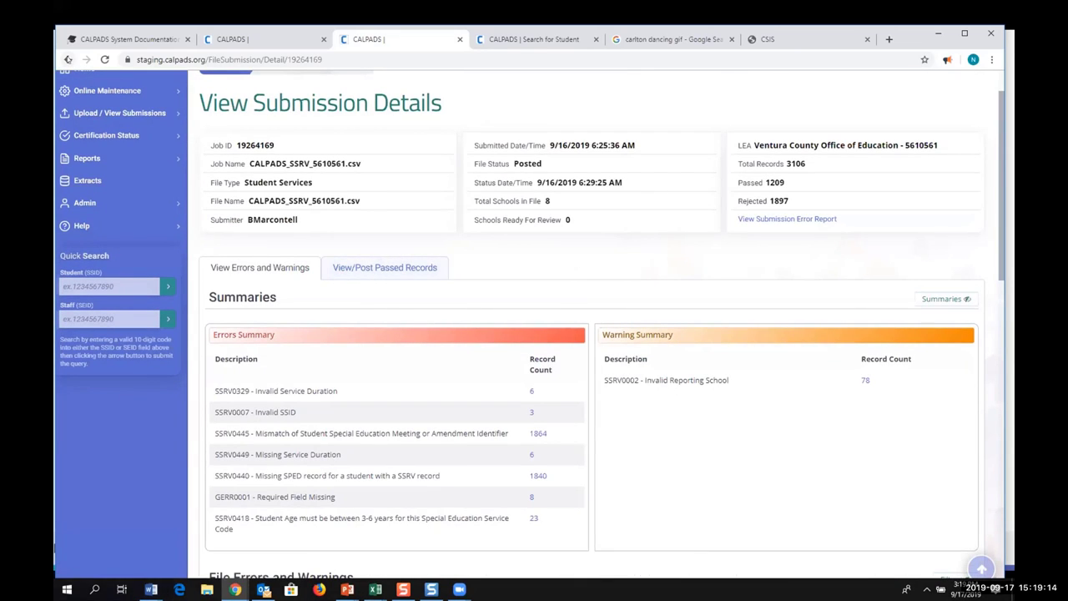
left_click(68, 59)
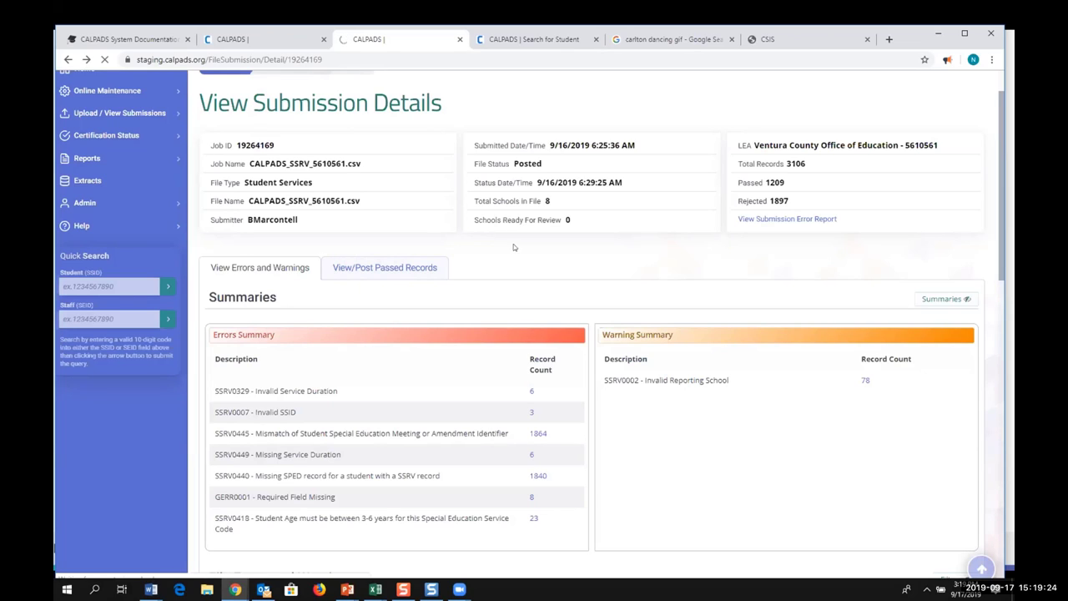
scroll(523, 260, "down", 4)
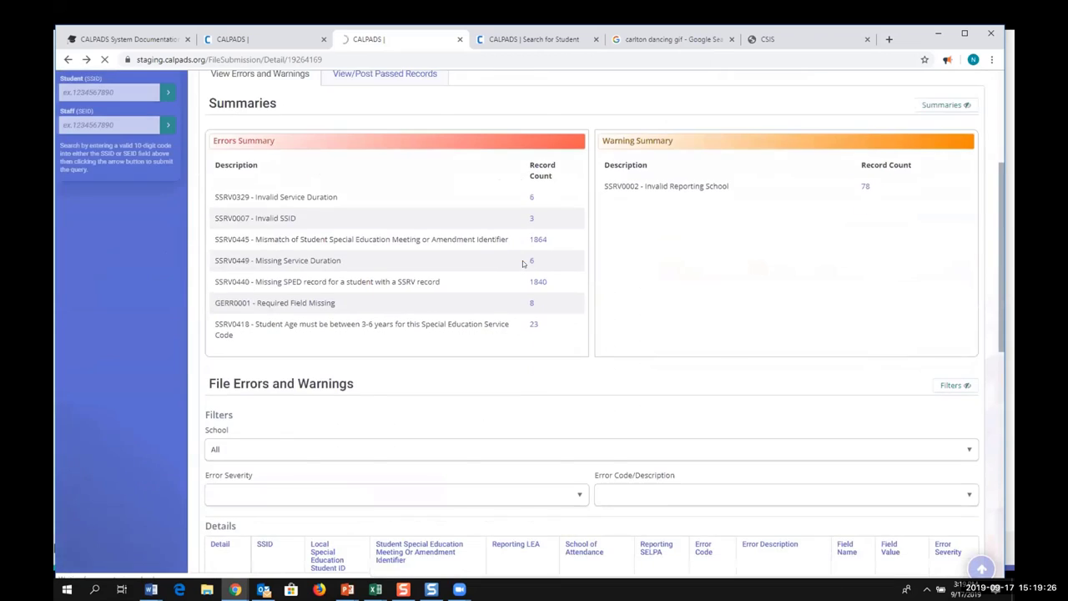
scroll(523, 260, "up", 5)
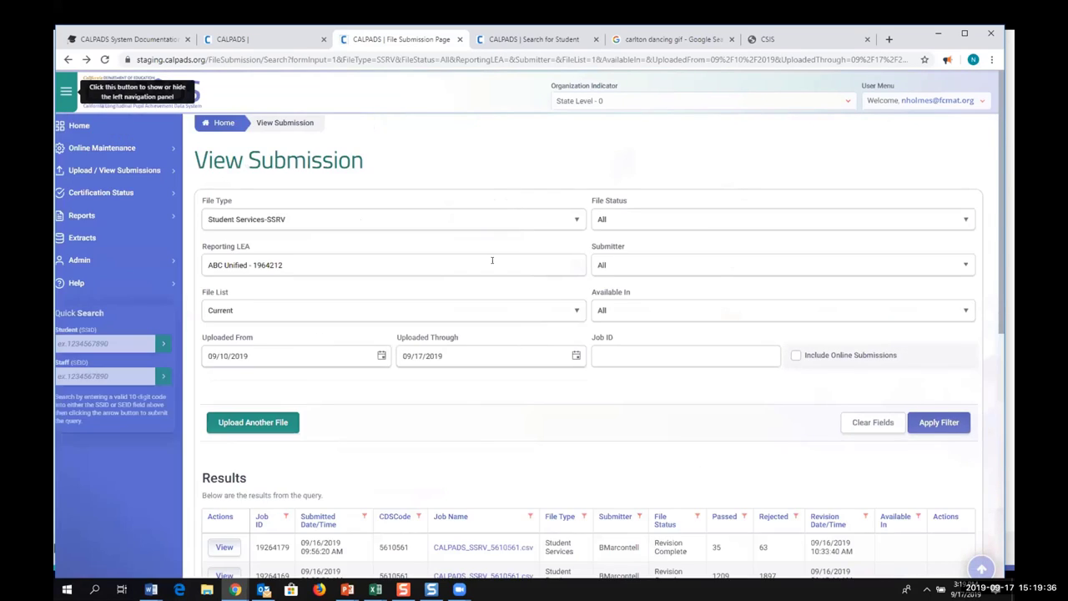
Open the SSRV QA test.xlsx submission from 09/10/2019 12:27:06 PM on the second page of results
scroll(489, 421, "down", 6)
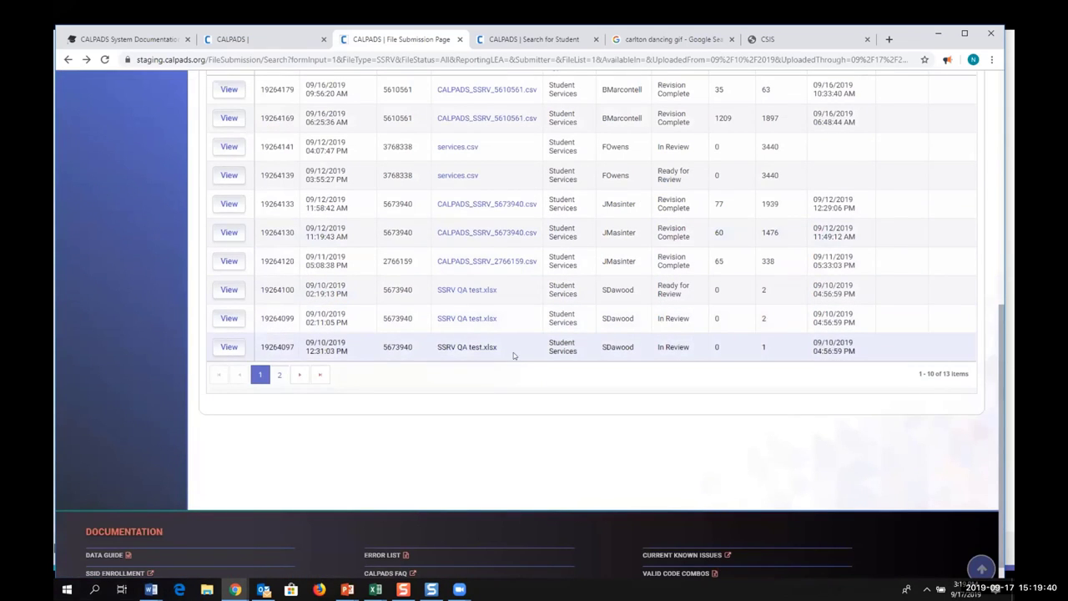
left_click(280, 373)
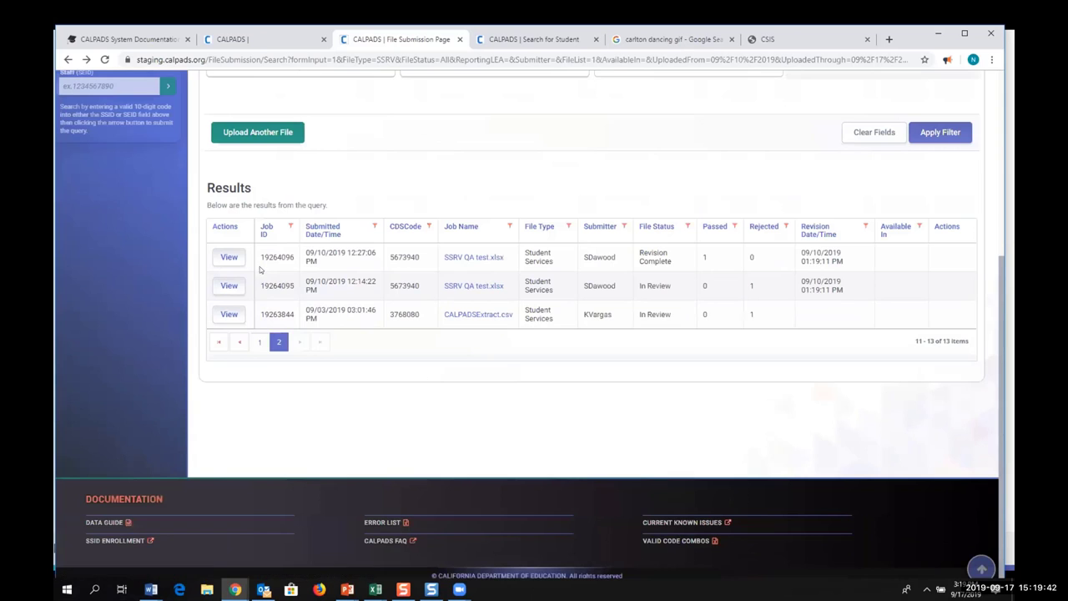
left_click(233, 257)
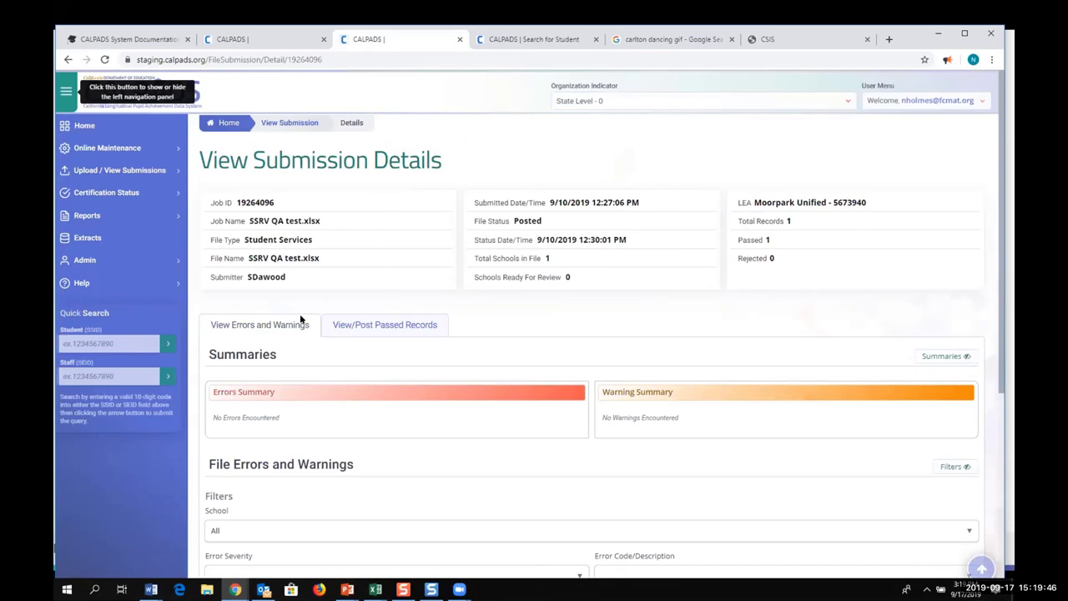
Show the submission's passed records and copy the SSID of the Moorpark Unified student listed there
left_click(414, 326)
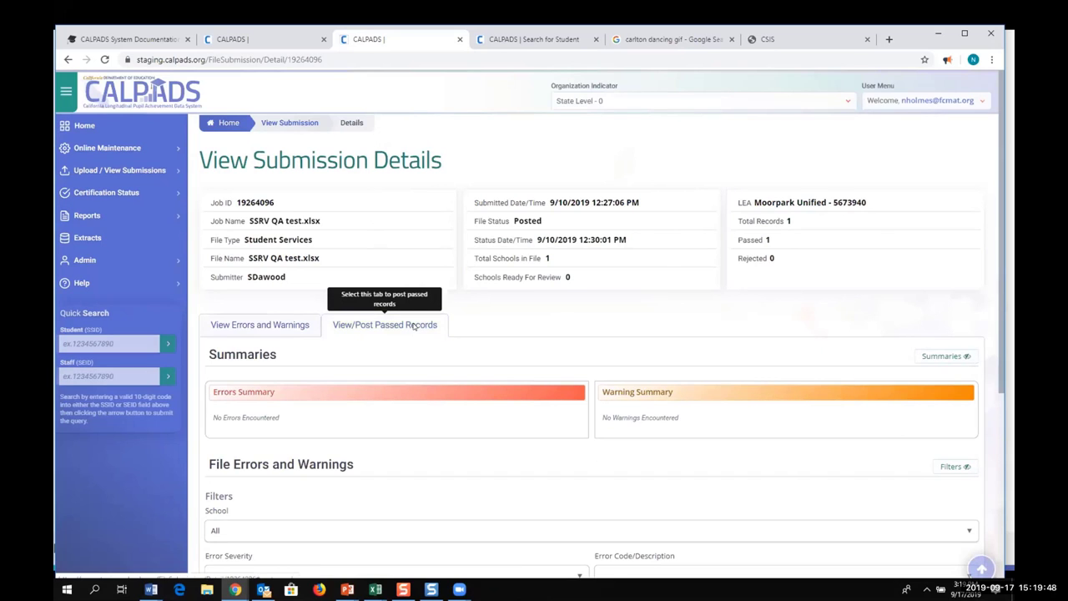
scroll(402, 330, "down", 3)
scroll(394, 337, "down", 1)
double_click(277, 555)
right_click(275, 555)
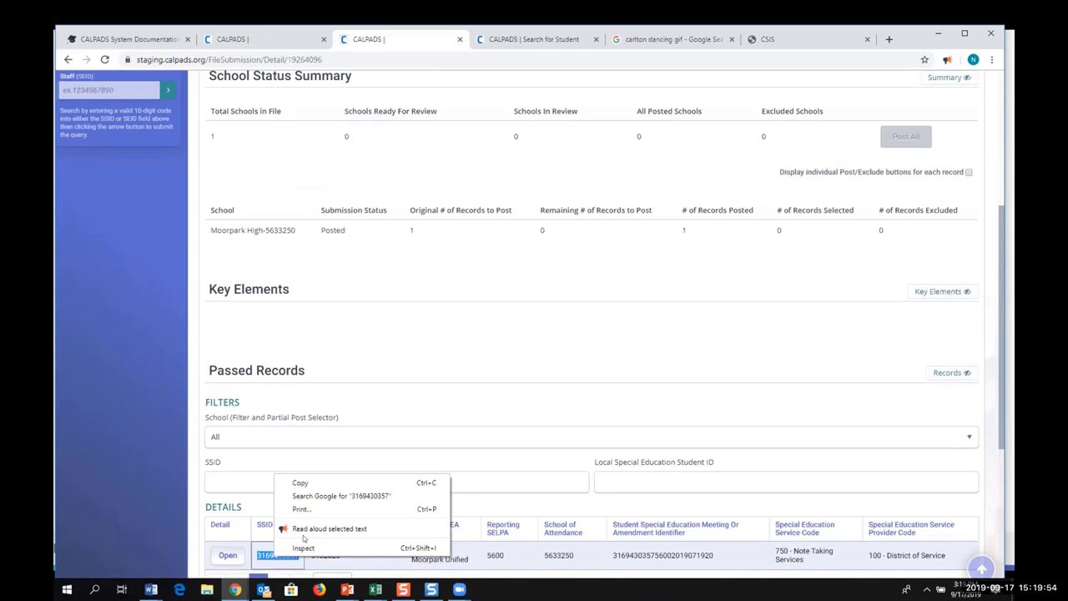
left_click(305, 483)
Look up the student with the copied SSID through the Quick Search
scroll(374, 370, "up", 4)
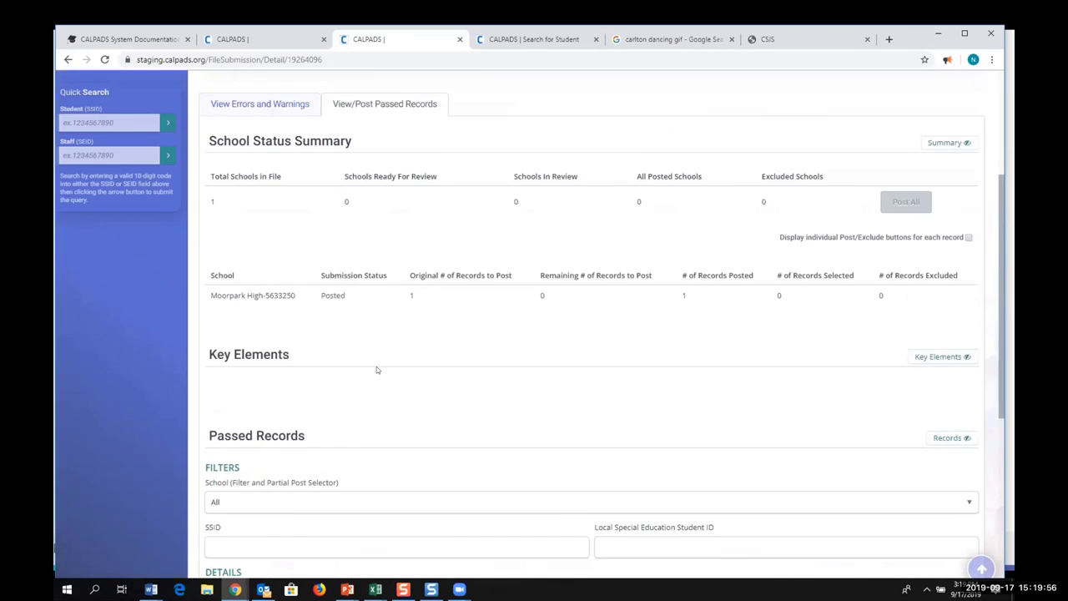
left_click(121, 349)
right_click(121, 349)
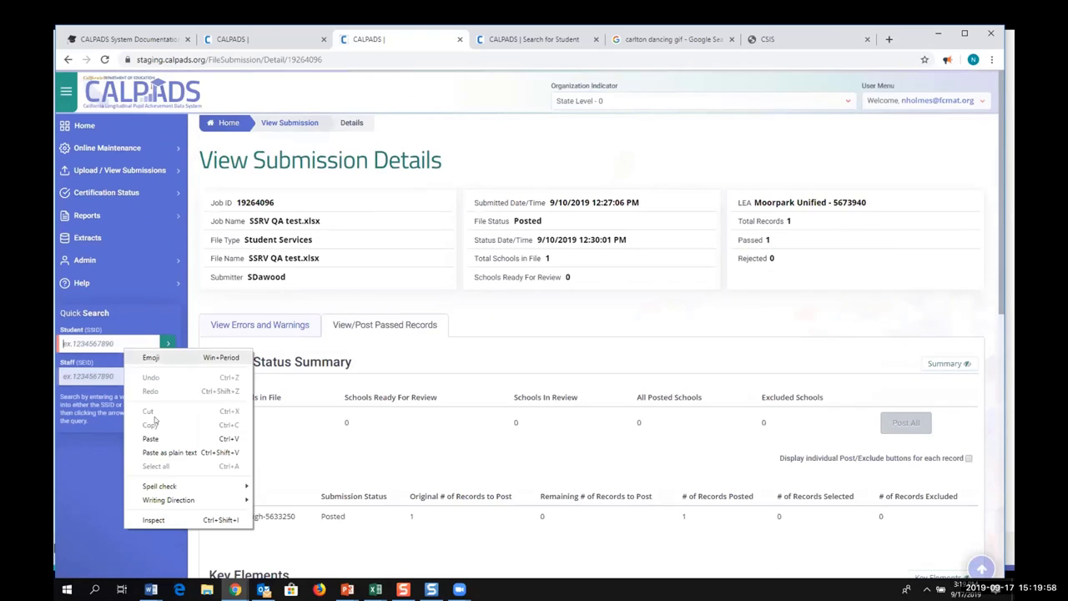
left_click(159, 436)
key("Return")
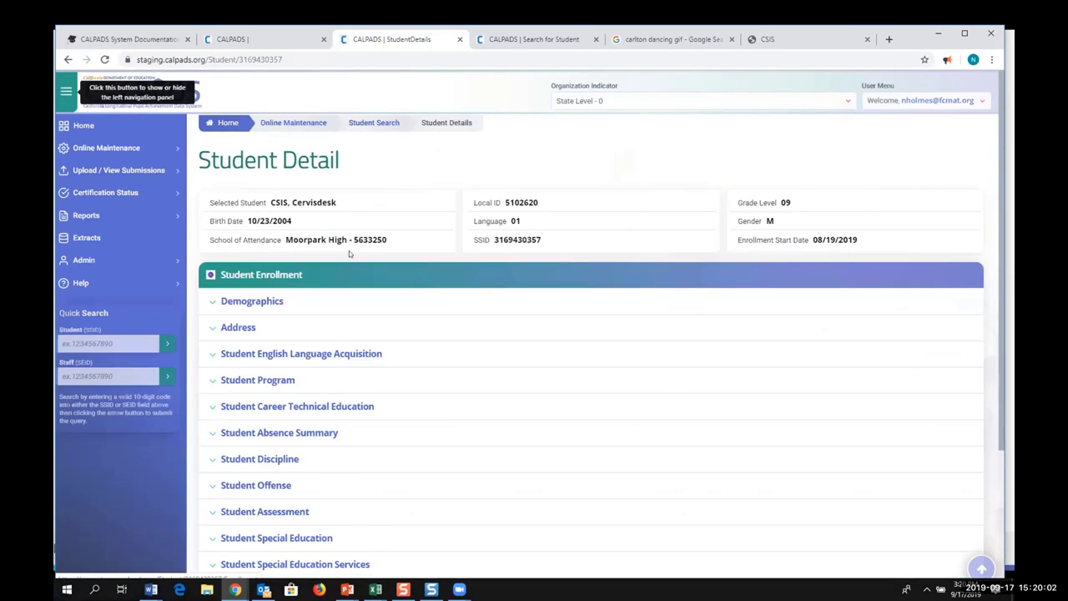
Collapse Student Enrollment and expand the Student Special Education and Student Special Education Services sections of the student's details
left_click(213, 277)
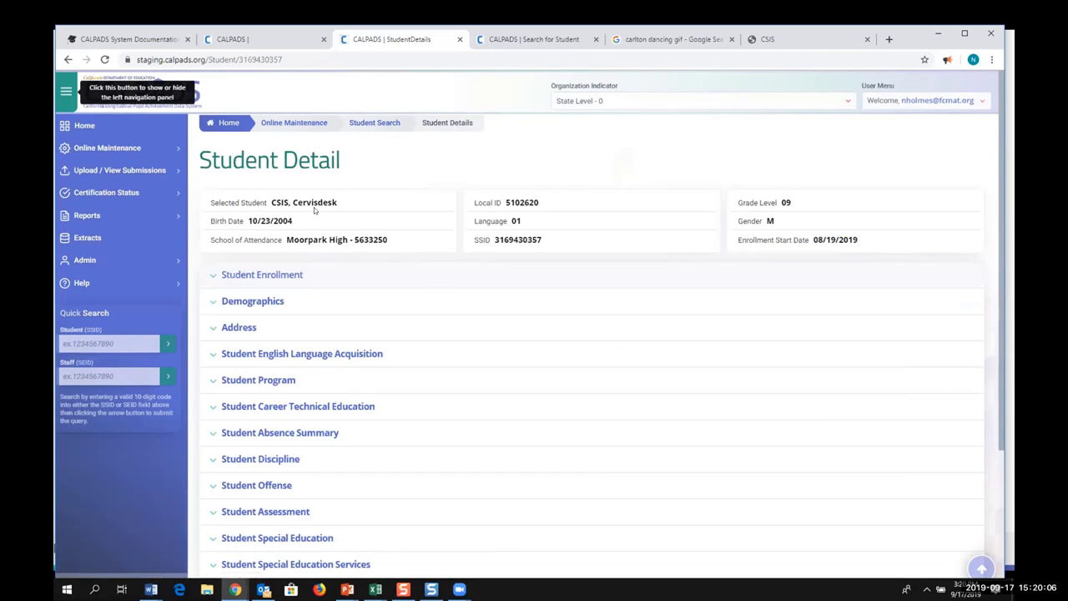
scroll(326, 233, "down", 1)
scroll(332, 245, "down", 3)
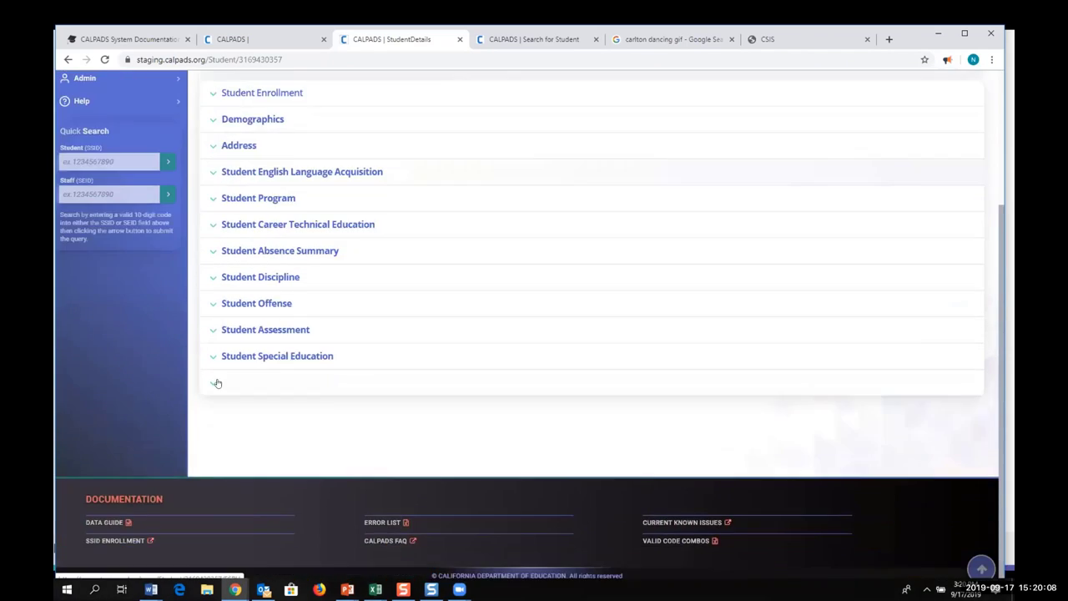
left_click(214, 353)
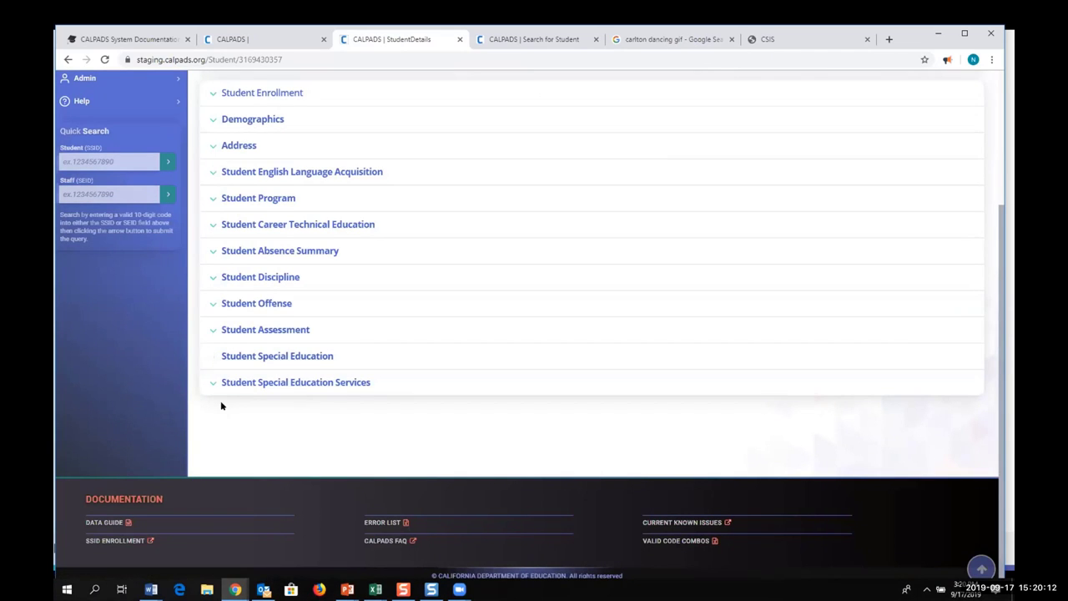
left_click(208, 386)
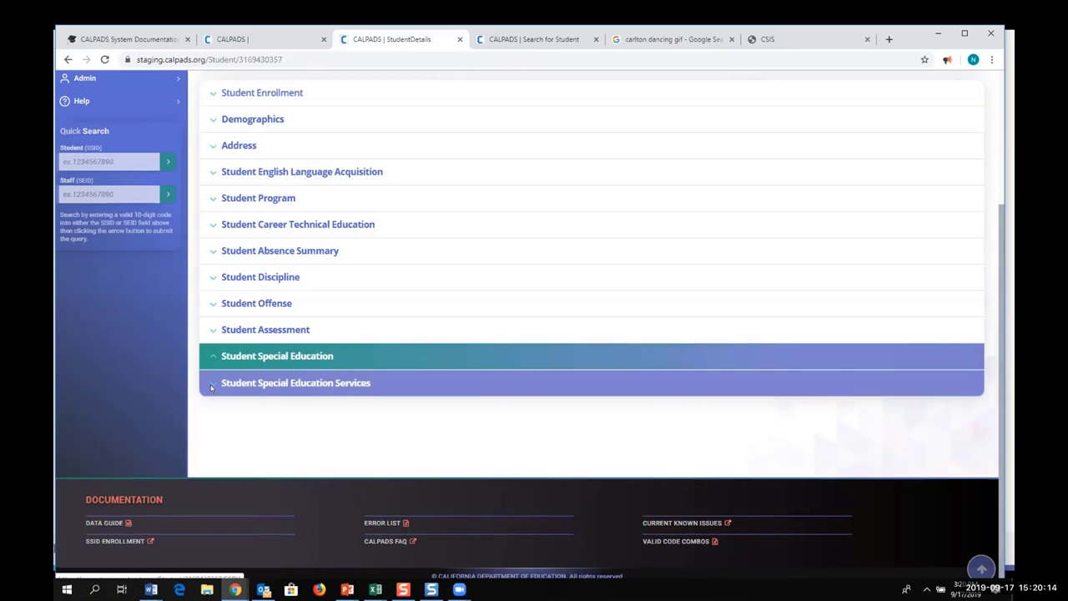
left_click(207, 501)
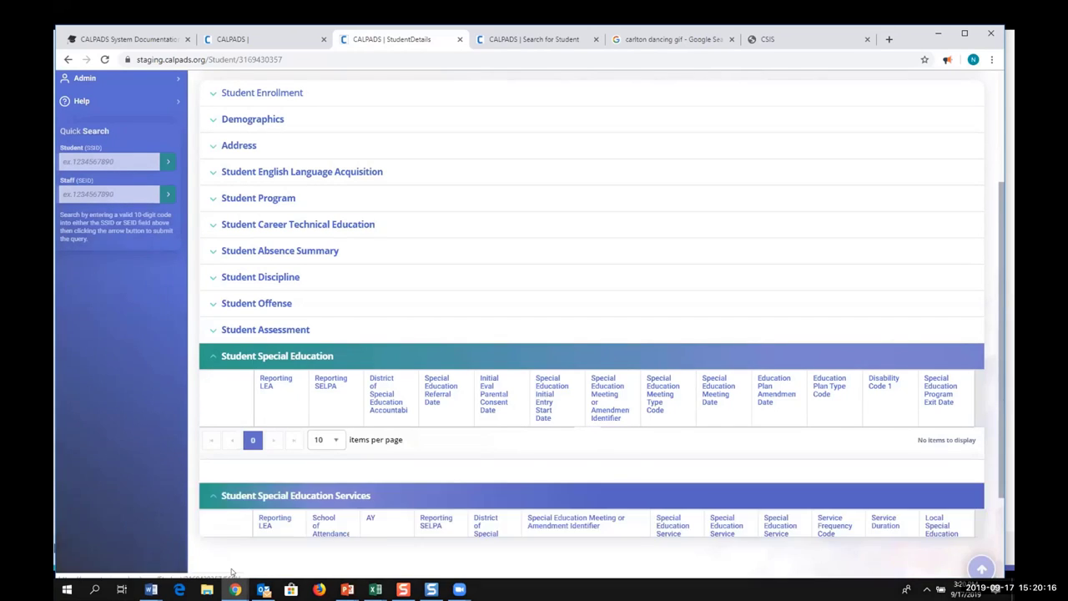
Examine the student's special education records and the list of special education services below them
scroll(358, 450, "down", 3)
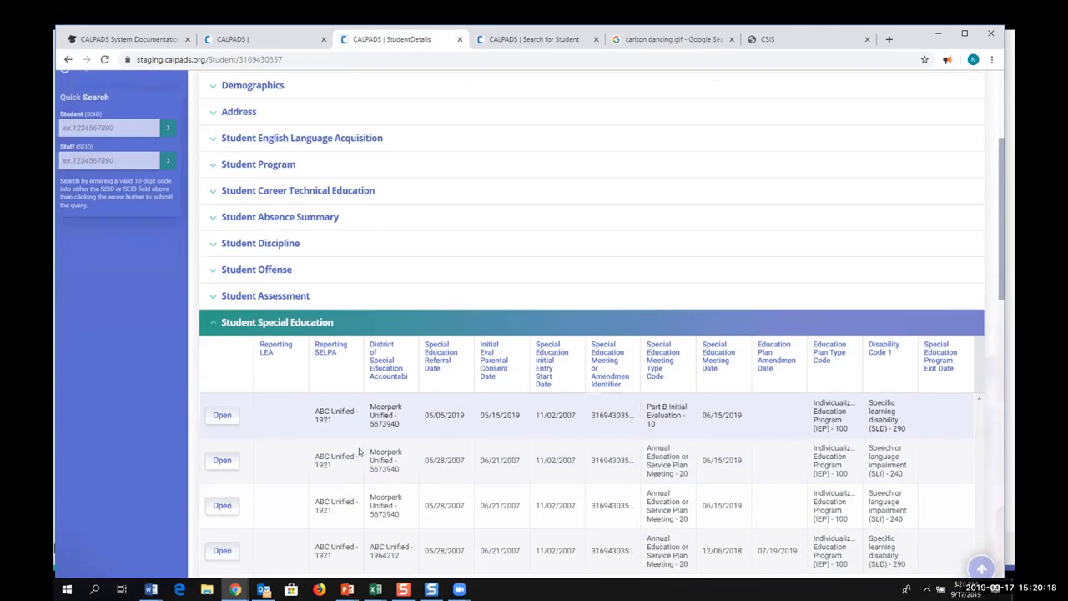
scroll(359, 451, "down", 4)
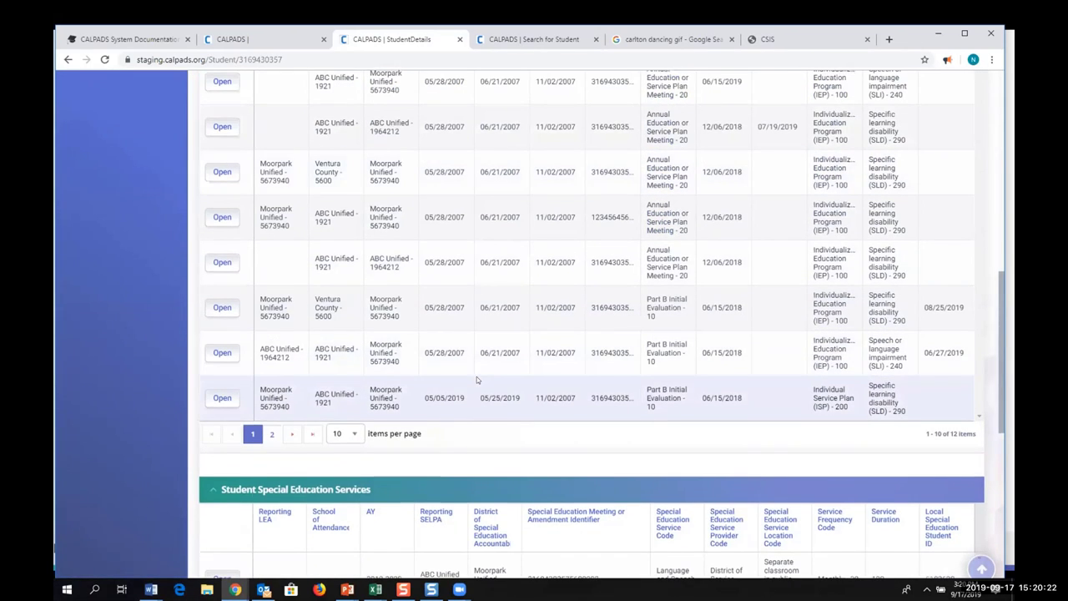
scroll(477, 376, "up", 1)
scroll(521, 268, "up", 3)
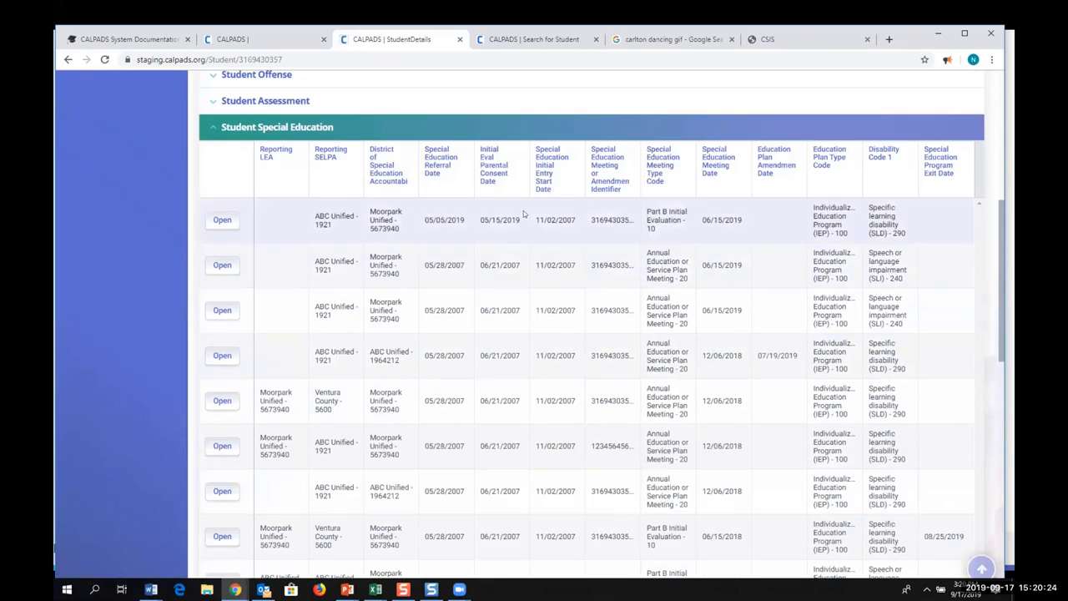
scroll(493, 429, "down", 6)
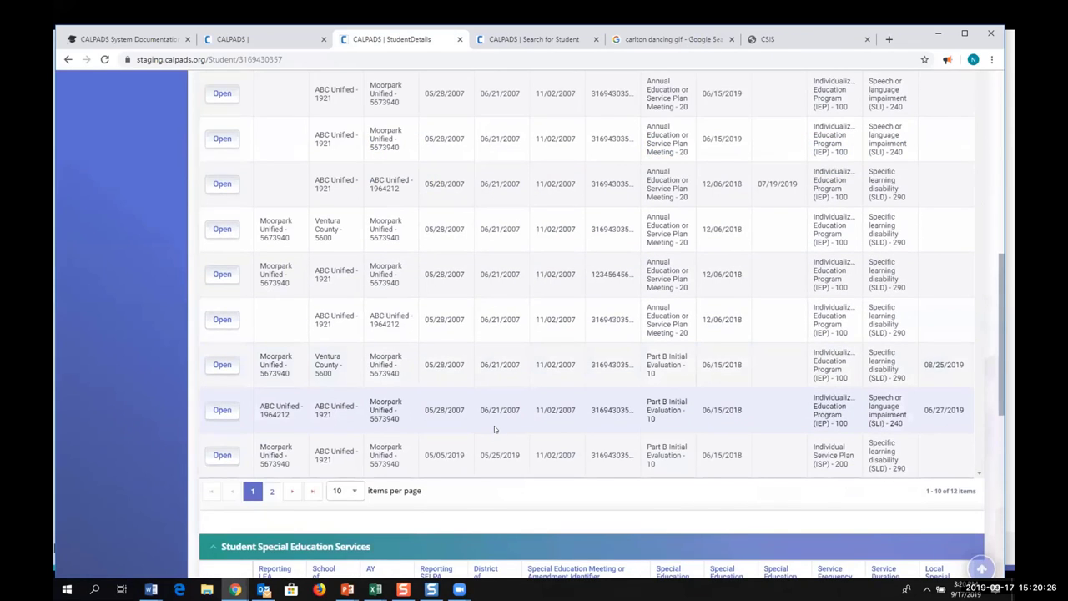
scroll(466, 397, "down", 3)
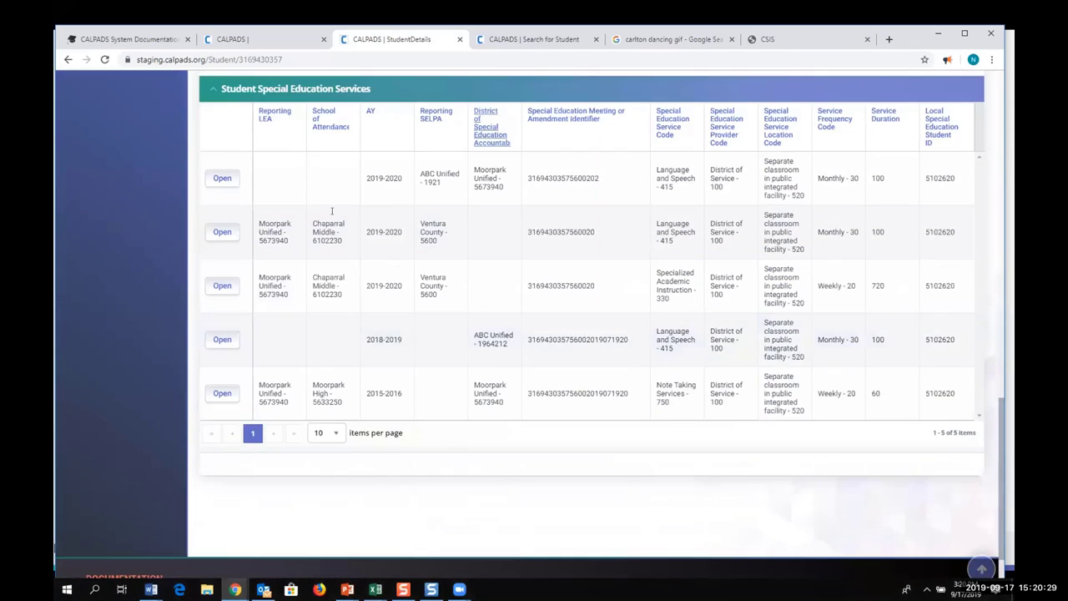
View the full details of the first 2019-2020 Language and Speech service record and close it
left_click(222, 177)
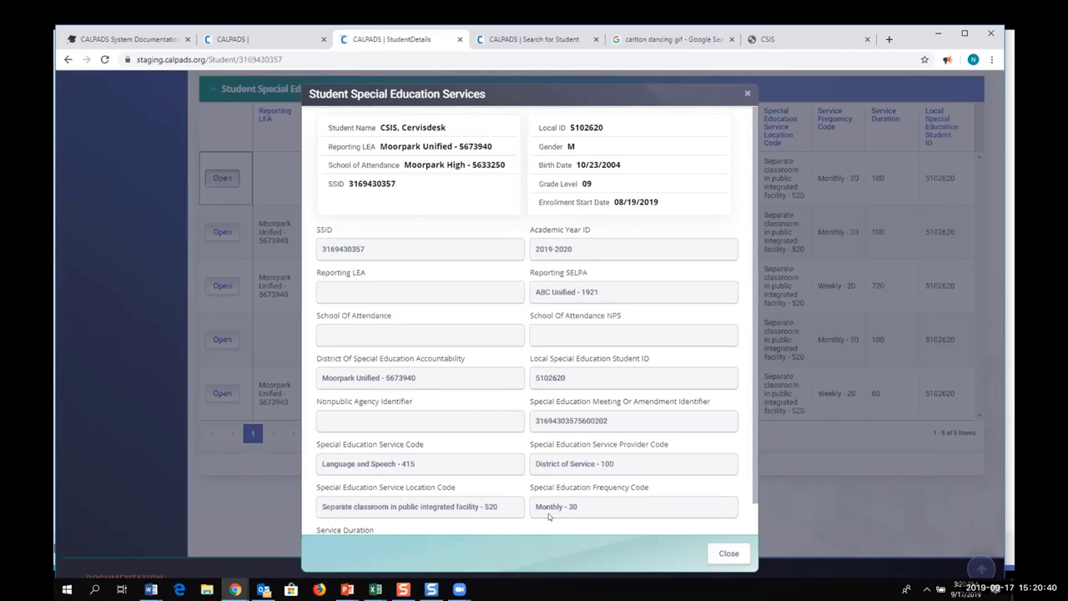
scroll(548, 513, "down", 1)
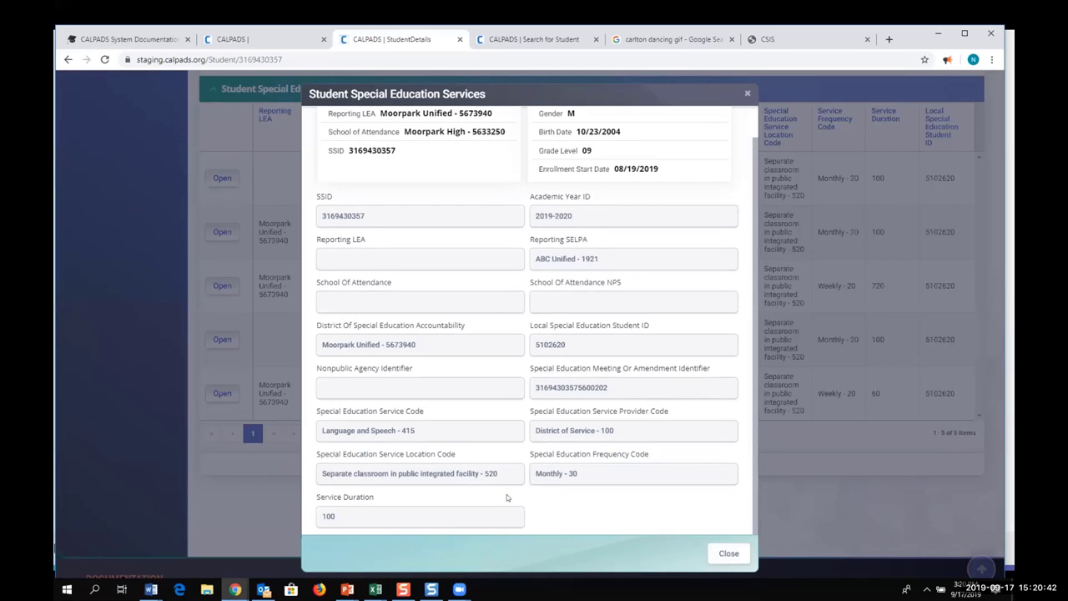
scroll(506, 494, "up", 1)
left_click(746, 92)
Review the Student Special Education records again and return to the student summary at the start of the page
scroll(205, 371, "up", 10)
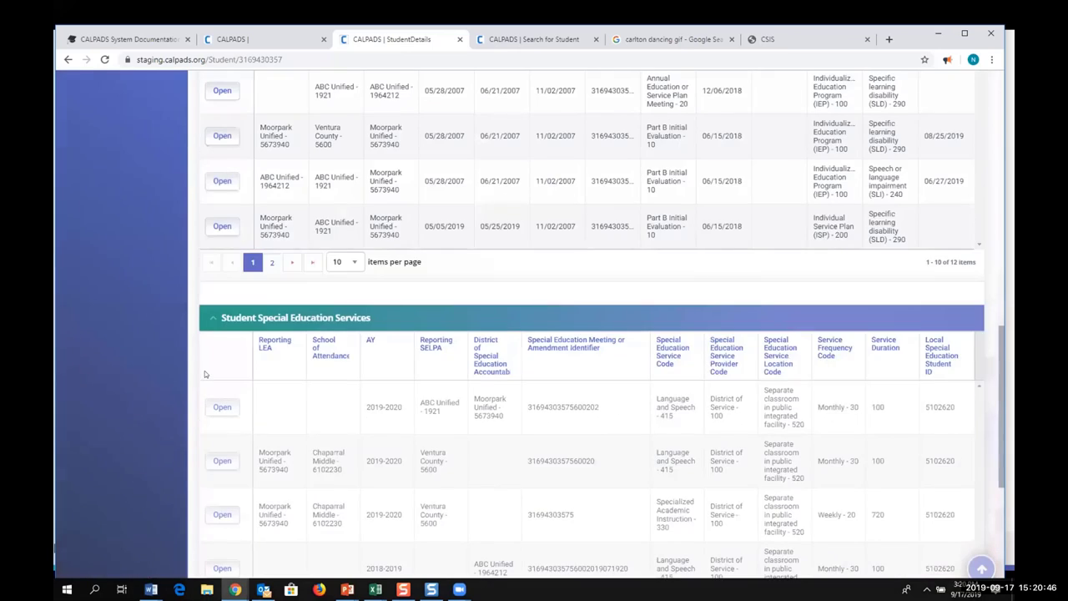
scroll(268, 373, "up", 4)
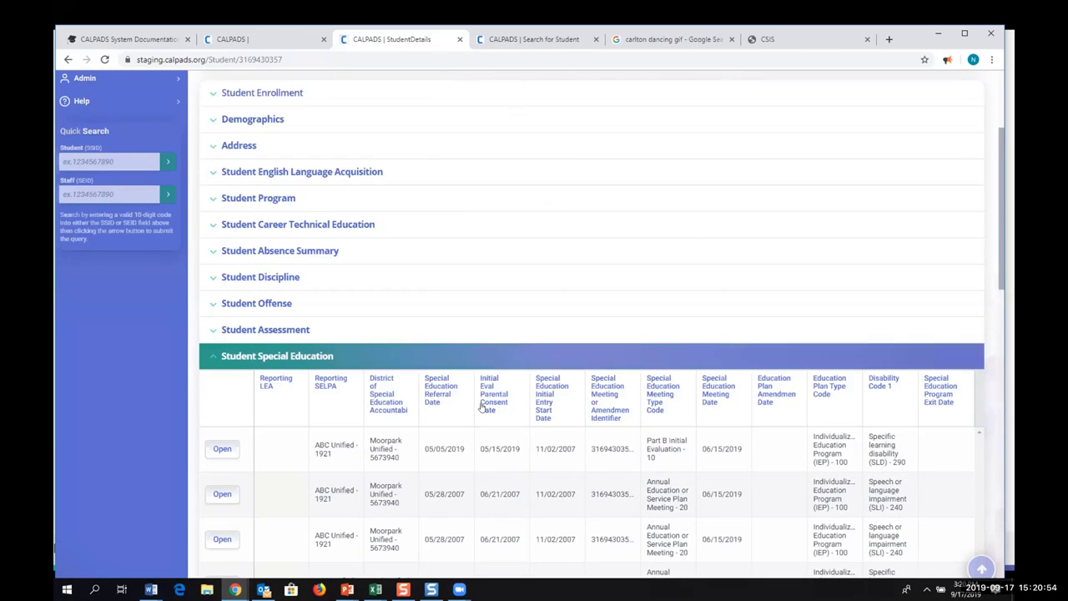
scroll(452, 416, "down", 3)
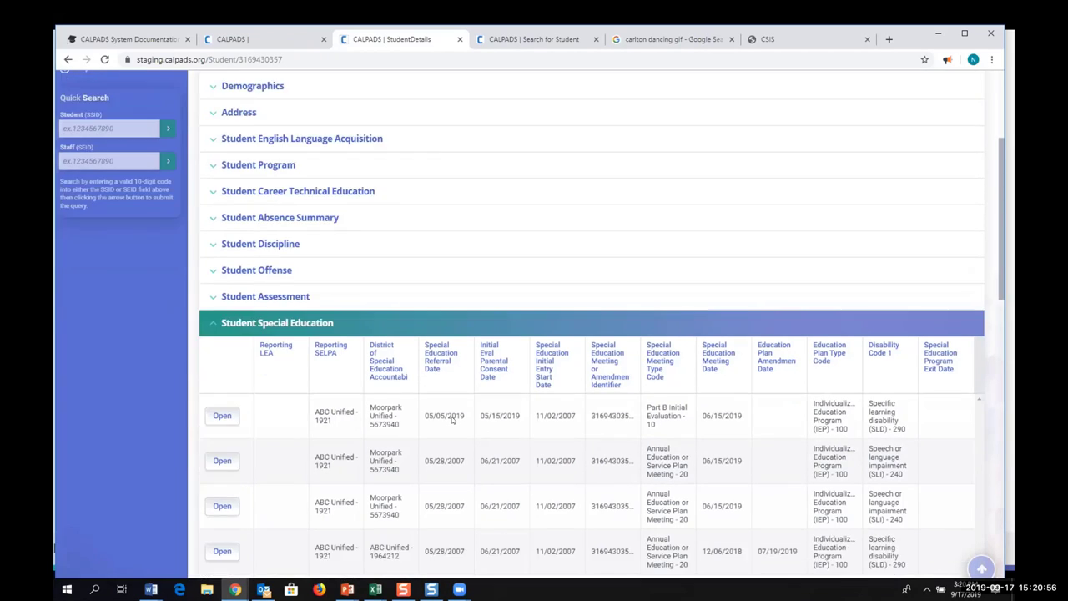
scroll(451, 415, "up", 3)
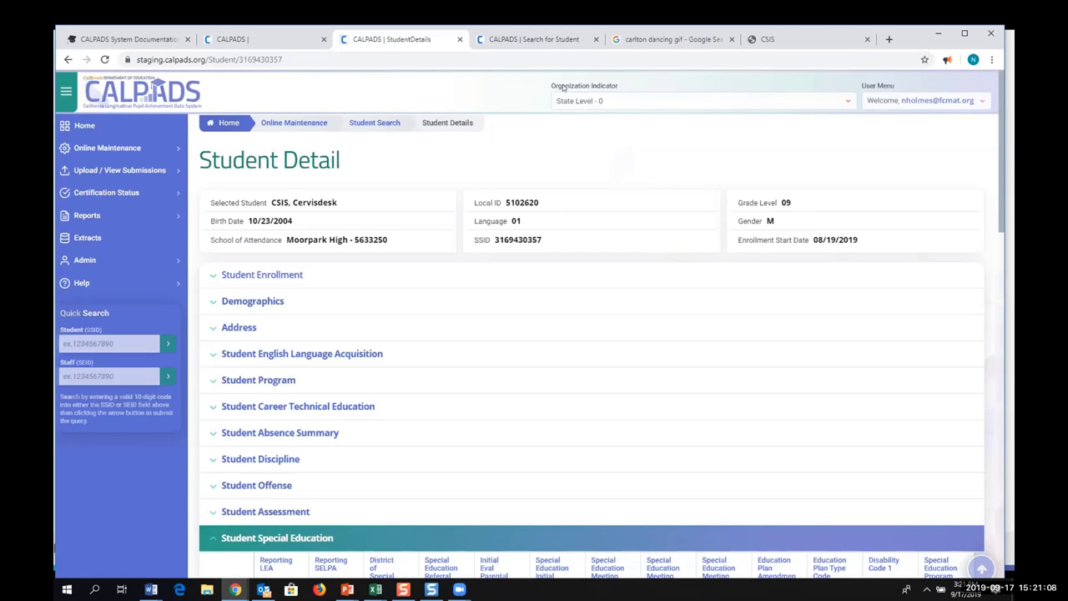
Switch to the PowerPoint slide show and advance to the SPED & SSRV Containers slide
left_click(936, 33)
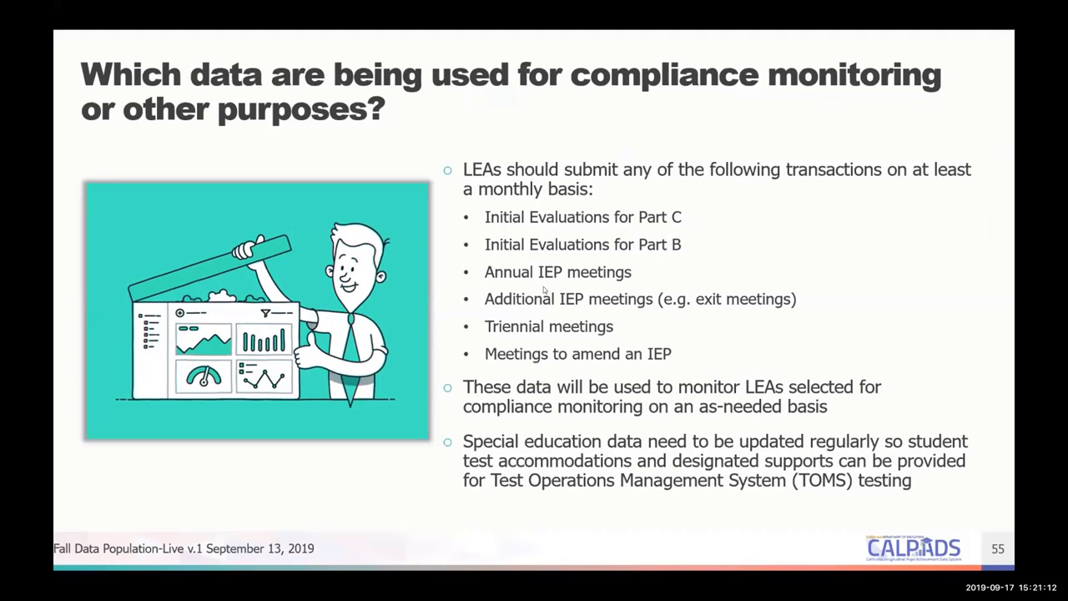
left_click(543, 287)
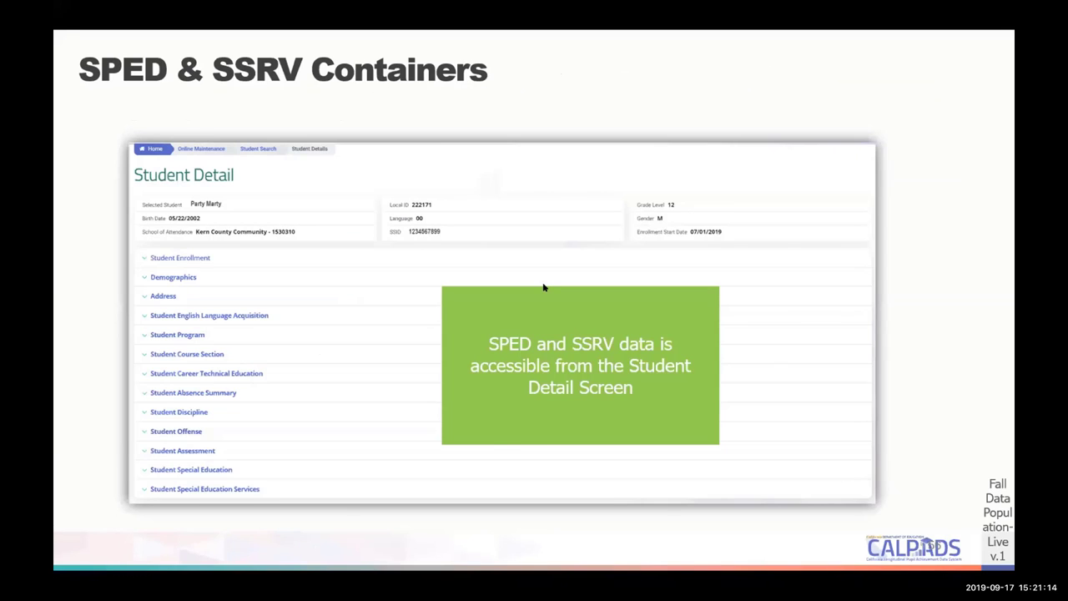